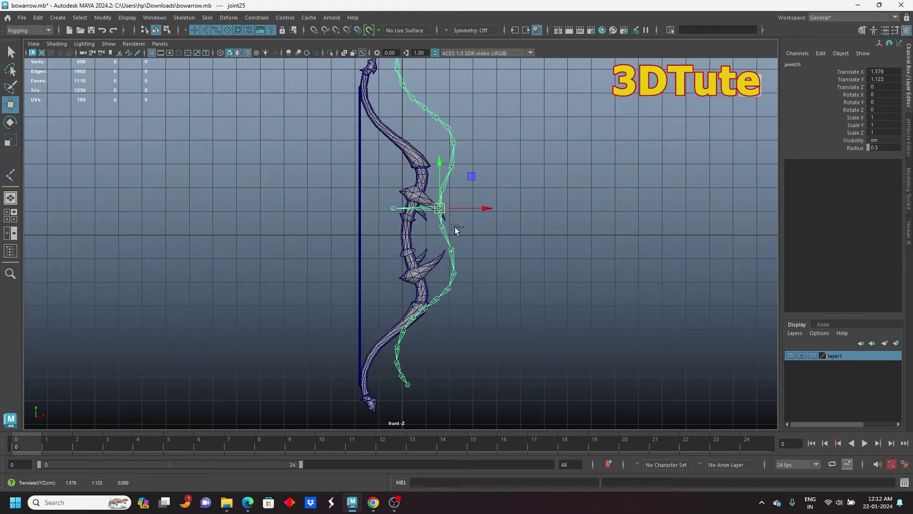
{"action": "scroll", "coordinate": [535, 248], "scroll_direction": "up", "scroll_amount": 6}
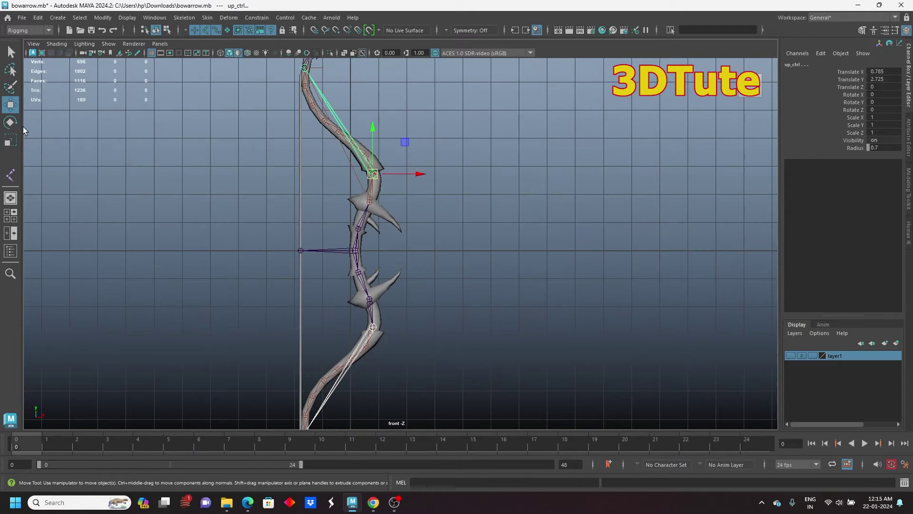
{"action": "left_click", "coordinate": [10, 122]}
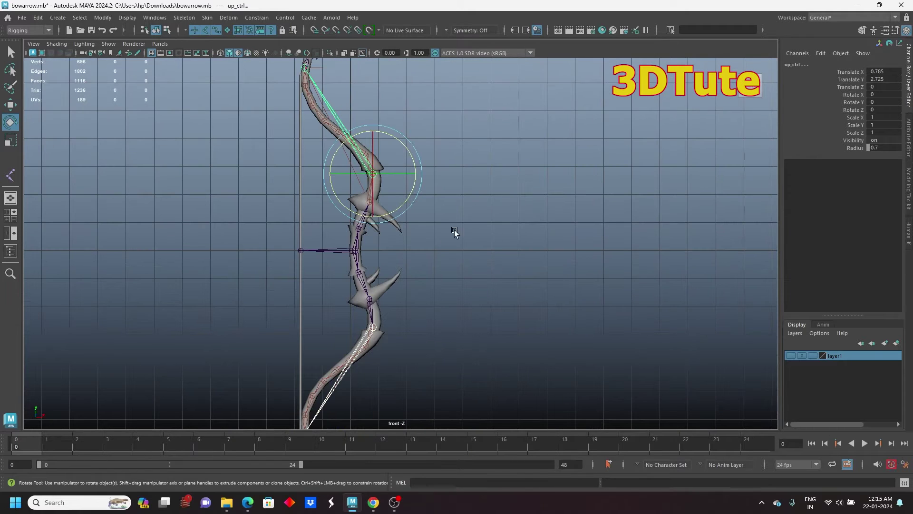
{"action": "left_click_drag", "start_coordinate": [403, 141], "coordinate": [409, 181]}
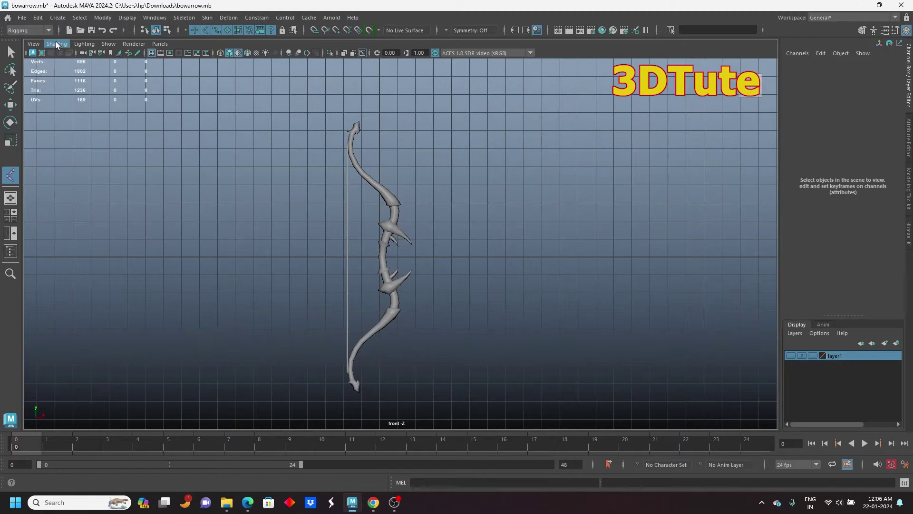
- With X-Ray Joints shading on, place three joints up the bow's grip, from the upper collar to the base of the upper limb
{"action": "left_click", "coordinate": [55, 43]}
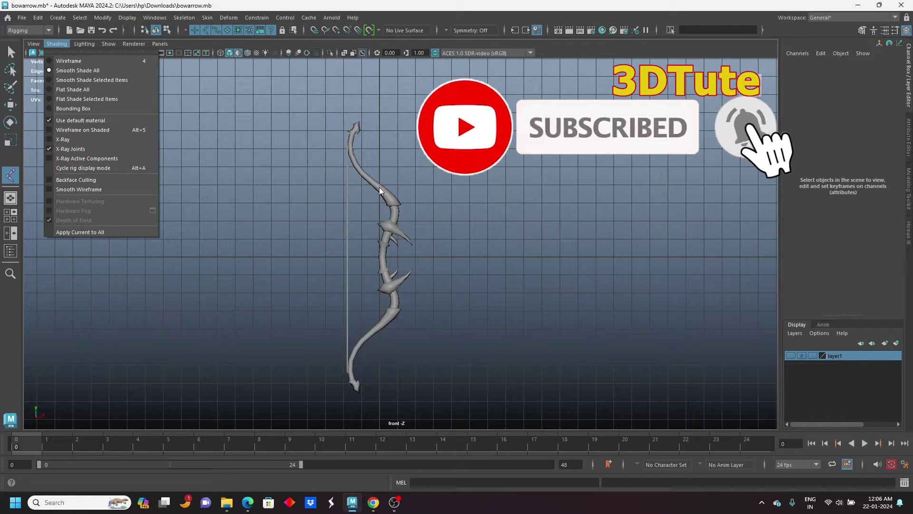
{"action": "scroll", "coordinate": [380, 190], "scroll_direction": "up", "scroll_amount": 5}
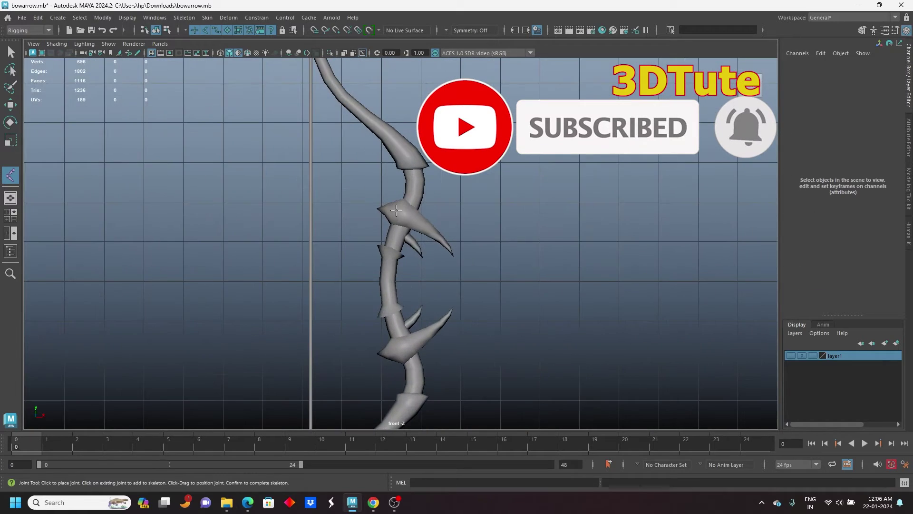
{"action": "middle_click_drag", "start_coordinate": [396, 211], "coordinate": [415, 332], "text": "alt"}
{"action": "middle_click_drag", "start_coordinate": [392, 361], "coordinate": [365, 231], "text": "alt"}
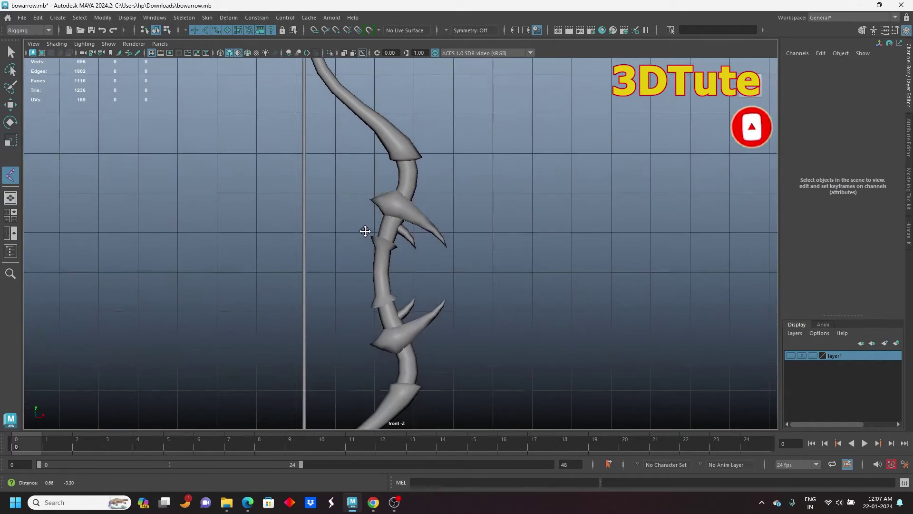
{"action": "scroll", "coordinate": [358, 282], "scroll_direction": "up", "scroll_amount": 2}
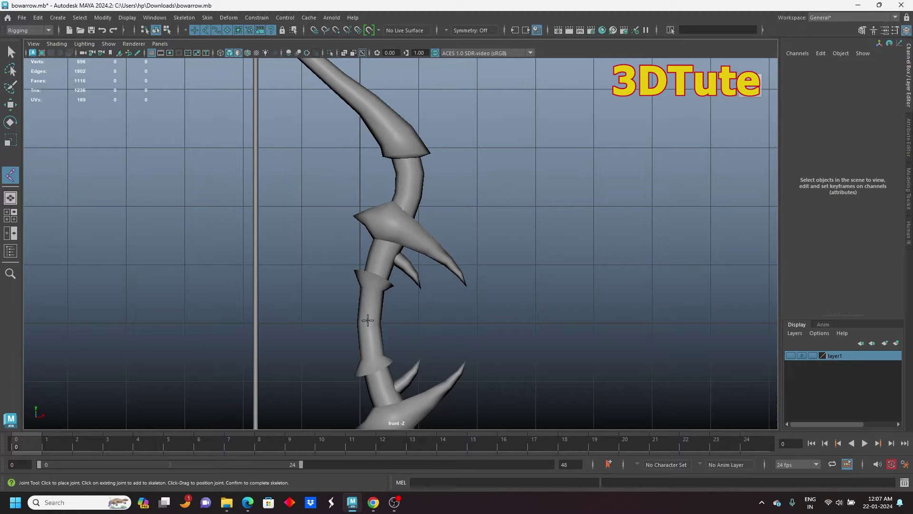
{"action": "scroll", "coordinate": [374, 286], "scroll_direction": "up", "scroll_amount": 2}
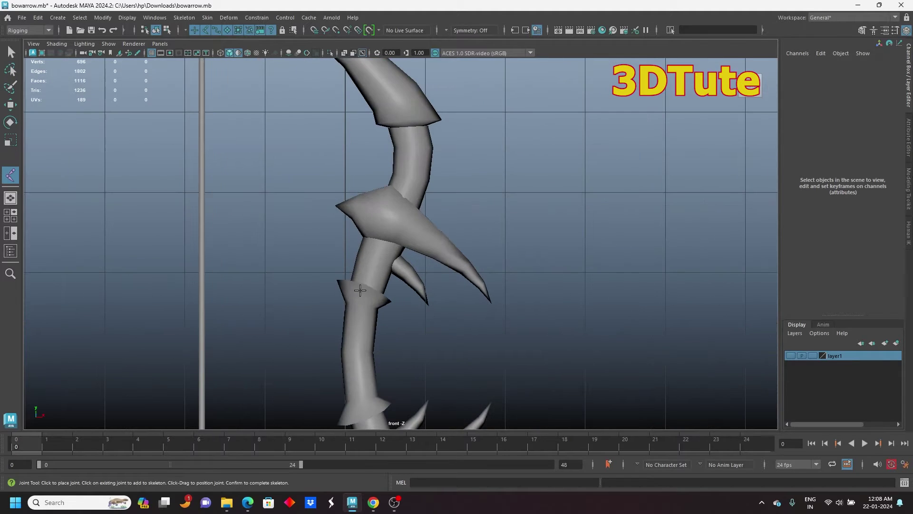
{"action": "left_click", "coordinate": [364, 291]}
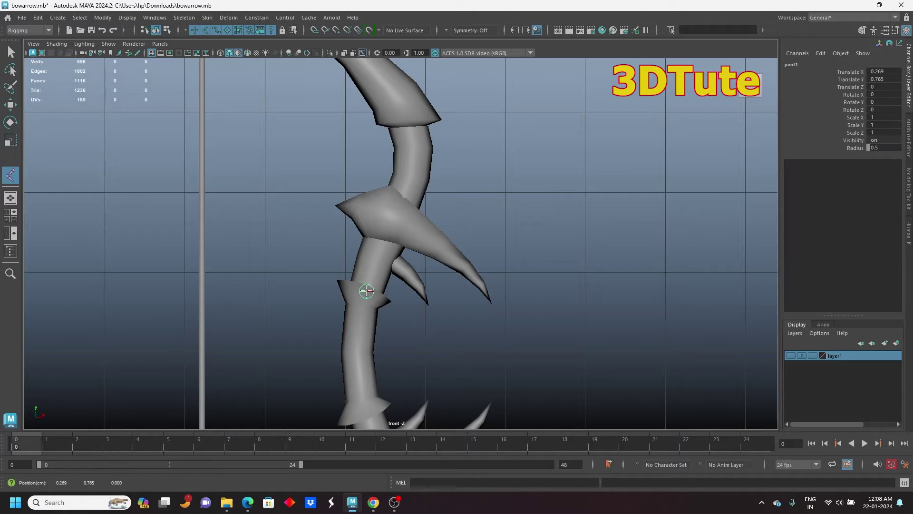
{"action": "left_click_drag", "start_coordinate": [393, 213], "coordinate": [398, 215]}
{"action": "left_click_drag", "start_coordinate": [408, 127], "coordinate": [406, 134]}
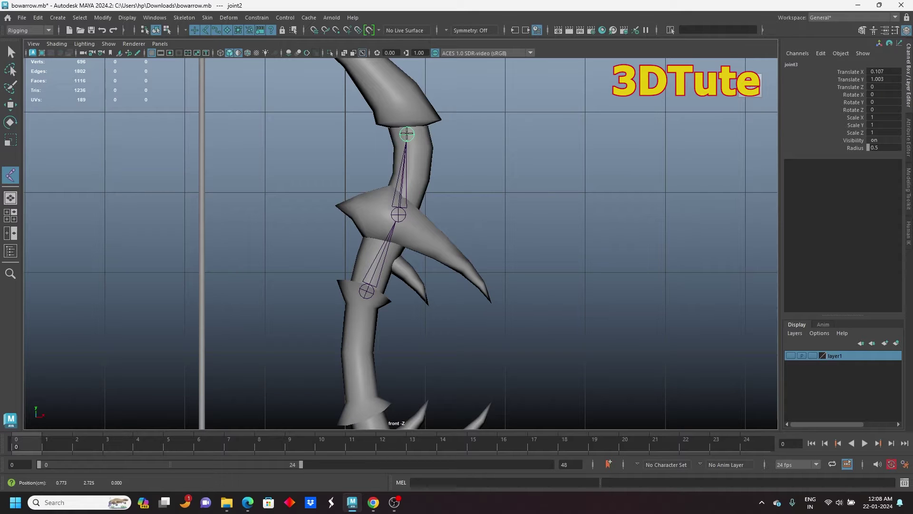
{"action": "left_click_drag", "start_coordinate": [406, 134], "coordinate": [408, 133]}
- Extend the joint chain with five more joints along the centre of the bow's curved upper limb
{"action": "middle_click_drag", "start_coordinate": [408, 133], "coordinate": [436, 186], "text": "alt"}
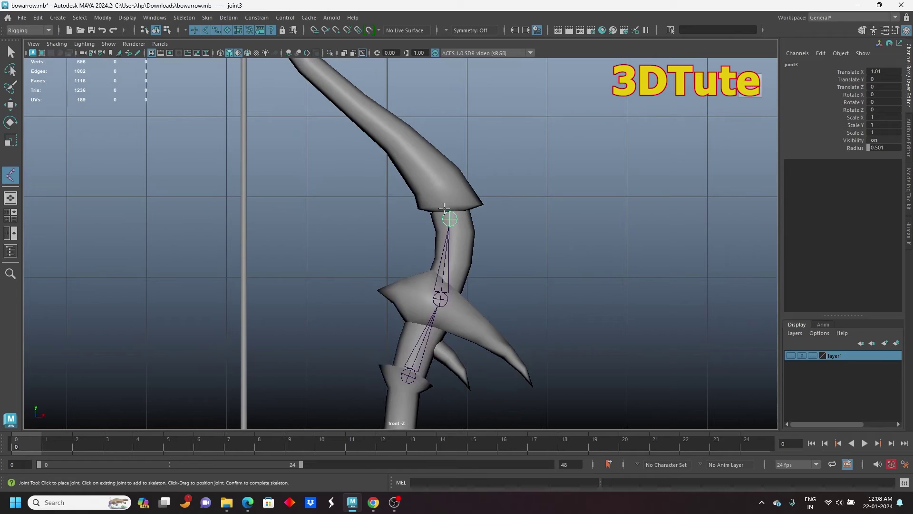
{"action": "left_click_drag", "start_coordinate": [435, 172], "coordinate": [431, 166]}
{"action": "left_click_drag", "start_coordinate": [402, 138], "coordinate": [391, 130]}
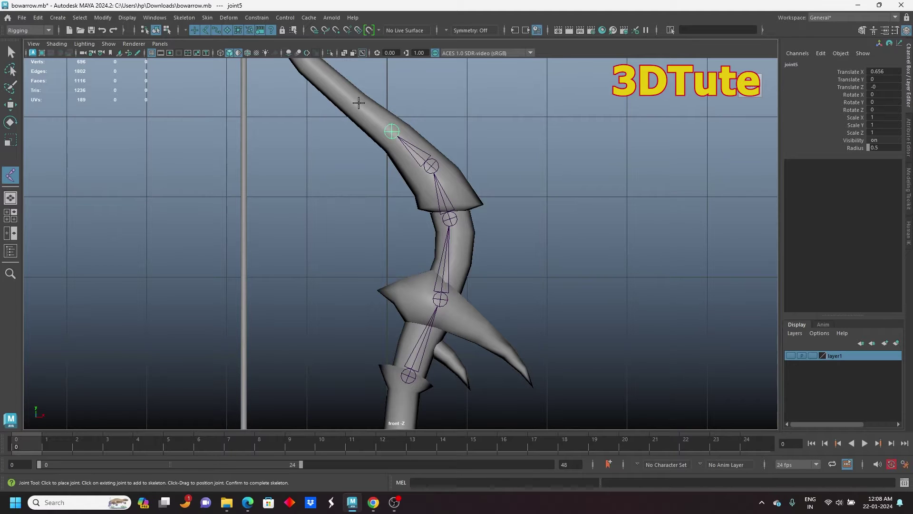
{"action": "left_click_drag", "start_coordinate": [359, 103], "coordinate": [352, 98]}
{"action": "middle_click_drag", "start_coordinate": [351, 98], "coordinate": [432, 236], "text": "alt"}
{"action": "left_click_drag", "start_coordinate": [404, 214], "coordinate": [393, 205]}
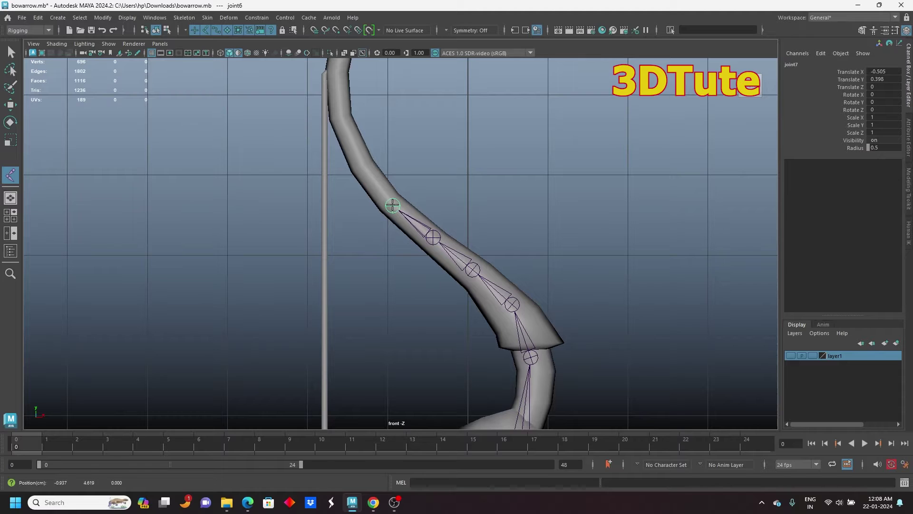
{"action": "left_click_drag", "start_coordinate": [367, 167], "coordinate": [359, 161]}
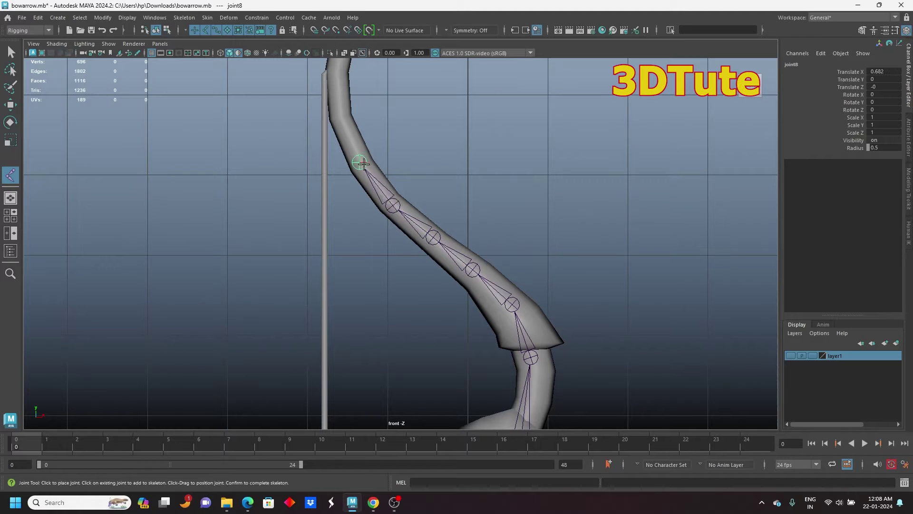
- Add four more joints up to the bow's upper tip and complete the joint chain
{"action": "middle_click_drag", "start_coordinate": [360, 160], "coordinate": [384, 245], "text": "alt"}
{"action": "left_click", "coordinate": [369, 200]}
{"action": "left_click_drag", "start_coordinate": [370, 201], "coordinate": [362, 191]}
{"action": "left_click_drag", "start_coordinate": [363, 157], "coordinate": [361, 141]}
{"action": "left_click_drag", "start_coordinate": [374, 101], "coordinate": [399, 64]}
{"action": "key", "text": "Return"}
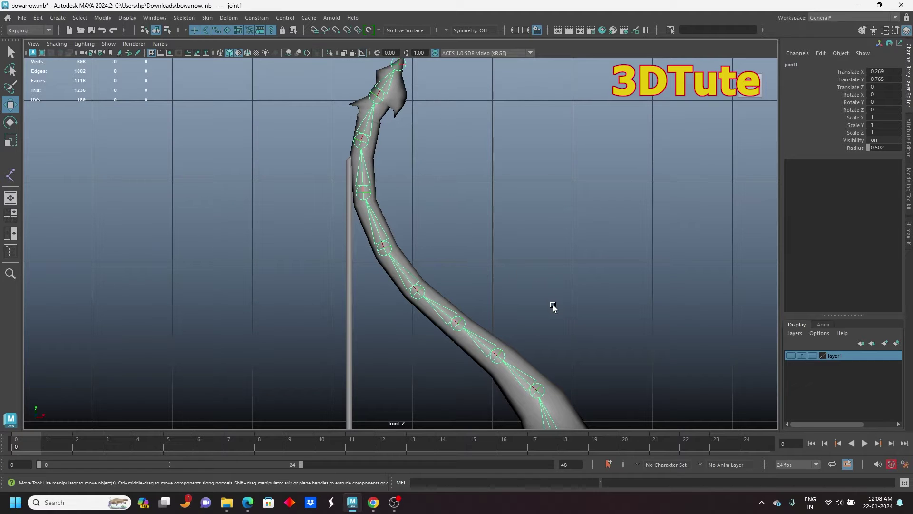
- Isolate the new joint chain in the perspective view
{"action": "middle_click_drag", "start_coordinate": [593, 329], "coordinate": [387, 328], "text": "alt"}
{"action": "key", "text": "space"}
{"action": "key", "text": "space"}
{"action": "scroll", "coordinate": [514, 194], "scroll_direction": "down", "scroll_amount": 5}
{"action": "middle_click_drag", "start_coordinate": [494, 272], "coordinate": [509, 191], "text": "alt"}
{"action": "scroll", "coordinate": [509, 191], "scroll_direction": "up", "scroll_amount": 5}
{"action": "left_click", "coordinate": [330, 52]}
{"action": "left_click_drag", "start_coordinate": [343, 95], "coordinate": [274, 207], "text": "alt"}
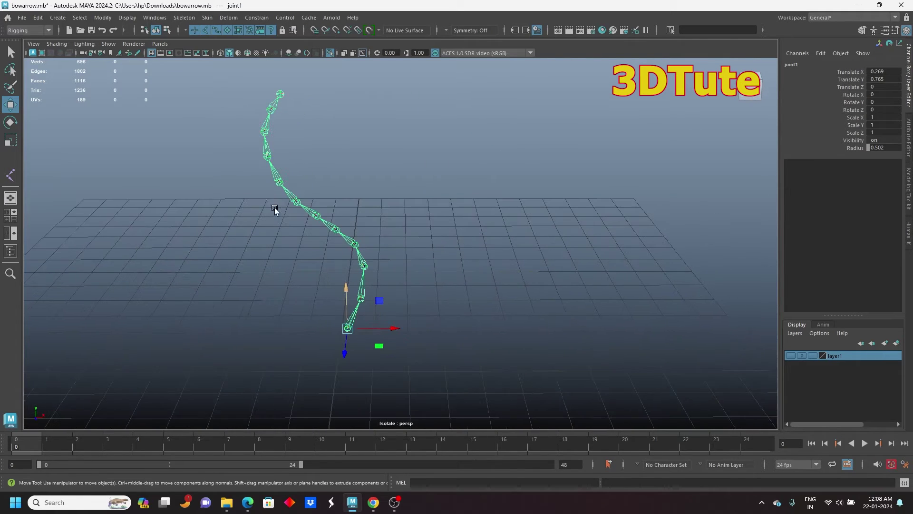
- Display the joints' local rotation axes in component mode and examine their Z directions along the chain
{"action": "left_click", "coordinate": [167, 30]}
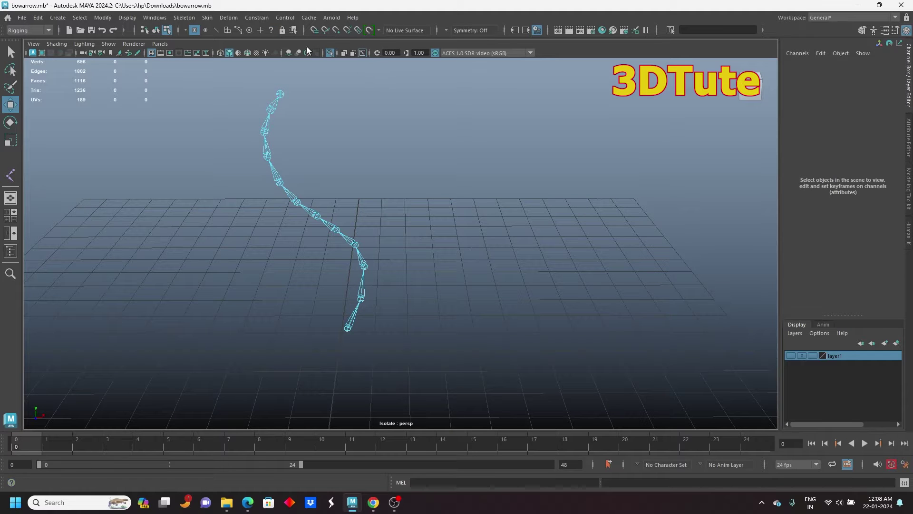
{"action": "left_click", "coordinate": [271, 30]}
{"action": "left_click_drag", "start_coordinate": [486, 258], "coordinate": [451, 256], "text": "alt"}
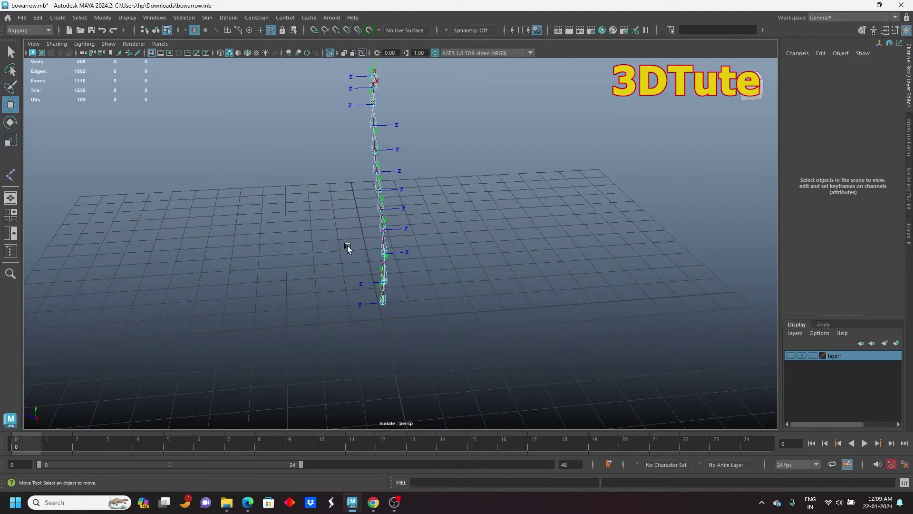
{"action": "middle_click_drag", "start_coordinate": [324, 321], "coordinate": [312, 239], "text": "alt"}
{"action": "scroll", "coordinate": [328, 298], "scroll_direction": "up", "scroll_amount": 5}
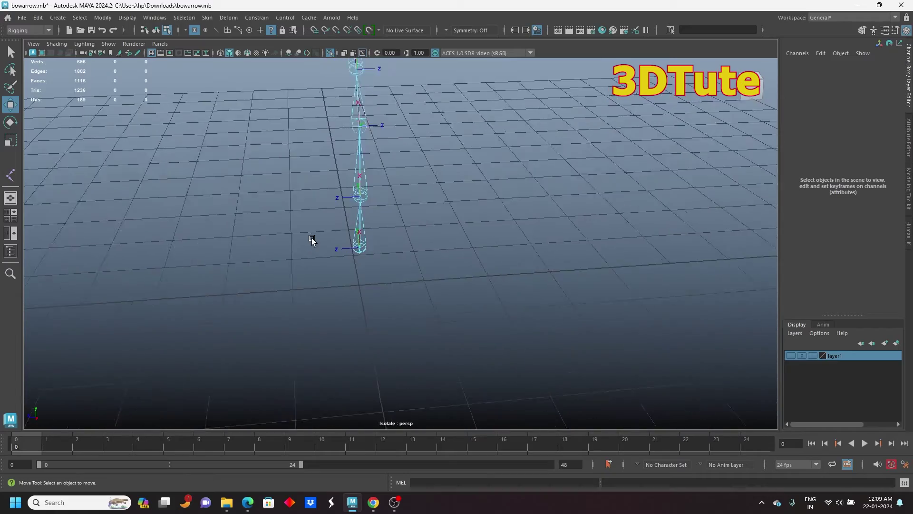
{"action": "scroll", "coordinate": [313, 239], "scroll_direction": "up", "scroll_amount": 2}
{"action": "middle_click_drag", "start_coordinate": [248, 246], "coordinate": [317, 285], "text": "alt"}
{"action": "left_click_drag", "start_coordinate": [266, 300], "coordinate": [344, 296], "text": "alt"}
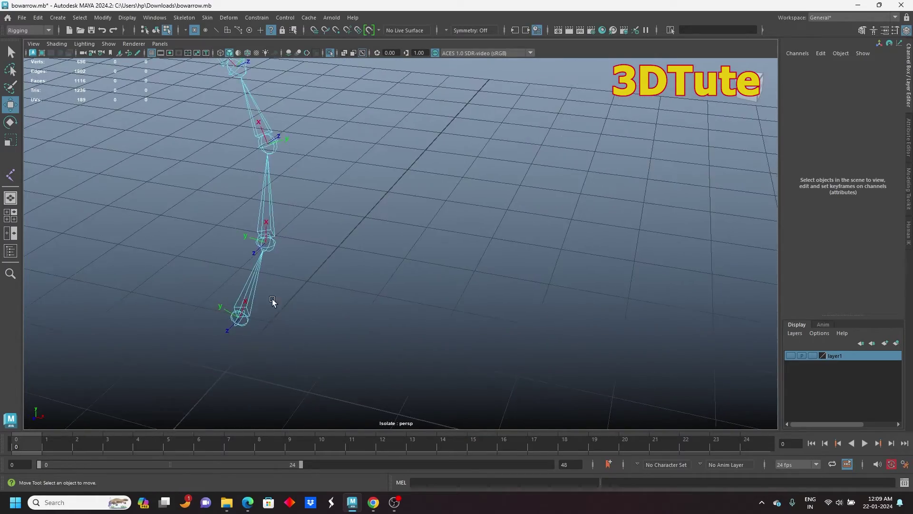
{"action": "middle_click_drag", "start_coordinate": [272, 301], "coordinate": [397, 238], "text": "alt"}
{"action": "left_click_drag", "start_coordinate": [398, 238], "coordinate": [287, 288], "text": "alt"}
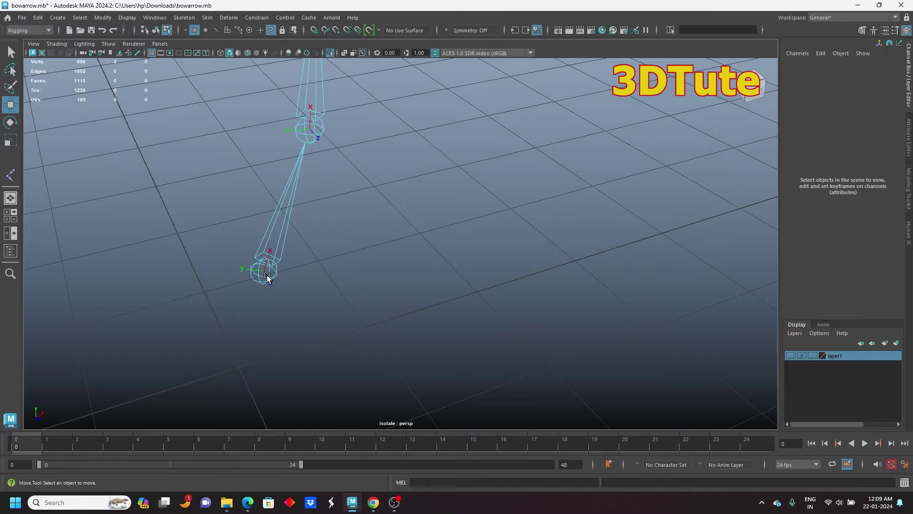
{"action": "left_click_drag", "start_coordinate": [316, 263], "coordinate": [326, 230], "text": "alt"}
- Rotate the local rotation axes of the two lowest joints and the two joints below the tip joint by a relative 180 degrees about X using MEL
{"action": "left_click", "coordinate": [498, 314]}
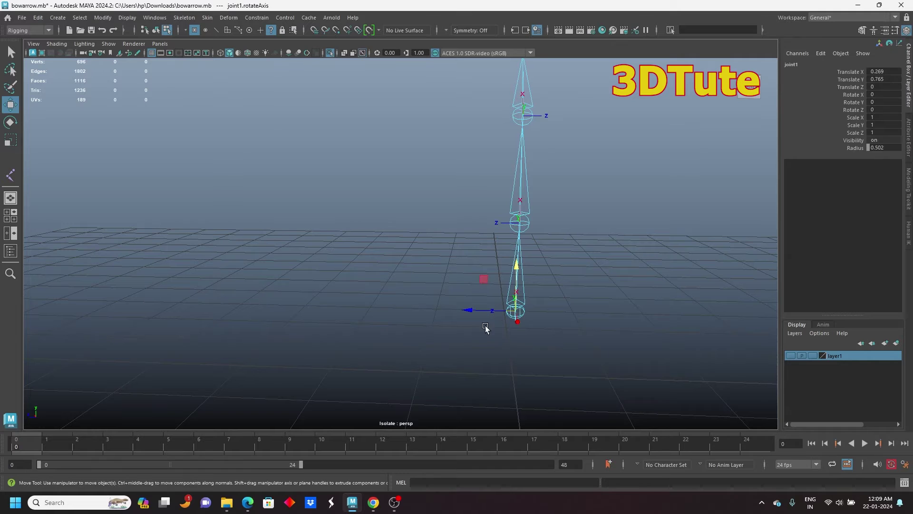
{"action": "left_click", "coordinate": [504, 224], "text": "shift"}
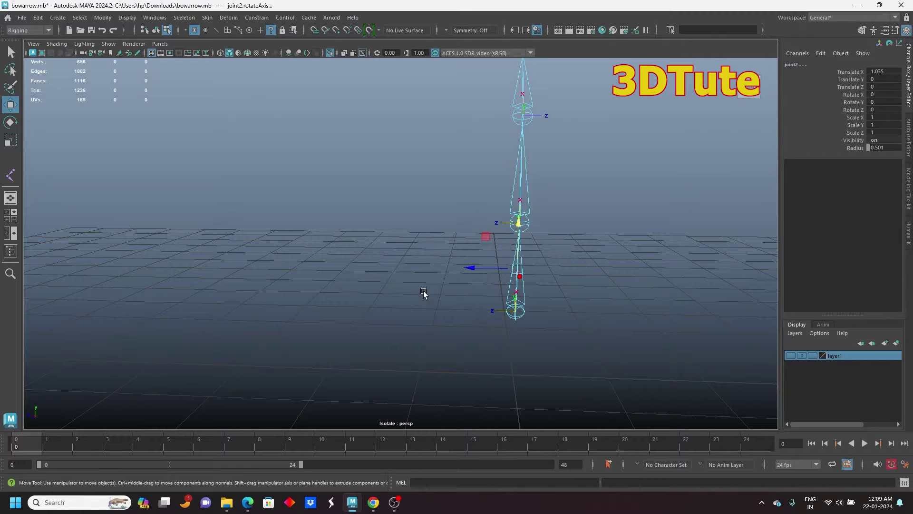
{"action": "scroll", "coordinate": [424, 291], "scroll_direction": "down", "scroll_amount": 4}
{"action": "middle_click_drag", "start_coordinate": [447, 185], "coordinate": [448, 352], "text": "alt"}
{"action": "middle_click_drag", "start_coordinate": [456, 220], "coordinate": [460, 269], "text": "alt"}
{"action": "scroll", "coordinate": [469, 235], "scroll_direction": "up", "scroll_amount": 4}
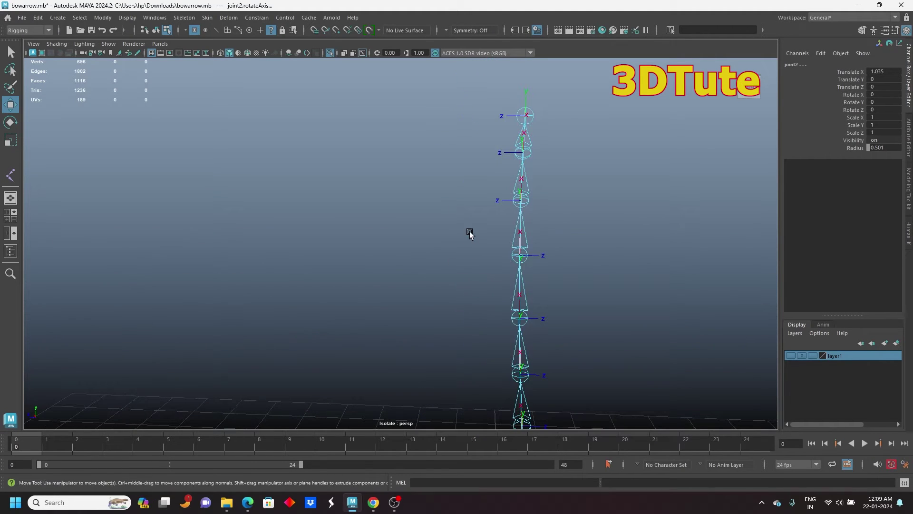
{"action": "left_click", "coordinate": [508, 200], "text": "shift"}
{"action": "left_click", "coordinate": [511, 116], "text": "shift"}
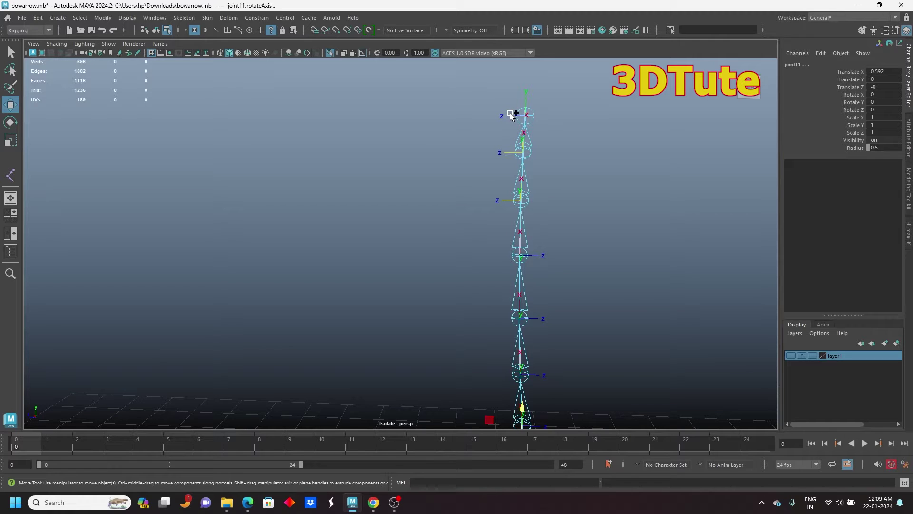
{"action": "left_click_drag", "start_coordinate": [428, 167], "coordinate": [469, 173], "text": "alt"}
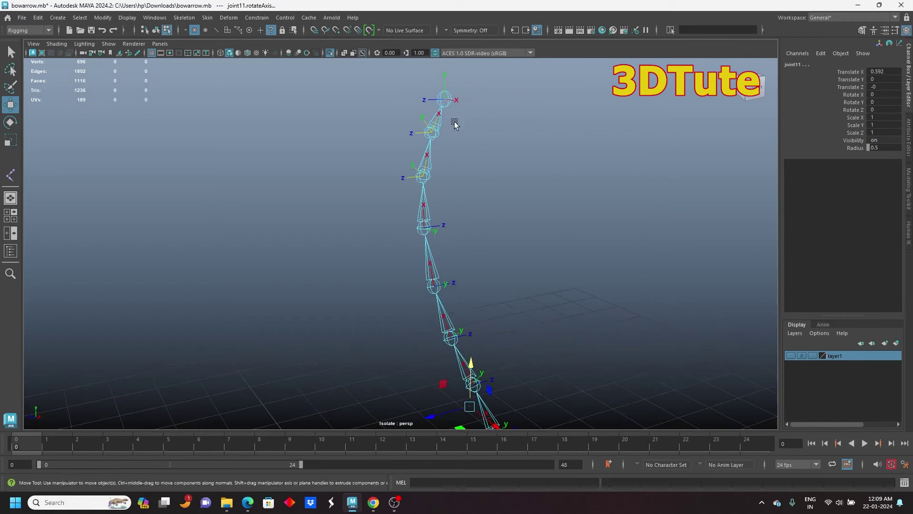
{"action": "left_click_drag", "start_coordinate": [454, 123], "coordinate": [447, 289], "text": "alt"}
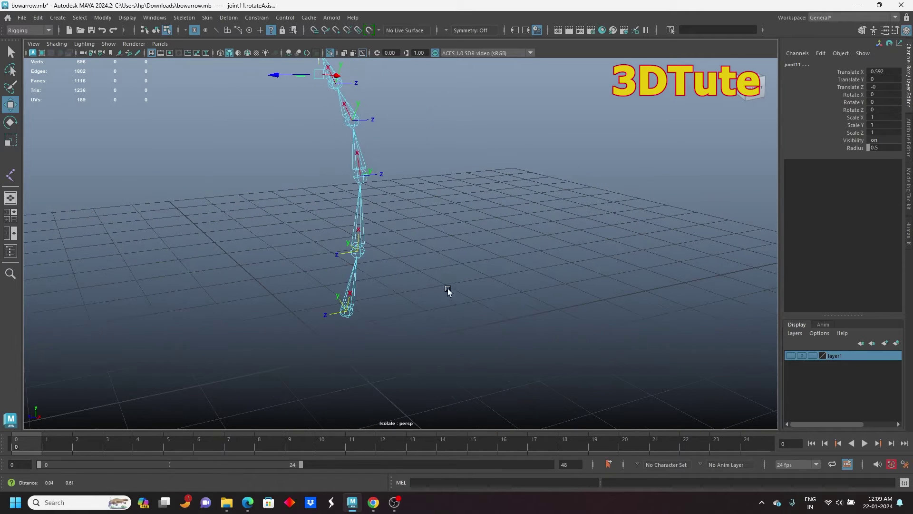
{"action": "left_click", "coordinate": [456, 481]}
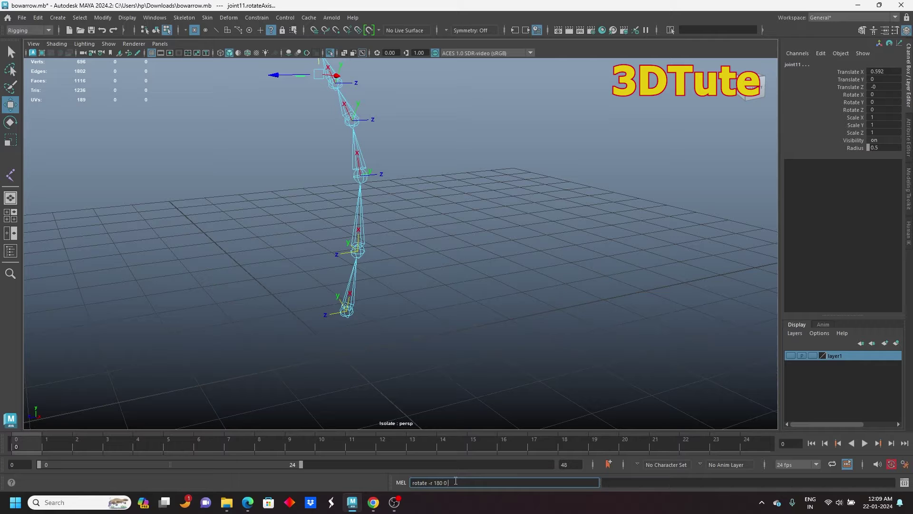
{"action": "key", "text": "Return"}
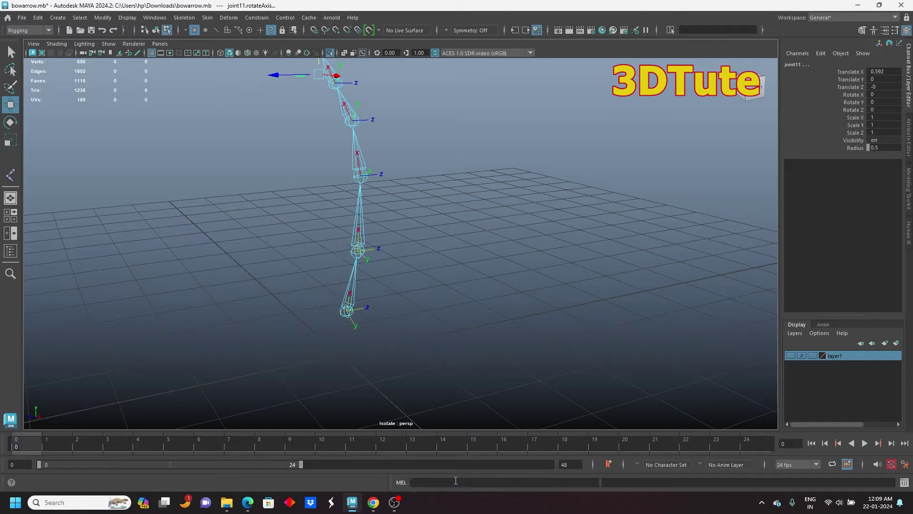
- Orient the joint at the bow's upper tip to world with Orient Joint, after checking the axes along the chain
{"action": "left_click_drag", "start_coordinate": [373, 343], "coordinate": [453, 198], "text": "alt"}
{"action": "left_click", "coordinate": [471, 292]}
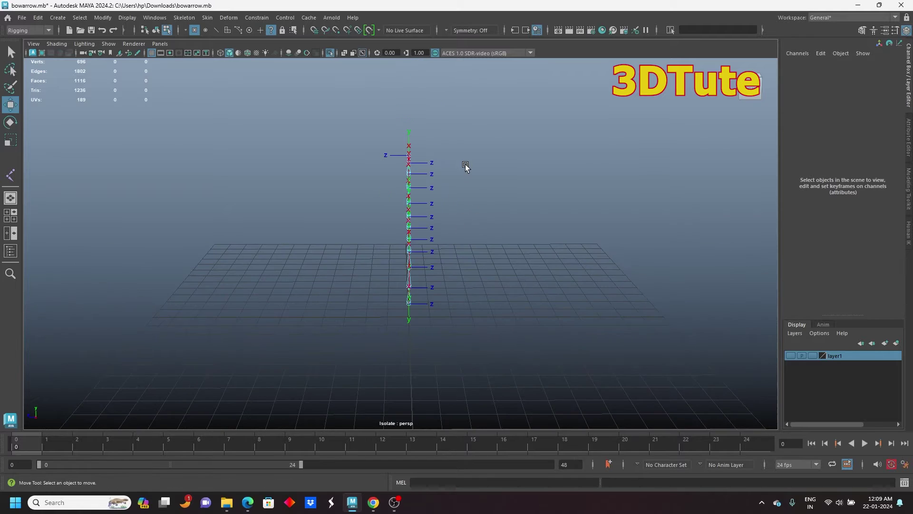
{"action": "left_click_drag", "start_coordinate": [465, 167], "coordinate": [485, 261], "text": "alt"}
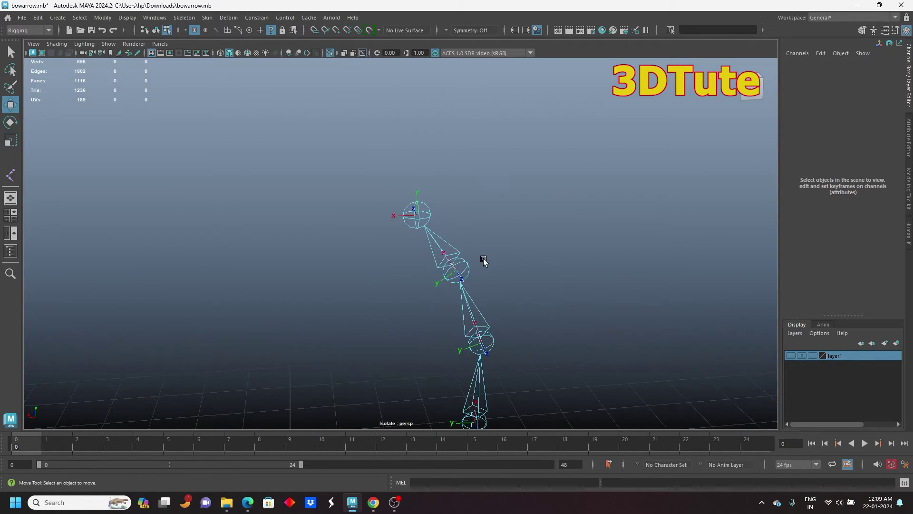
{"action": "left_click", "coordinate": [422, 205]}
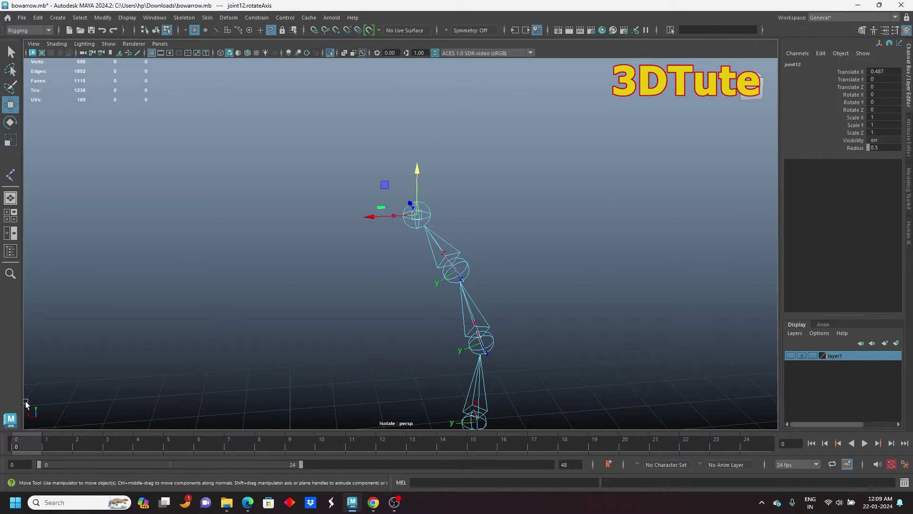
{"action": "left_click_drag", "start_coordinate": [251, 244], "coordinate": [356, 159], "text": "alt"}
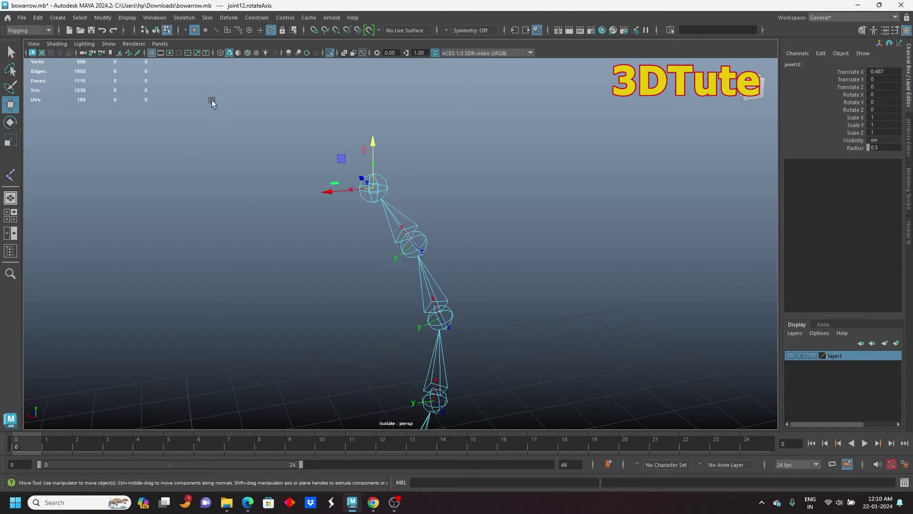
{"action": "left_click", "coordinate": [184, 18]}
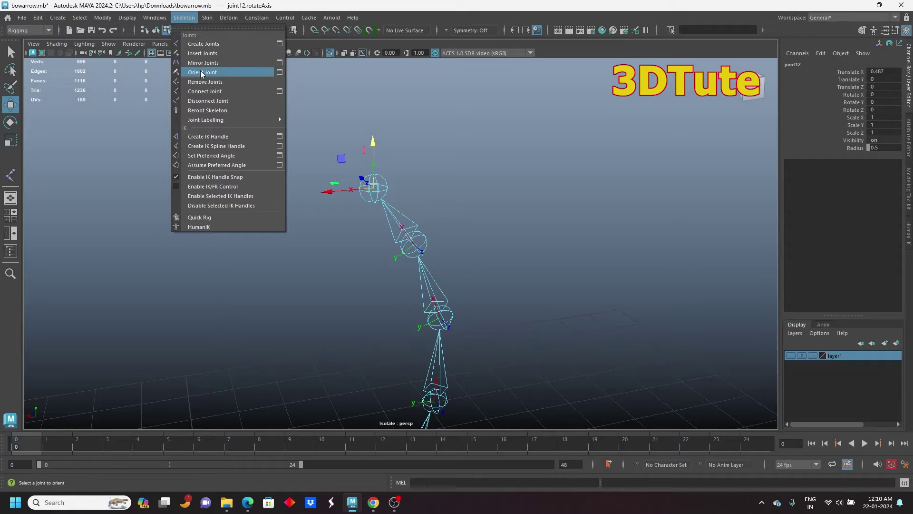
{"action": "left_click", "coordinate": [280, 71]}
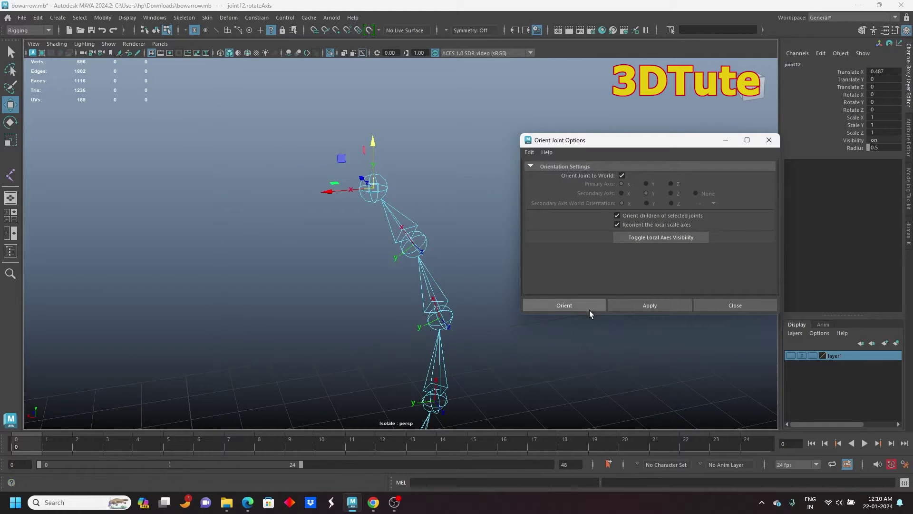
{"action": "left_click", "coordinate": [570, 305]}
{"action": "scroll", "coordinate": [398, 196], "scroll_direction": "down", "scroll_amount": 3}
{"action": "middle_click_drag", "start_coordinate": [396, 195], "coordinate": [325, 103], "text": "alt"}
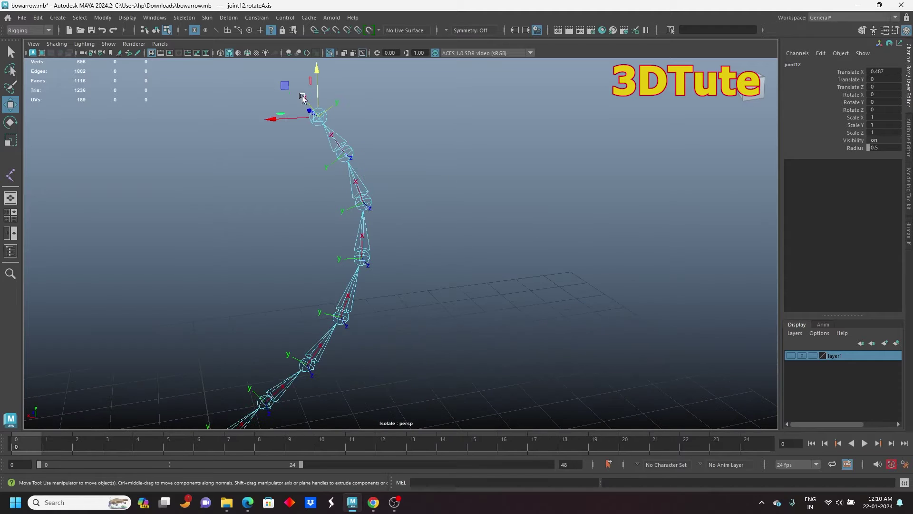
- Return to object selection mode and show the whole bow with its joint chain in the front view
{"action": "left_click", "coordinate": [156, 30]}
{"action": "scroll", "coordinate": [241, 235], "scroll_direction": "down", "scroll_amount": 3}
{"action": "middle_click_drag", "start_coordinate": [241, 235], "coordinate": [376, 129], "text": "alt"}
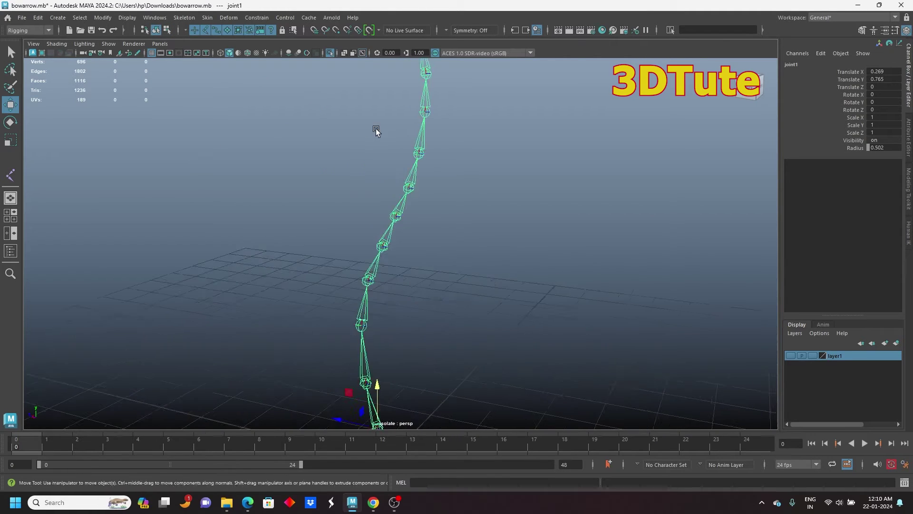
{"action": "scroll", "coordinate": [463, 182], "scroll_direction": "down", "scroll_amount": 3}
{"action": "key", "text": "space"}
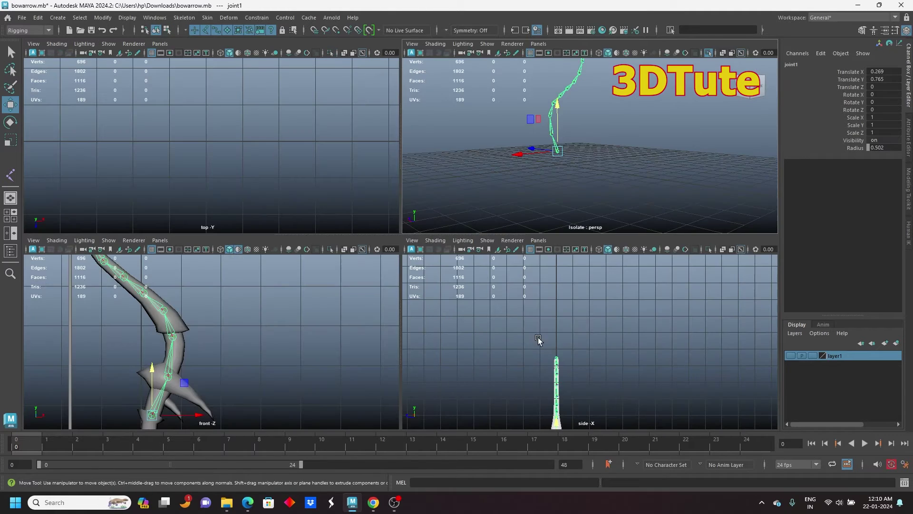
{"action": "key", "text": "space"}
{"action": "scroll", "coordinate": [414, 323], "scroll_direction": "down", "scroll_amount": 3}
{"action": "scroll", "coordinate": [415, 322], "scroll_direction": "up", "scroll_amount": 3}
{"action": "middle_click_drag", "start_coordinate": [414, 322], "coordinate": [442, 248], "text": "alt"}
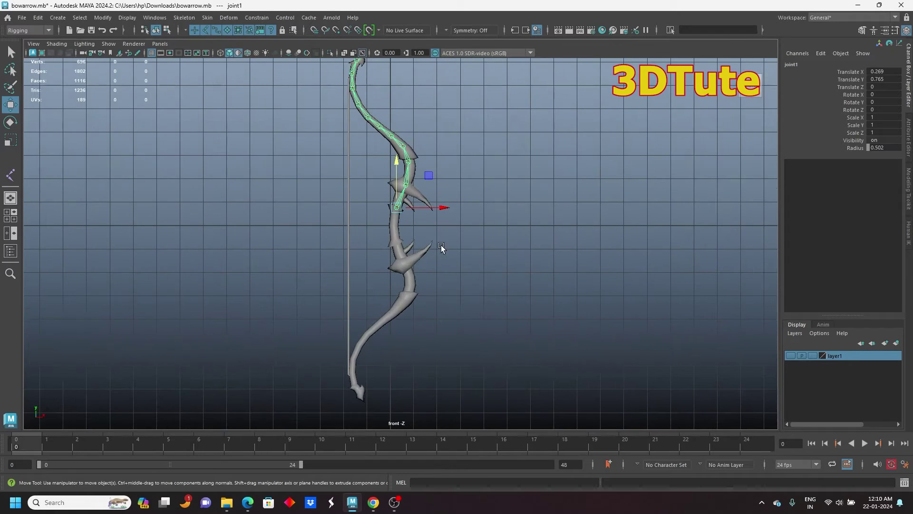
{"action": "middle_click_drag", "start_coordinate": [454, 190], "coordinate": [469, 211], "text": "alt"}
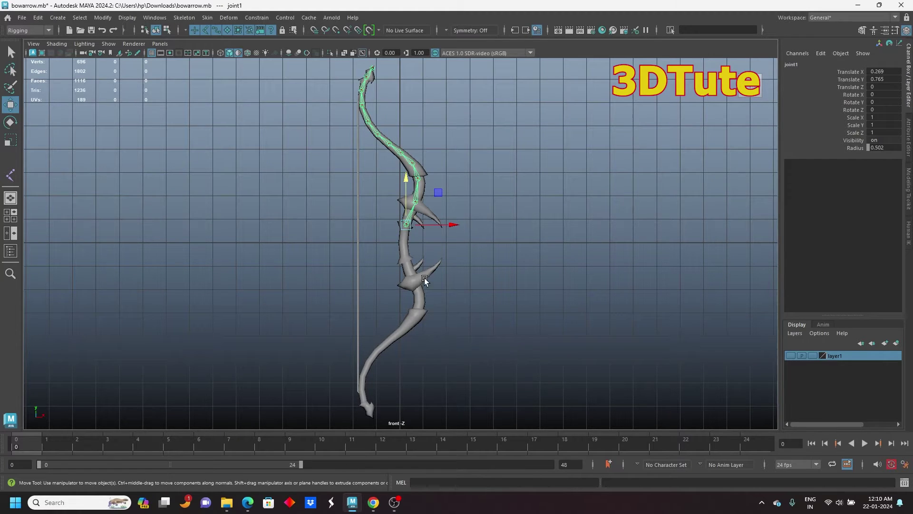
{"action": "scroll", "coordinate": [425, 281], "scroll_direction": "up", "scroll_amount": 4}
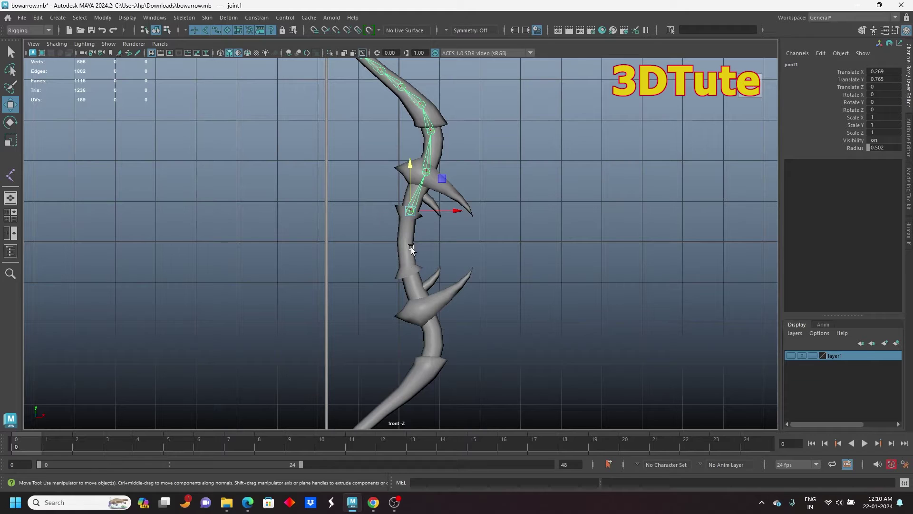
- Mirror the upper limb's joint chain across the XZ plane with the Behavior function to create the lower limb's chain
{"action": "left_click", "coordinate": [185, 18]}
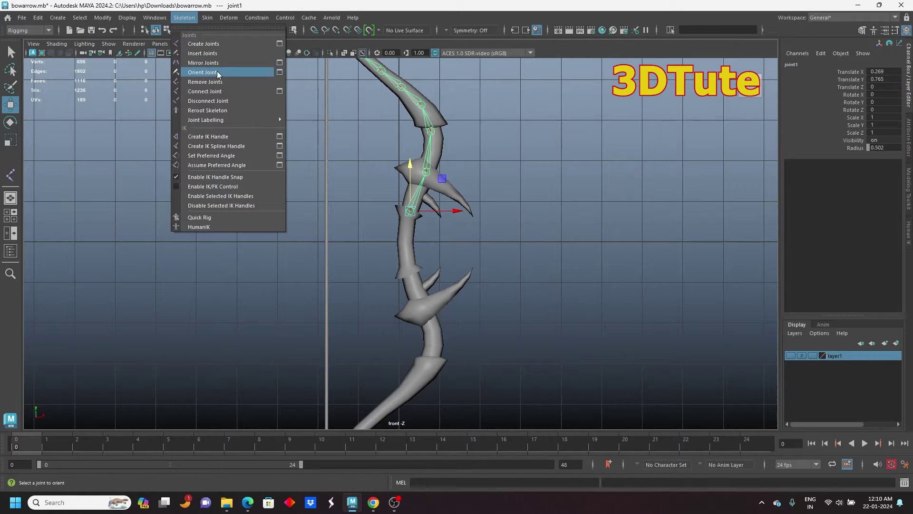
{"action": "left_click", "coordinate": [280, 65]}
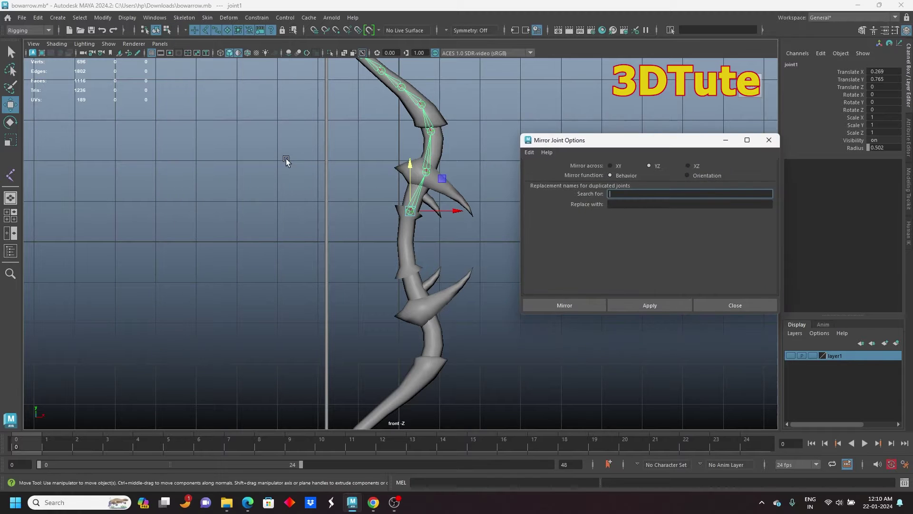
{"action": "middle_click_drag", "start_coordinate": [355, 194], "coordinate": [273, 133], "text": "alt"}
{"action": "scroll", "coordinate": [241, 259], "scroll_direction": "down", "scroll_amount": 3}
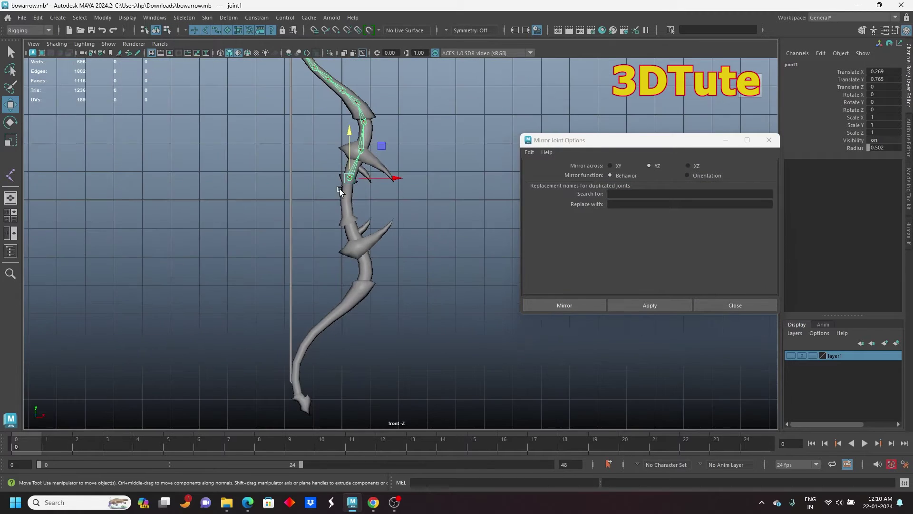
{"action": "middle_click_drag", "start_coordinate": [338, 190], "coordinate": [321, 182], "text": "alt"}
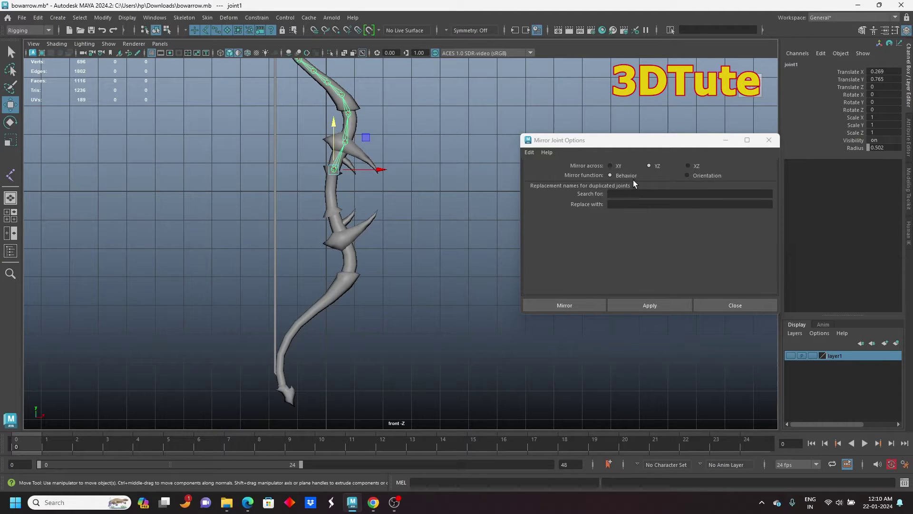
{"action": "middle_click_drag", "start_coordinate": [409, 255], "coordinate": [402, 252], "text": "alt"}
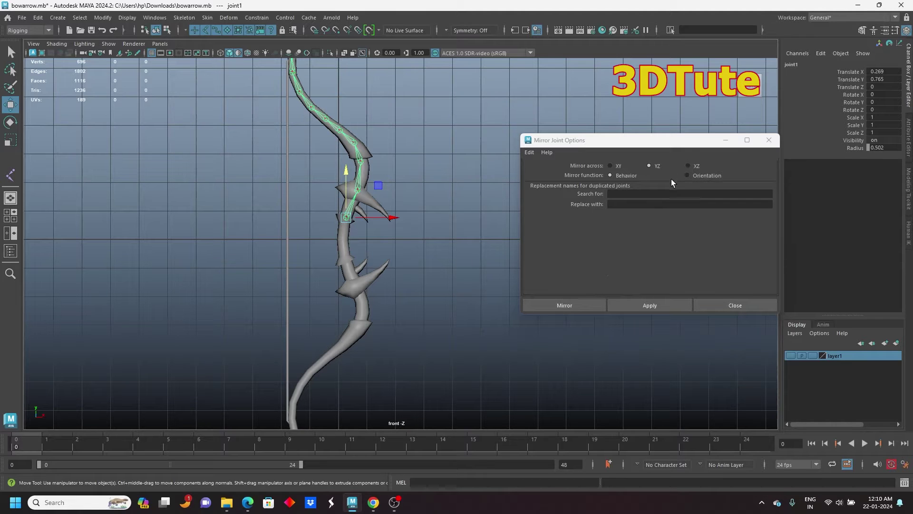
{"action": "left_click", "coordinate": [688, 165]}
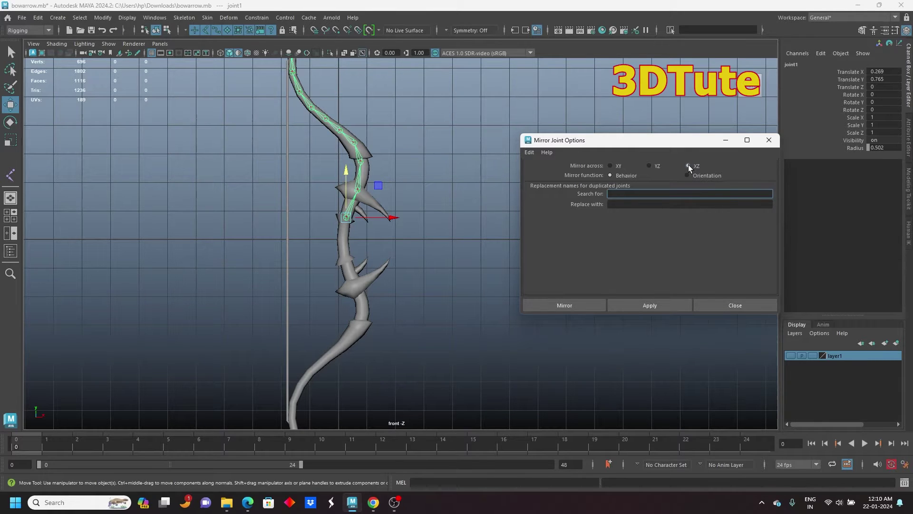
{"action": "middle_click_drag", "start_coordinate": [242, 263], "coordinate": [115, 376], "text": "alt"}
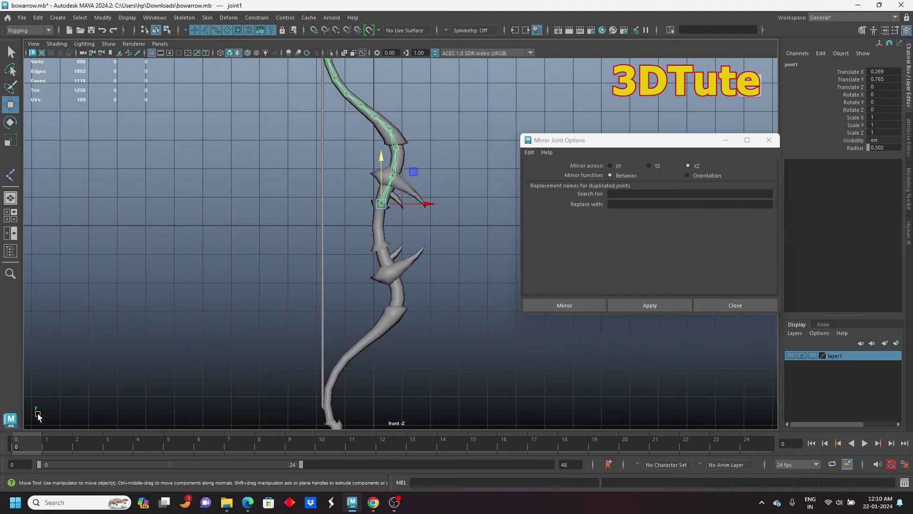
{"action": "middle_click_drag", "start_coordinate": [38, 416], "coordinate": [352, 191], "text": "alt"}
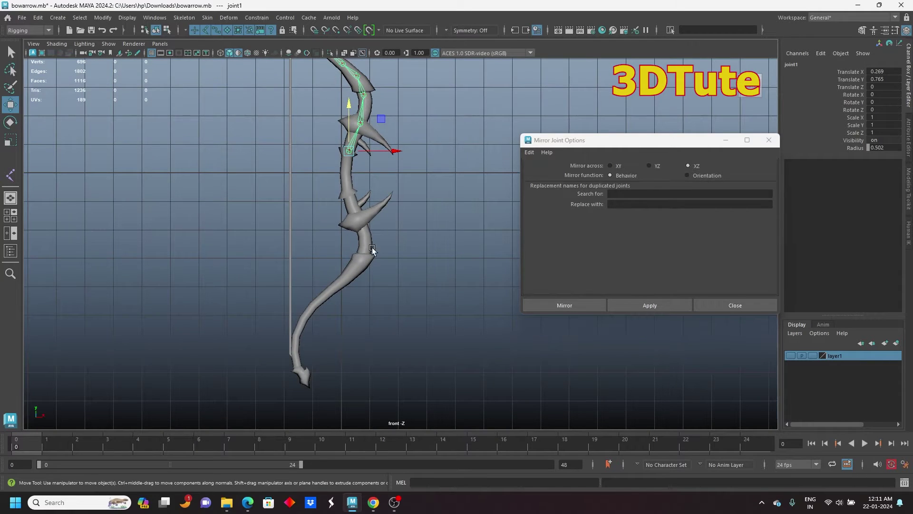
{"action": "middle_click_drag", "start_coordinate": [370, 230], "coordinate": [378, 277], "text": "alt"}
{"action": "scroll", "coordinate": [365, 257], "scroll_direction": "down", "scroll_amount": 2}
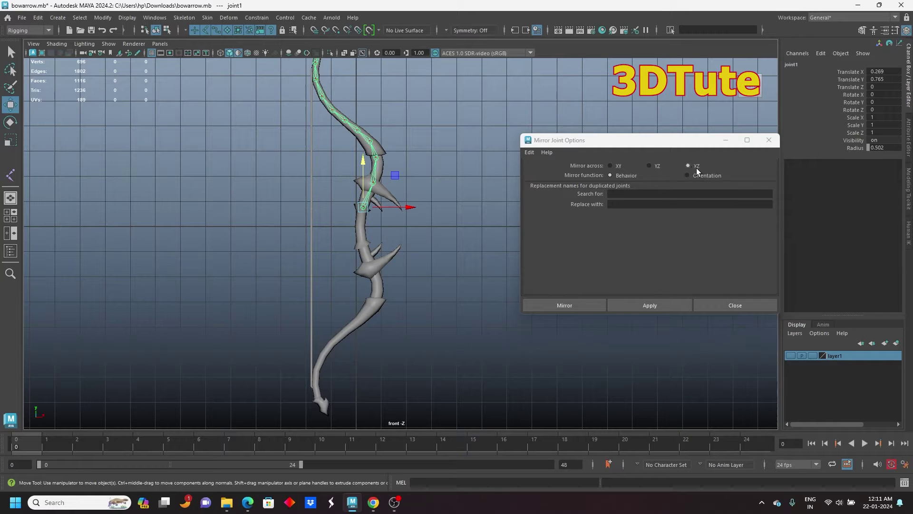
{"action": "left_click", "coordinate": [654, 302]}
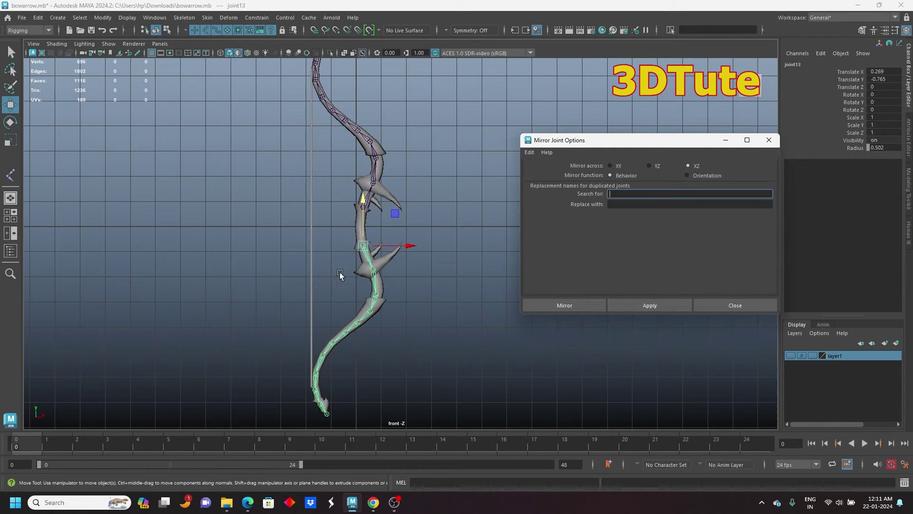
{"action": "left_click", "coordinate": [735, 307]}
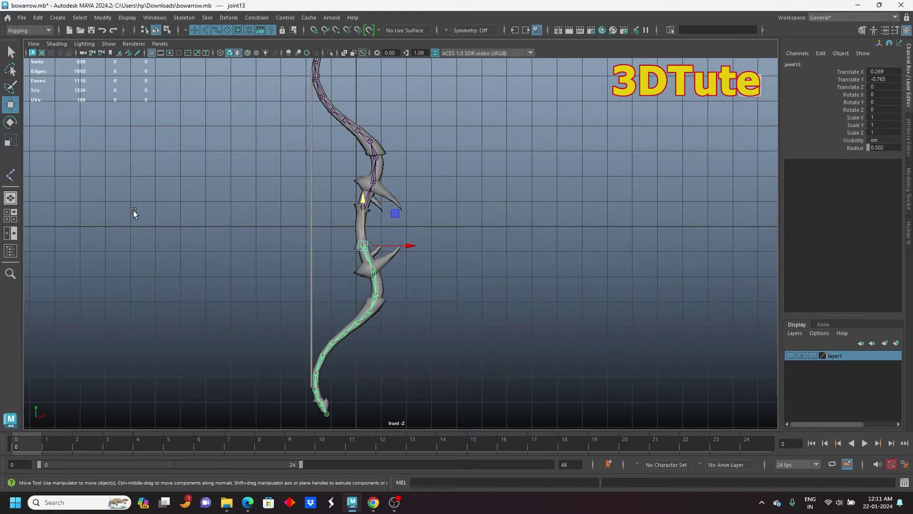
- Create a single joint at the centre of the bow's grip and place a duplicate on the bowstring at about X -1.772
{"action": "left_click", "coordinate": [10, 175]}
{"action": "scroll", "coordinate": [276, 218], "scroll_direction": "up", "scroll_amount": 5}
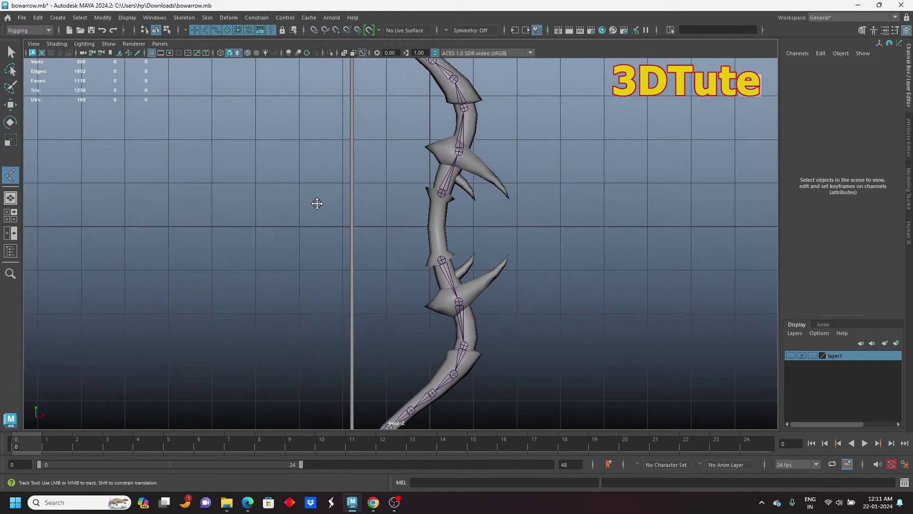
{"action": "left_click", "coordinate": [315, 217]}
{"action": "middle_click_drag", "start_coordinate": [315, 216], "coordinate": [390, 216]}
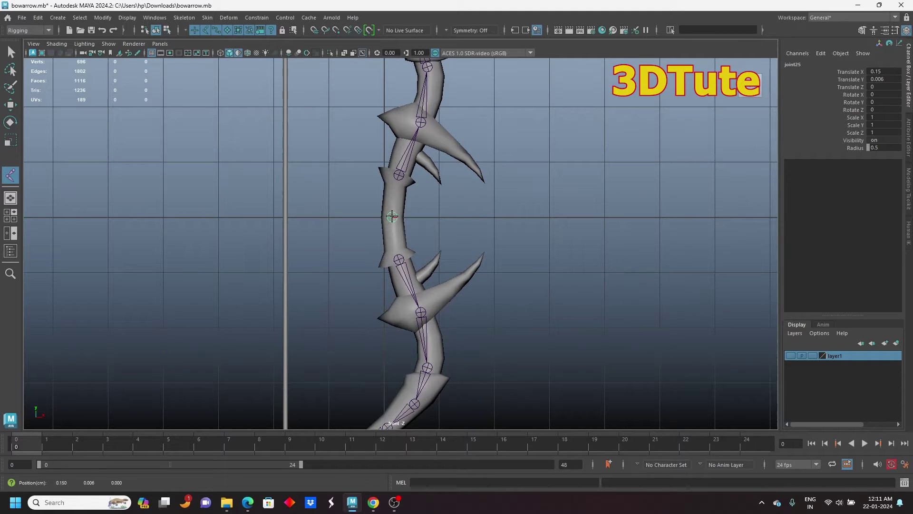
{"action": "middle_click_drag", "start_coordinate": [393, 216], "coordinate": [393, 217]}
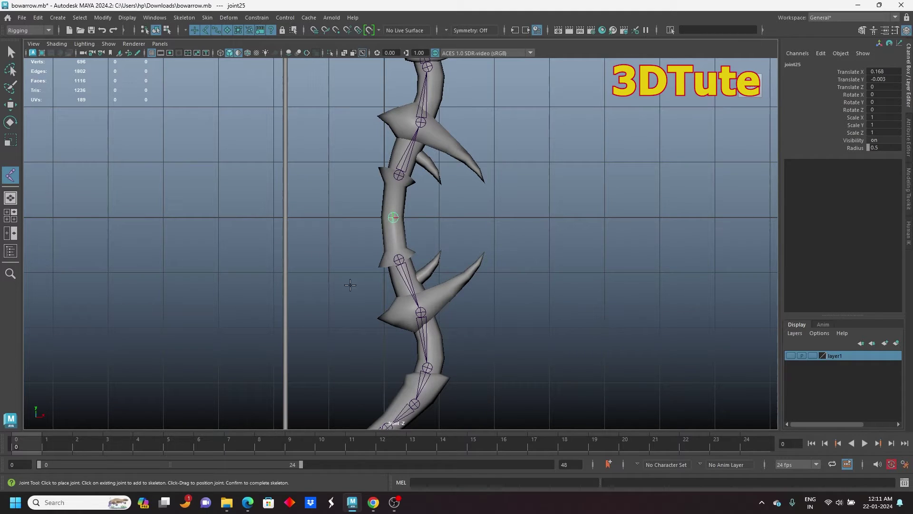
{"action": "key", "text": "w"}
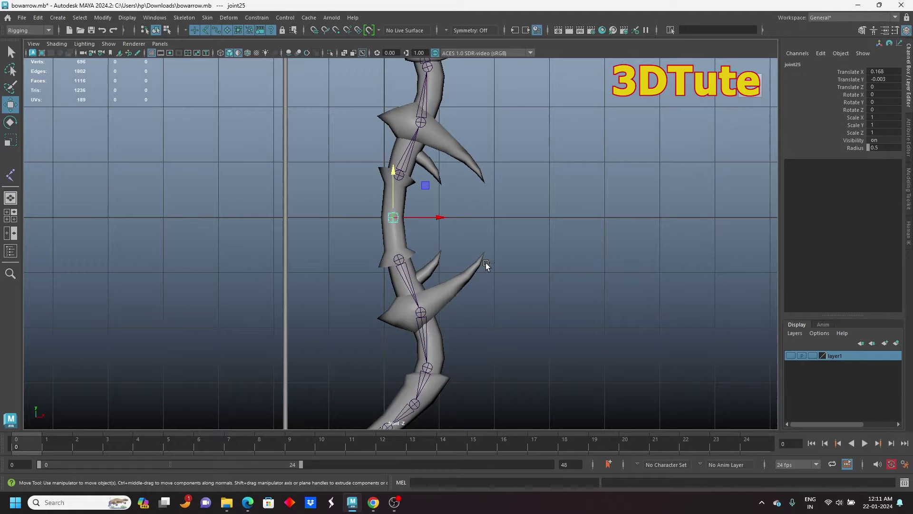
{"action": "left_click_drag", "start_coordinate": [438, 216], "coordinate": [331, 216]}
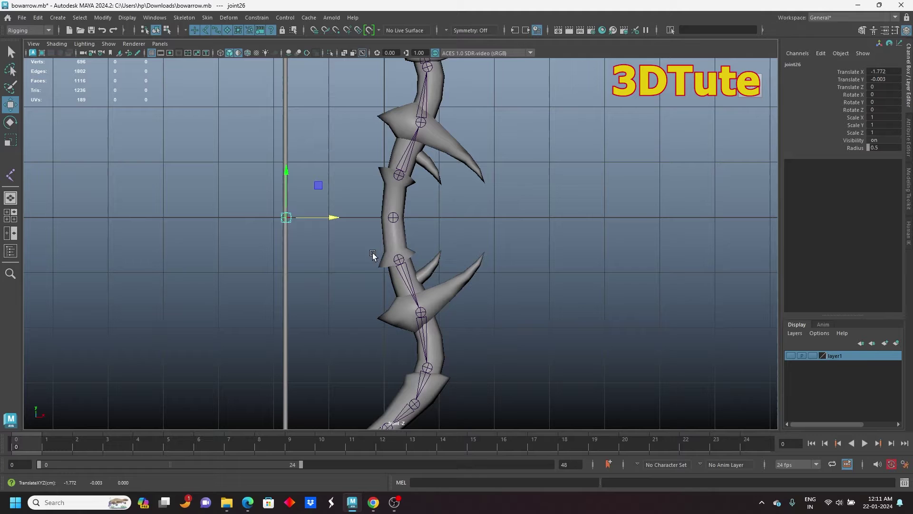
- Parent the root joints of the upper and lower limb chains to the grip's centre joint
{"action": "left_click", "coordinate": [393, 218]}
{"action": "scroll", "coordinate": [442, 262], "scroll_direction": "up", "scroll_amount": 3}
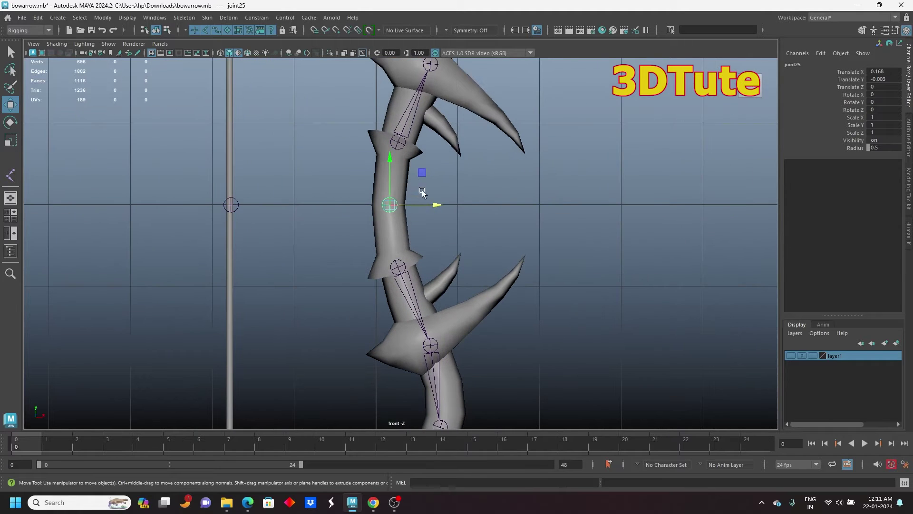
{"action": "left_click", "coordinate": [399, 142]}
{"action": "left_click", "coordinate": [398, 267]}
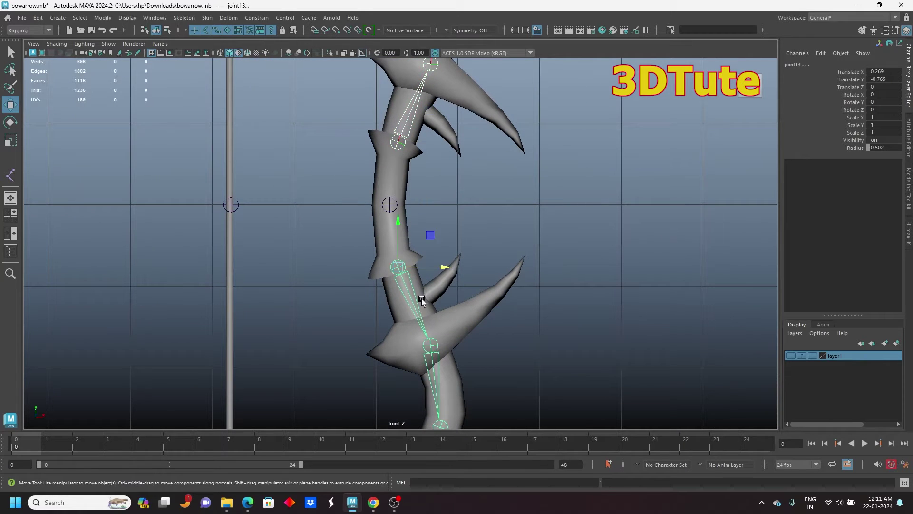
{"action": "left_click", "coordinate": [387, 205], "text": "shift"}
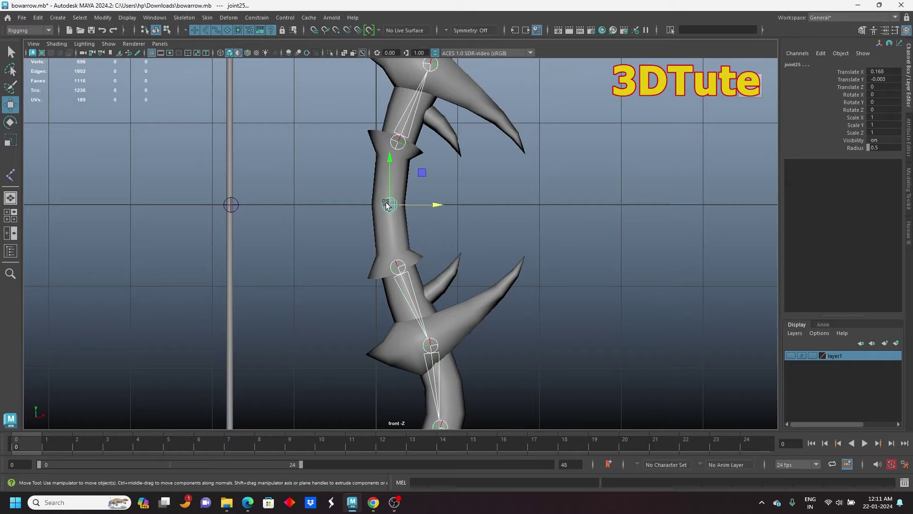
{"action": "left_click", "coordinate": [324, 243]}
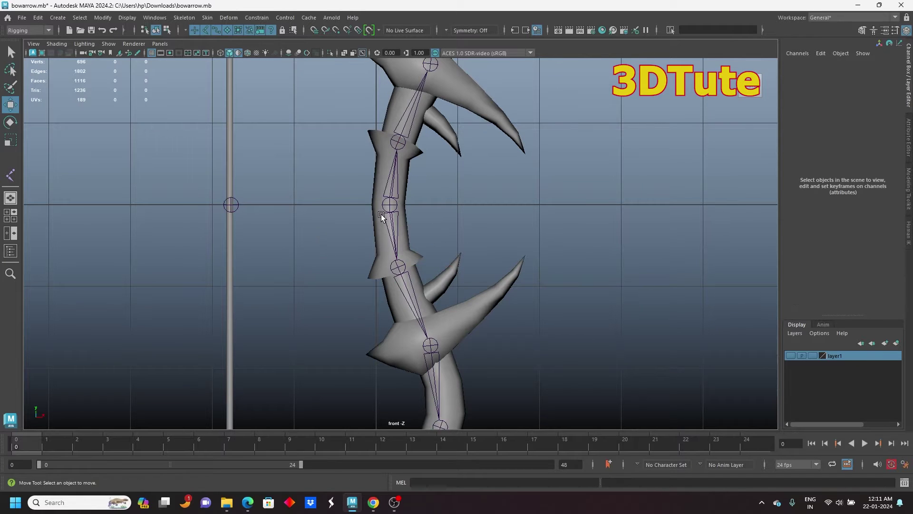
- Move the grip's centre joint to test the joint hierarchy, and undo the move
{"action": "left_click", "coordinate": [389, 204]}
{"action": "scroll", "coordinate": [398, 230], "scroll_direction": "down", "scroll_amount": 3}
{"action": "scroll", "coordinate": [400, 230], "scroll_direction": "down", "scroll_amount": 1}
{"action": "mouse_move", "coordinate": [399, 230]}
{"action": "left_mouse_down"}
{"action": "mouse_move", "coordinate": [475, 158]}
{"action": "mouse_move", "coordinate": [516, 243]}
{"action": "mouse_move", "coordinate": [437, 238]}
{"action": "mouse_move", "coordinate": [398, 224]}
{"action": "left_mouse_up"}
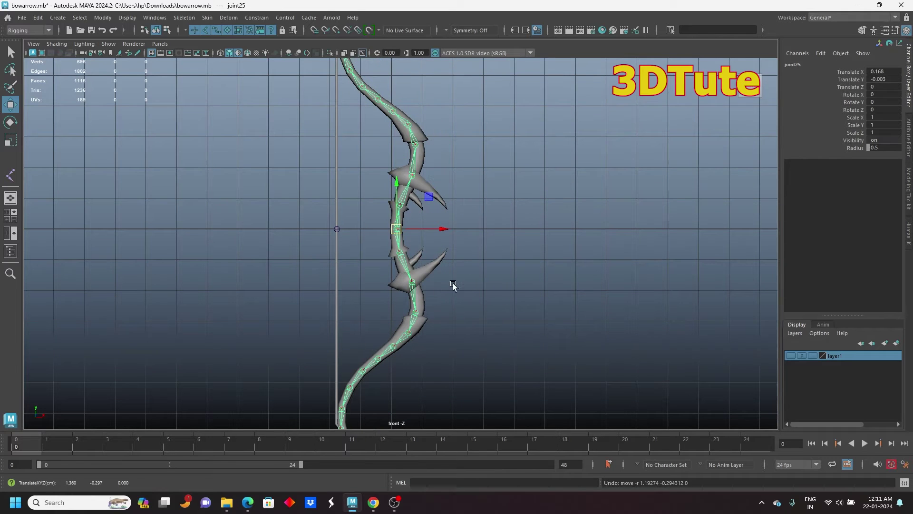
- Move the bowstring joint onto the centre of the string, at about X -1.783, Y 0.001
{"action": "scroll", "coordinate": [377, 208], "scroll_direction": "up", "scroll_amount": 4}
{"action": "middle_click_drag", "start_coordinate": [345, 209], "coordinate": [436, 224], "text": "alt"}
{"action": "scroll", "coordinate": [436, 224], "scroll_direction": "up", "scroll_amount": 8}
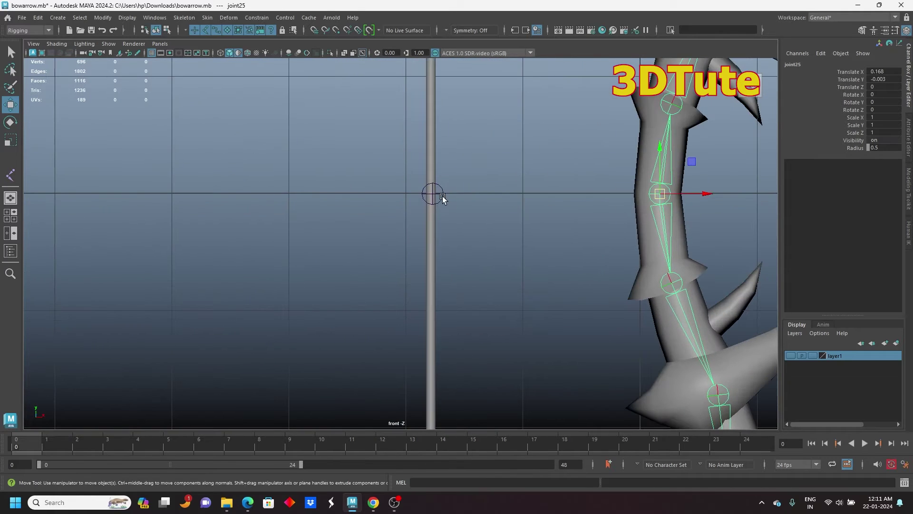
{"action": "left_click", "coordinate": [442, 198]}
{"action": "scroll", "coordinate": [447, 206], "scroll_direction": "up", "scroll_amount": 5}
{"action": "middle_click_drag", "start_coordinate": [492, 186], "coordinate": [435, 272], "text": "alt"}
{"action": "scroll", "coordinate": [434, 272], "scroll_direction": "up", "scroll_amount": 3}
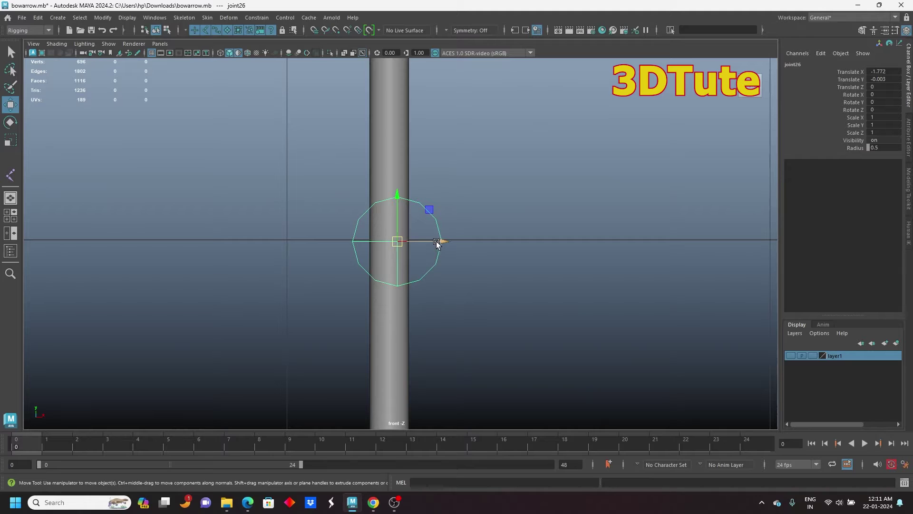
{"action": "left_click_drag", "start_coordinate": [437, 241], "coordinate": [430, 242]}
{"action": "left_click_drag", "start_coordinate": [393, 204], "coordinate": [391, 201]}
- Turn on Wireframe on Shaded to check the string's edges, shift the bowstring joint aside, and undo the move
{"action": "left_click", "coordinate": [56, 43]}
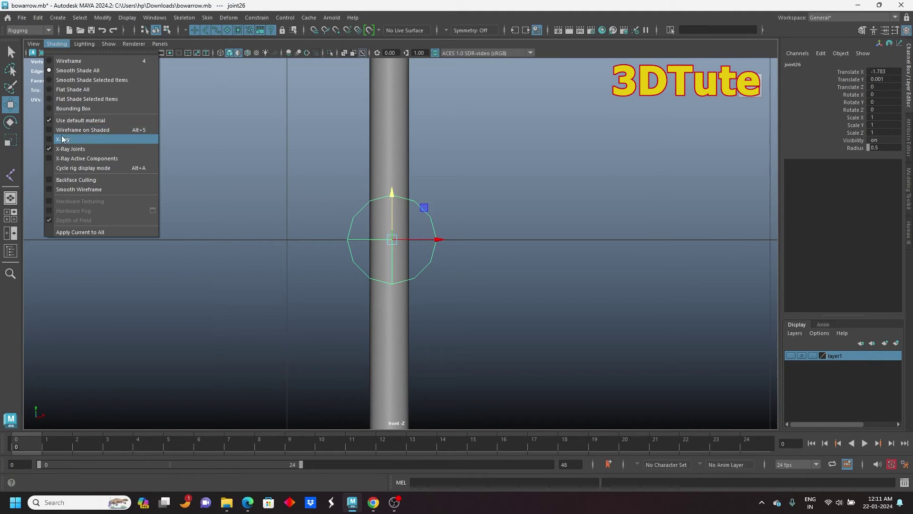
{"action": "left_click", "coordinate": [81, 129]}
{"action": "scroll", "coordinate": [360, 285], "scroll_direction": "up", "scroll_amount": 1}
{"action": "scroll", "coordinate": [393, 276], "scroll_direction": "up", "scroll_amount": 3}
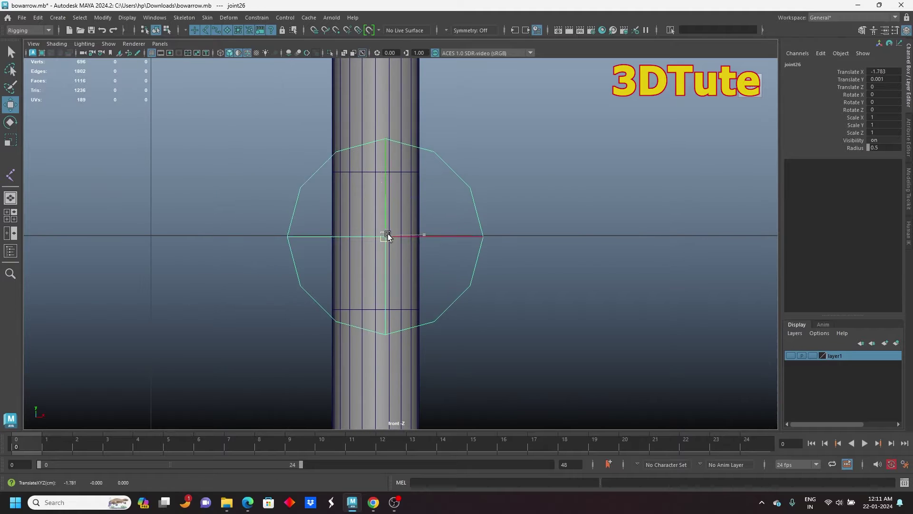
{"action": "left_click_drag", "start_coordinate": [387, 237], "coordinate": [566, 240]}
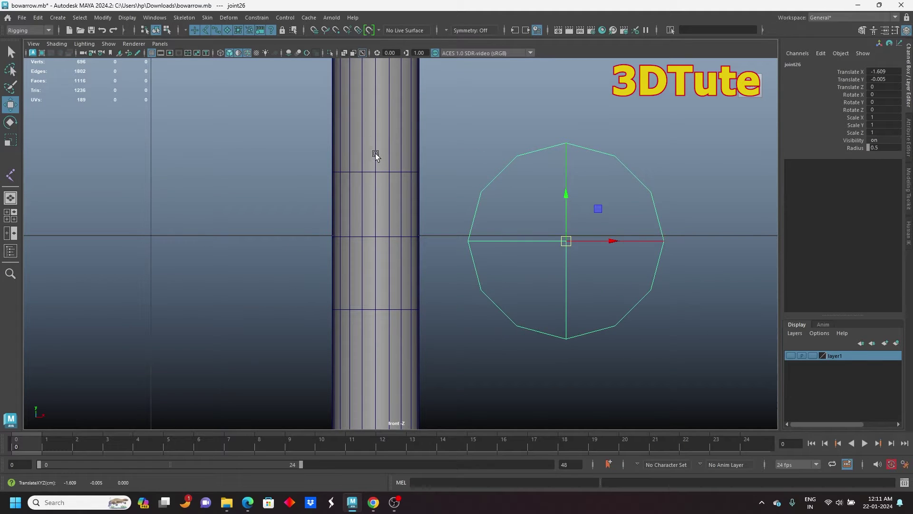
{"action": "key", "text": "ctrl+z"}
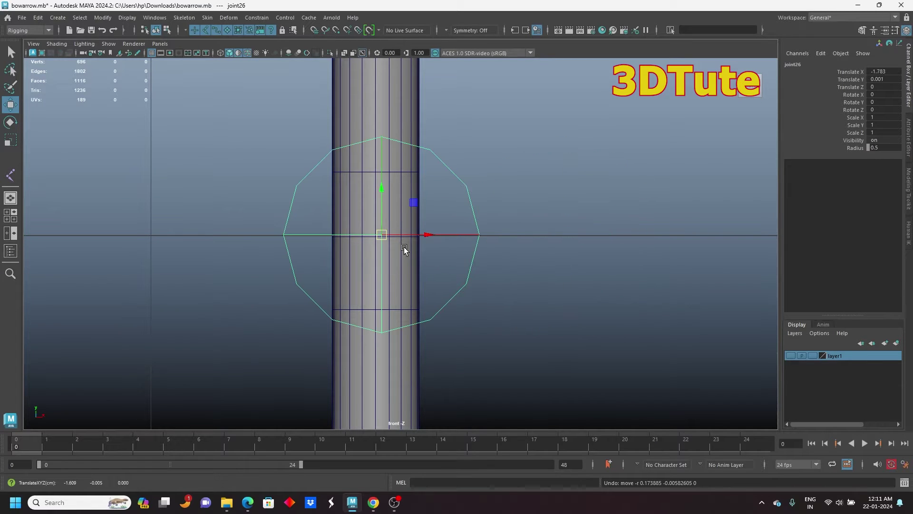
- Parent the bowstring joint to the grip's centre joint
{"action": "scroll", "coordinate": [540, 219], "scroll_direction": "down", "scroll_amount": 6}
{"action": "scroll", "coordinate": [528, 221], "scroll_direction": "up", "scroll_amount": 3}
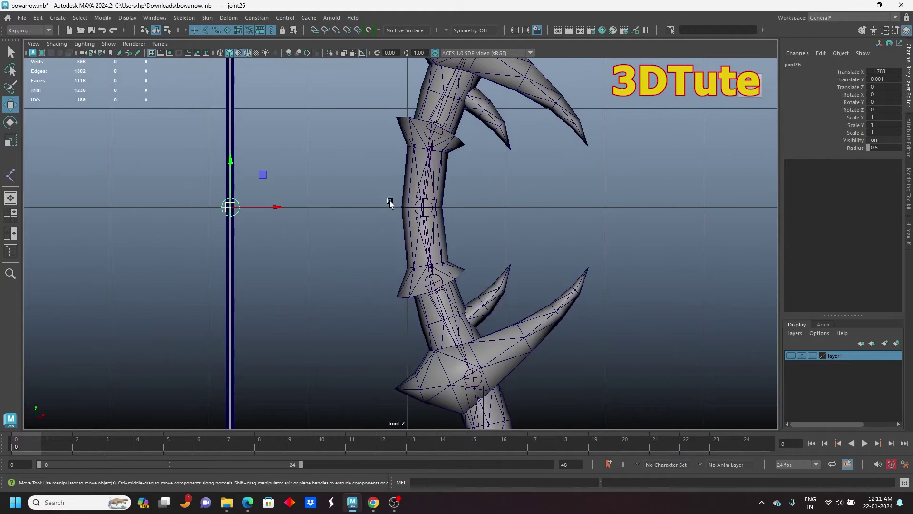
{"action": "left_click", "coordinate": [430, 205]}
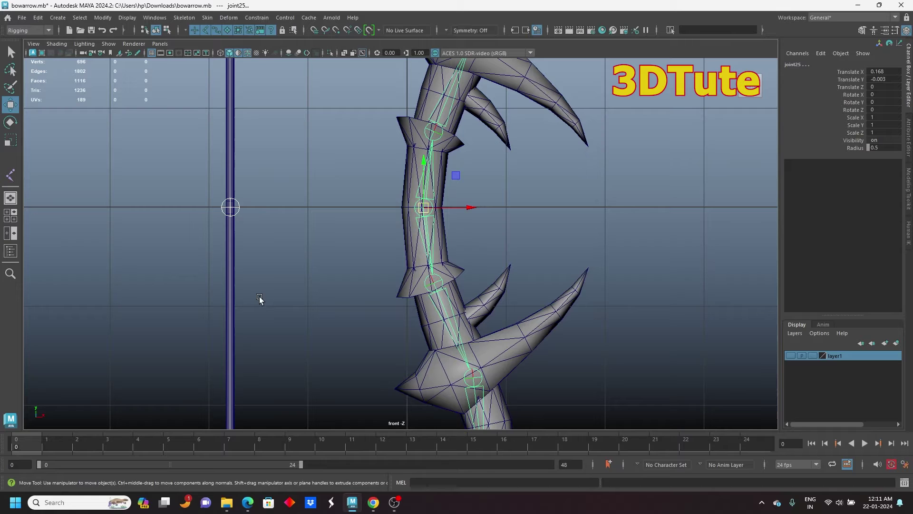
{"action": "key", "text": "p"}
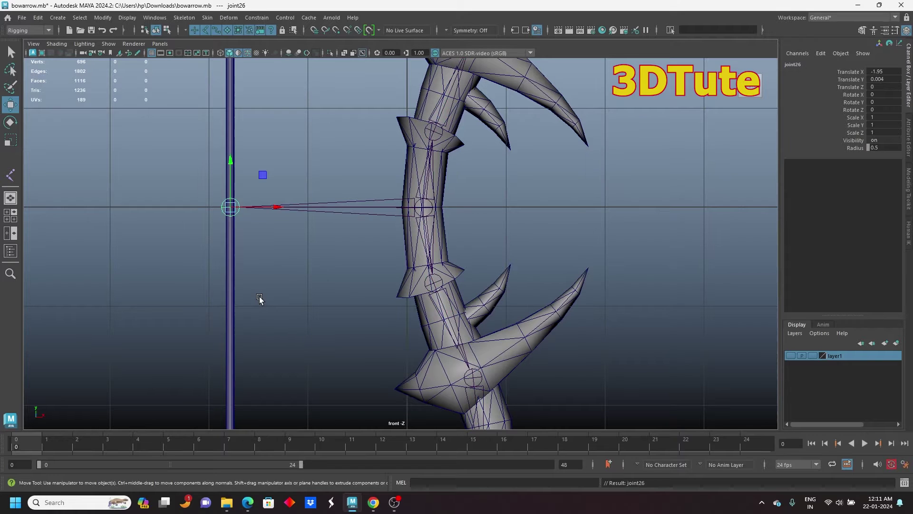
{"action": "left_click", "coordinate": [305, 291]}
- Move the grip's centre joint to test that the bowstring joint and both limb chains follow, and undo the move
{"action": "left_click", "coordinate": [430, 210]}
{"action": "left_click", "coordinate": [426, 217]}
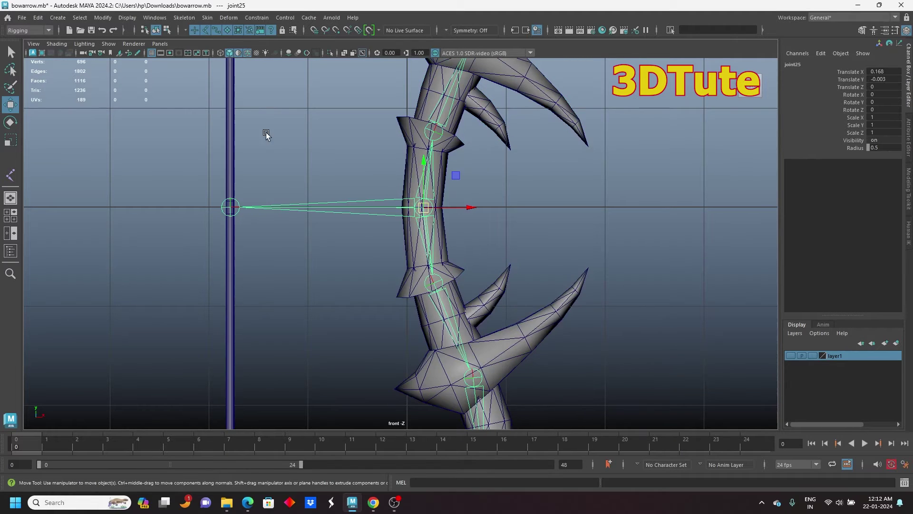
{"action": "scroll", "coordinate": [462, 221], "scroll_direction": "down", "scroll_amount": 6}
{"action": "left_click_drag", "start_coordinate": [405, 234], "coordinate": [438, 207]}
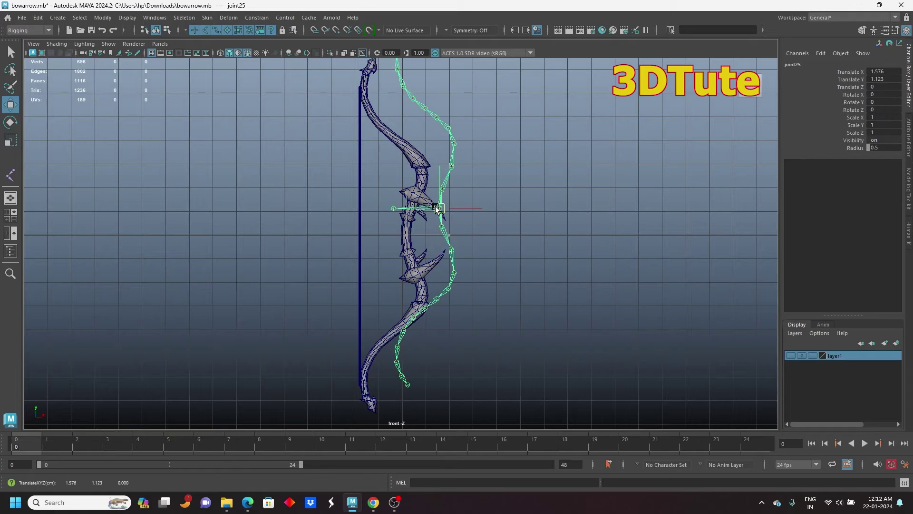
{"action": "key", "text": "ctrl+z"}
- Select the outer joints of both limbs, rotate them about -16 degrees in Z to test the bend, and undo the rotation
{"action": "scroll", "coordinate": [536, 250], "scroll_direction": "up", "scroll_amount": 5}
{"action": "middle_click_drag", "start_coordinate": [530, 174], "coordinate": [532, 262], "text": "alt"}
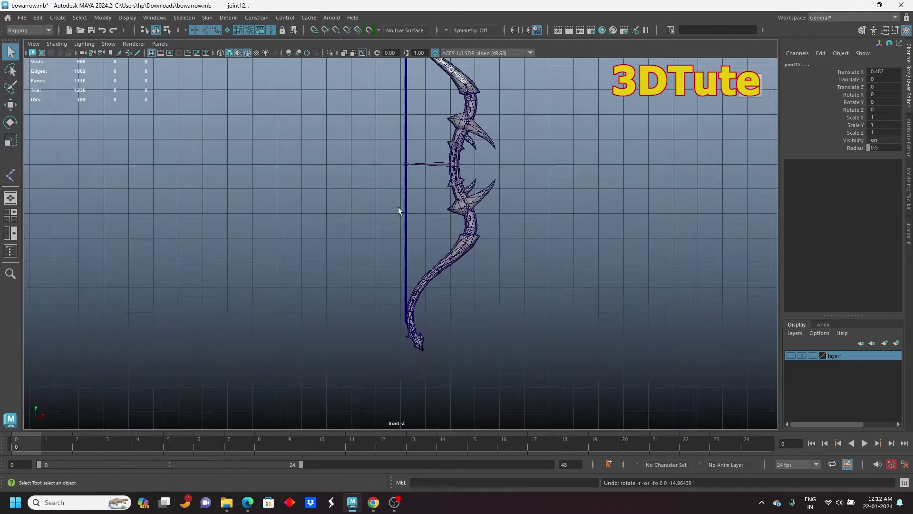
{"action": "scroll", "coordinate": [447, 262], "scroll_direction": "up", "scroll_amount": 5}
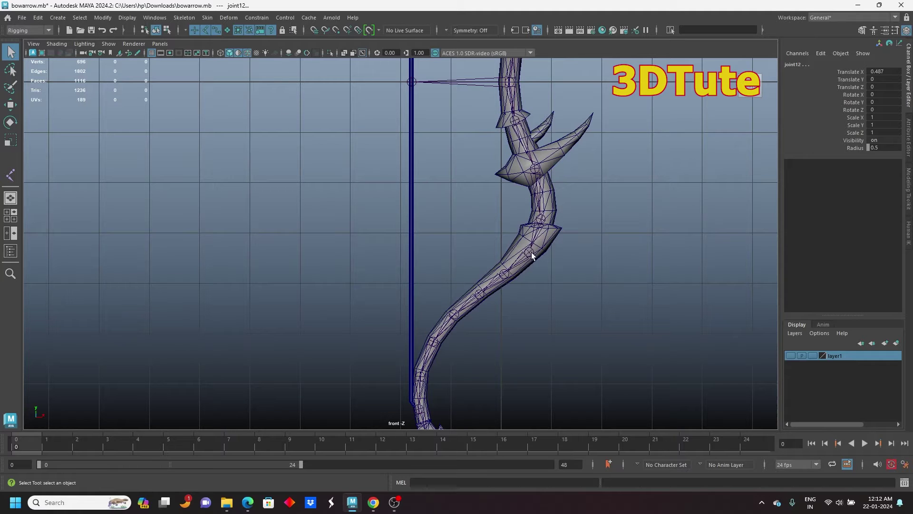
{"action": "left_click", "coordinate": [505, 277]}
{"action": "left_click", "coordinate": [478, 298], "text": "shift"}
{"action": "left_click", "coordinate": [450, 315], "text": "shift"}
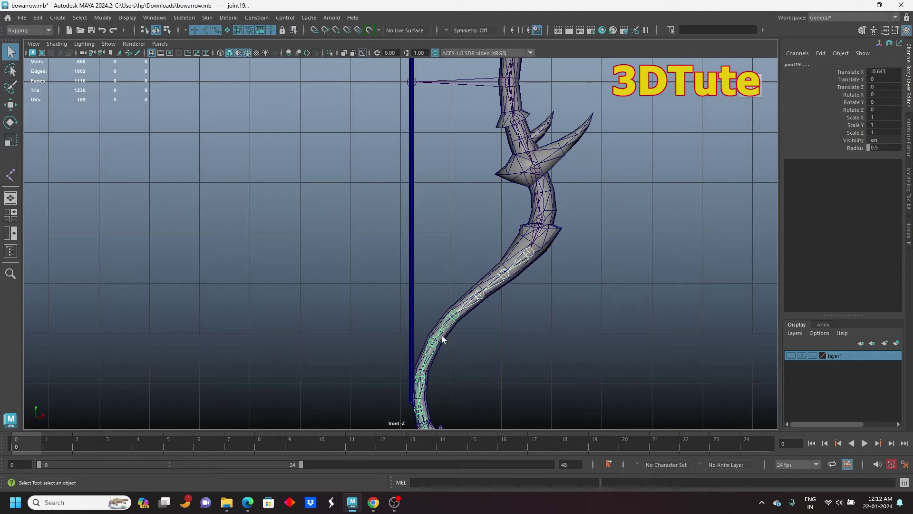
{"action": "left_click", "coordinate": [434, 339], "text": "shift"}
{"action": "left_click", "coordinate": [420, 376], "text": "shift"}
{"action": "left_click", "coordinate": [10, 121]}
{"action": "scroll", "coordinate": [300, 264], "scroll_direction": "down", "scroll_amount": 10}
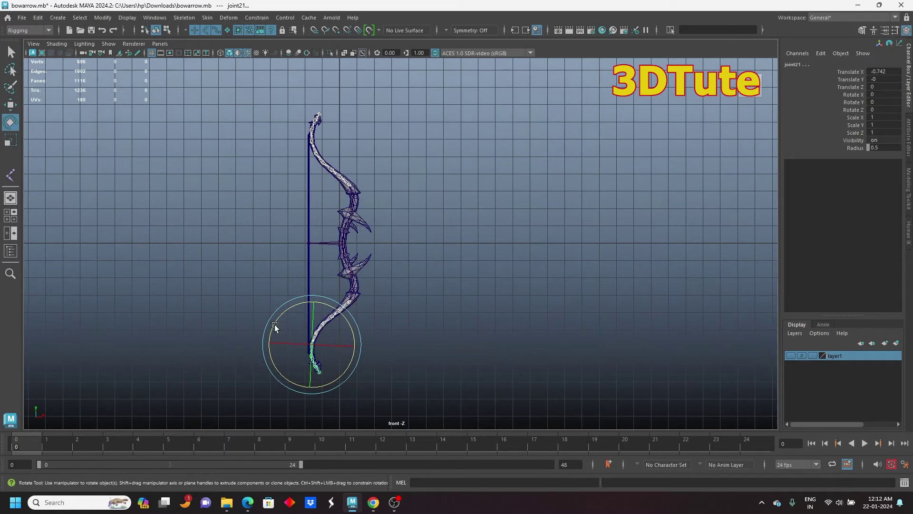
{"action": "left_click_drag", "start_coordinate": [347, 320], "coordinate": [356, 330]}
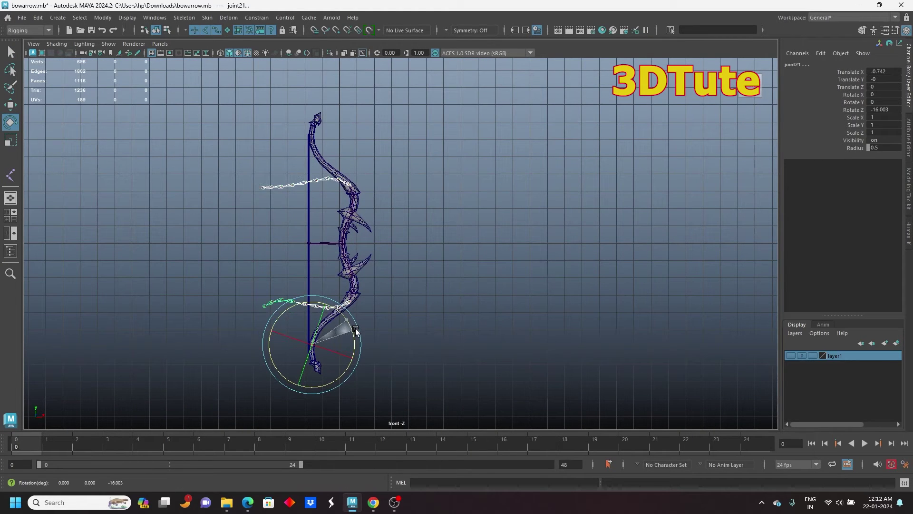
{"action": "key", "text": "ctrl+z"}
{"action": "key", "text": "w"}
- Deselect all joints and turn off Wireframe on Shaded
{"action": "scroll", "coordinate": [342, 248], "scroll_direction": "up", "scroll_amount": 5}
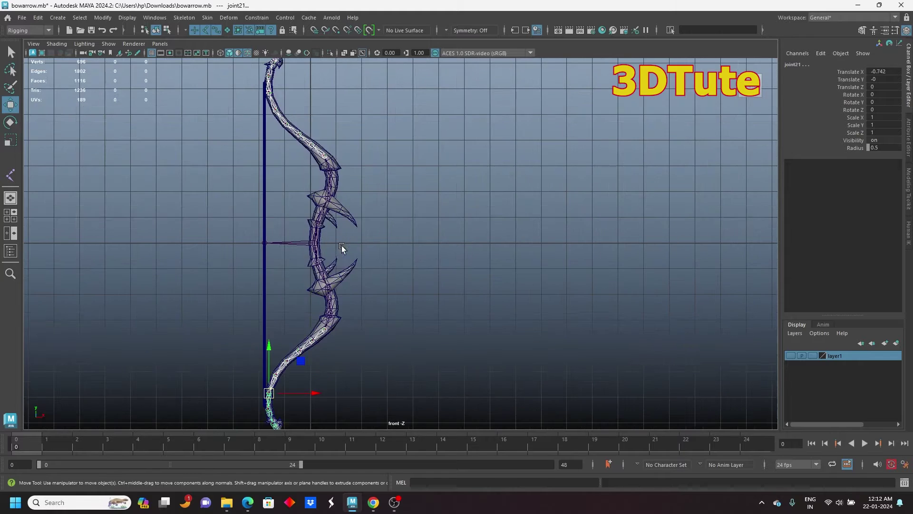
{"action": "middle_click_drag", "start_coordinate": [342, 247], "coordinate": [481, 220], "text": "alt"}
{"action": "scroll", "coordinate": [472, 255], "scroll_direction": "up", "scroll_amount": 6}
{"action": "left_click", "coordinate": [521, 305]}
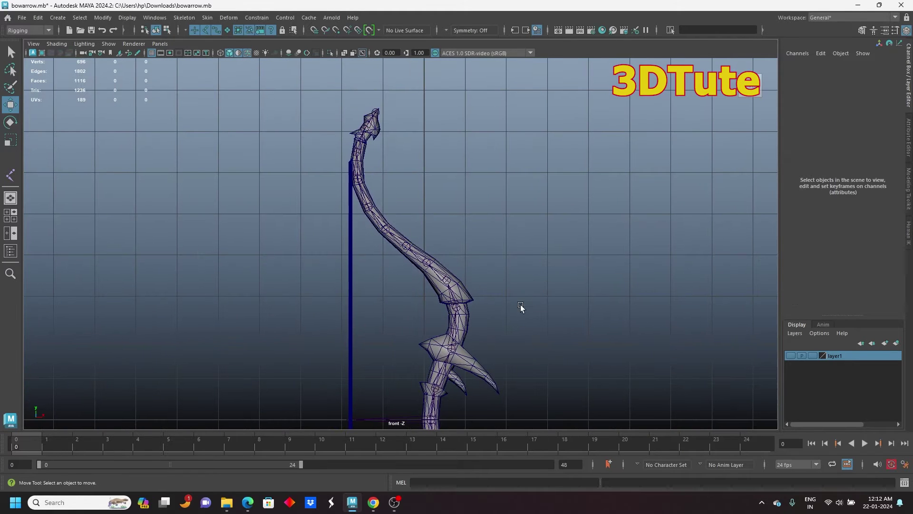
{"action": "left_click", "coordinate": [61, 43]}
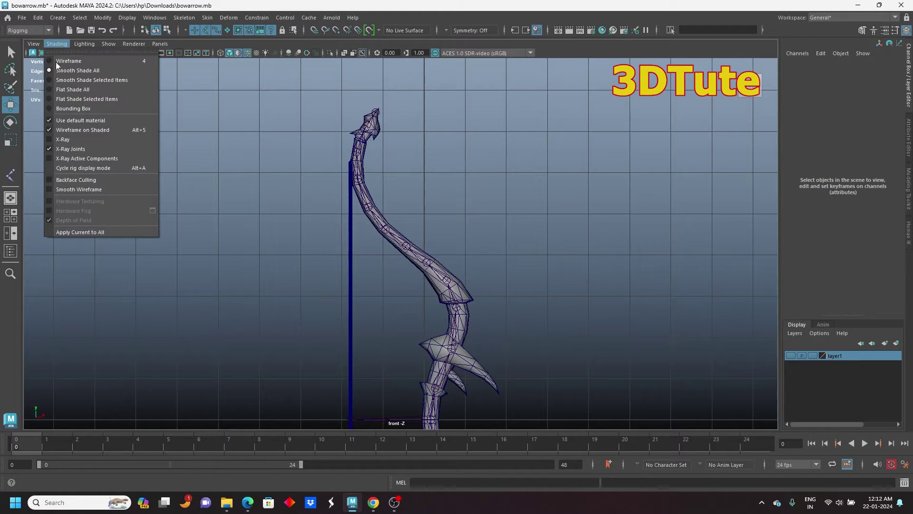
{"action": "left_click", "coordinate": [92, 130]}
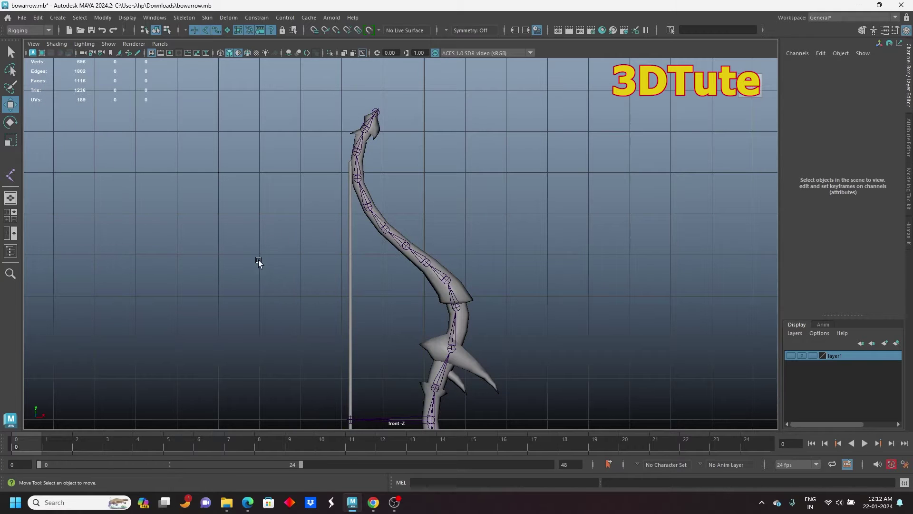
- Create a Rotate-Plane Solver IK handle on the upper limb, from the joint at the large spike to the third joint from the tip
{"action": "middle_click_drag", "start_coordinate": [454, 252], "coordinate": [404, 233], "text": "alt"}
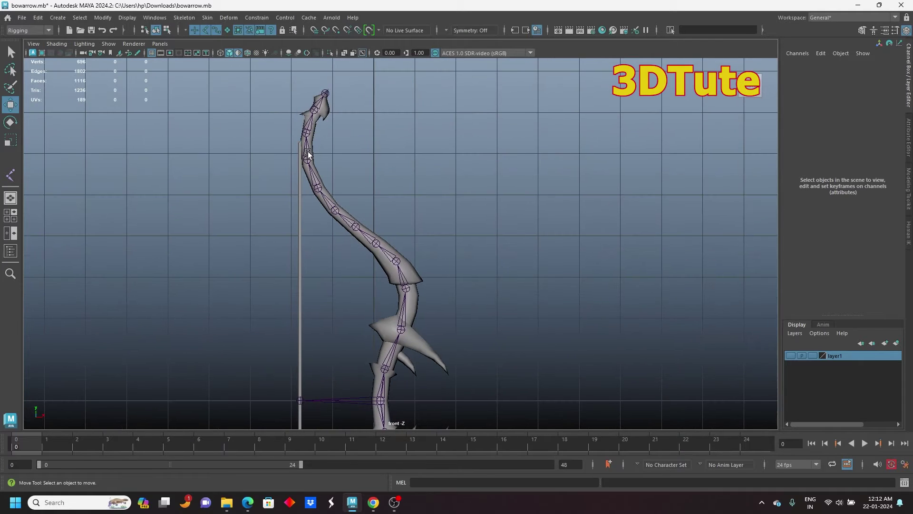
{"action": "left_click", "coordinate": [182, 17]}
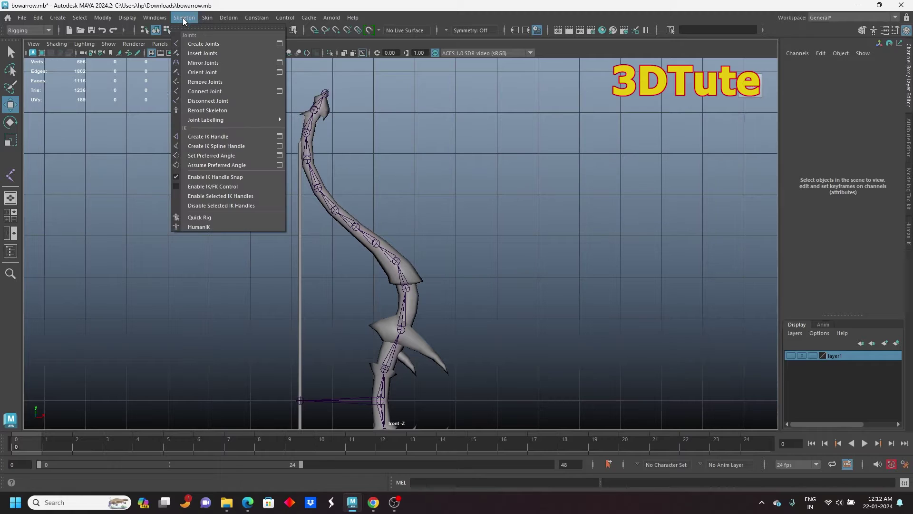
{"action": "left_click", "coordinate": [279, 137]}
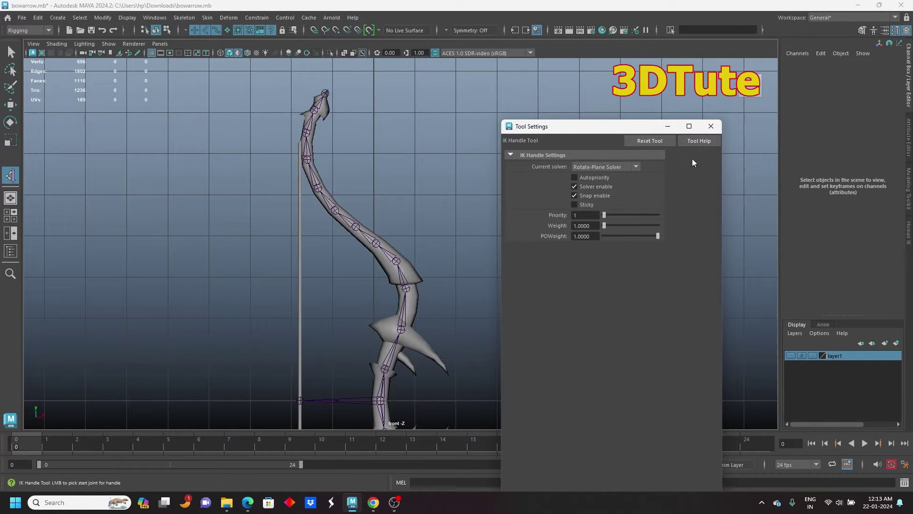
{"action": "left_click", "coordinate": [710, 127]}
{"action": "middle_click_drag", "start_coordinate": [439, 298], "coordinate": [523, 163], "text": "alt"}
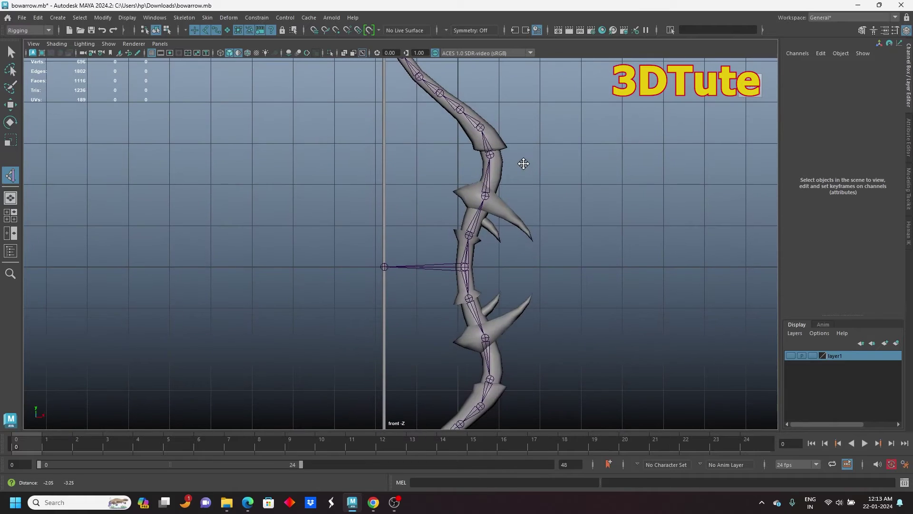
{"action": "scroll", "coordinate": [523, 163], "scroll_direction": "up", "scroll_amount": 2}
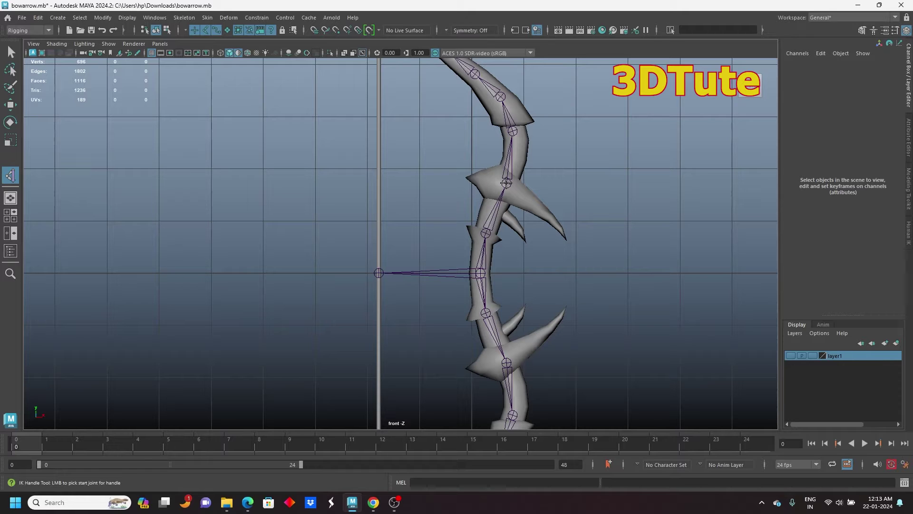
{"action": "left_click", "coordinate": [506, 183]}
{"action": "middle_click_drag", "start_coordinate": [449, 138], "coordinate": [511, 471], "text": "alt"}
{"action": "scroll", "coordinate": [461, 243], "scroll_direction": "up", "scroll_amount": 2}
{"action": "scroll", "coordinate": [461, 243], "scroll_direction": "up", "scroll_amount": 2}
{"action": "middle_click_drag", "start_coordinate": [481, 231], "coordinate": [472, 209], "text": "alt"}
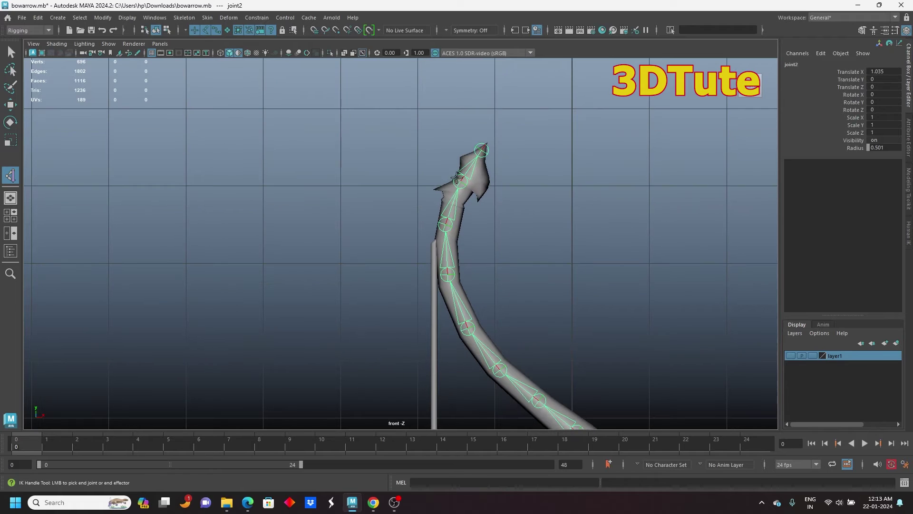
{"action": "left_click", "coordinate": [445, 225]}
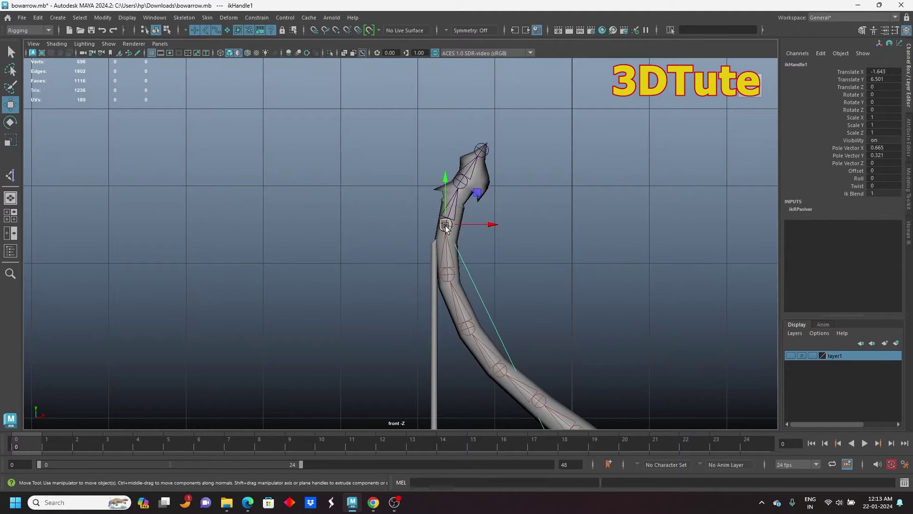
- Create an IK handle on the lower limb, from the joint just below the large spike to the third joint from the tip
{"action": "scroll", "coordinate": [341, 238], "scroll_direction": "down", "scroll_amount": 5}
{"action": "middle_click_drag", "start_coordinate": [123, 284], "coordinate": [54, 191], "text": "alt"}
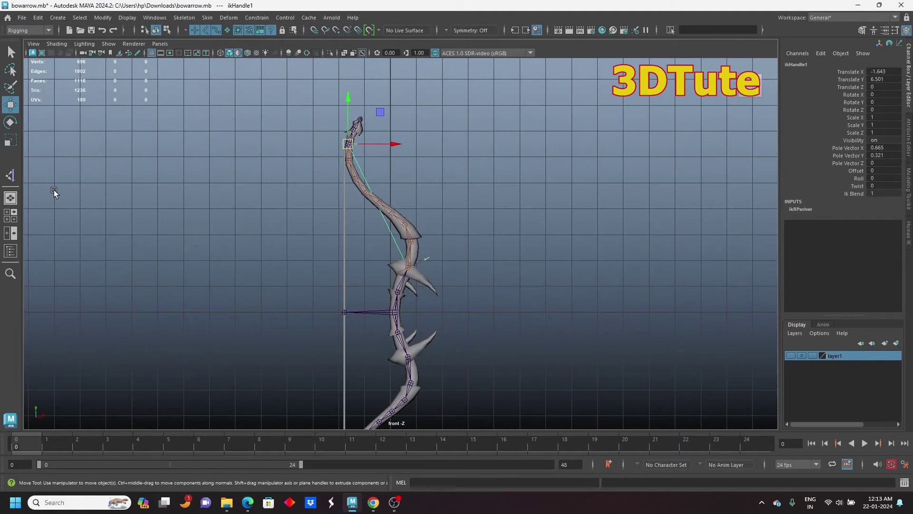
{"action": "left_click", "coordinate": [12, 176]}
{"action": "middle_click_drag", "start_coordinate": [504, 386], "coordinate": [495, 252], "text": "alt"}
{"action": "scroll", "coordinate": [455, 242], "scroll_direction": "up", "scroll_amount": 5}
{"action": "middle_click_drag", "start_coordinate": [458, 203], "coordinate": [485, 224], "text": "alt"}
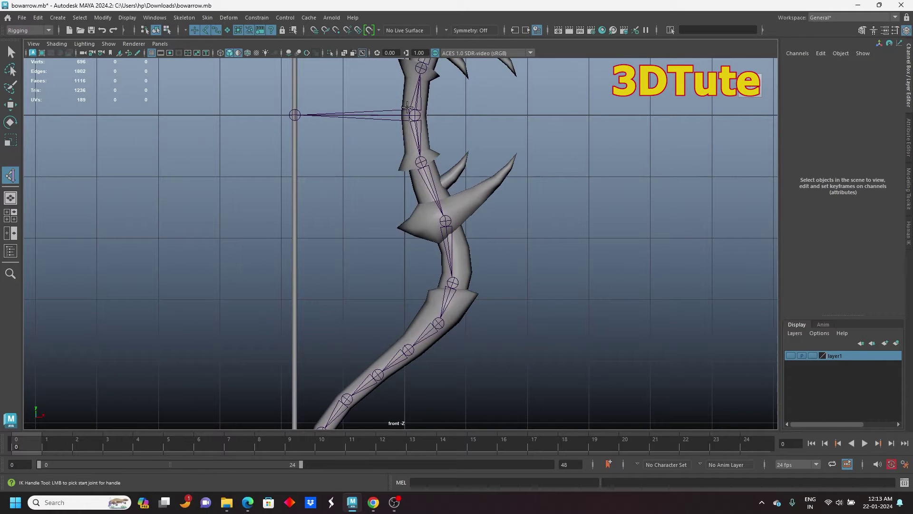
{"action": "scroll", "coordinate": [471, 161], "scroll_direction": "up", "scroll_amount": 1}
{"action": "middle_click_drag", "start_coordinate": [461, 190], "coordinate": [465, 312], "text": "alt"}
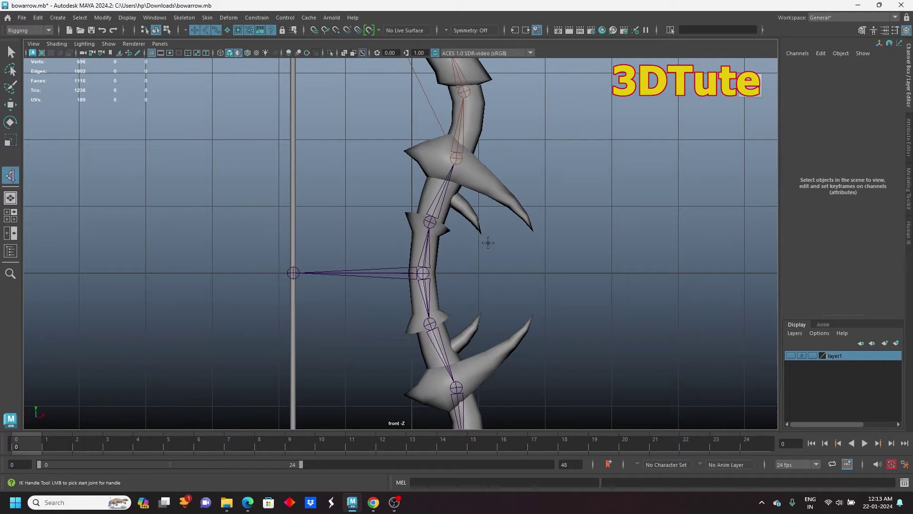
{"action": "middle_click_drag", "start_coordinate": [488, 274], "coordinate": [489, 119], "text": "alt"}
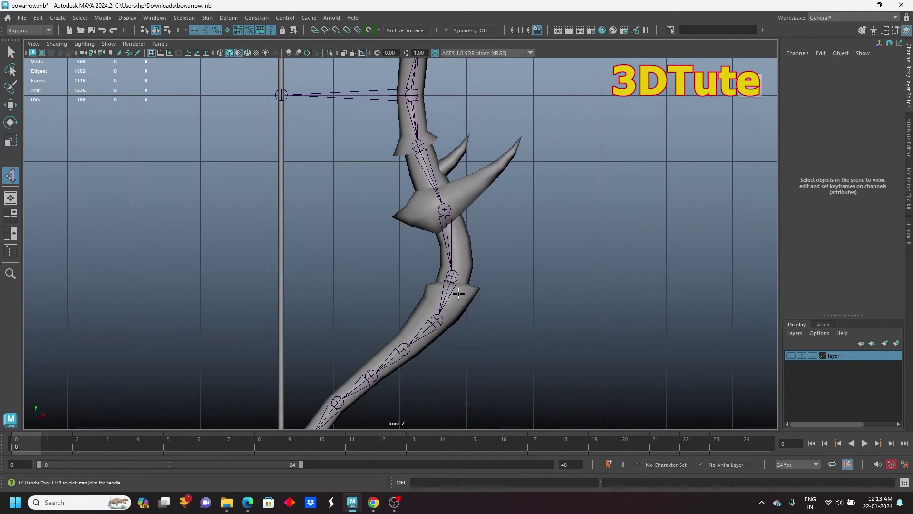
{"action": "left_click", "coordinate": [451, 276]}
{"action": "middle_click_drag", "start_coordinate": [332, 422], "coordinate": [437, 126], "text": "alt"}
{"action": "scroll", "coordinate": [445, 180], "scroll_direction": "up", "scroll_amount": 2}
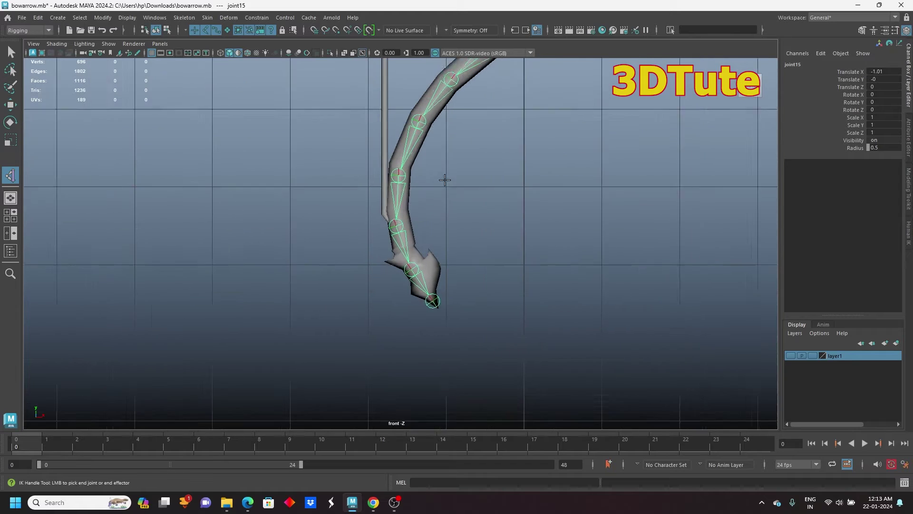
{"action": "left_click", "coordinate": [397, 224]}
- Finish the lower limb's IK handle at the third joint from the tip and clear the selection
{"action": "scroll", "coordinate": [549, 230], "scroll_direction": "down", "scroll_amount": 5}
{"action": "middle_click_drag", "start_coordinate": [528, 197], "coordinate": [513, 248], "text": "alt"}
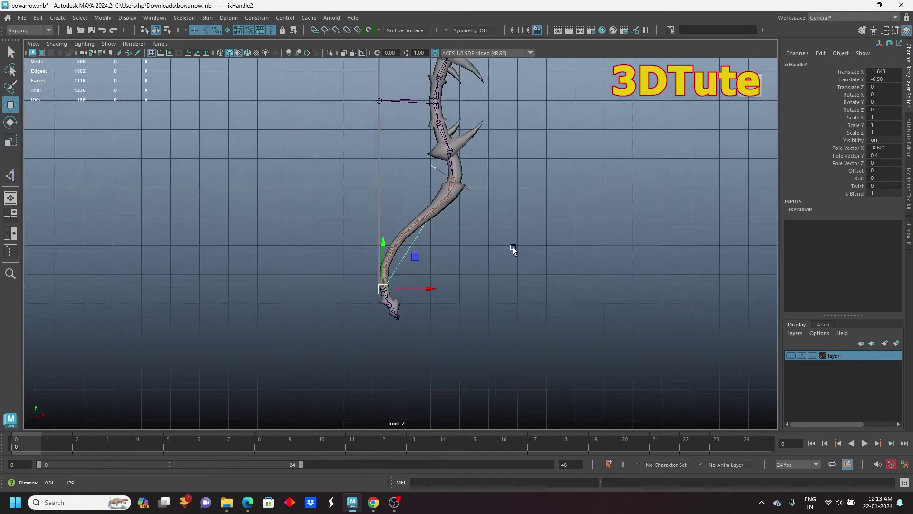
{"action": "middle_click_drag", "start_coordinate": [527, 176], "coordinate": [506, 275], "text": "alt"}
{"action": "left_click", "coordinate": [514, 203]}
{"action": "mouse_move", "coordinate": [514, 203]}
{"action": "middle_mouse_down", "text": "alt"}
{"action": "mouse_move", "coordinate": [500, 259]}
{"action": "mouse_move", "coordinate": [501, 203]}
{"action": "middle_mouse_up", "text": "alt"}
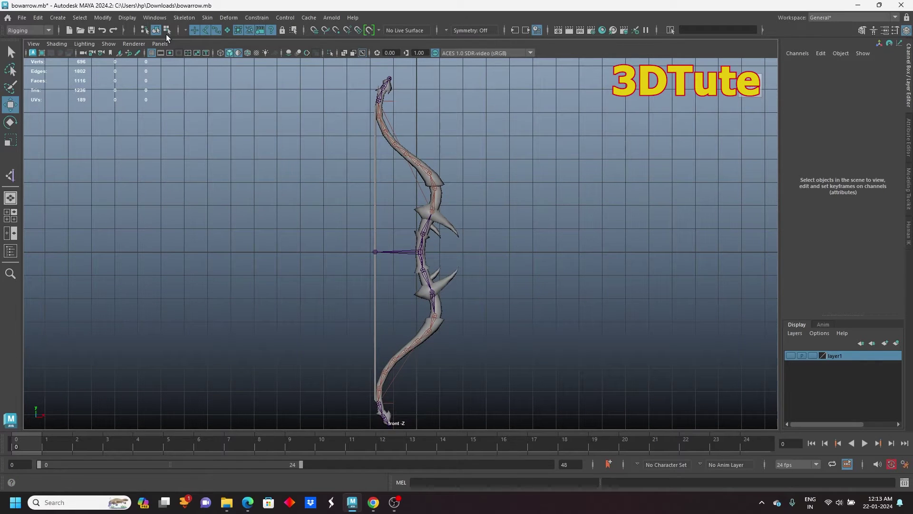
- Create a single standalone joint in the empty space beside the upper limb, above its large spike
{"action": "left_click", "coordinate": [183, 18]}
{"action": "left_click", "coordinate": [218, 45]}
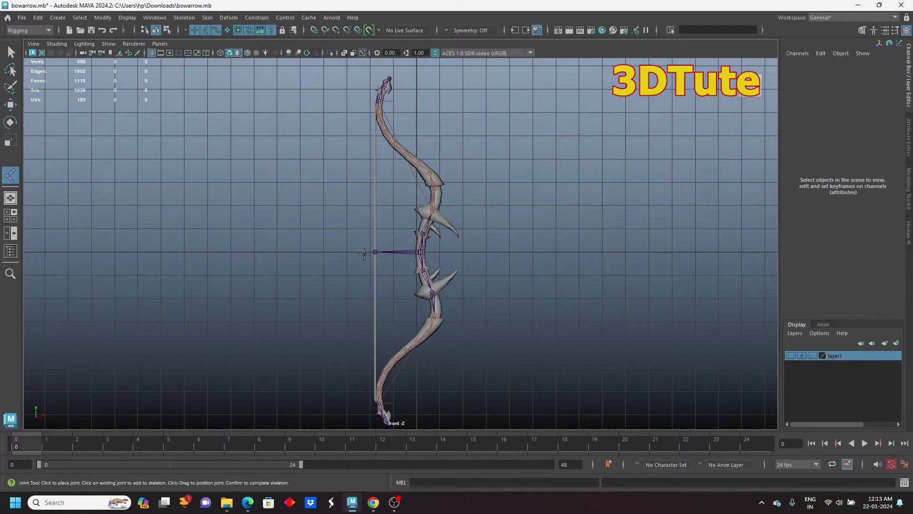
{"action": "scroll", "coordinate": [371, 250], "scroll_direction": "up", "scroll_amount": 7}
{"action": "middle_click_drag", "start_coordinate": [377, 211], "coordinate": [216, 324], "text": "alt"}
{"action": "left_click", "coordinate": [391, 233]}
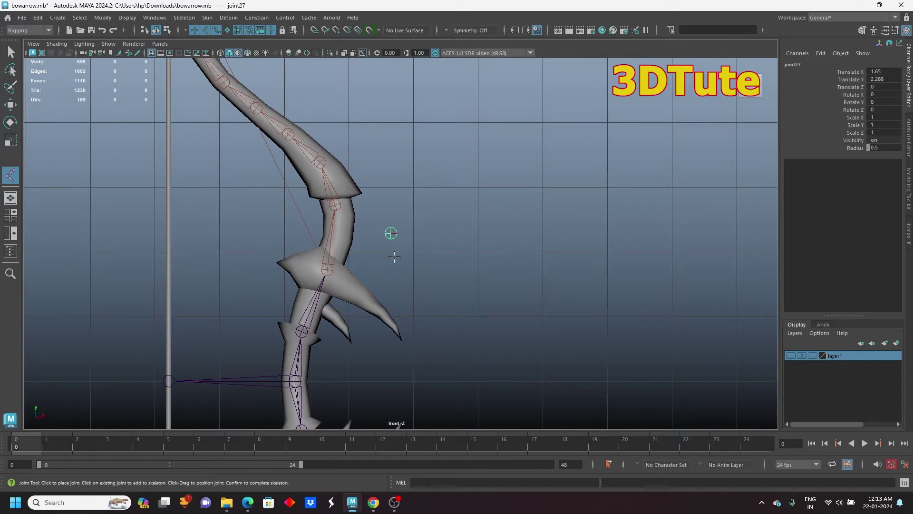
{"action": "key", "text": "w"}
- Snap the standalone joint onto the first limb joint above the large upper spike and set its radius to 0.7
{"action": "scroll", "coordinate": [430, 307], "scroll_direction": "up", "scroll_amount": 3}
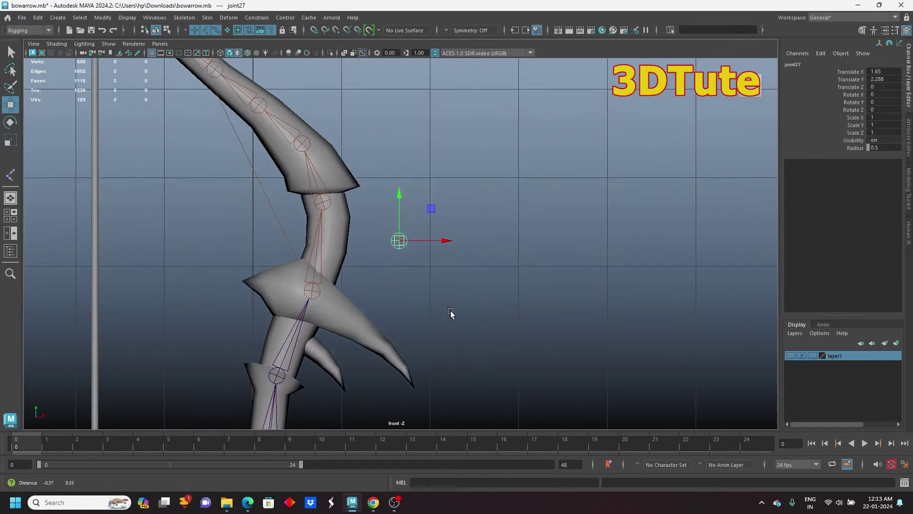
{"action": "middle_click_drag", "start_coordinate": [453, 314], "coordinate": [540, 283], "text": "alt"}
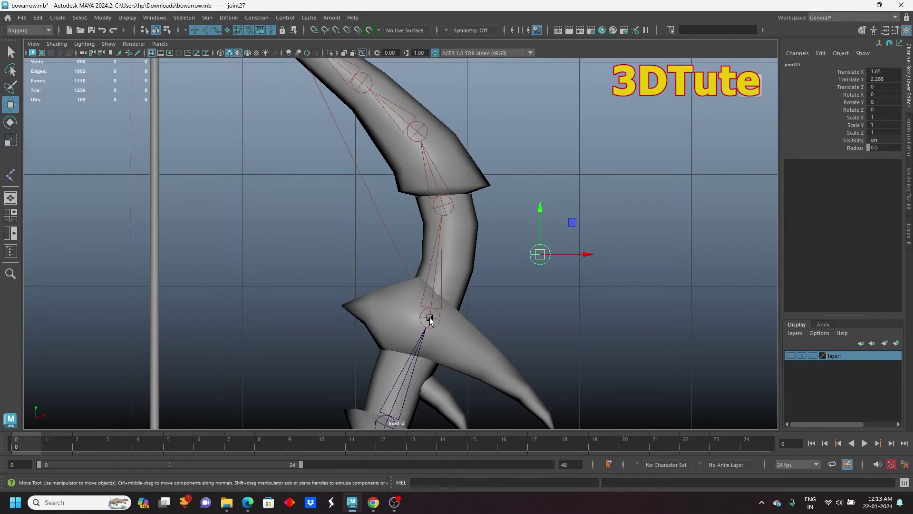
{"action": "right_click_drag", "start_coordinate": [482, 290], "coordinate": [424, 282], "text": "alt"}
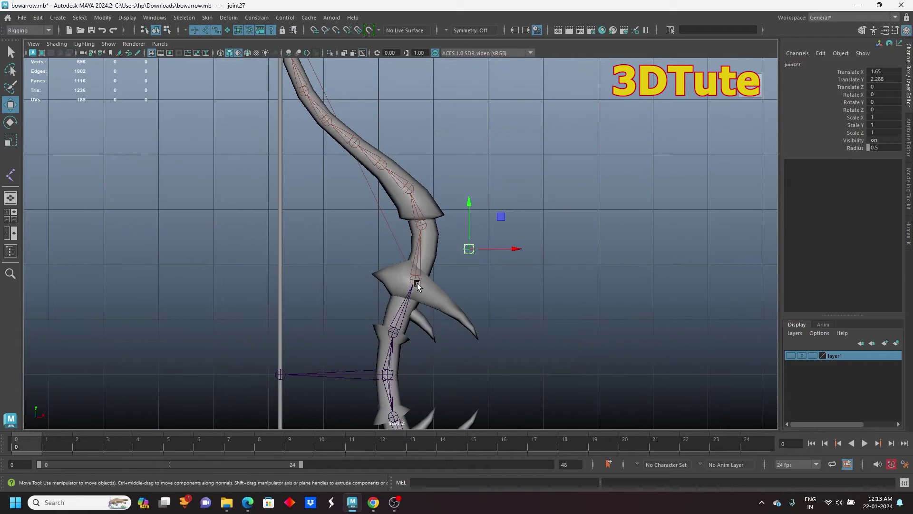
{"action": "scroll", "coordinate": [507, 333], "scroll_direction": "up", "scroll_amount": 4}
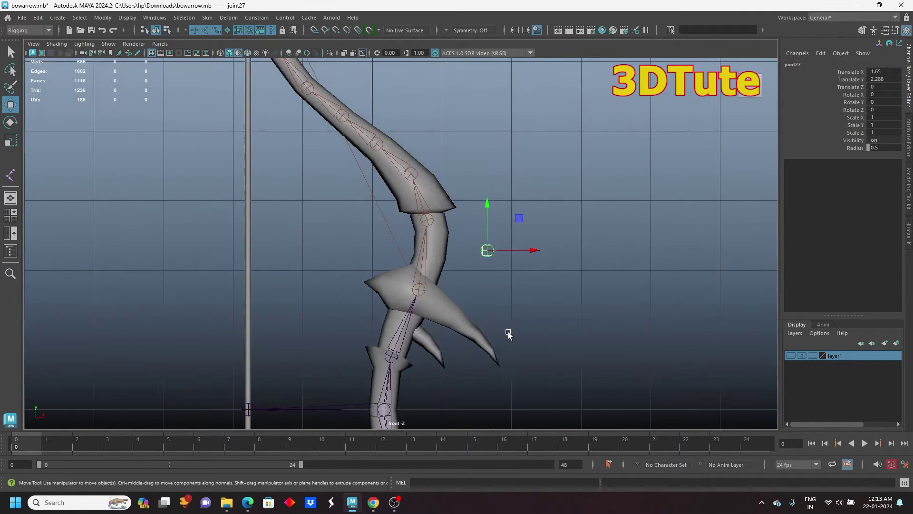
{"action": "key", "text": "v"}
{"action": "middle_click", "coordinate": [436, 217]}
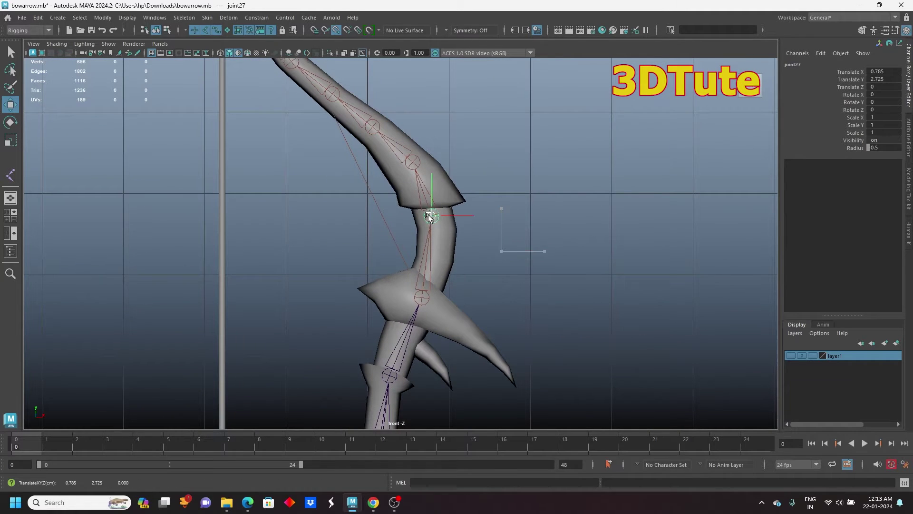
{"action": "left_click", "coordinate": [855, 148]}
{"action": "middle_click_drag", "start_coordinate": [508, 225], "coordinate": [521, 279]}
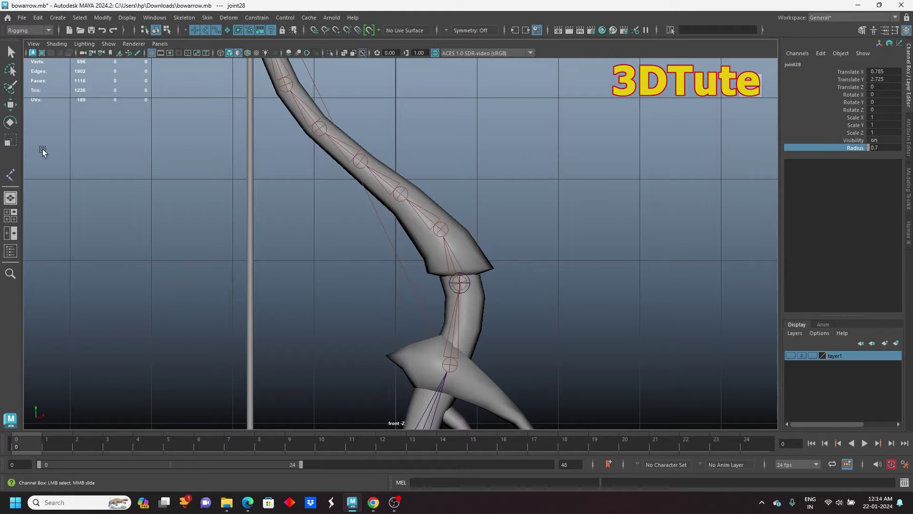
- Duplicate the 0.7-radius joint and snap the copy onto the third joint from the upper limb's tip
{"action": "left_click", "coordinate": [11, 105]}
{"action": "left_click_drag", "start_coordinate": [459, 283], "coordinate": [433, 131]}
{"action": "middle_click_drag", "start_coordinate": [371, 102], "coordinate": [438, 261], "text": "alt"}
{"action": "left_click_drag", "start_coordinate": [501, 289], "coordinate": [407, 147]}
{"action": "middle_click_drag", "start_coordinate": [361, 178], "coordinate": [421, 262], "text": "alt"}
{"action": "scroll", "coordinate": [411, 242], "scroll_direction": "up", "scroll_amount": 4}
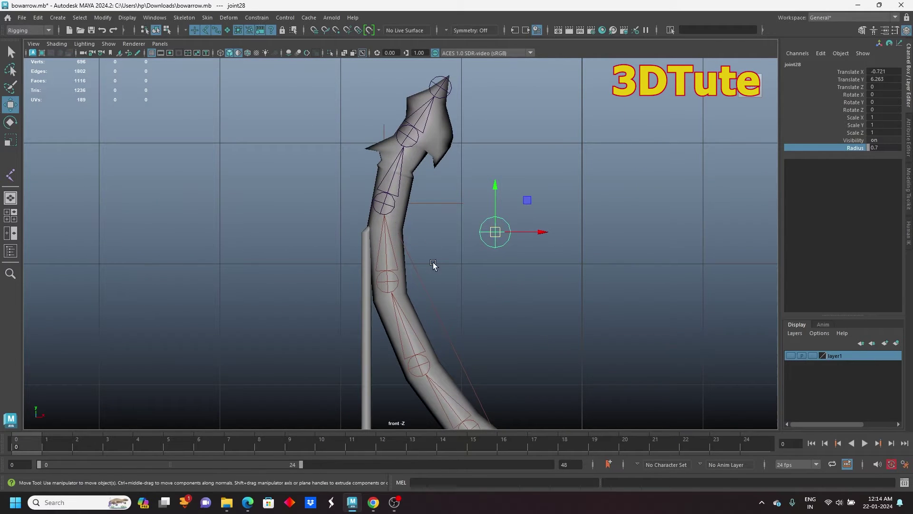
{"action": "key", "text": "v"}
{"action": "middle_click_drag", "start_coordinate": [398, 219], "coordinate": [382, 203]}
{"action": "scroll", "coordinate": [400, 219], "scroll_direction": "up", "scroll_amount": 1}
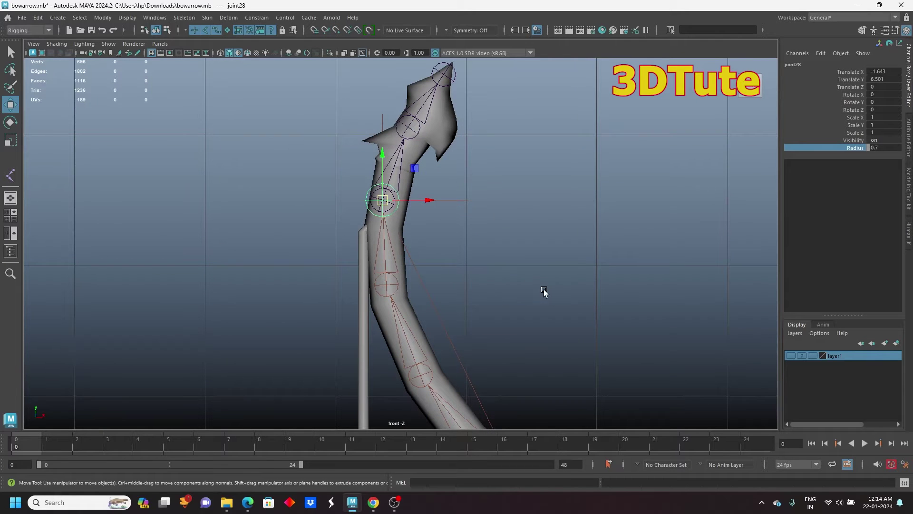
- Parent the large joint near the upper tip to the large joint above the spike, and select the parent joint
{"action": "middle_click_drag", "start_coordinate": [543, 291], "coordinate": [486, 228], "text": "alt"}
{"action": "right_click_drag", "start_coordinate": [567, 247], "coordinate": [506, 240], "text": "alt"}
{"action": "middle_click_drag", "start_coordinate": [553, 297], "coordinate": [488, 208], "text": "alt"}
{"action": "right_click_drag", "start_coordinate": [469, 335], "coordinate": [461, 361], "text": "alt"}
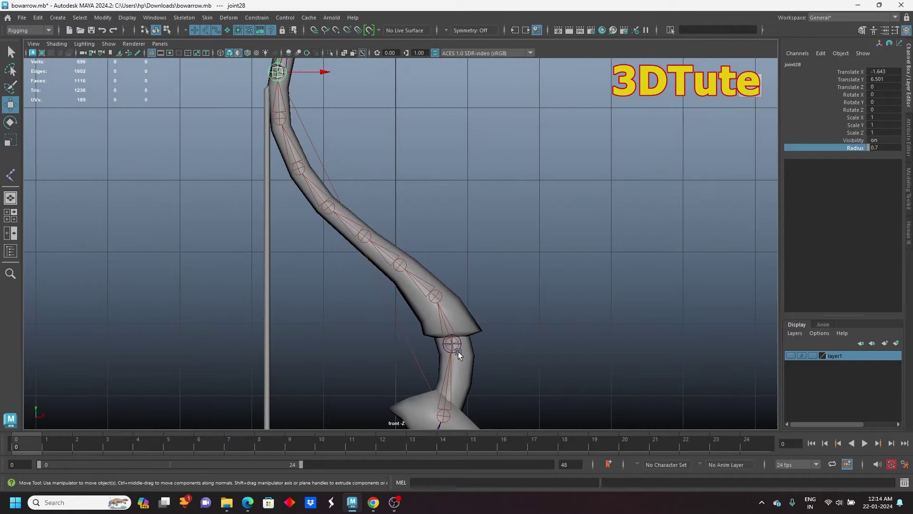
{"action": "left_click", "coordinate": [458, 350]}
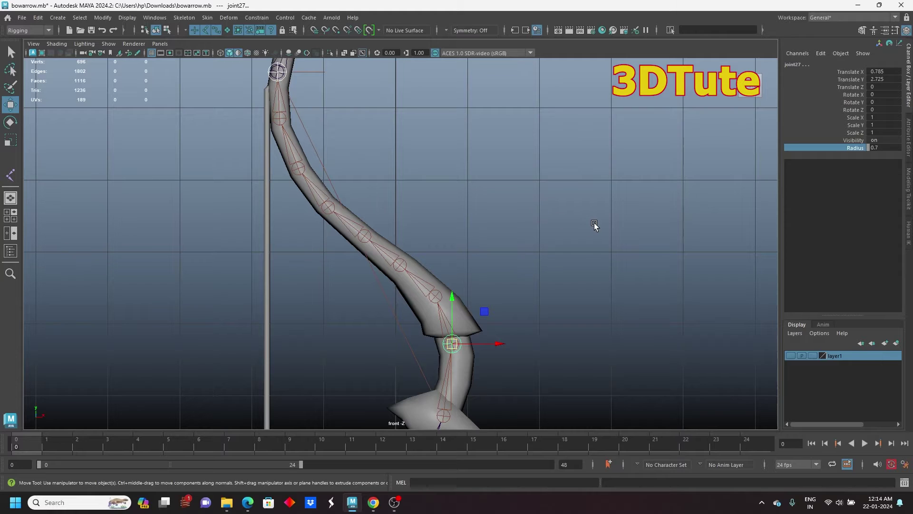
{"action": "key", "text": "Up"}
{"action": "left_click", "coordinate": [452, 344]}
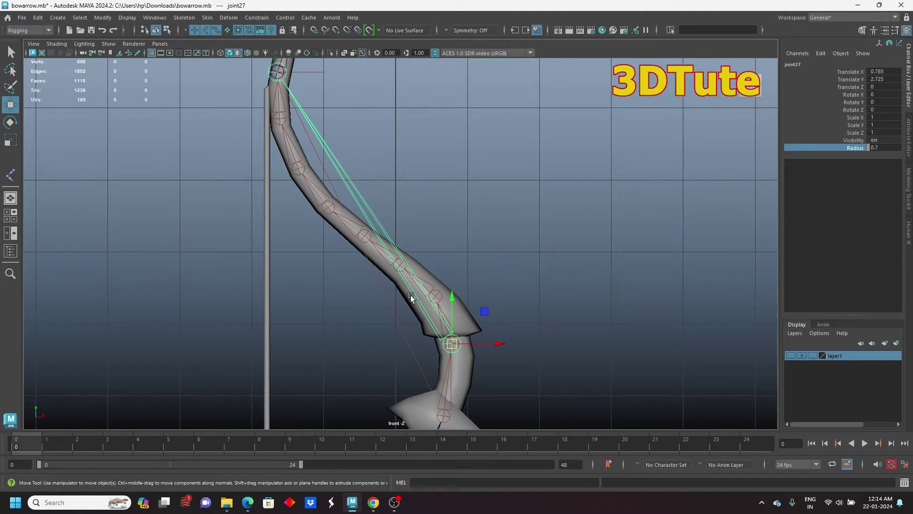
- Test-move the parent control joint, undo the move, and rename the joint up_ctrl
{"action": "left_click_drag", "start_coordinate": [443, 343], "coordinate": [435, 316]}
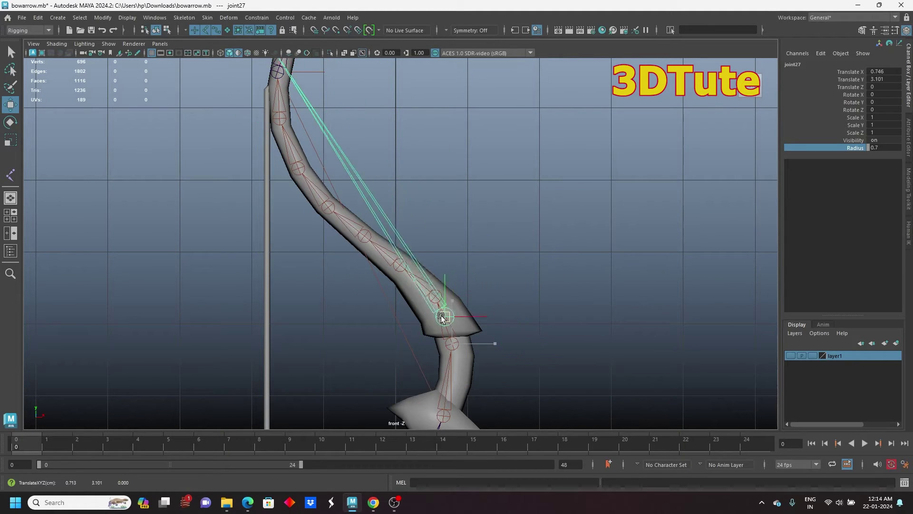
{"action": "key", "text": "ctrl+z"}
{"action": "double_click", "coordinate": [799, 64]}
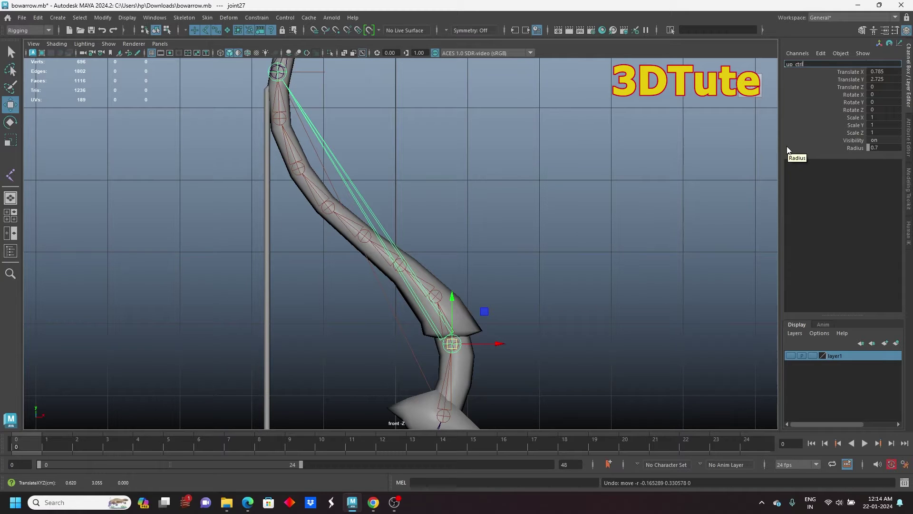
{"action": "key", "text": "Return"}
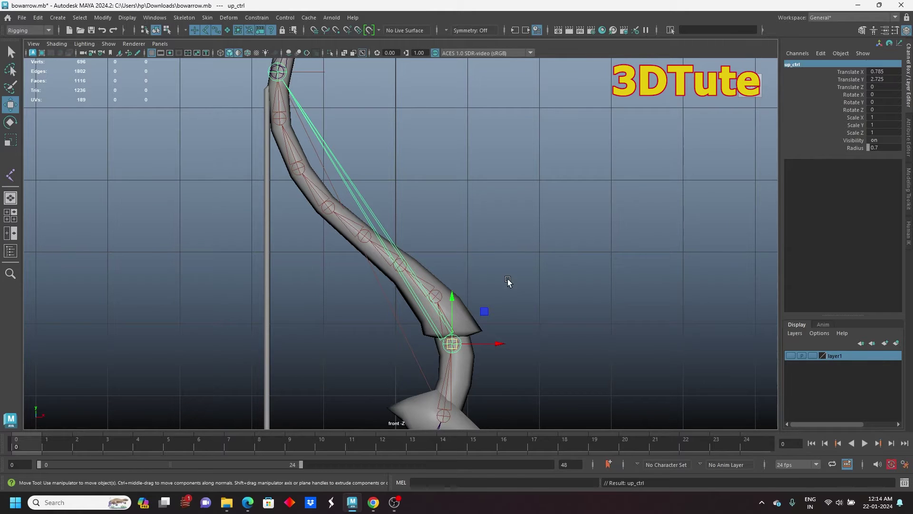
- Mirror the up_ctrl chain across XZ using the Behavior function, and rename the mirrored root joint low_ctrl
{"action": "scroll", "coordinate": [508, 283], "scroll_direction": "down", "scroll_amount": 6}
{"action": "mouse_move", "coordinate": [560, 276]}
{"action": "right_mouse_down", "text": "alt"}
{"action": "mouse_move", "coordinate": [550, 278]}
{"action": "mouse_move", "coordinate": [554, 292]}
{"action": "right_mouse_up", "text": "alt"}
{"action": "middle_click_drag", "start_coordinate": [563, 333], "coordinate": [531, 264], "text": "alt"}
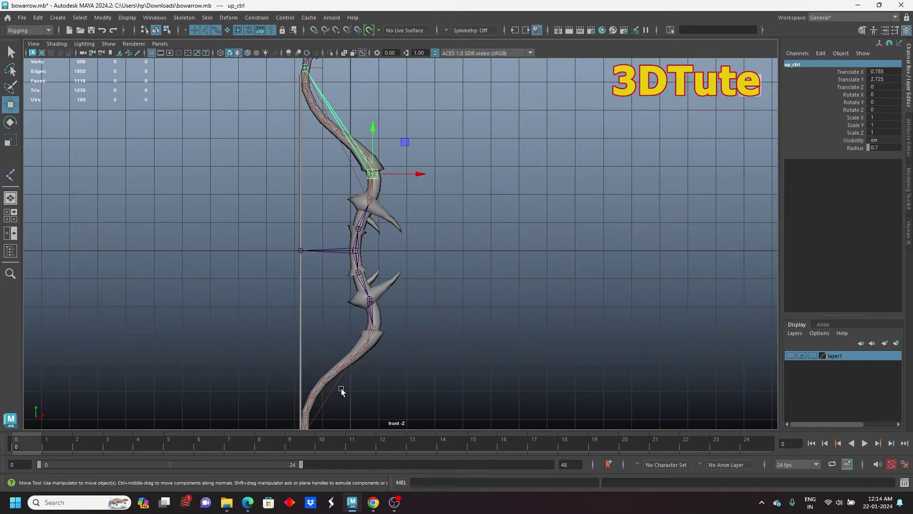
{"action": "left_click", "coordinate": [184, 18]}
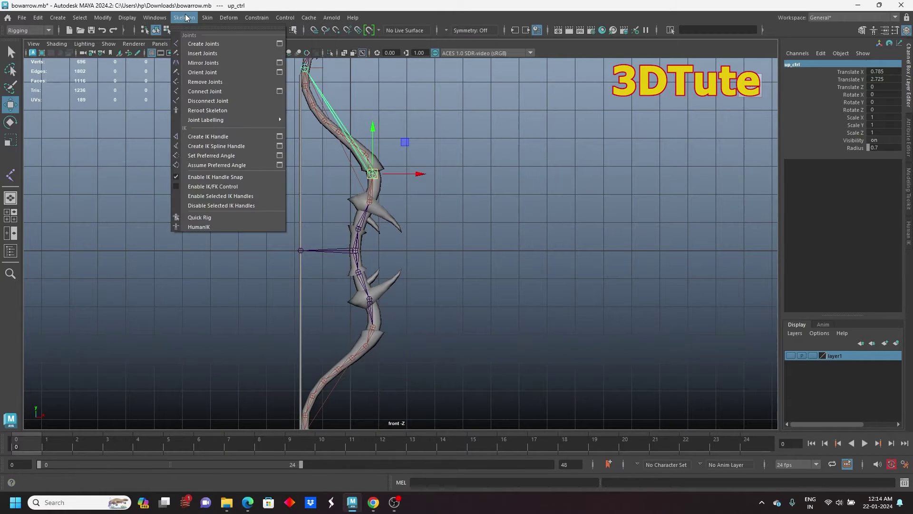
{"action": "left_click", "coordinate": [279, 64]}
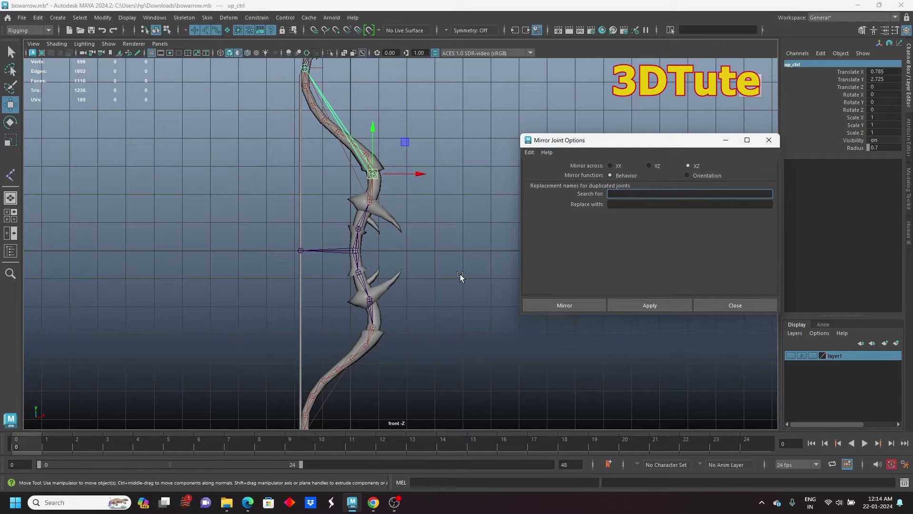
{"action": "left_click", "coordinate": [569, 301]}
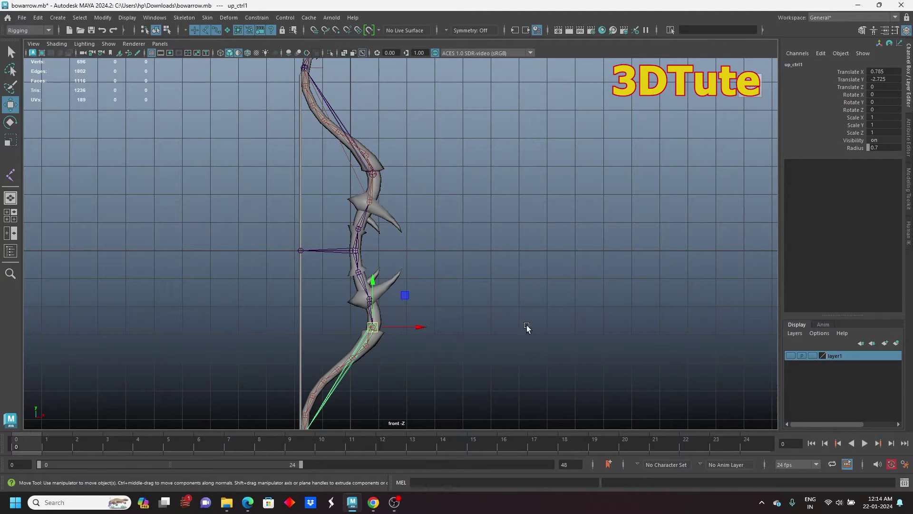
{"action": "double_click", "coordinate": [792, 65]}
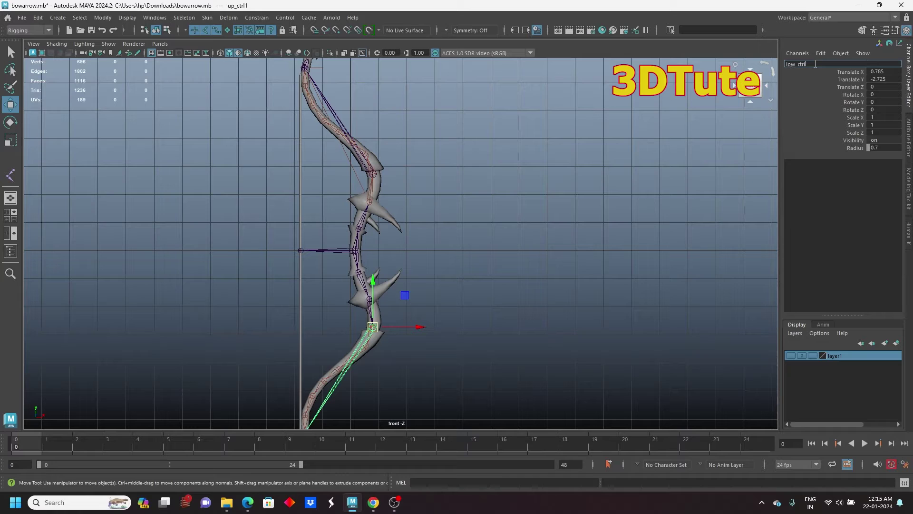
{"action": "key", "text": "Return"}
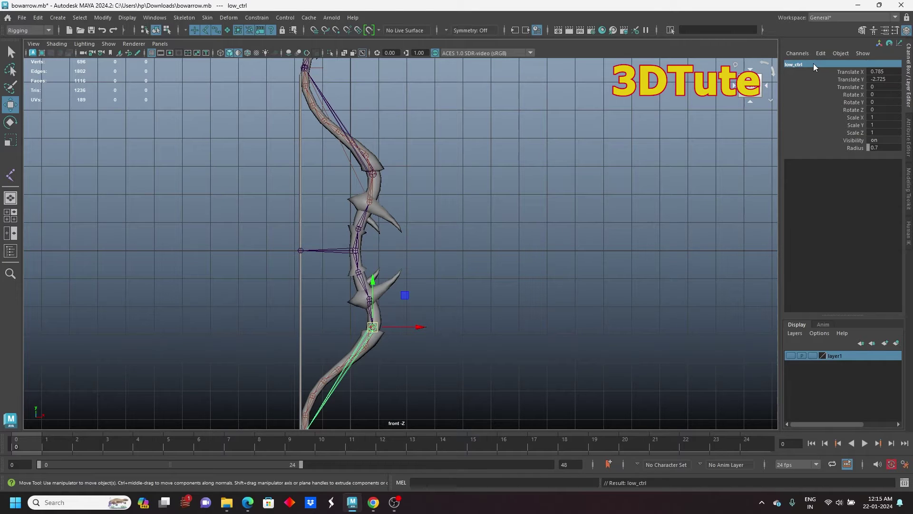
- Select up_ctrl and low_ctrl together, test-rotate them about 71 degrees in Z, and undo the rotation
{"action": "left_click", "coordinate": [332, 119]}
{"action": "key", "text": "e"}
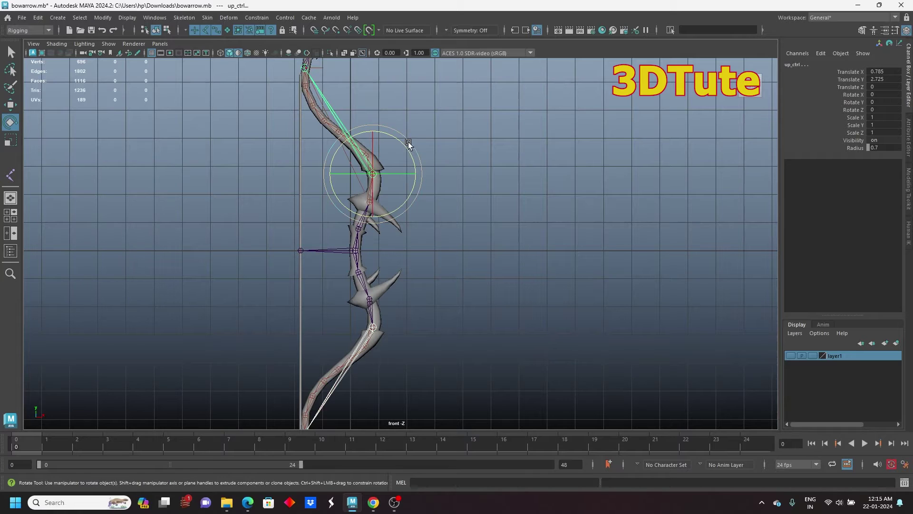
{"action": "left_click_drag", "start_coordinate": [408, 144], "coordinate": [366, 164]}
{"action": "key", "text": "ctrl+z"}
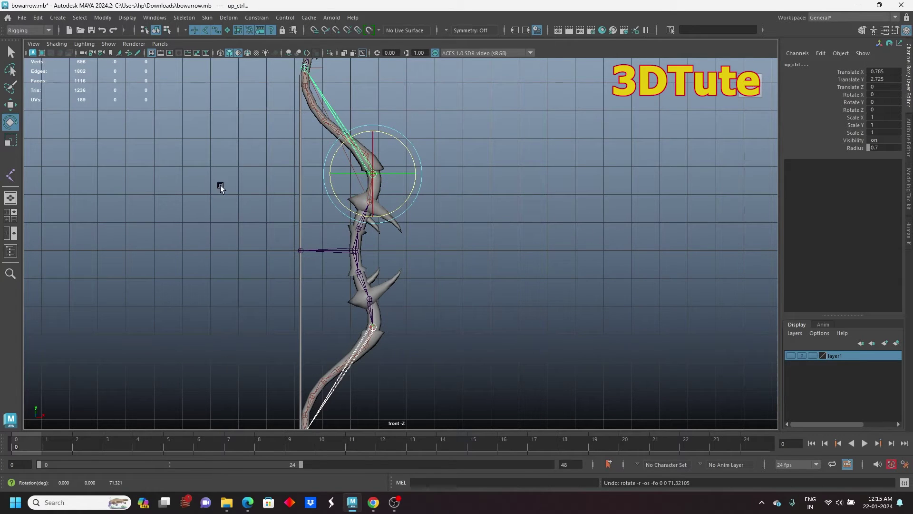
- Return to the Move tool and hide the grid in the front viewport
{"action": "left_click", "coordinate": [11, 103]}
{"action": "middle_click_drag", "start_coordinate": [411, 304], "coordinate": [434, 131], "text": "alt"}
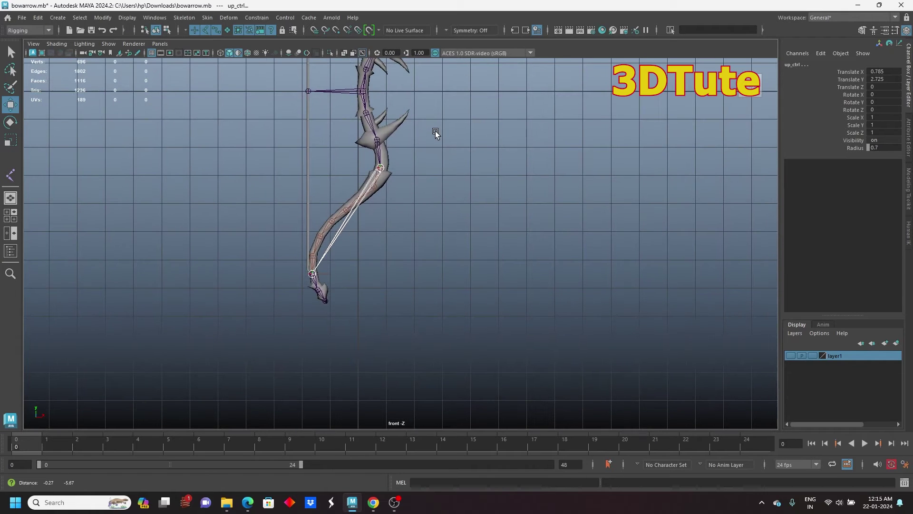
{"action": "middle_click_drag", "start_coordinate": [388, 168], "coordinate": [437, 412], "text": "alt"}
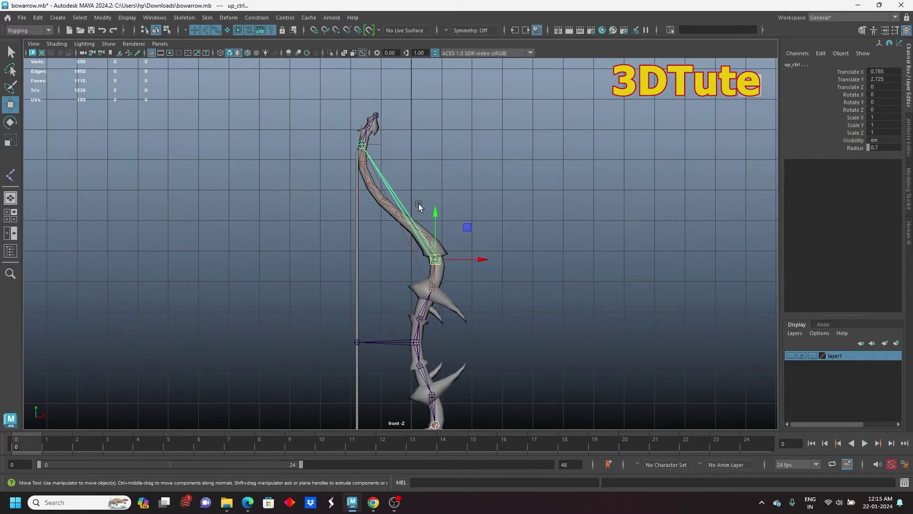
{"action": "middle_click_drag", "start_coordinate": [419, 204], "coordinate": [418, 252], "text": "alt"}
{"action": "right_click_drag", "start_coordinate": [418, 252], "coordinate": [157, 98], "text": "alt"}
{"action": "left_click", "coordinate": [151, 53]}
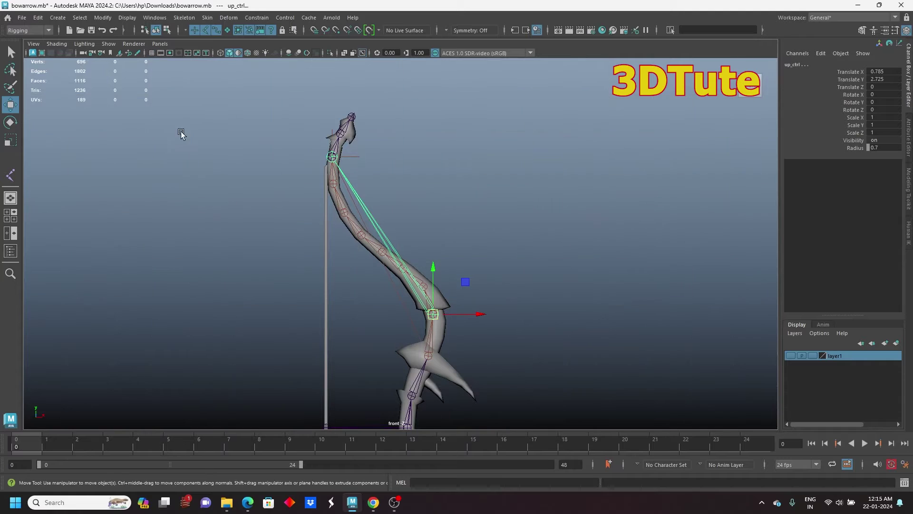
- Parent the upper limb's IK handle, ikHandle1, to the large control joint at the same spot near the tip
{"action": "scroll", "coordinate": [386, 213], "scroll_direction": "up", "scroll_amount": 4}
{"action": "middle_click_drag", "start_coordinate": [340, 146], "coordinate": [392, 239], "text": "alt"}
{"action": "scroll", "coordinate": [391, 238], "scroll_direction": "up", "scroll_amount": 6}
{"action": "middle_click_drag", "start_coordinate": [350, 185], "coordinate": [410, 242], "text": "alt"}
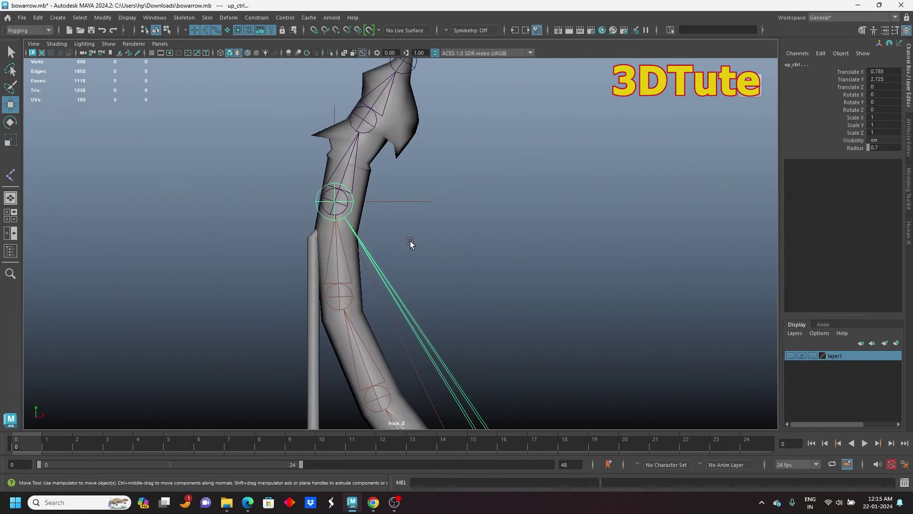
{"action": "scroll", "coordinate": [411, 243], "scroll_direction": "up", "scroll_amount": 4}
{"action": "left_click_drag", "start_coordinate": [423, 153], "coordinate": [442, 236]}
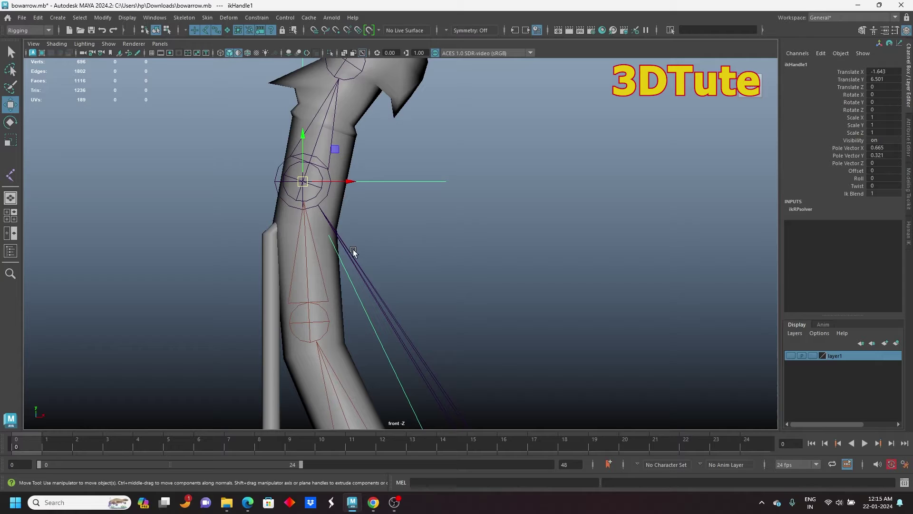
{"action": "scroll", "coordinate": [354, 249], "scroll_direction": "up", "scroll_amount": 2}
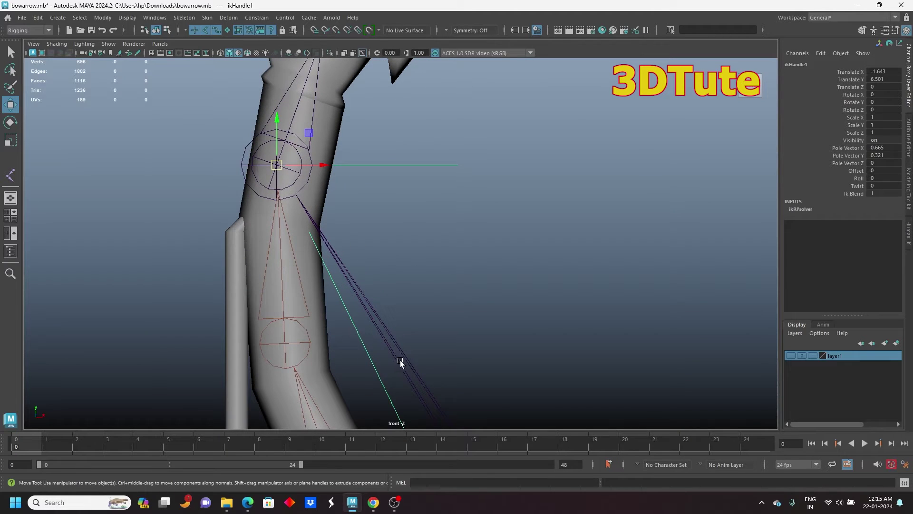
{"action": "left_click", "coordinate": [302, 185]}
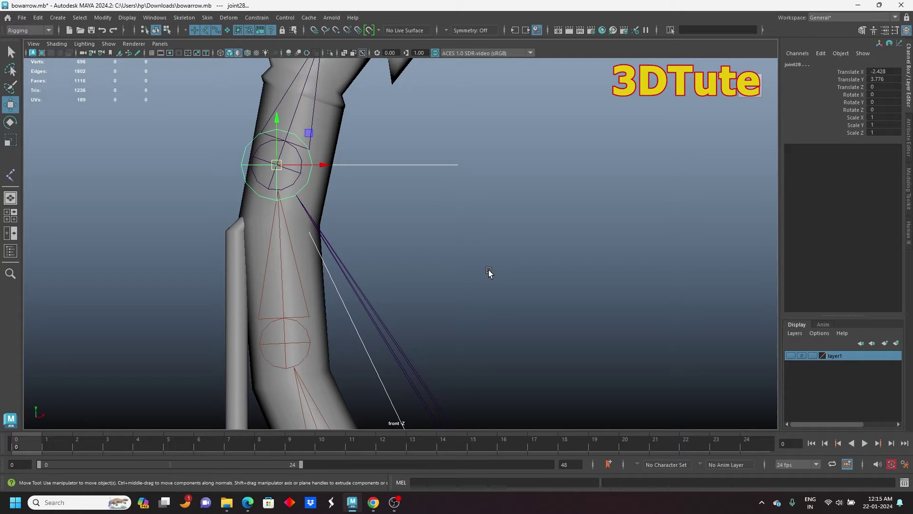
{"action": "key", "text": "ctrl+z"}
{"action": "key", "text": "f"}
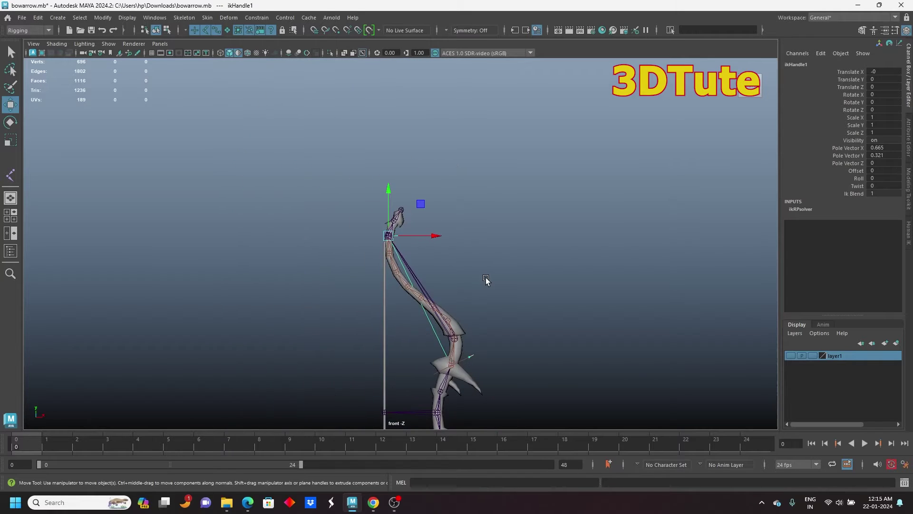
- Select up_ctrl, test-rotate it about 31 degrees in Z, and undo the rotation
{"action": "left_click", "coordinate": [419, 159]}
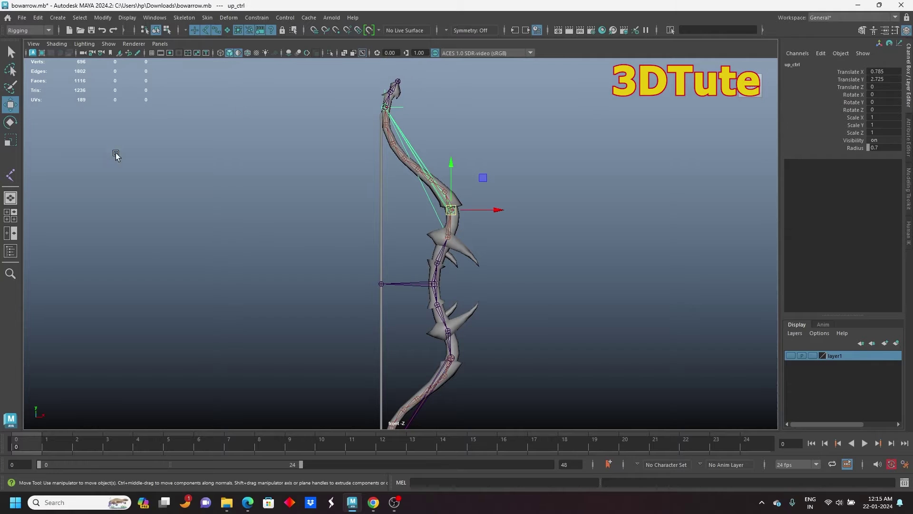
{"action": "left_click", "coordinate": [10, 123]}
{"action": "left_click_drag", "start_coordinate": [482, 182], "coordinate": [460, 177]}
{"action": "key", "text": "ctrl+z"}
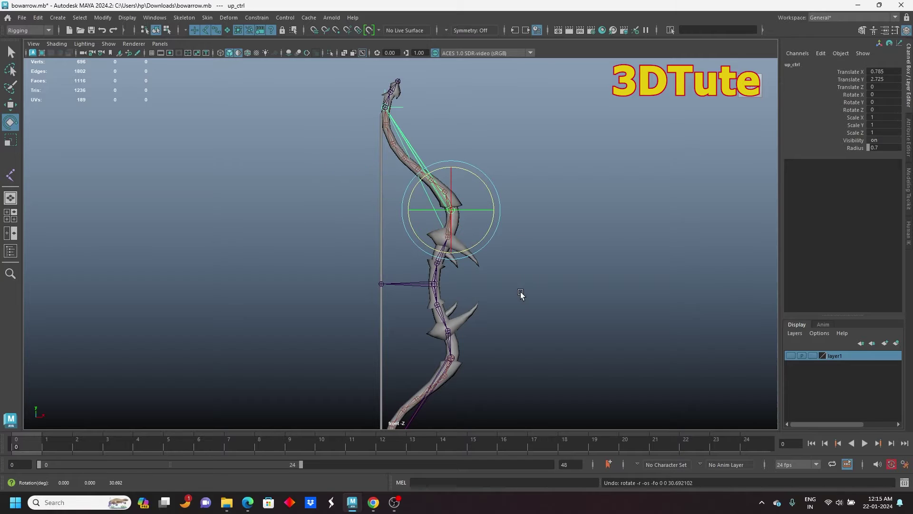
- Parent the lower limb's IK handle, ikHandle2, to the large control joint at the same spot near the lower tip
{"action": "middle_click_drag", "start_coordinate": [517, 351], "coordinate": [484, 265], "text": "alt"}
{"action": "scroll", "coordinate": [485, 186], "scroll_direction": "up", "scroll_amount": 8}
{"action": "scroll", "coordinate": [485, 265], "scroll_direction": "up", "scroll_amount": 2}
{"action": "scroll", "coordinate": [483, 263], "scroll_direction": "up", "scroll_amount": 6}
{"action": "left_click_drag", "start_coordinate": [499, 210], "coordinate": [568, 291]}
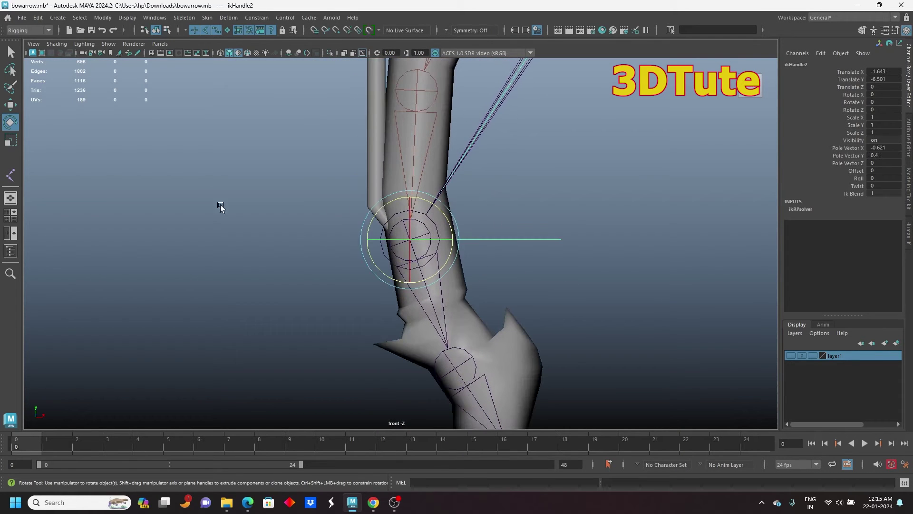
{"action": "left_click", "coordinate": [10, 52]}
{"action": "scroll", "coordinate": [463, 296], "scroll_direction": "up", "scroll_amount": 4}
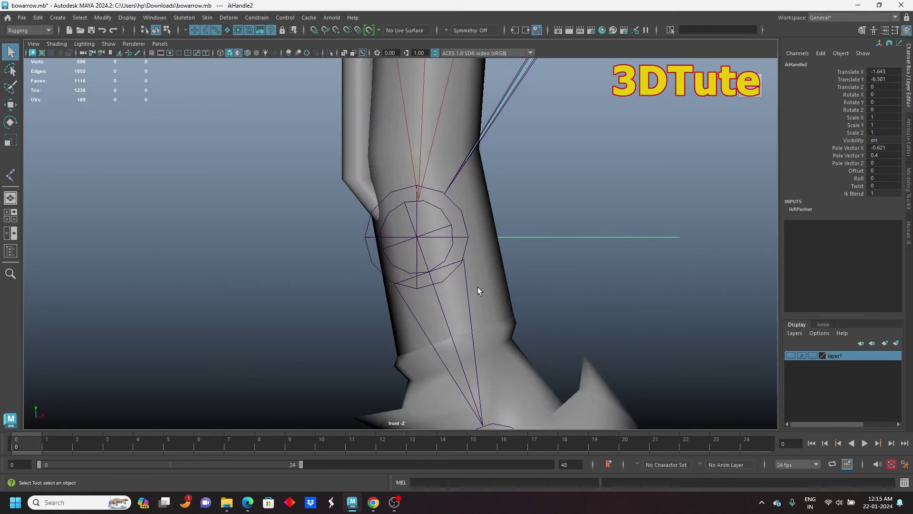
{"action": "left_click", "coordinate": [462, 216]}
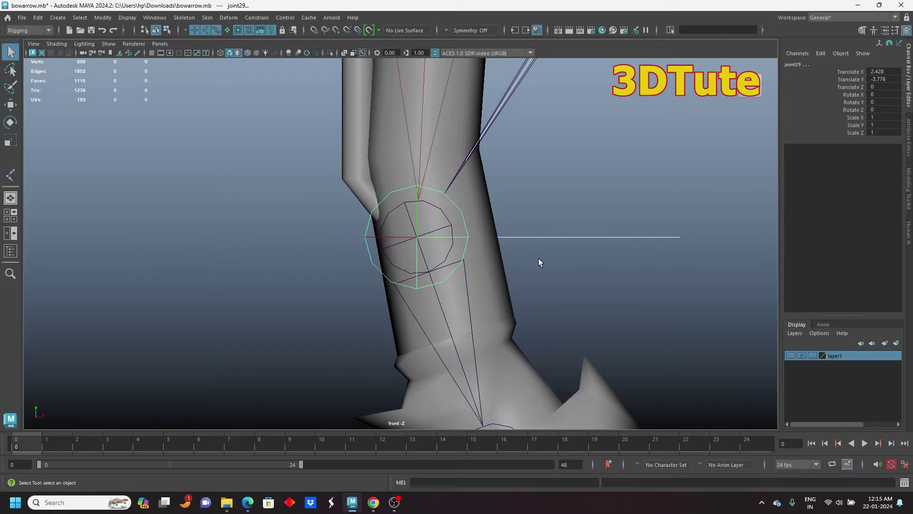
{"action": "key", "text": "p"}
- Select low_ctrl and up_ctrl together, test-rotate both in Z to check the limb bending, and undo the rotation
{"action": "scroll", "coordinate": [543, 265], "scroll_direction": "down", "scroll_amount": 12}
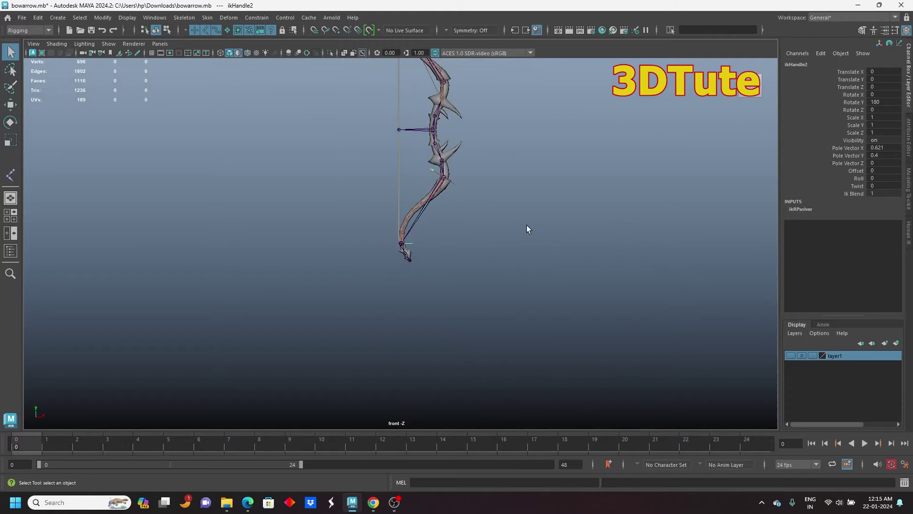
{"action": "left_click_drag", "start_coordinate": [518, 203], "coordinate": [509, 293], "text": "alt"}
{"action": "scroll", "coordinate": [510, 293], "scroll_direction": "up", "scroll_amount": 1}
{"action": "scroll", "coordinate": [510, 293], "scroll_direction": "up", "scroll_amount": 5}
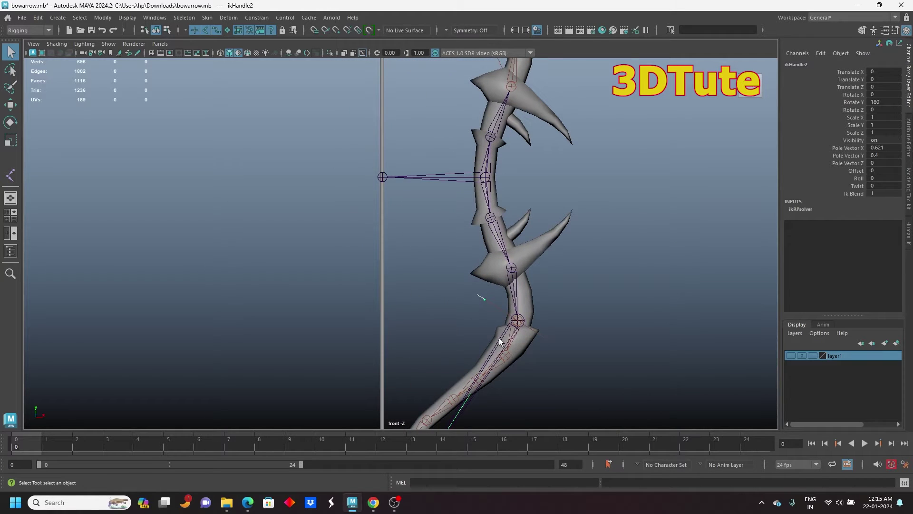
{"action": "left_click", "coordinate": [499, 338]}
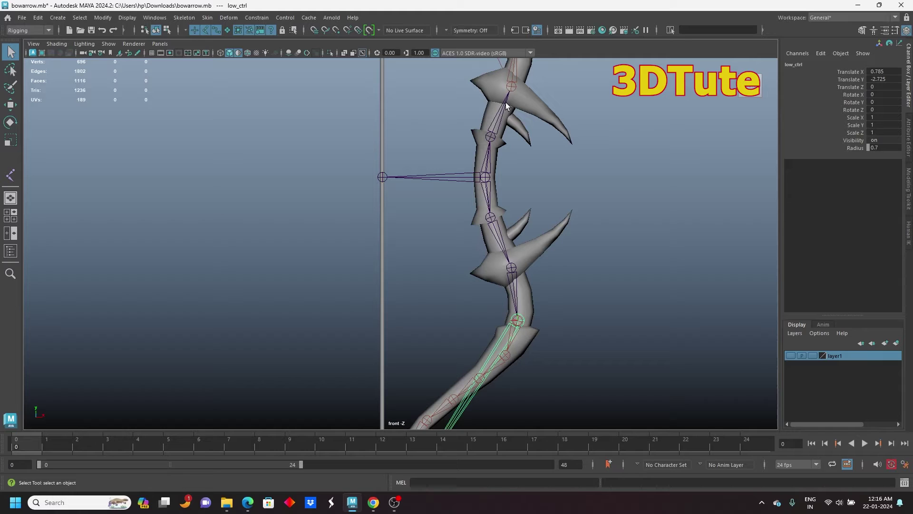
{"action": "middle_click_drag", "start_coordinate": [563, 185], "coordinate": [545, 296], "text": "alt"}
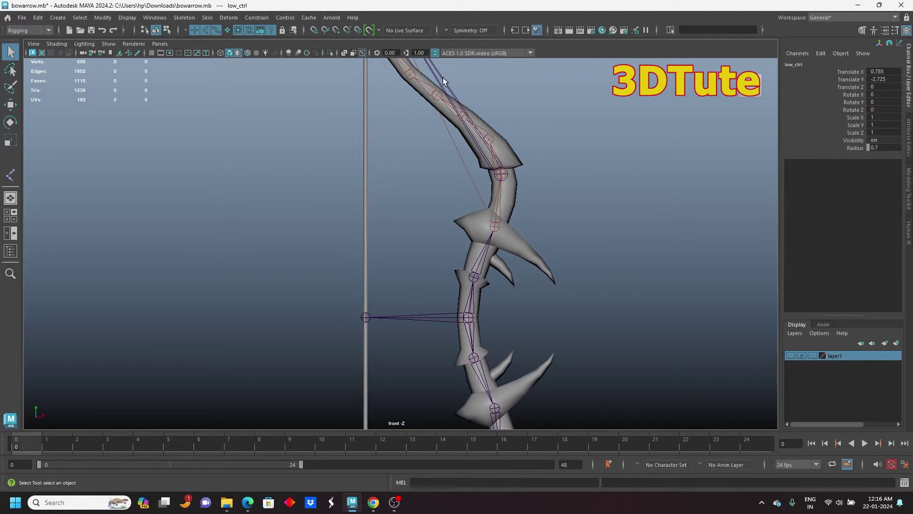
{"action": "left_click", "coordinate": [433, 96]}
{"action": "left_click", "coordinate": [12, 123]}
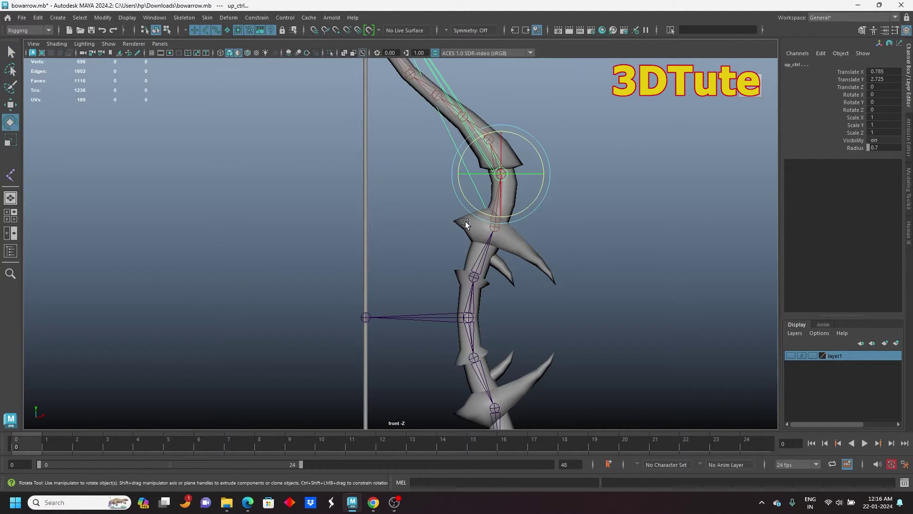
{"action": "right_click_drag", "start_coordinate": [549, 215], "coordinate": [462, 196], "text": "alt"}
{"action": "mouse_move", "coordinate": [463, 196]}
{"action": "left_mouse_down"}
{"action": "mouse_move", "coordinate": [481, 179]}
{"action": "mouse_move", "coordinate": [453, 172]}
{"action": "mouse_move", "coordinate": [474, 189]}
{"action": "left_mouse_up"}
{"action": "key", "text": "ctrl+z"}
- Bind the bow and bowstring meshes to joint25's joint hierarchy using Closest distance, Classic linear skinning and 4 max influences
{"action": "scroll", "coordinate": [564, 246], "scroll_direction": "up", "scroll_amount": 4}
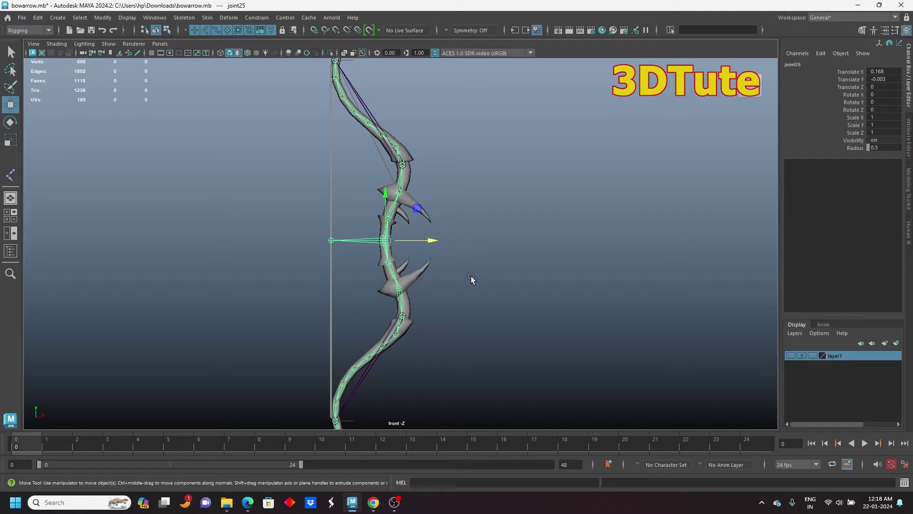
{"action": "scroll", "coordinate": [471, 277], "scroll_direction": "up", "scroll_amount": 2}
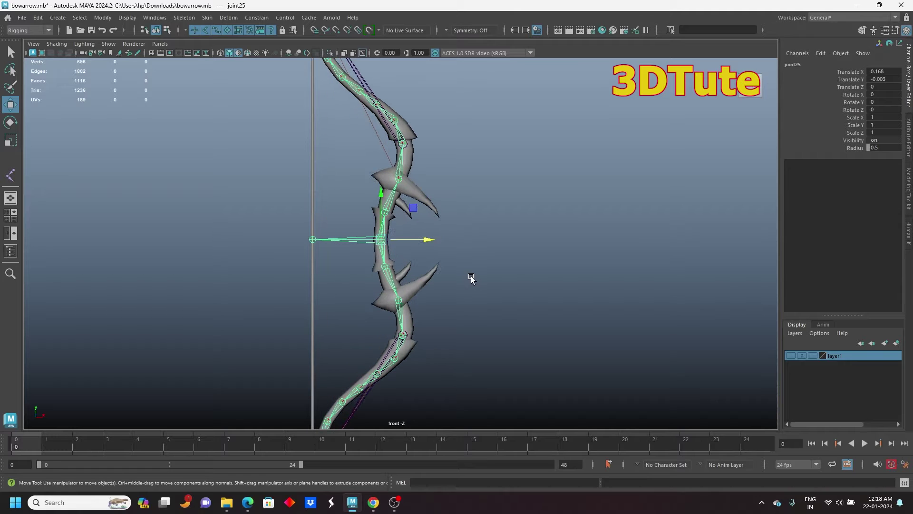
{"action": "left_click", "coordinate": [522, 323]}
{"action": "left_click", "coordinate": [380, 240]}
{"action": "left_click", "coordinate": [419, 287], "text": "shift"}
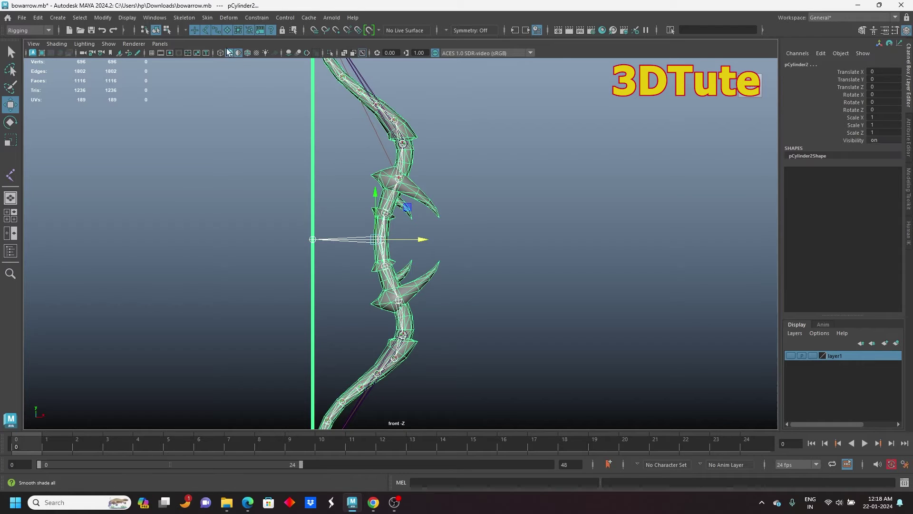
{"action": "left_click", "coordinate": [208, 18]}
{"action": "left_click", "coordinate": [328, 44]}
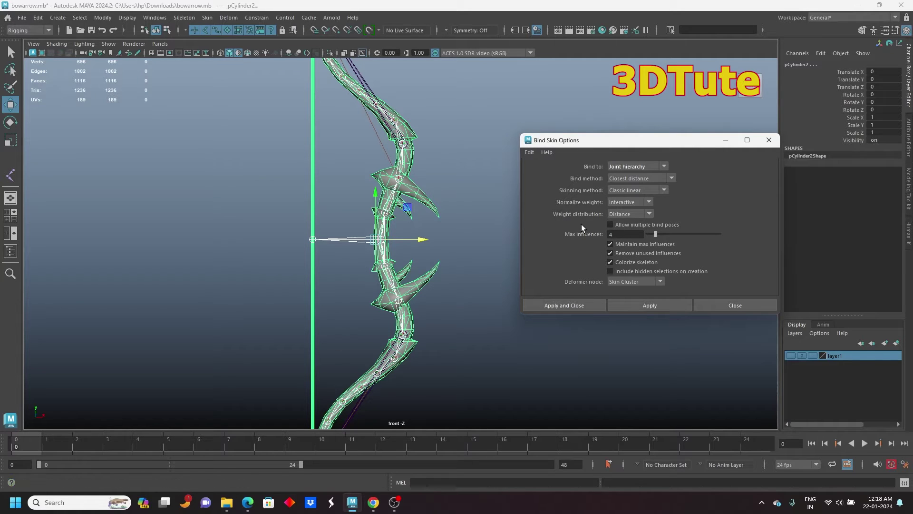
{"action": "left_click", "coordinate": [564, 310]}
{"action": "left_click", "coordinate": [483, 329]}
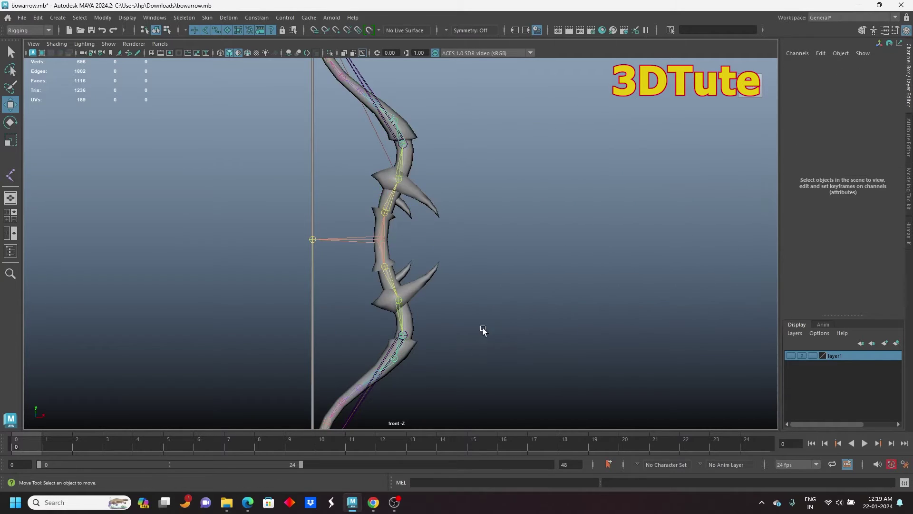
- Select both limb controls, test-rotate them about 30 degrees in Z on the bound mesh, and undo the rotation
{"action": "left_click", "coordinate": [389, 139]}
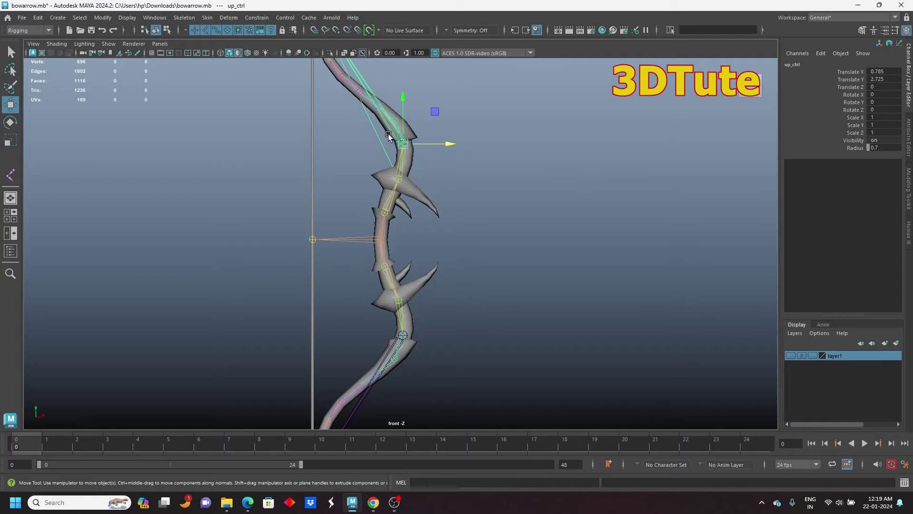
{"action": "left_click", "coordinate": [390, 353]}
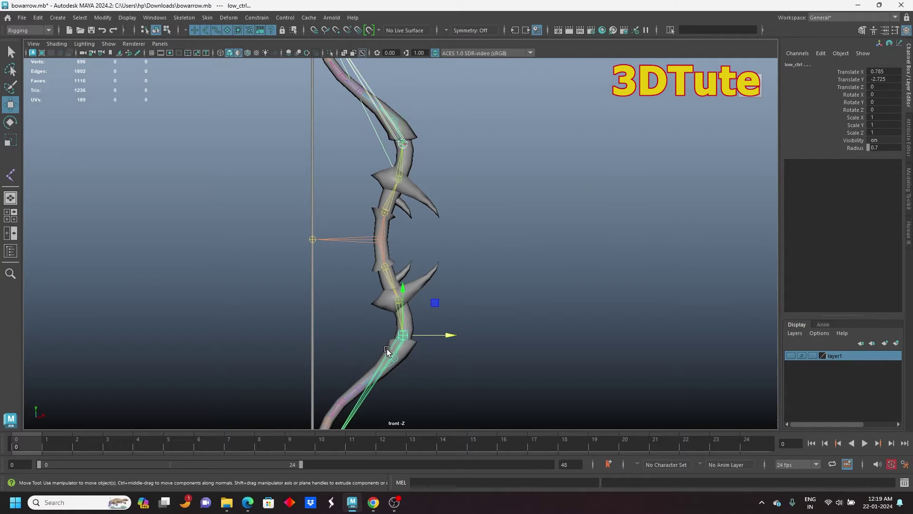
{"action": "key", "text": "e"}
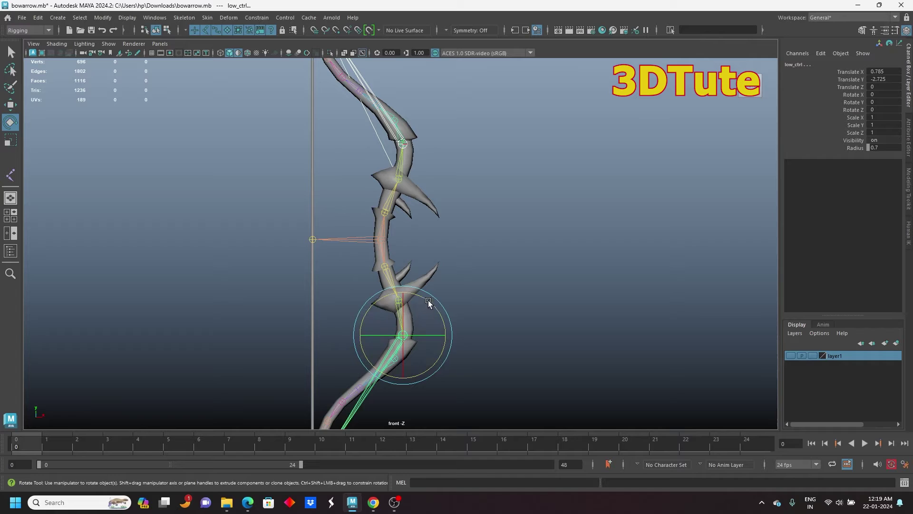
{"action": "left_click_drag", "start_coordinate": [428, 301], "coordinate": [443, 319]}
{"action": "key", "text": "ctrl+z"}
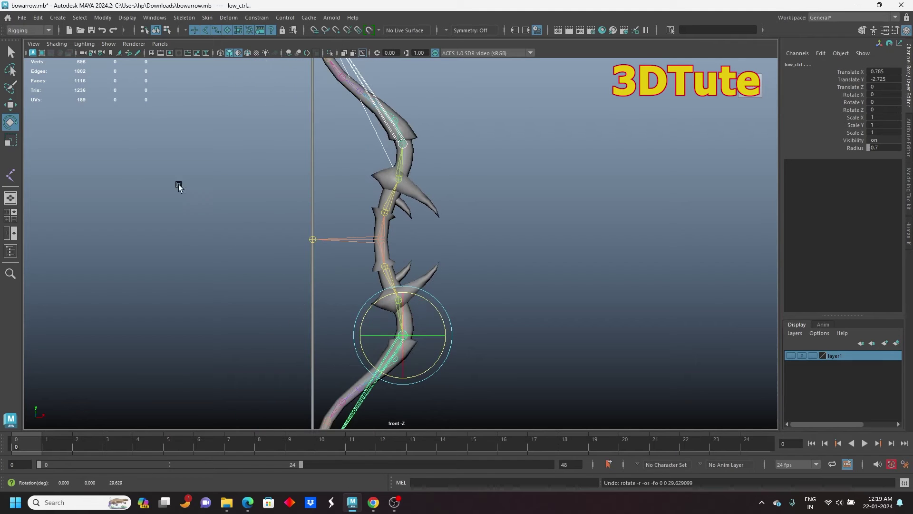
- Test-pull the bowstring's centre joint about 2.2 units in negative X, undo the move, and clear the selection
{"action": "key", "text": "w"}
{"action": "left_click", "coordinate": [312, 240]}
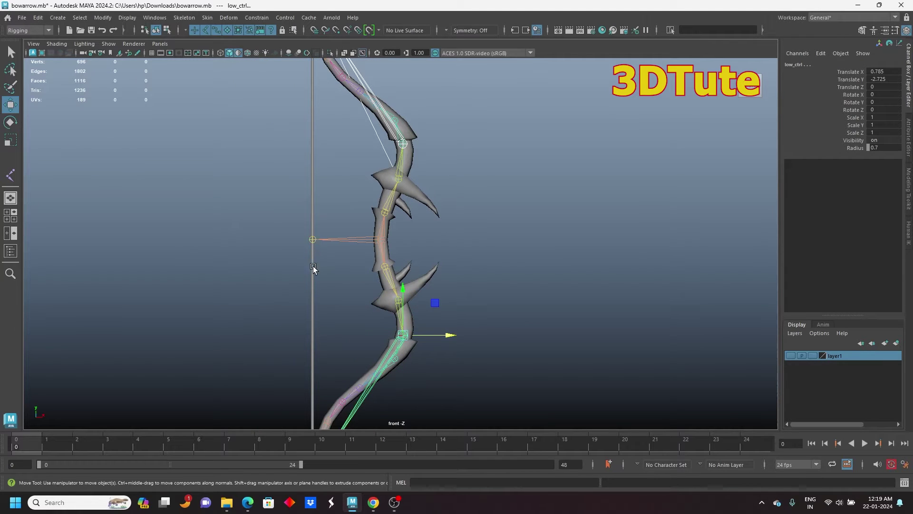
{"action": "left_click_drag", "start_coordinate": [359, 240], "coordinate": [279, 258]}
{"action": "key", "text": "ctrl+z"}
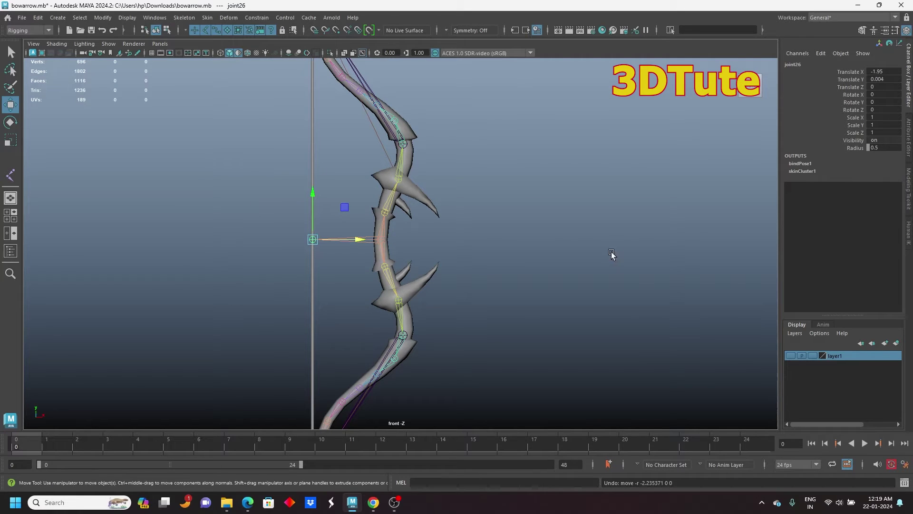
{"action": "left_click", "coordinate": [573, 280]}
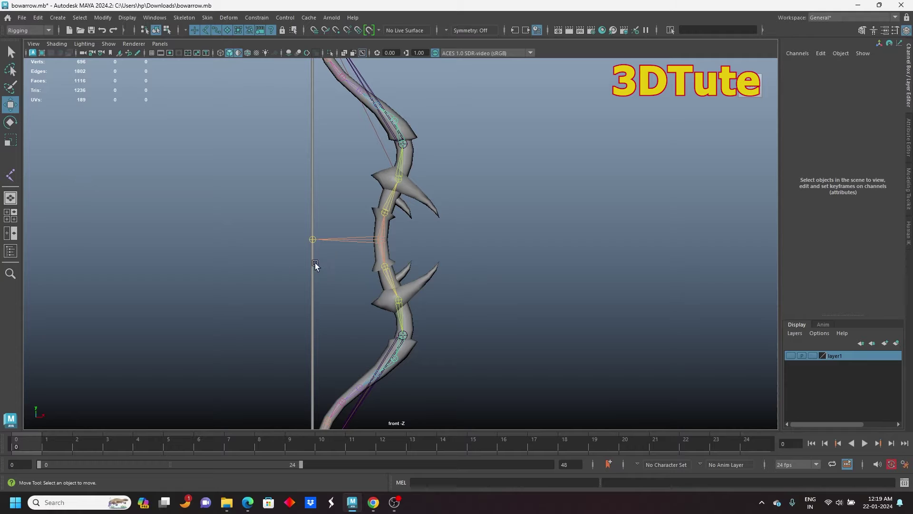
{"action": "left_click", "coordinate": [57, 17]}
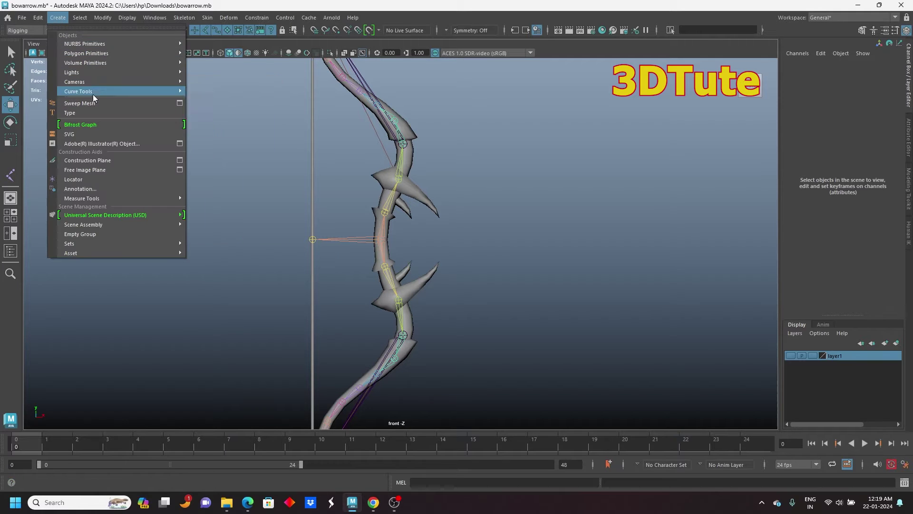
{"action": "mouse_move", "coordinate": [93, 94]}
{"action": "left_click", "coordinate": [284, 96]}
{"action": "left_click", "coordinate": [713, 125]}
{"action": "scroll", "coordinate": [320, 236], "scroll_direction": "up", "scroll_amount": 5}
{"action": "middle_click_drag", "start_coordinate": [266, 236], "coordinate": [404, 236], "text": "alt"}
{"action": "scroll", "coordinate": [333, 228], "scroll_direction": "up", "scroll_amount": 6}
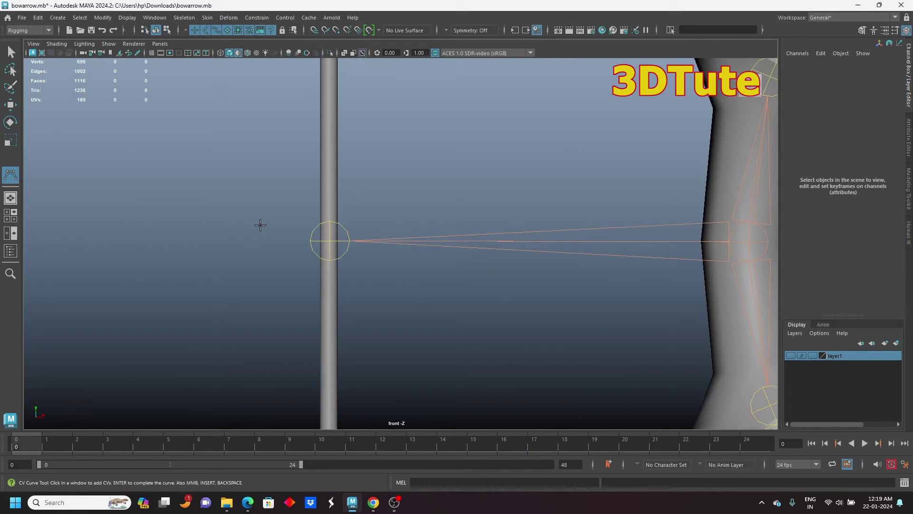
- Create a polygon plane about 0.5 wide and 0.2 high over the bowstring's centre joint
{"action": "left_click", "coordinate": [57, 18]}
{"action": "mouse_move", "coordinate": [111, 47]}
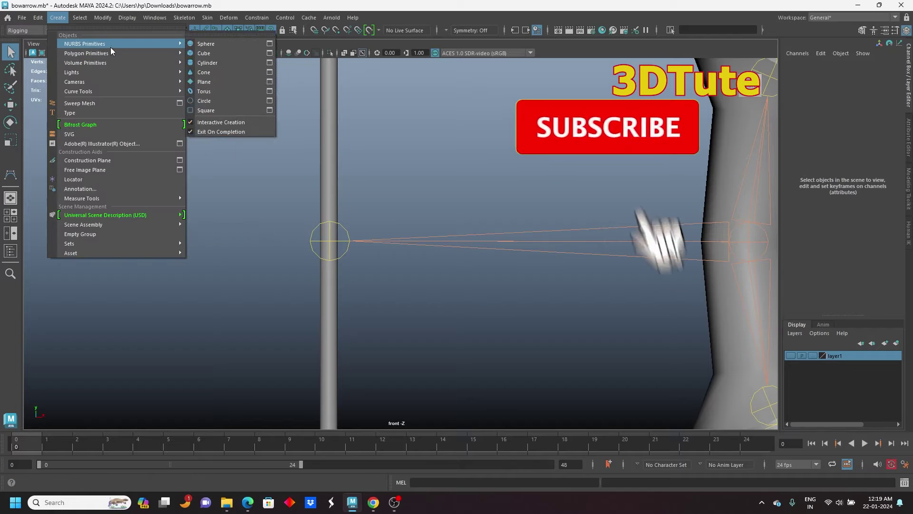
{"action": "left_click", "coordinate": [228, 93]}
{"action": "left_click_drag", "start_coordinate": [272, 216], "coordinate": [377, 262]}
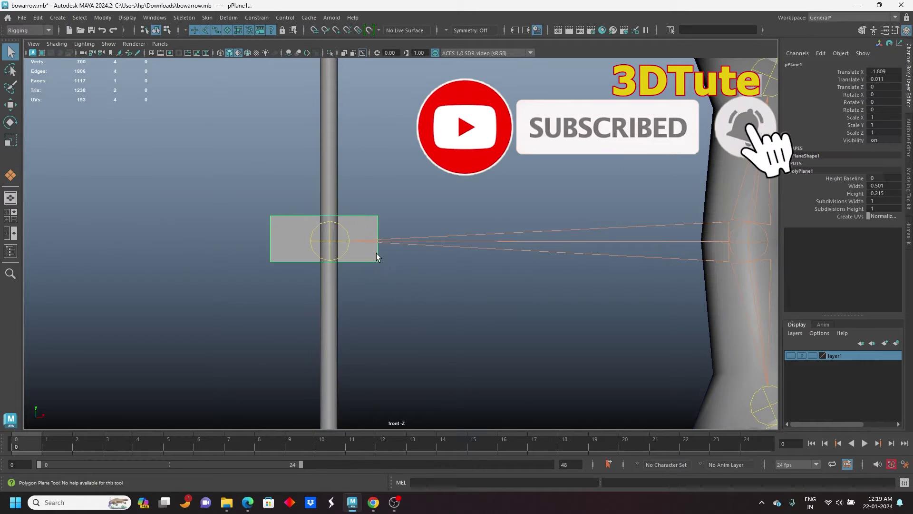
- Insert a horizontal edge loop through the plane's middle and a vertical one near its end facing the bow
{"action": "right_click", "coordinate": [366, 219], "text": "shift"}
{"action": "left_click", "coordinate": [307, 233]}
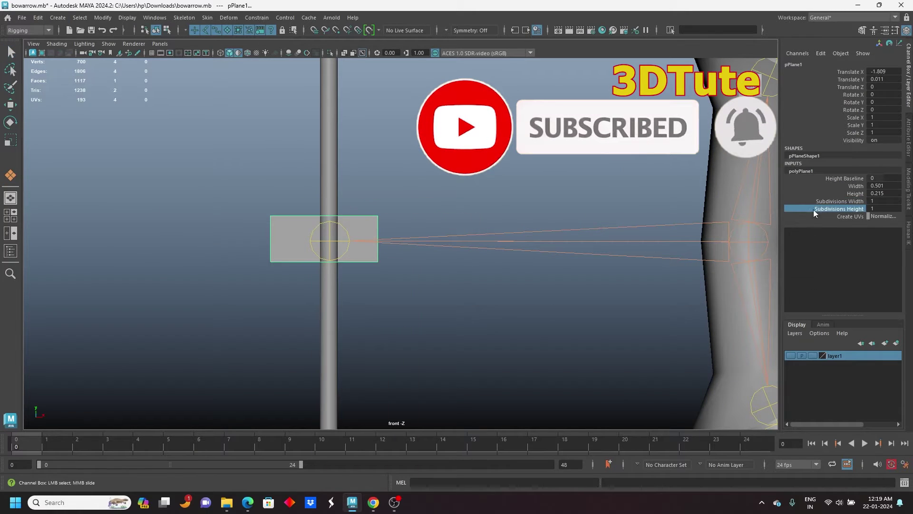
{"action": "left_click", "coordinate": [365, 216]}
- Extrude the short upper and lower edges at the plane's bow-side end outward to form the arrowhead's base
{"action": "key", "text": "w"}
{"action": "left_click", "coordinate": [370, 216]}
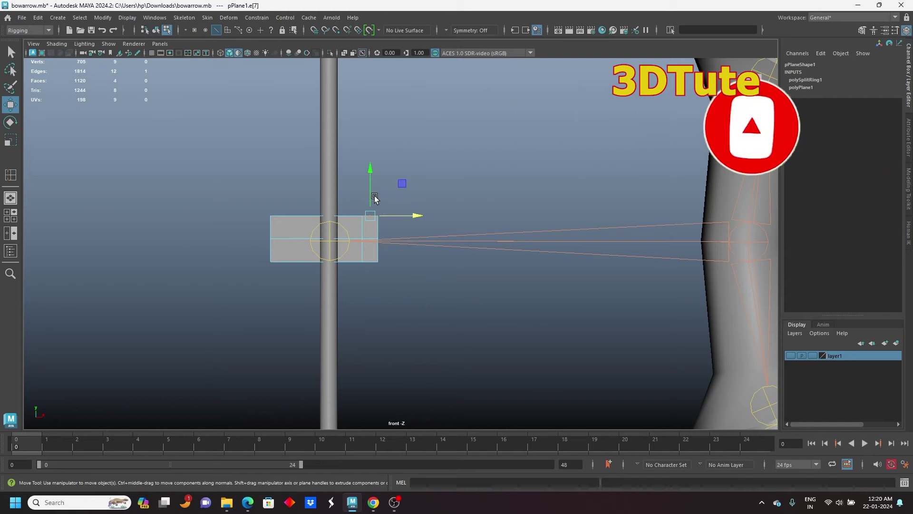
{"action": "left_click", "coordinate": [370, 262], "text": "shift"}
{"action": "right_click_drag", "start_coordinate": [505, 147], "coordinate": [504, 173], "text": "shift"}
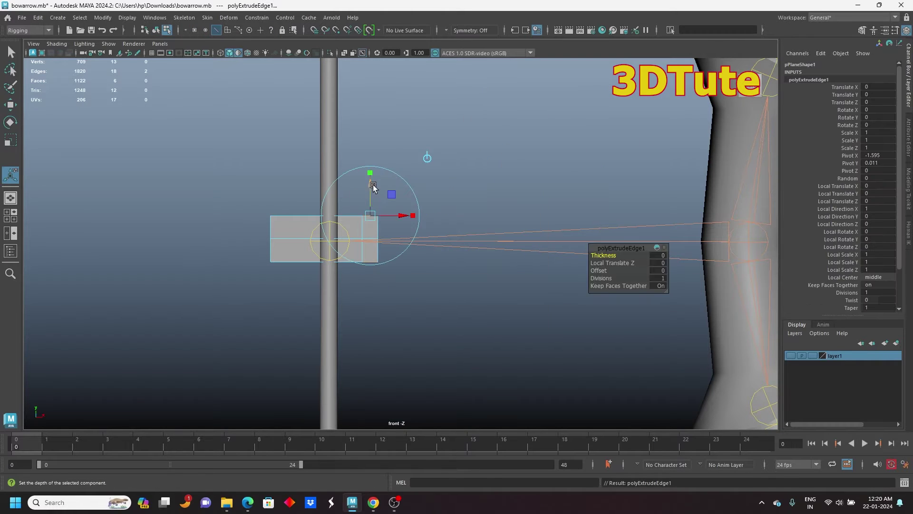
{"action": "left_click_drag", "start_coordinate": [371, 183], "coordinate": [371, 172]}
- Move the bow-side end vertices to shape a pointed arrowhead, and return to object selection
{"action": "left_click", "coordinate": [9, 106]}
{"action": "scroll", "coordinate": [429, 257], "scroll_direction": "up", "scroll_amount": 4}
{"action": "right_click_drag", "start_coordinate": [364, 220], "coordinate": [335, 221]}
{"action": "left_click", "coordinate": [366, 237]}
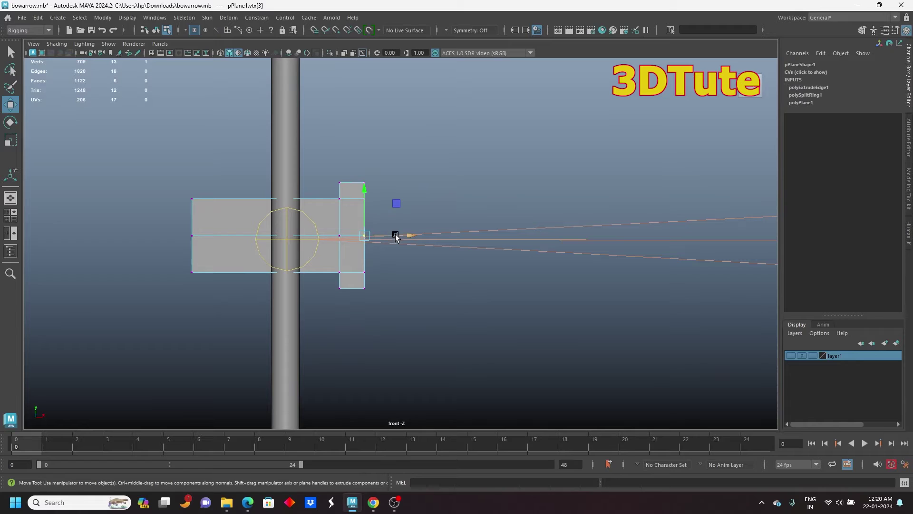
{"action": "left_click_drag", "start_coordinate": [398, 237], "coordinate": [468, 237]}
{"action": "left_click_drag", "start_coordinate": [361, 189], "coordinate": [370, 280]}
{"action": "left_click_drag", "start_coordinate": [403, 237], "coordinate": [424, 242]}
{"action": "left_click_drag", "start_coordinate": [349, 166], "coordinate": [402, 304]}
{"action": "left_click_drag", "start_coordinate": [410, 236], "coordinate": [387, 237]}
{"action": "left_click_drag", "start_coordinate": [358, 146], "coordinate": [377, 289]}
{"action": "left_click", "coordinate": [362, 198]}
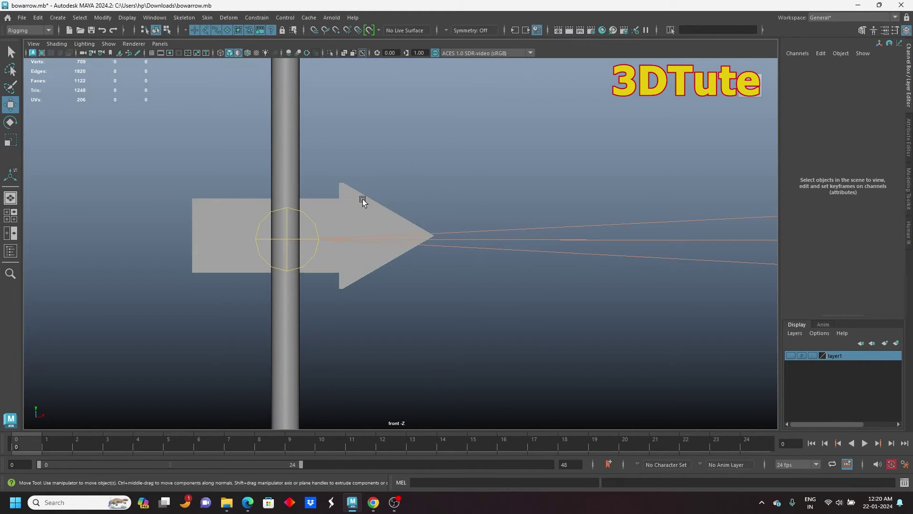
- Trace the arrow mesh's seven-cornered outline with a straight-segment CV curve ending at its start point, and delete the arrow mesh
{"action": "left_click", "coordinate": [58, 18]}
{"action": "left_click", "coordinate": [267, 92]}
{"action": "left_click", "coordinate": [723, 124]}
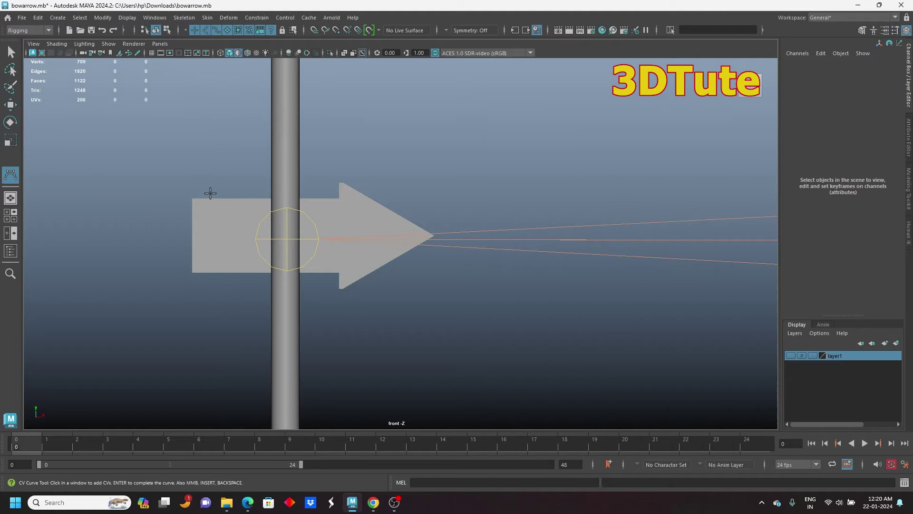
{"action": "left_click", "coordinate": [191, 198]}
{"action": "left_click", "coordinate": [339, 199]}
{"action": "left_click", "coordinate": [339, 182]}
{"action": "left_click", "coordinate": [434, 236]}
{"action": "left_click", "coordinate": [339, 288]}
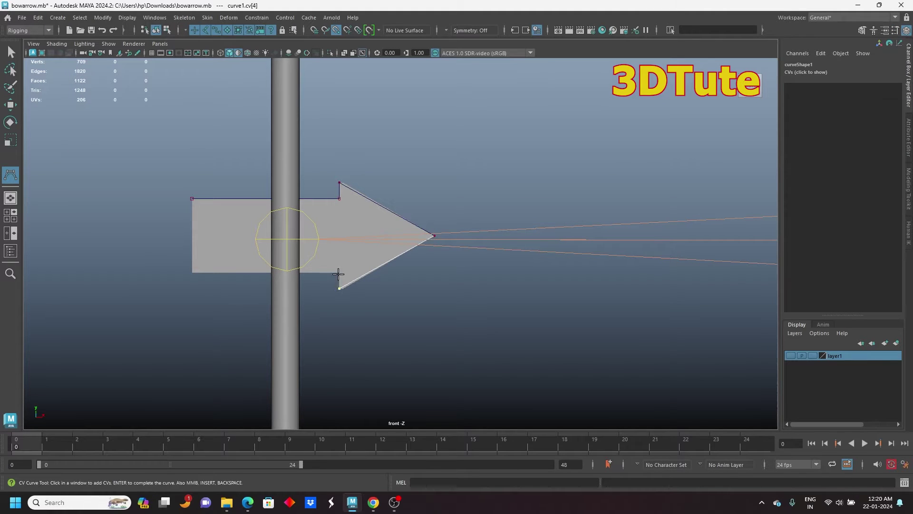
{"action": "left_click", "coordinate": [339, 273]}
{"action": "left_click", "coordinate": [192, 272]}
{"action": "left_click", "coordinate": [192, 198]}
{"action": "key", "text": "Return"}
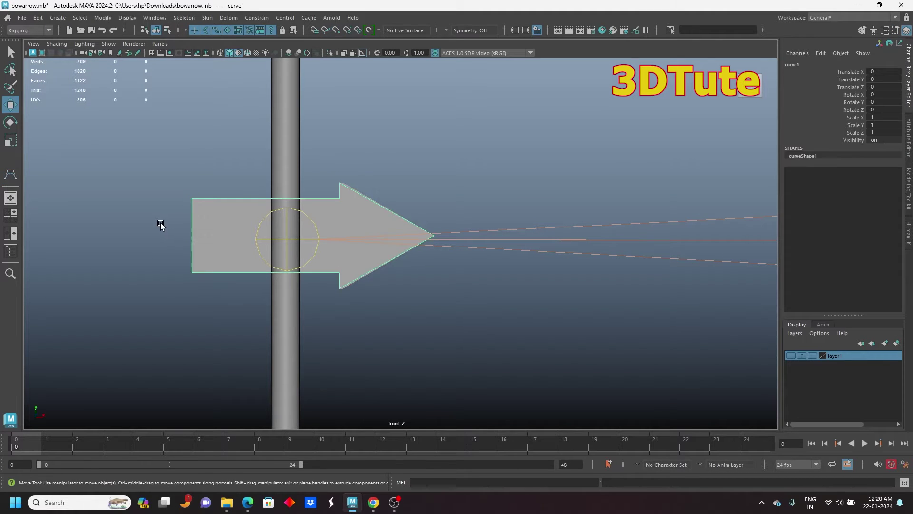
{"action": "left_click", "coordinate": [241, 241]}
{"action": "key", "text": "Delete"}
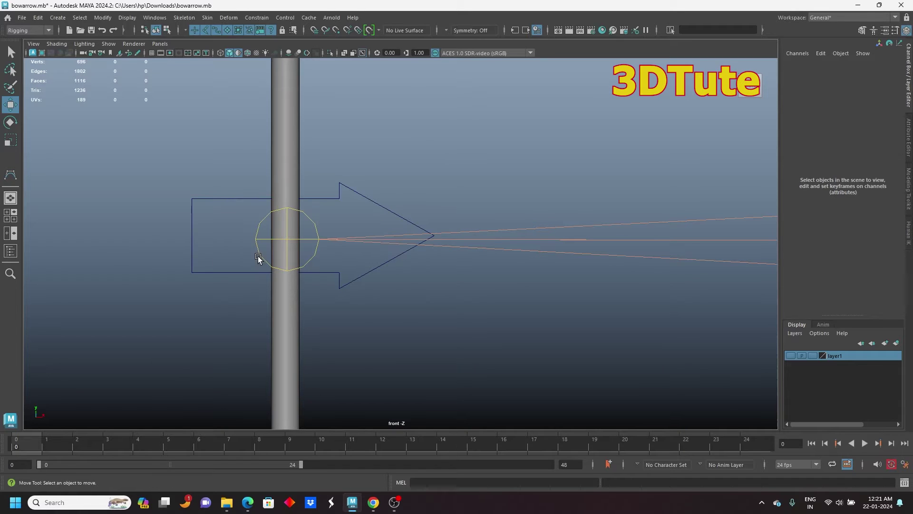
- Center the pivot of the arrow-shaped control curve
{"action": "left_click_drag", "start_coordinate": [327, 168], "coordinate": [361, 205]}
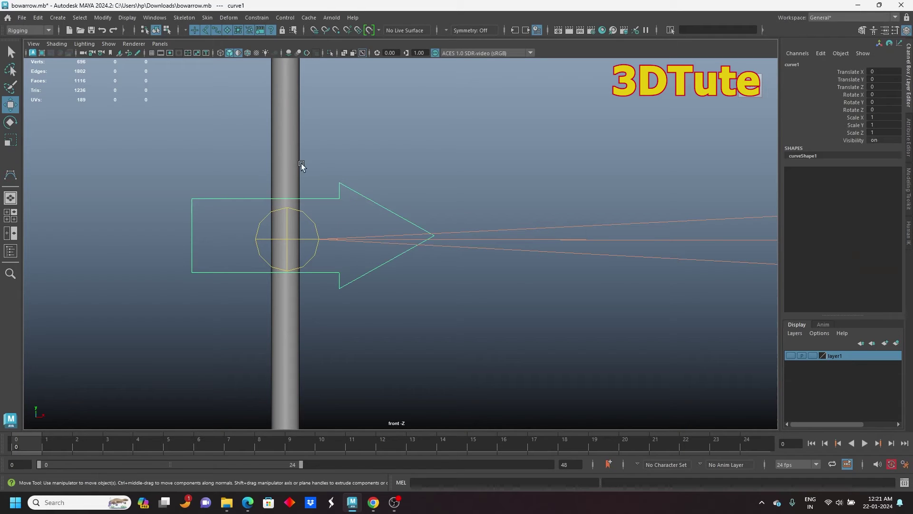
{"action": "left_click", "coordinate": [102, 17]}
{"action": "left_click", "coordinate": [135, 93]}
- Parent-constrain the bowstring's middle joint to the arrow curve with Maintain Offset on and all translate and rotate axes
{"action": "left_click", "coordinate": [256, 243]}
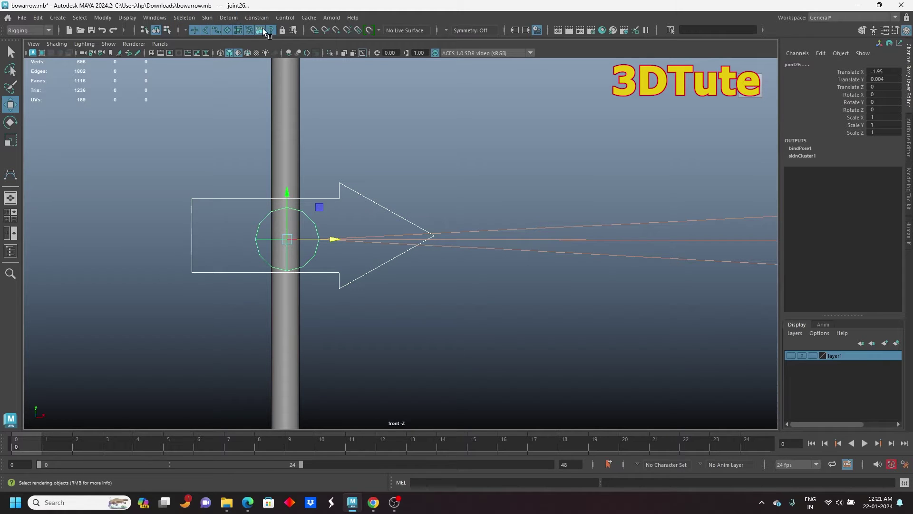
{"action": "left_click", "coordinate": [257, 18]}
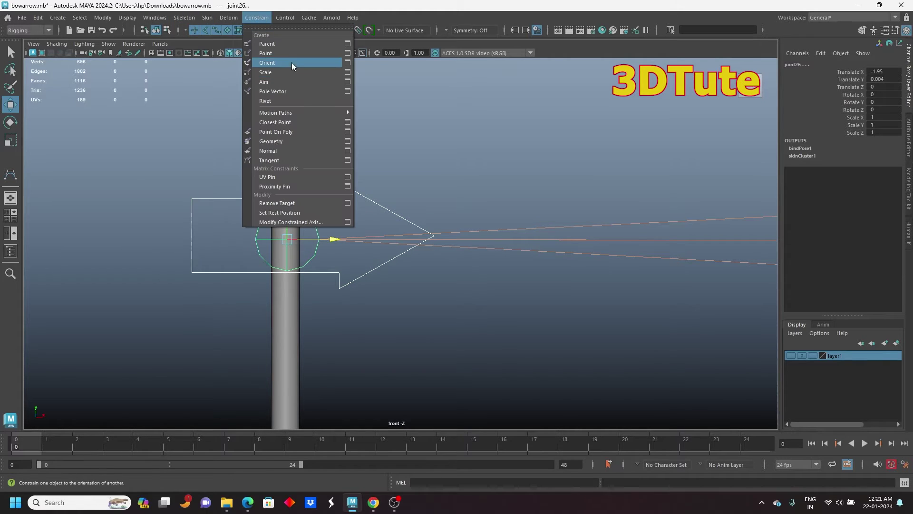
{"action": "left_click", "coordinate": [347, 44]}
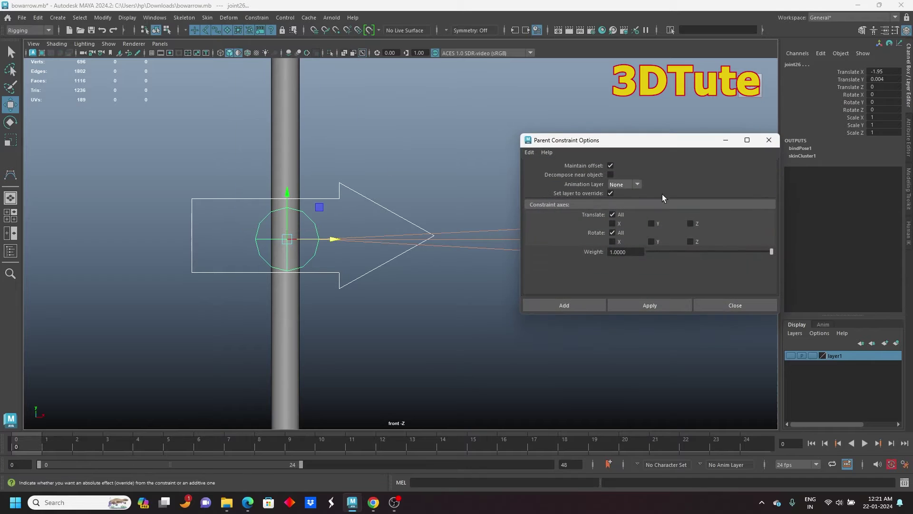
{"action": "left_click", "coordinate": [564, 305]}
- Pull the arrow control away from the bow to test the string's deformation, and check the mesh and its driving joint
{"action": "left_click", "coordinate": [224, 224]}
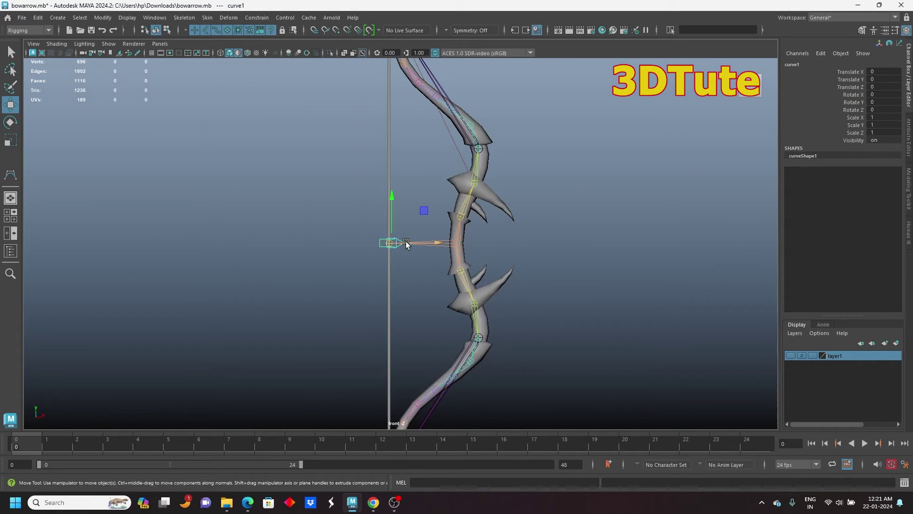
{"action": "scroll", "coordinate": [406, 244], "scroll_direction": "up", "scroll_amount": 5}
{"action": "left_click_drag", "start_coordinate": [369, 243], "coordinate": [188, 271]}
{"action": "key", "text": "ctrl+z"}
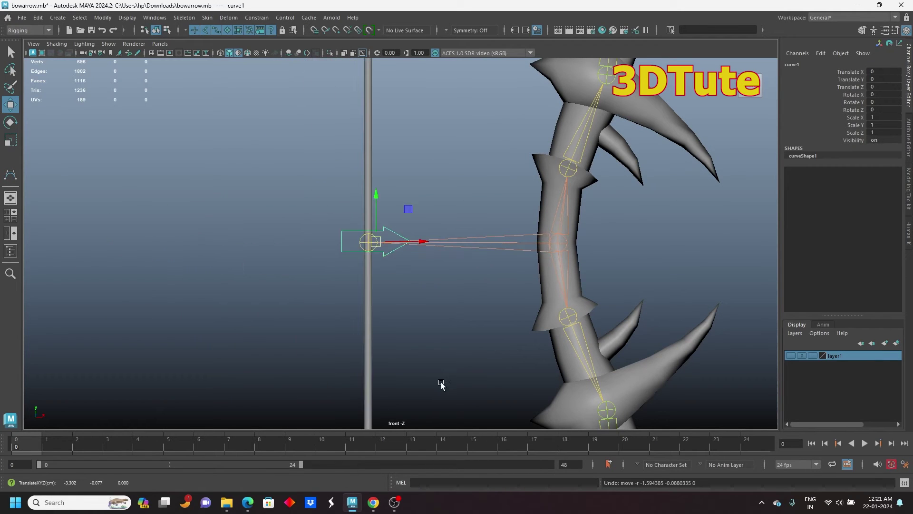
{"action": "left_click_drag", "start_coordinate": [420, 243], "coordinate": [144, 243]}
{"action": "left_click", "coordinate": [277, 189]}
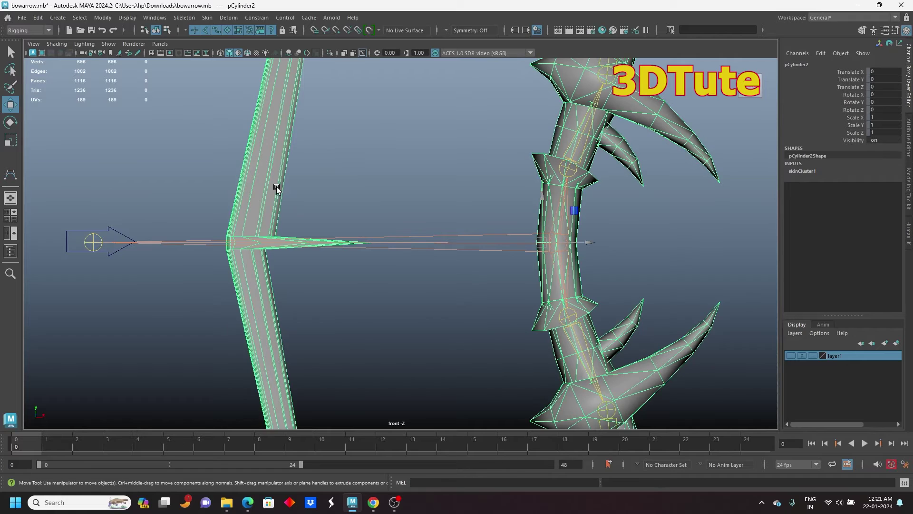
{"action": "left_click", "coordinate": [88, 245]}
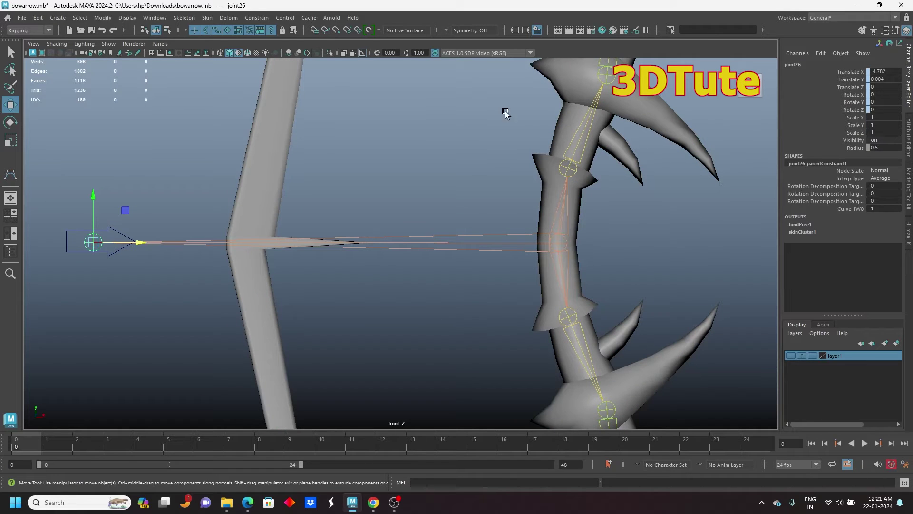
- Select the vertices around the bowstring's middle and show their smooth skin weights in the Component Editor
{"action": "left_click", "coordinate": [286, 146]}
{"action": "right_click_drag", "start_coordinate": [292, 114], "coordinate": [247, 115]}
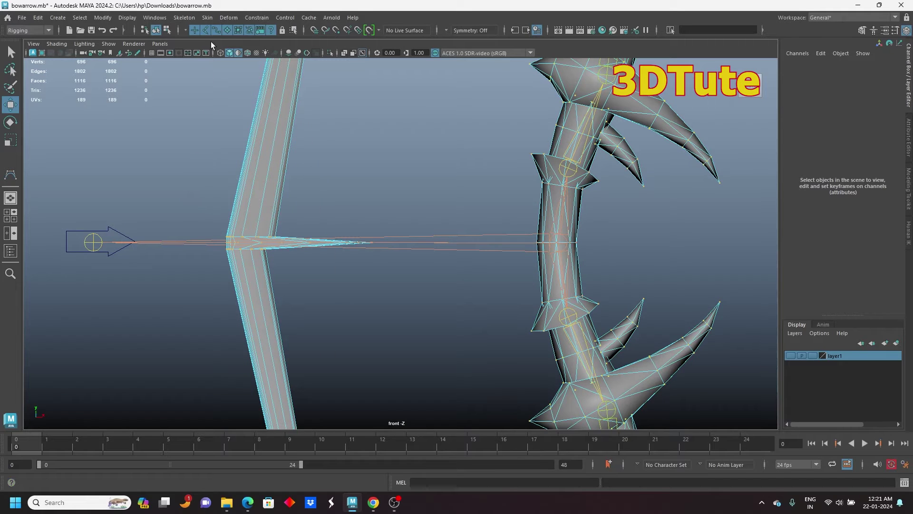
{"action": "left_click_drag", "start_coordinate": [174, 172], "coordinate": [438, 327]}
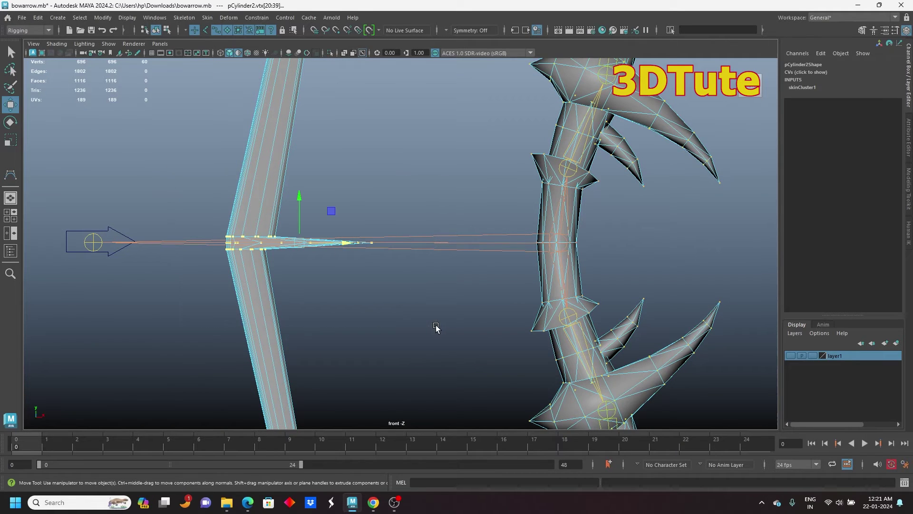
{"action": "left_click", "coordinate": [151, 19]}
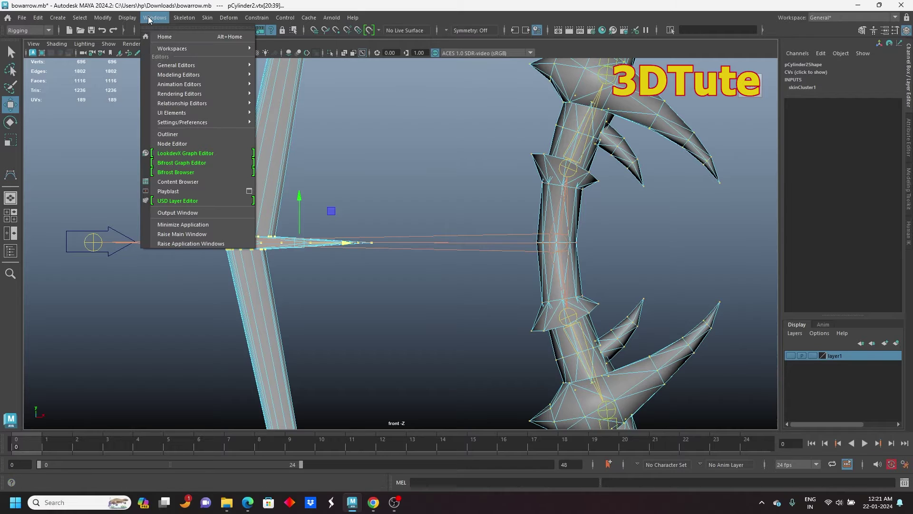
{"action": "mouse_move", "coordinate": [228, 65]}
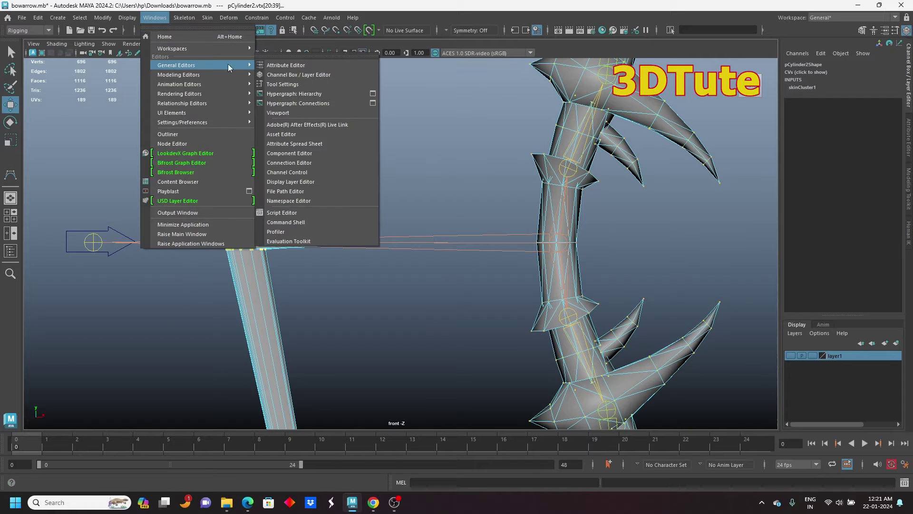
{"action": "left_click", "coordinate": [310, 152]}
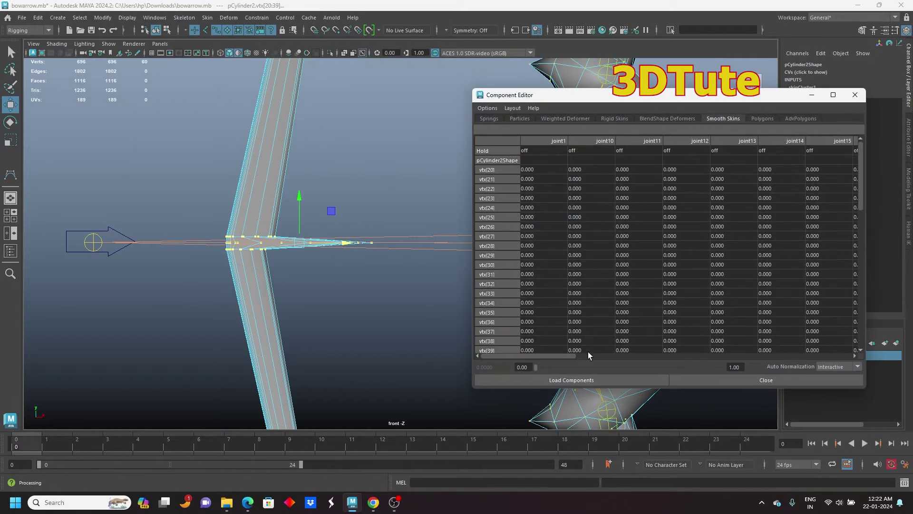
- Set the joint26 weight to 1 for all selected bowstring vertices and close the Component Editor
{"action": "left_click_drag", "start_coordinate": [535, 355], "coordinate": [749, 358]}
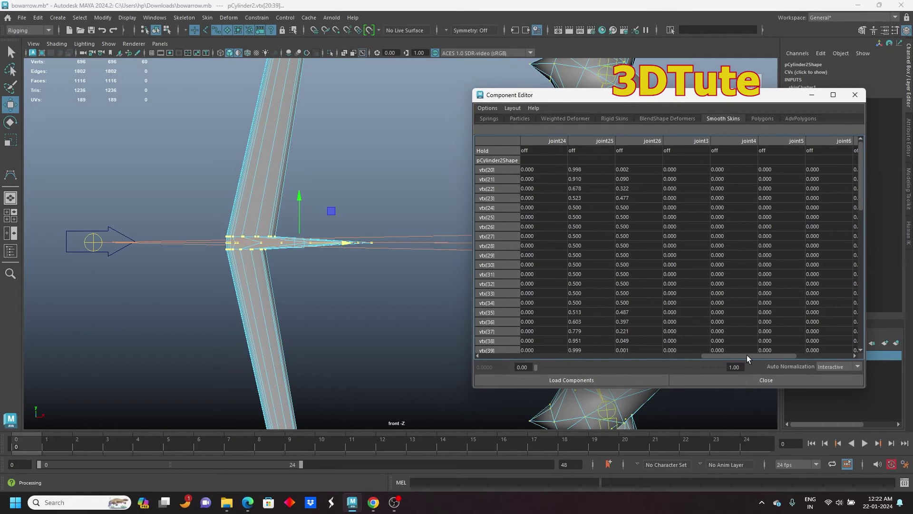
{"action": "left_click", "coordinate": [635, 169]}
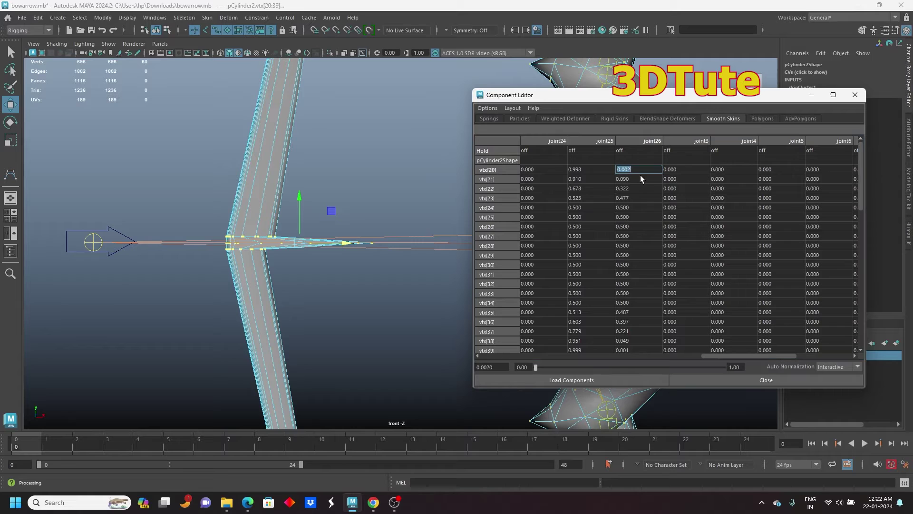
{"action": "left_click_drag", "start_coordinate": [859, 186], "coordinate": [870, 325]}
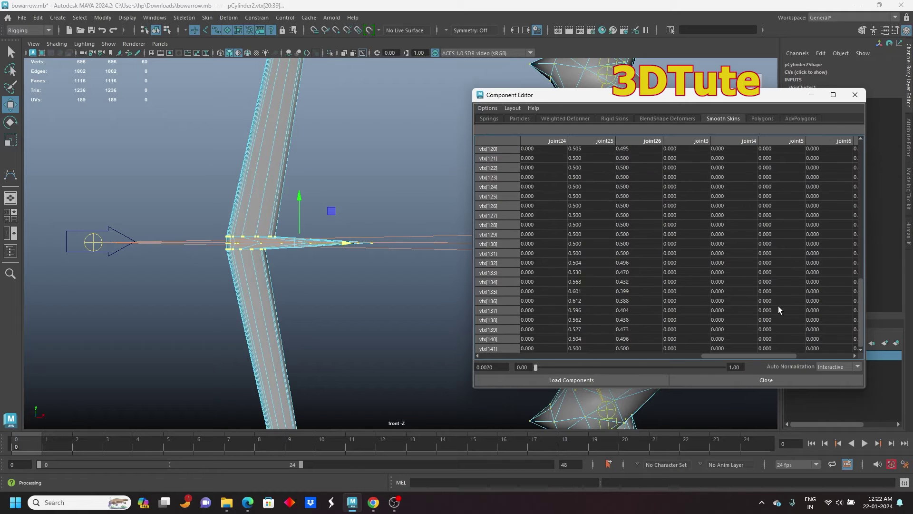
{"action": "left_click", "coordinate": [627, 349], "text": "shift"}
{"action": "type", "text": "1"}
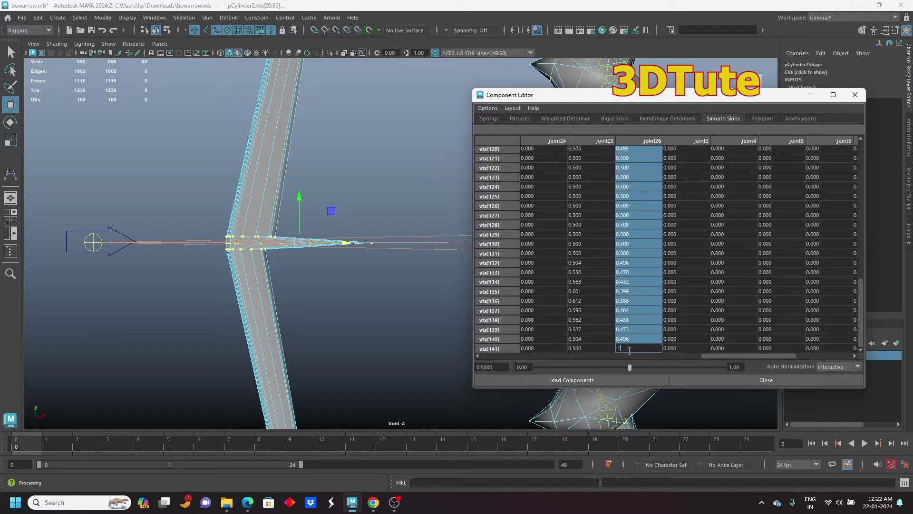
{"action": "key", "text": "Return"}
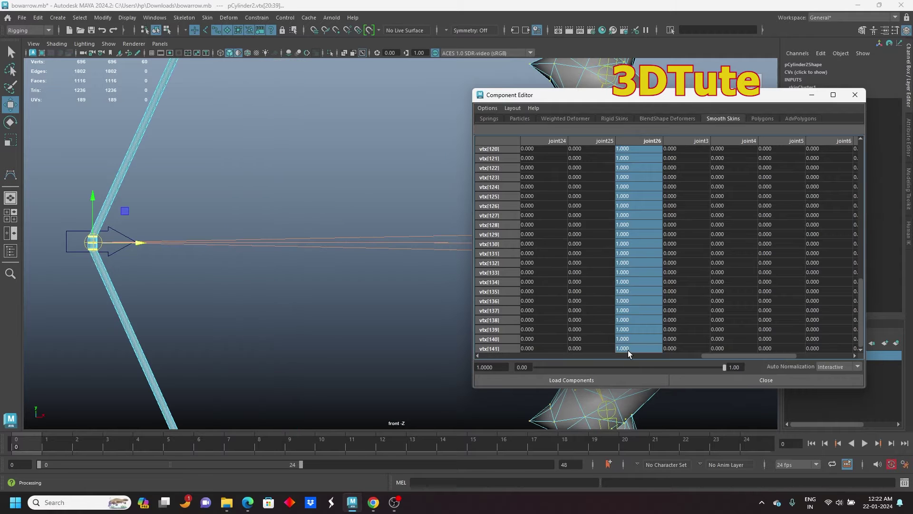
{"action": "left_click", "coordinate": [767, 380]}
- Return to object selection, test the string by moving the arrow control back and forth, and undo the test moves
{"action": "scroll", "coordinate": [400, 249], "scroll_direction": "down", "scroll_amount": 6}
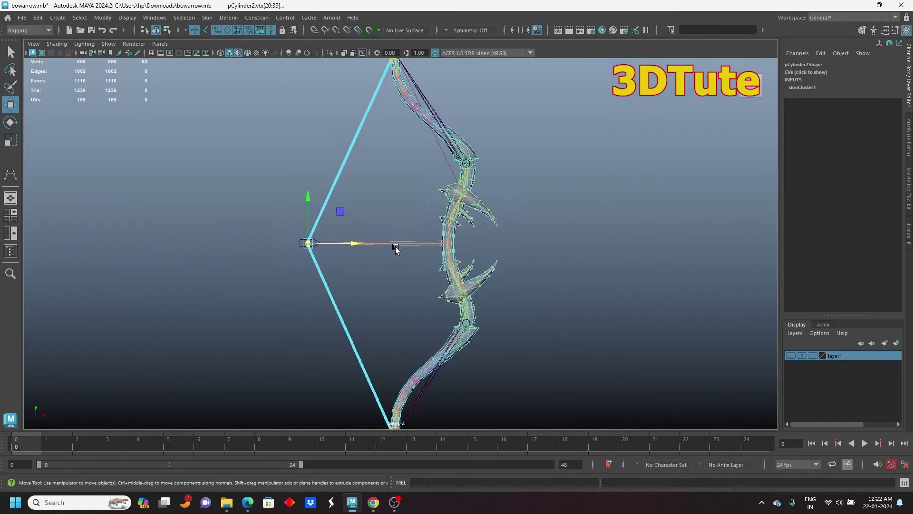
{"action": "scroll", "coordinate": [380, 246], "scroll_direction": "up", "scroll_amount": 5}
{"action": "right_click_drag", "start_coordinate": [228, 132], "coordinate": [277, 117]}
{"action": "left_click", "coordinate": [377, 149]}
{"action": "left_click_drag", "start_coordinate": [163, 202], "coordinate": [156, 279]}
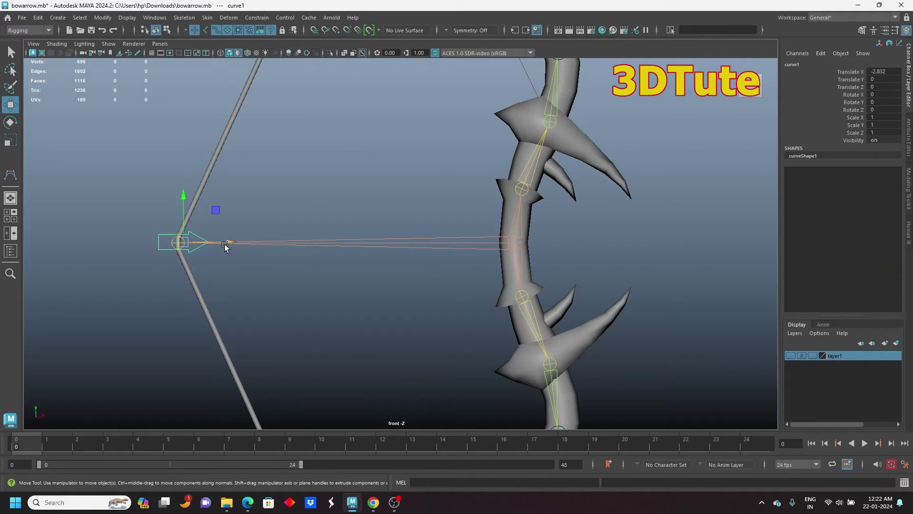
{"action": "left_click_drag", "start_coordinate": [226, 244], "coordinate": [157, 241]}
{"action": "key", "text": "ctrl+z"}
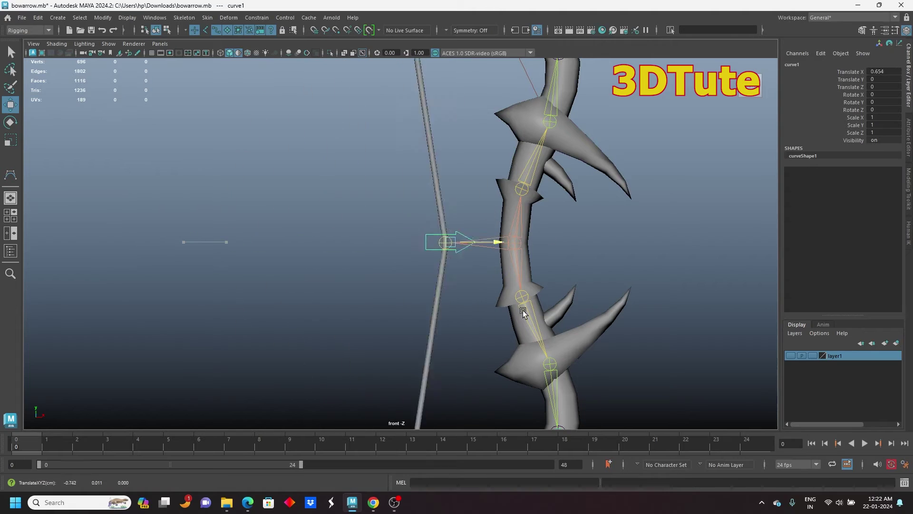
{"action": "key", "text": "ctrl+z"}
{"action": "key", "text": "ctrl+z"}
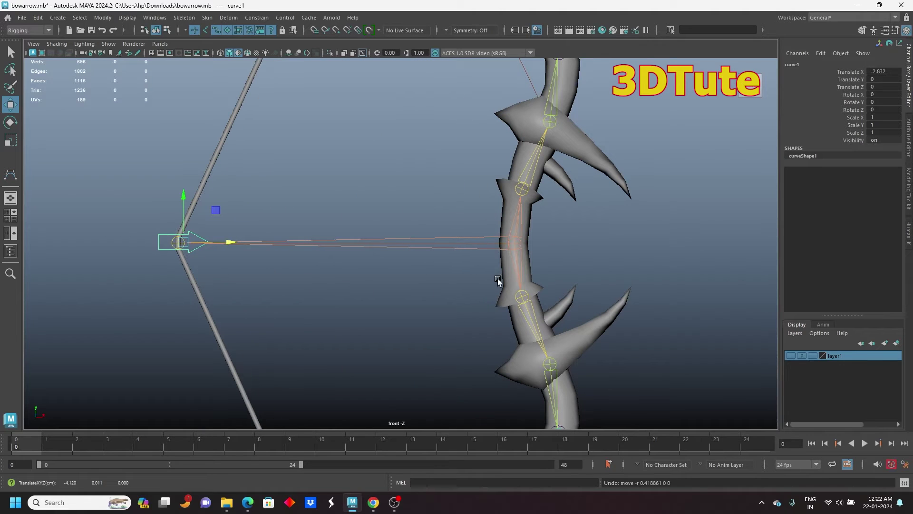
- Reset the arrow control's Translate X to 0 and deselect it
{"action": "left_click", "coordinate": [878, 71]}
{"action": "type", "text": "0"}
{"action": "key", "text": "Return"}
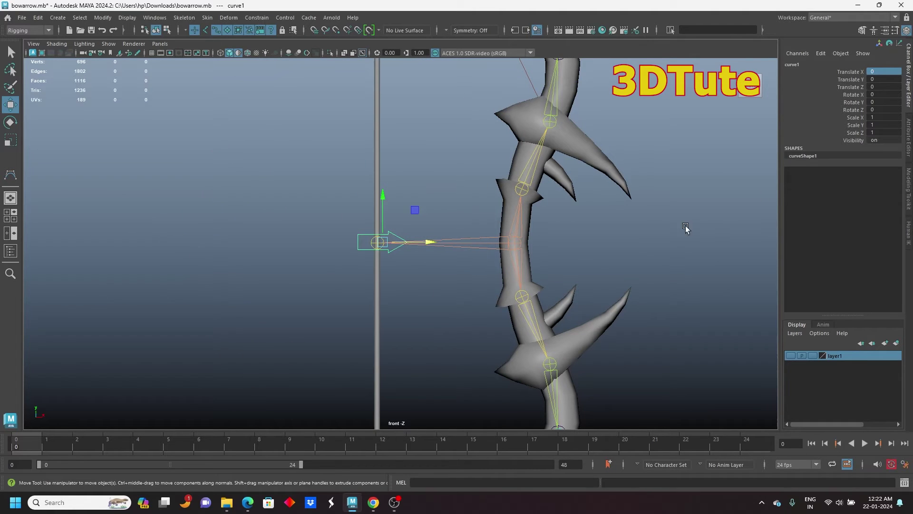
{"action": "left_click", "coordinate": [449, 142]}
- Test a full draw by pulling the arrow control away from the bow, undo the move and clear the selection
{"action": "left_click_drag", "start_coordinate": [328, 197], "coordinate": [366, 297]}
{"action": "key", "text": "f"}
{"action": "left_click_drag", "start_coordinate": [431, 243], "coordinate": [306, 259]}
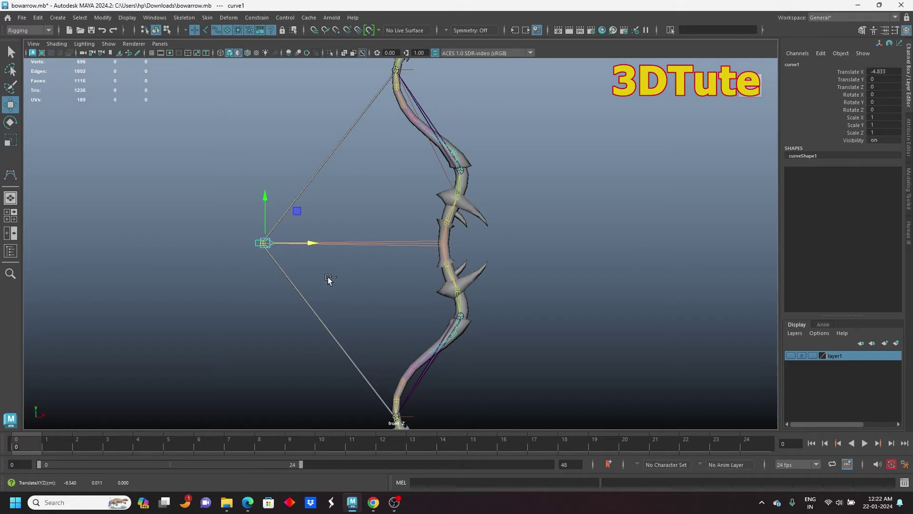
{"action": "key", "text": "ctrl+z"}
{"action": "left_click", "coordinate": [186, 216]}
- Create a distance measurement spanning the bow, with its first point beyond the grip and its second behind the string
{"action": "left_click", "coordinate": [58, 18]}
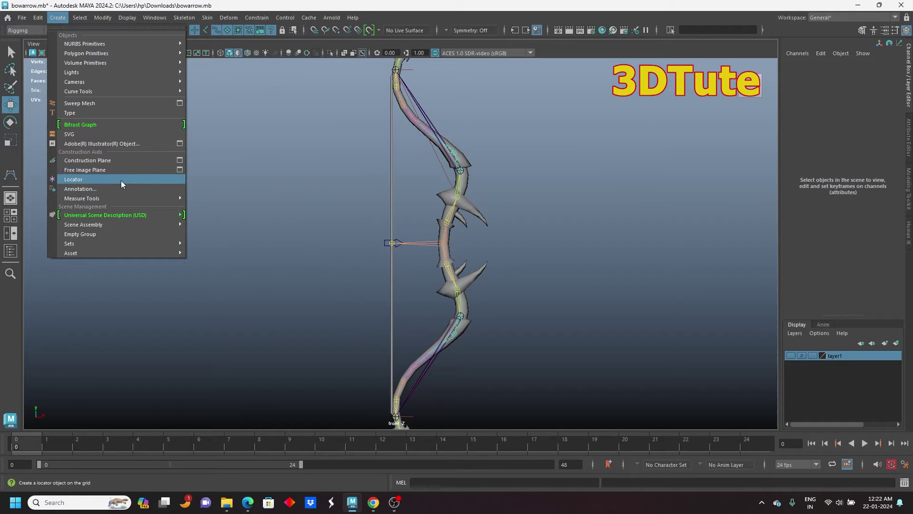
{"action": "mouse_move", "coordinate": [141, 198]}
{"action": "left_click", "coordinate": [209, 196]}
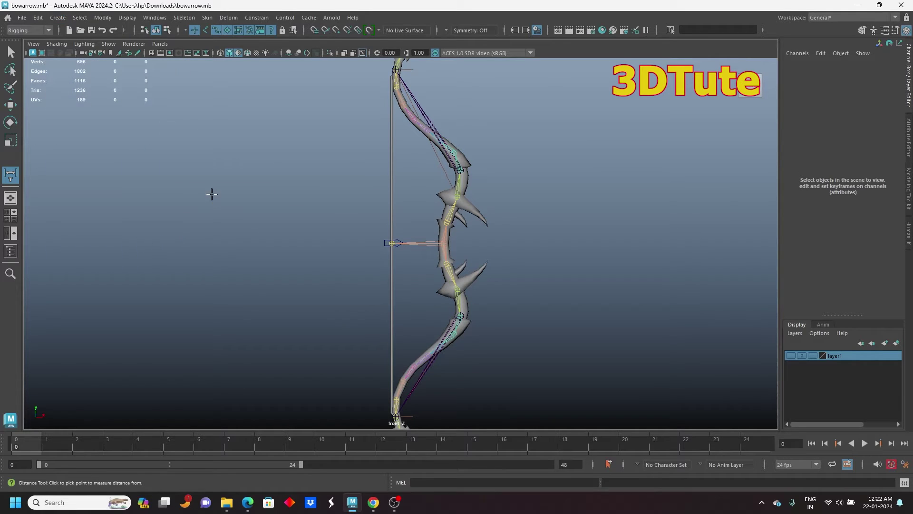
{"action": "left_click", "coordinate": [556, 217]}
{"action": "left_click", "coordinate": [328, 212]}
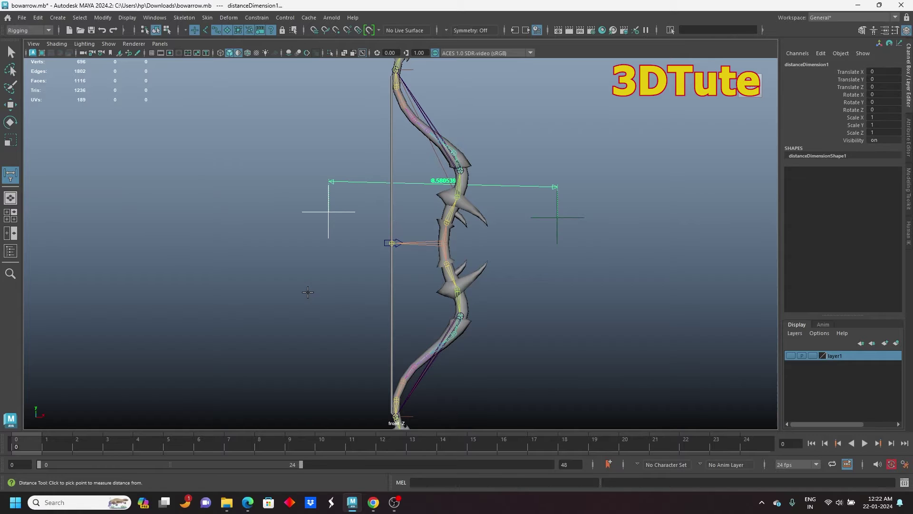
- Disable surface selection and parent the measurement's first locator under the bow grip's central joint
{"action": "key", "text": "w"}
{"action": "left_click_drag", "start_coordinate": [589, 196], "coordinate": [573, 251]}
{"action": "scroll", "coordinate": [572, 251], "scroll_direction": "up", "scroll_amount": 1}
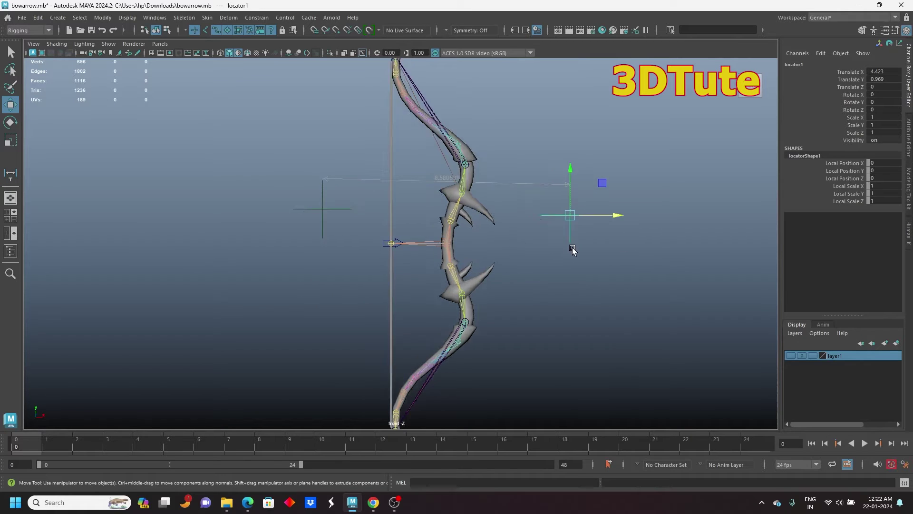
{"action": "scroll", "coordinate": [572, 250], "scroll_direction": "up", "scroll_amount": 2}
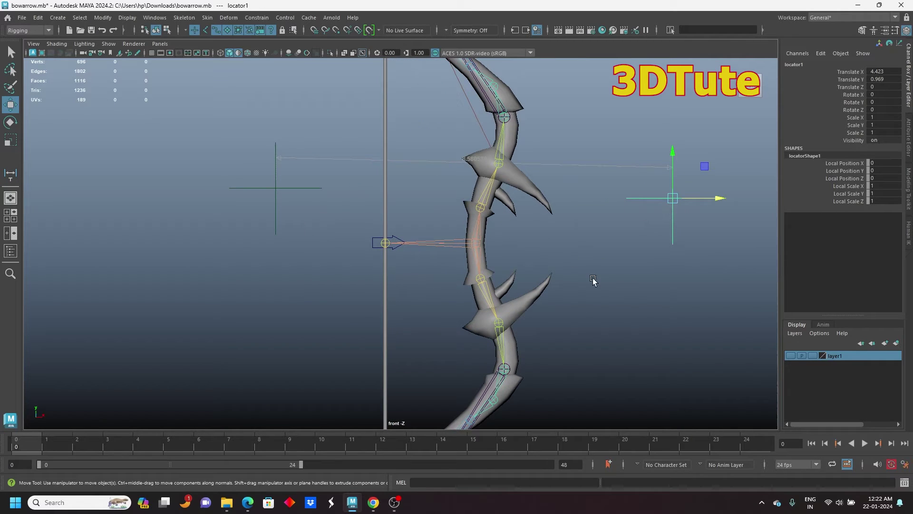
{"action": "left_click", "coordinate": [477, 244]}
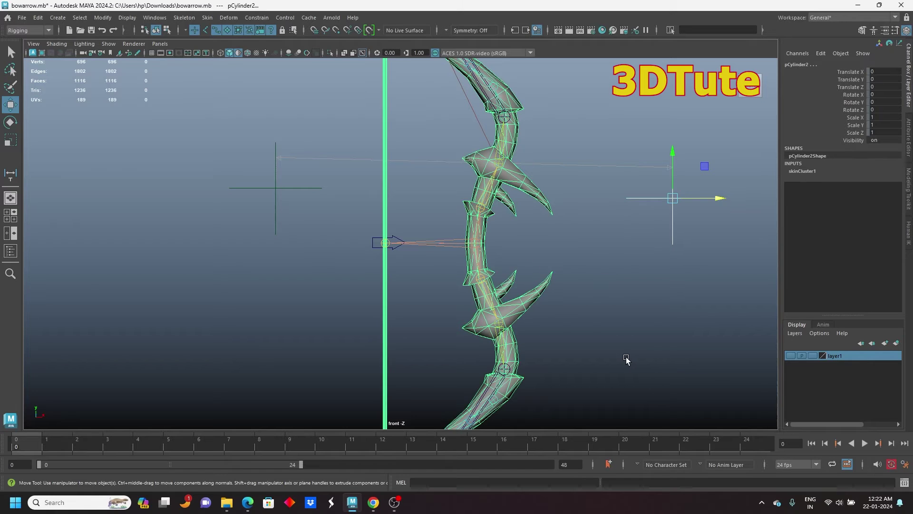
{"action": "key", "text": "ctrl+z"}
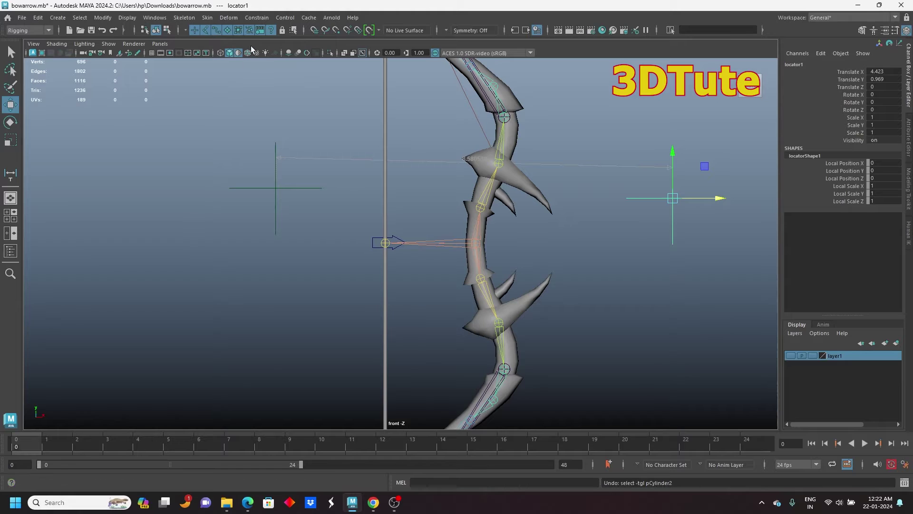
{"action": "left_click", "coordinate": [227, 32]}
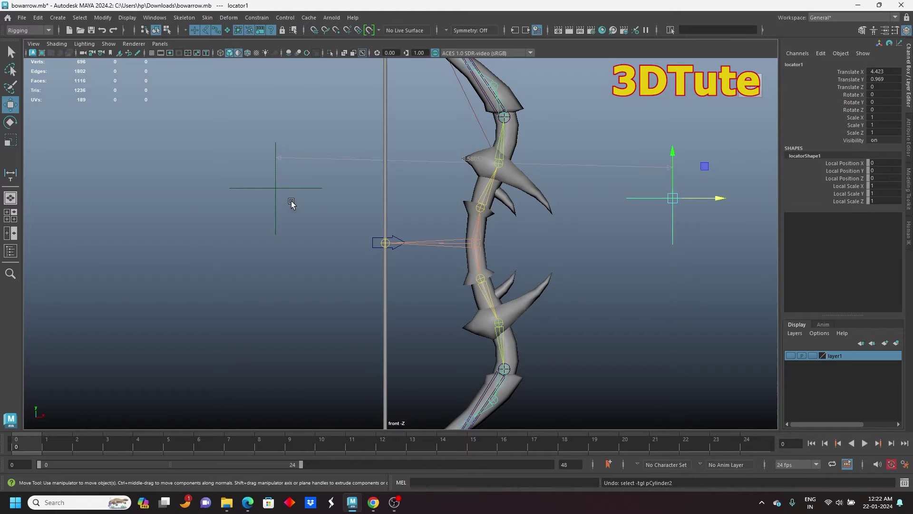
{"action": "left_click", "coordinate": [477, 244]}
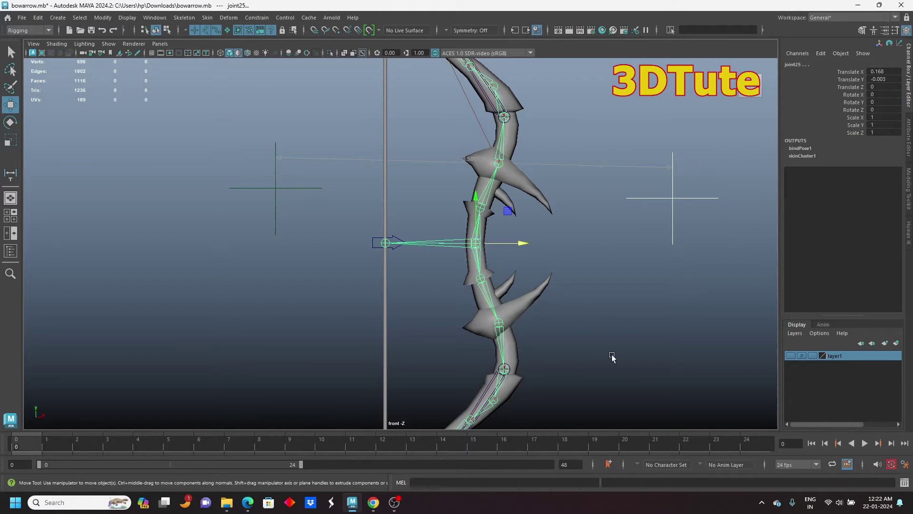
{"action": "key", "text": "ctrl+z"}
- Set the first locator's Translate X and Y to 0 to place it on the grip's central joint
{"action": "left_click", "coordinate": [673, 340]}
{"action": "left_click_drag", "start_coordinate": [645, 221], "coordinate": [702, 260]}
{"action": "left_click_drag", "start_coordinate": [878, 72], "coordinate": [883, 82]}
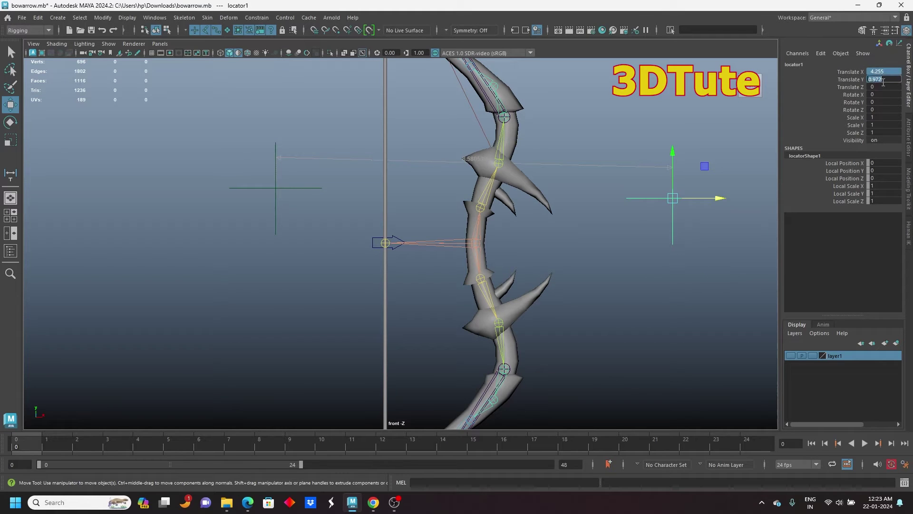
{"action": "type", "text": "0"}
{"action": "key", "text": "Return"}
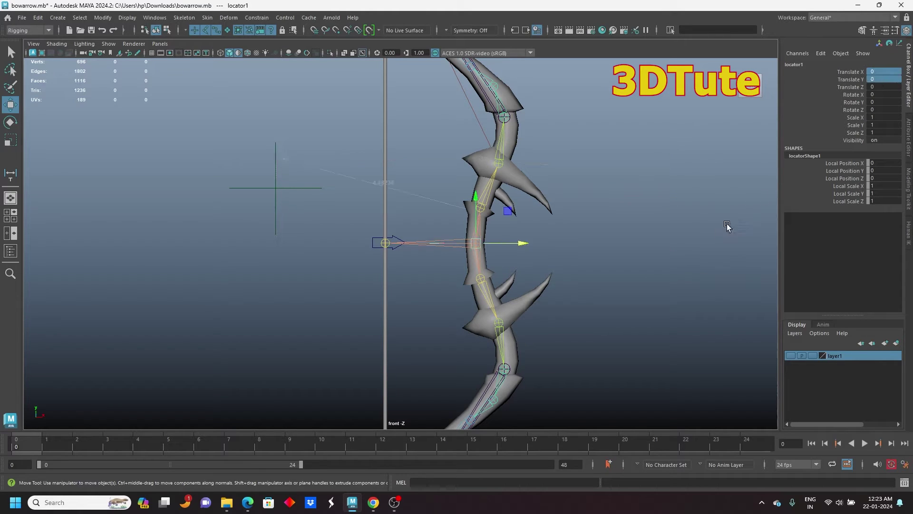
- Parent the measurement's second locator under the joint at the middle of the bowstring
{"action": "left_click", "coordinate": [601, 273]}
{"action": "scroll", "coordinate": [599, 265], "scroll_direction": "up", "scroll_amount": 3}
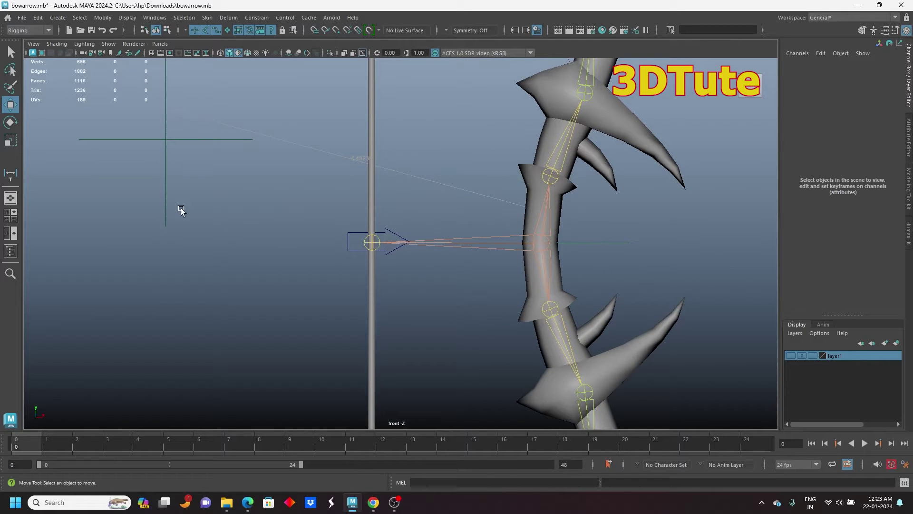
{"action": "left_click_drag", "start_coordinate": [115, 162], "coordinate": [187, 281]}
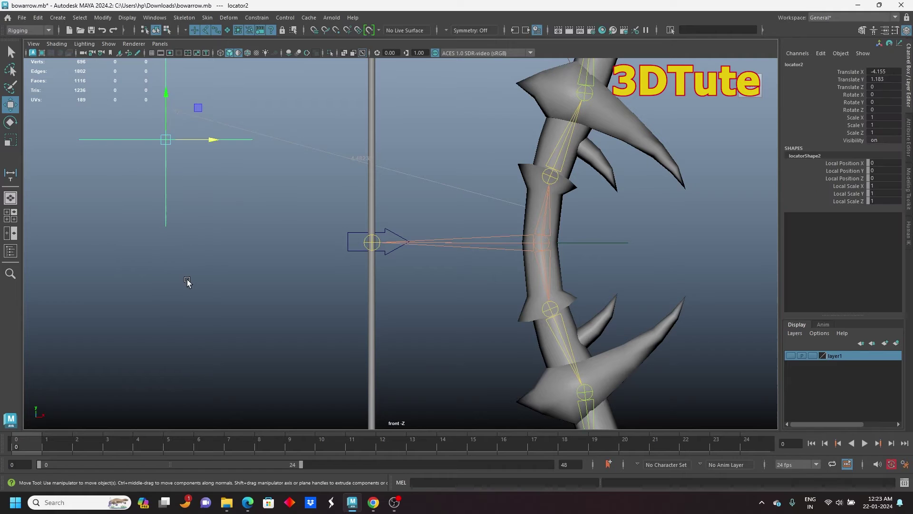
{"action": "left_click", "coordinate": [364, 244]}
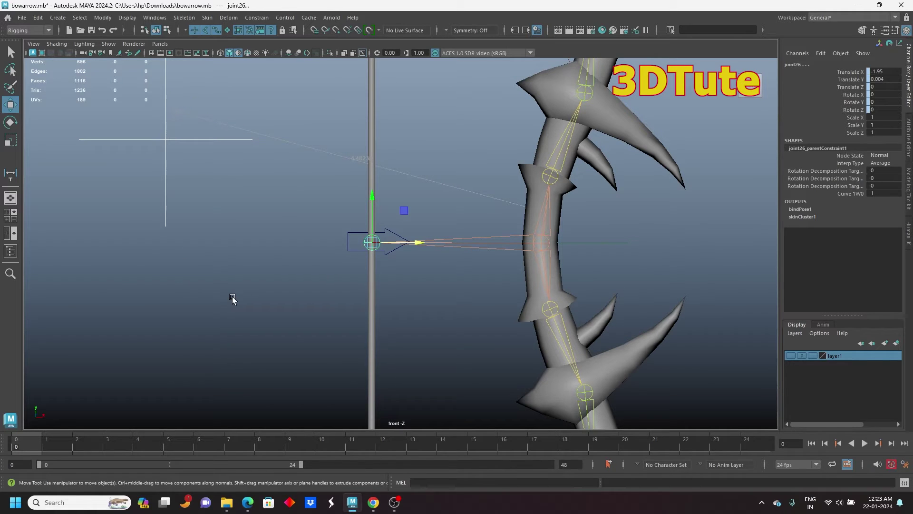
{"action": "key", "text": "ctrl+z"}
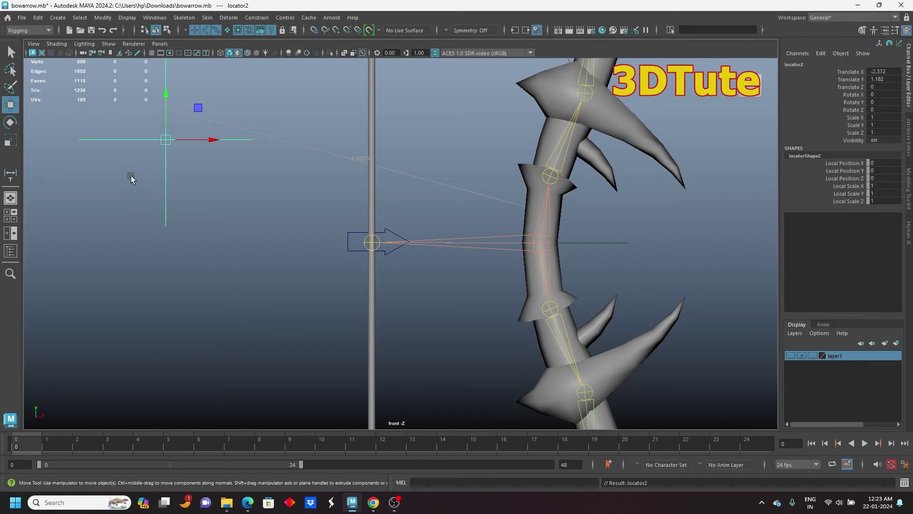
- Set the second locator's Translate X and Y to 0 to place it on the string joint, and clear the selection
{"action": "left_click_drag", "start_coordinate": [130, 176], "coordinate": [169, 220]}
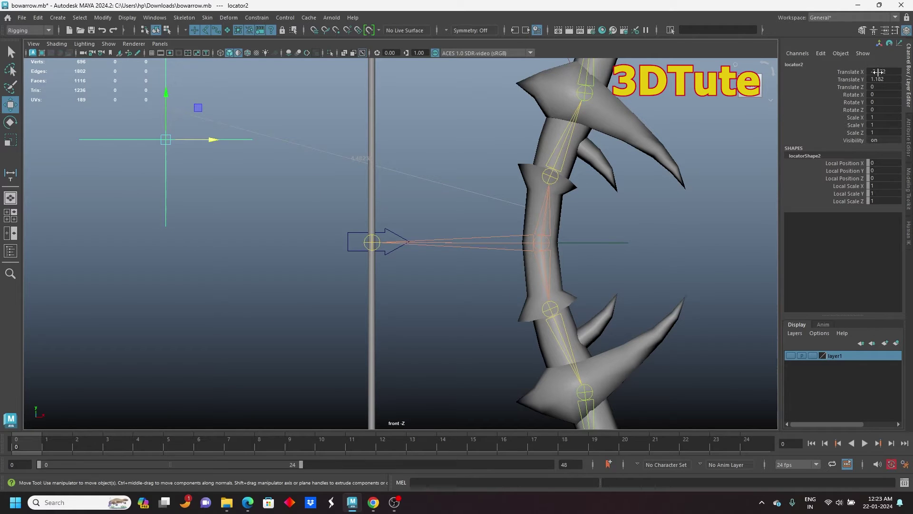
{"action": "left_click_drag", "start_coordinate": [879, 72], "coordinate": [883, 82]}
{"action": "type", "text": "0"}
{"action": "key", "text": "Return"}
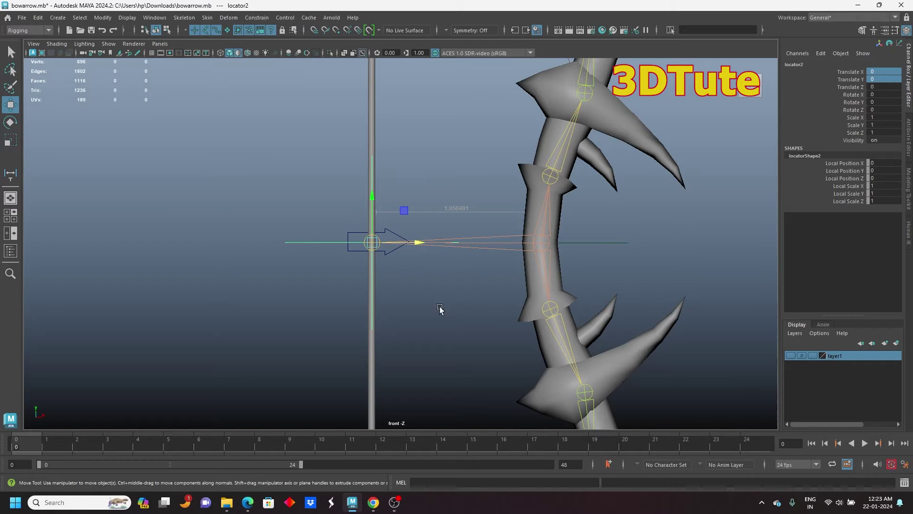
{"action": "left_click", "coordinate": [410, 345]}
- Test the distance measurement by pulling the arrow control away from the bow, undo the move and check the displayed distance up close
{"action": "left_click", "coordinate": [353, 237]}
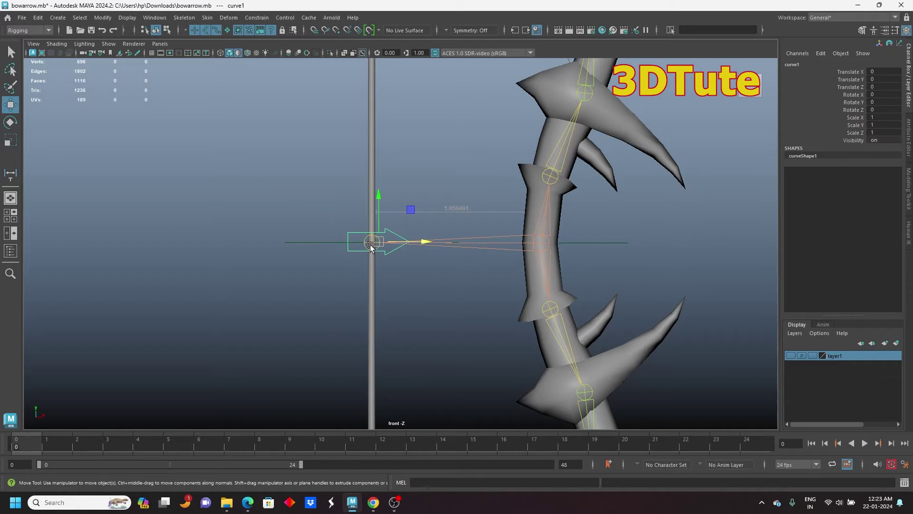
{"action": "left_click_drag", "start_coordinate": [373, 244], "coordinate": [105, 237]}
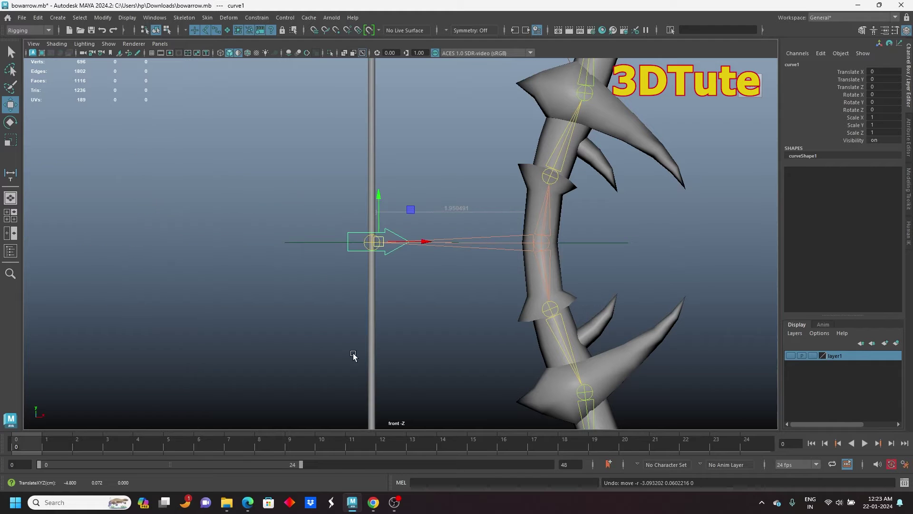
{"action": "key", "text": "ctrl+z"}
{"action": "scroll", "coordinate": [485, 315], "scroll_direction": "up", "scroll_amount": 3}
{"action": "middle_click_drag", "start_coordinate": [525, 284], "coordinate": [409, 326], "text": "alt"}
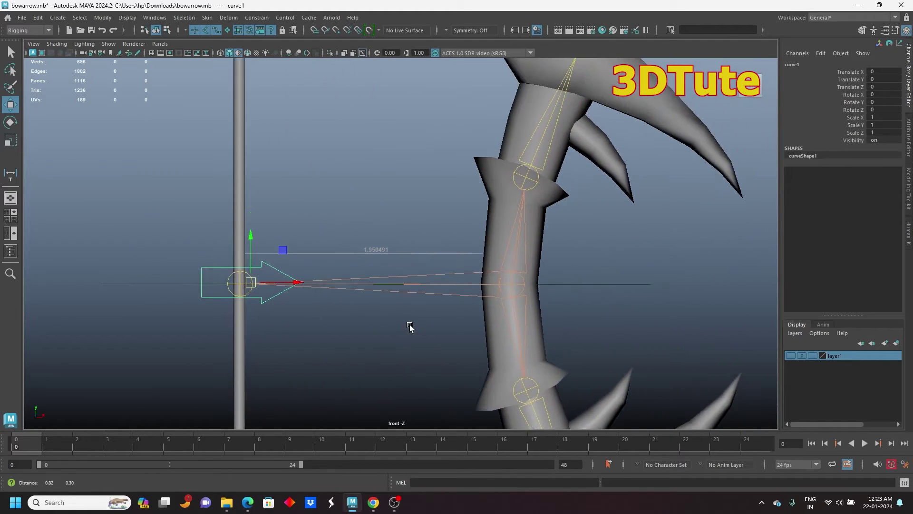
{"action": "scroll", "coordinate": [408, 326], "scroll_direction": "up", "scroll_amount": 2}
{"action": "scroll", "coordinate": [350, 302], "scroll_direction": "up", "scroll_amount": 2}
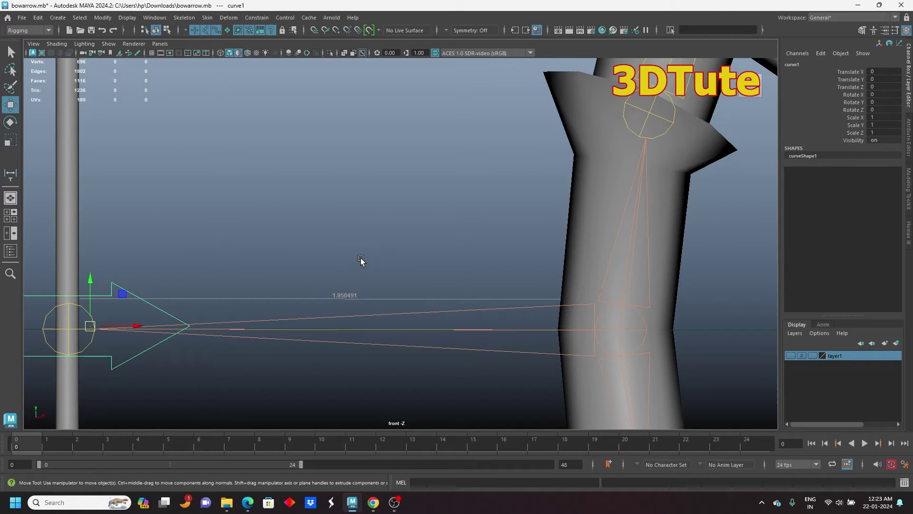
{"action": "scroll", "coordinate": [361, 258], "scroll_direction": "down", "scroll_amount": 5}
{"action": "scroll", "coordinate": [401, 258], "scroll_direction": "up", "scroll_amount": 2}
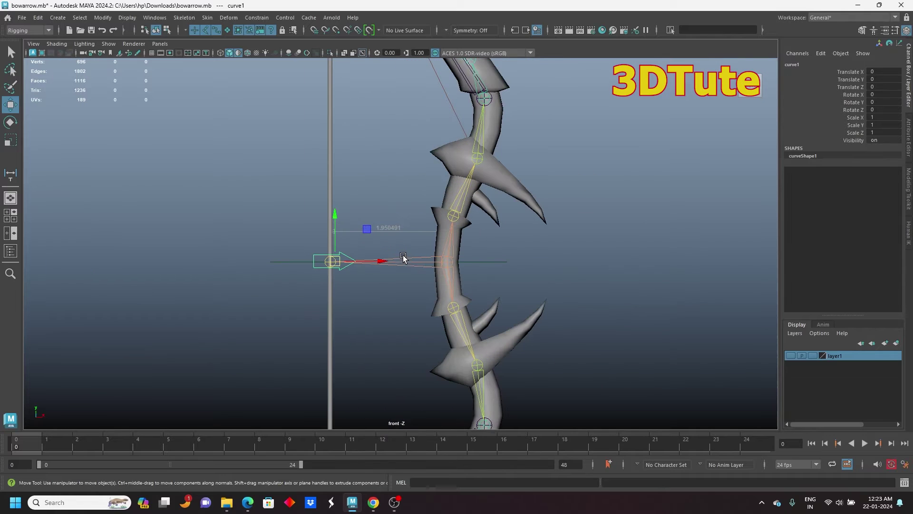
{"action": "middle_click_drag", "start_coordinate": [407, 205], "coordinate": [274, 179], "text": "alt"}
- Clear the selection and open the Expression Editor beside the bow
{"action": "left_click", "coordinate": [565, 219]}
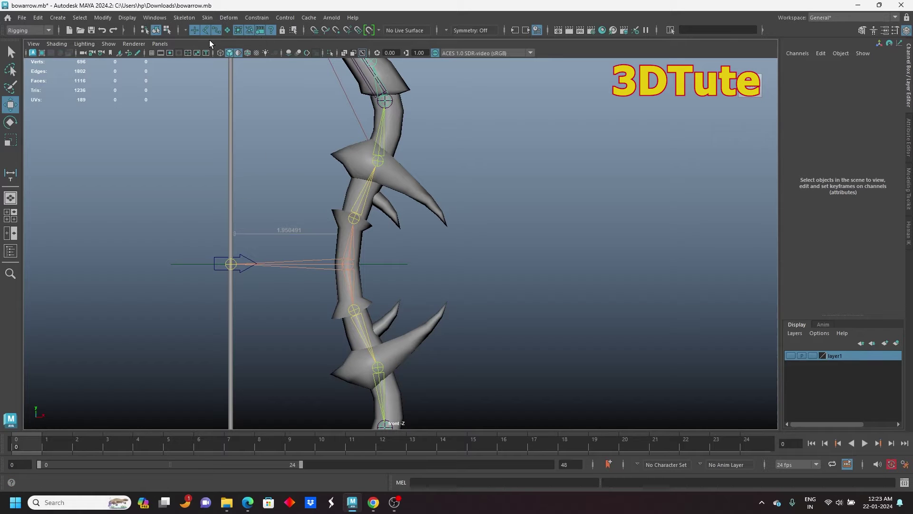
{"action": "left_click", "coordinate": [159, 17]}
{"action": "mouse_move", "coordinate": [193, 85]}
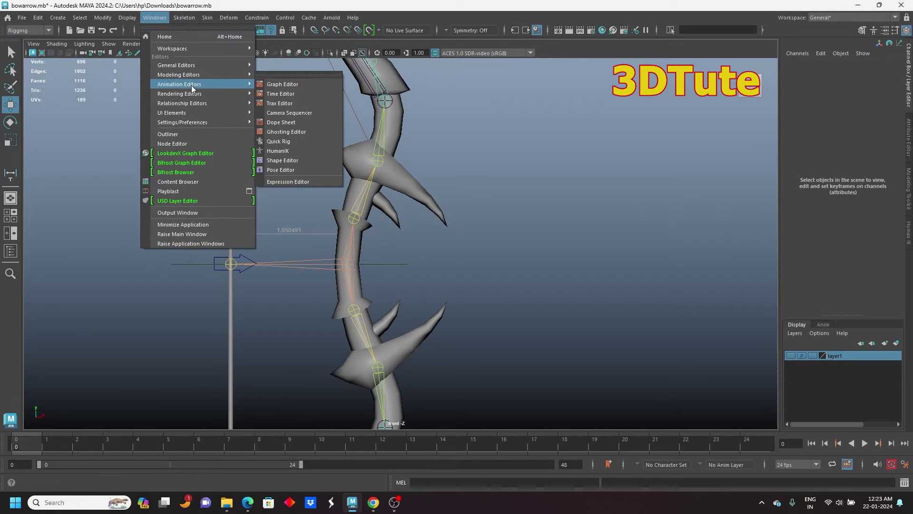
{"action": "left_click", "coordinate": [299, 182]}
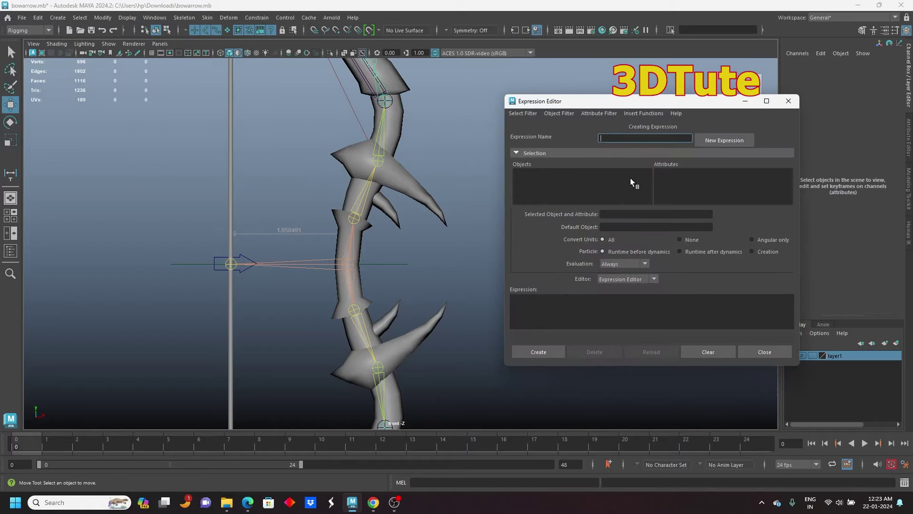
{"action": "left_click_drag", "start_coordinate": [598, 105], "coordinate": [591, 109]}
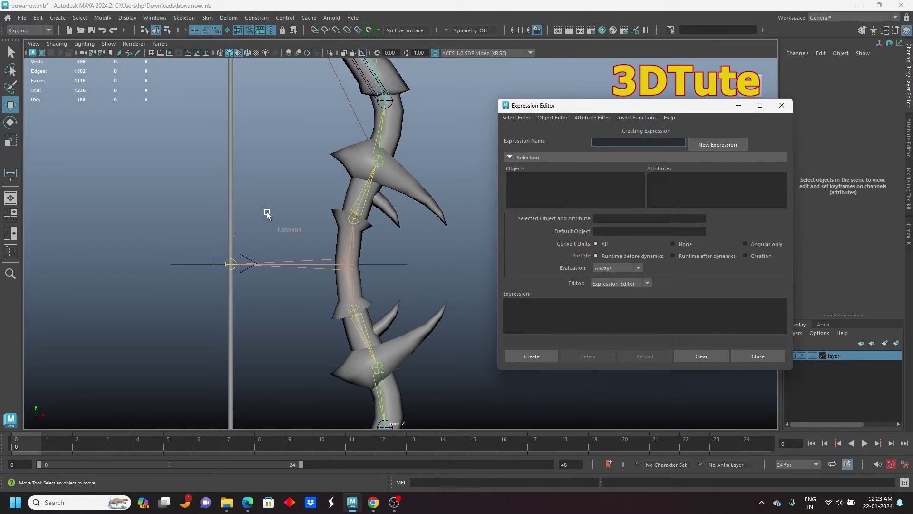
- Select the distance measurement and set the Expression Editor's selection filter to By Object/Attribute Name
{"action": "left_click_drag", "start_coordinate": [267, 212], "coordinate": [274, 243]}
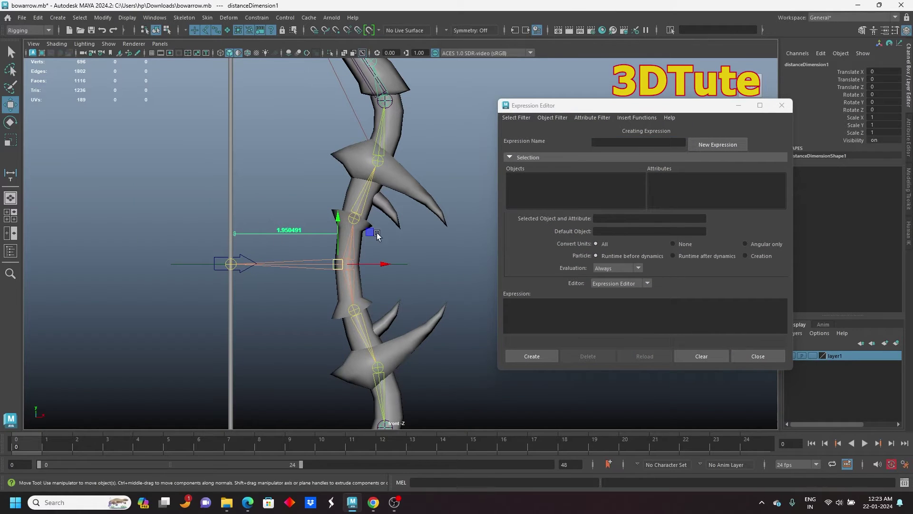
{"action": "left_click", "coordinate": [291, 238]}
{"action": "left_click", "coordinate": [273, 233]}
{"action": "left_click", "coordinate": [515, 118]}
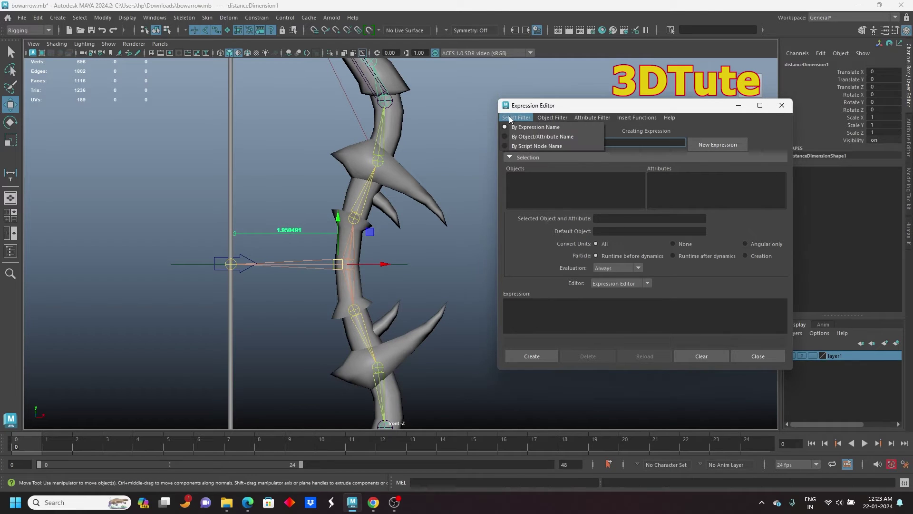
{"action": "left_click", "coordinate": [530, 137]}
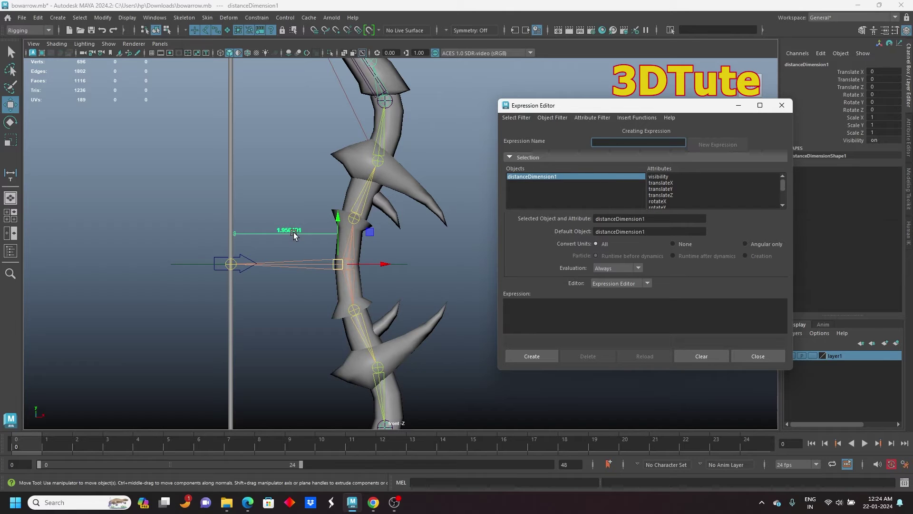
- Reselect the distance measurement and copy the name of its shape node, distanceDimensionShape1
{"action": "left_click", "coordinate": [284, 172]}
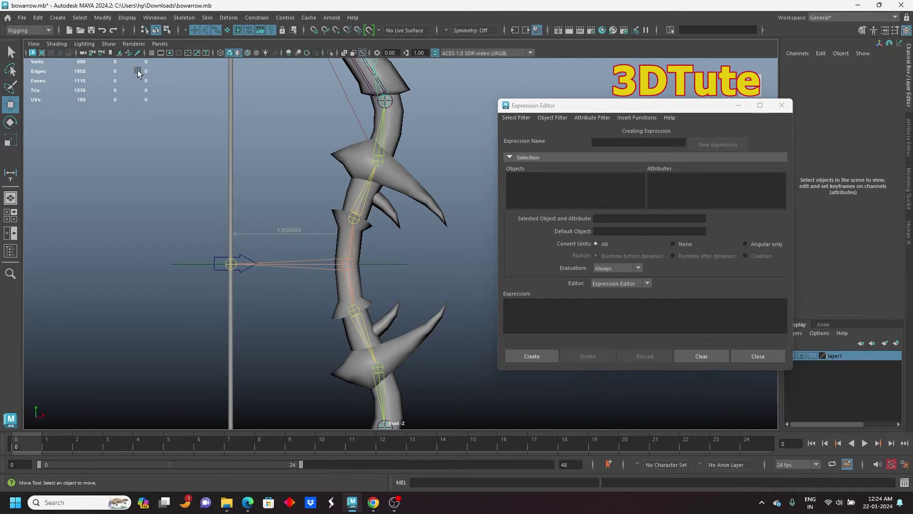
{"action": "left_click", "coordinate": [271, 234]}
{"action": "left_click_drag", "start_coordinate": [581, 110], "coordinate": [473, 290]}
{"action": "double_click", "coordinate": [815, 155]}
{"action": "key", "text": "ctrl+c"}
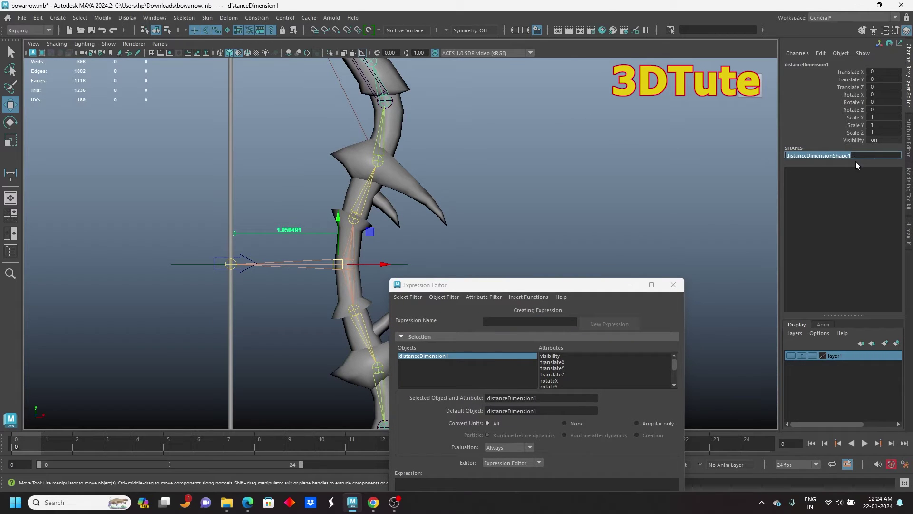
- Write the expression line "$dis=distanceDimensionShape1.distance-1.95;" using the copied shape name
{"action": "left_click_drag", "start_coordinate": [554, 285], "coordinate": [629, 145]}
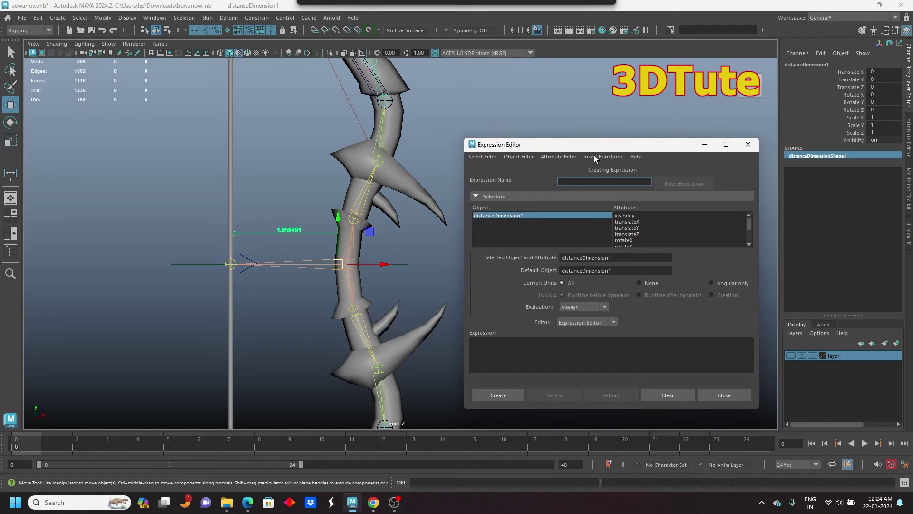
{"action": "left_click", "coordinate": [507, 351]}
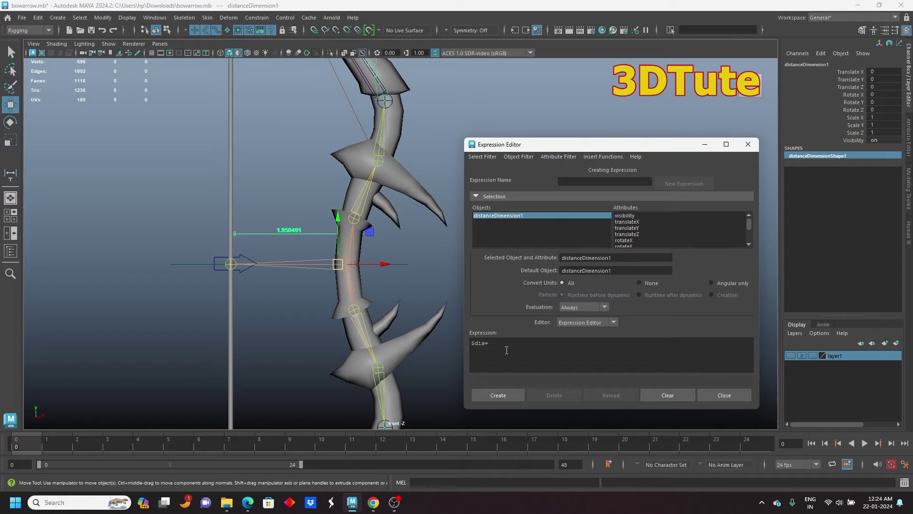
{"action": "key", "text": "ctrl+v"}
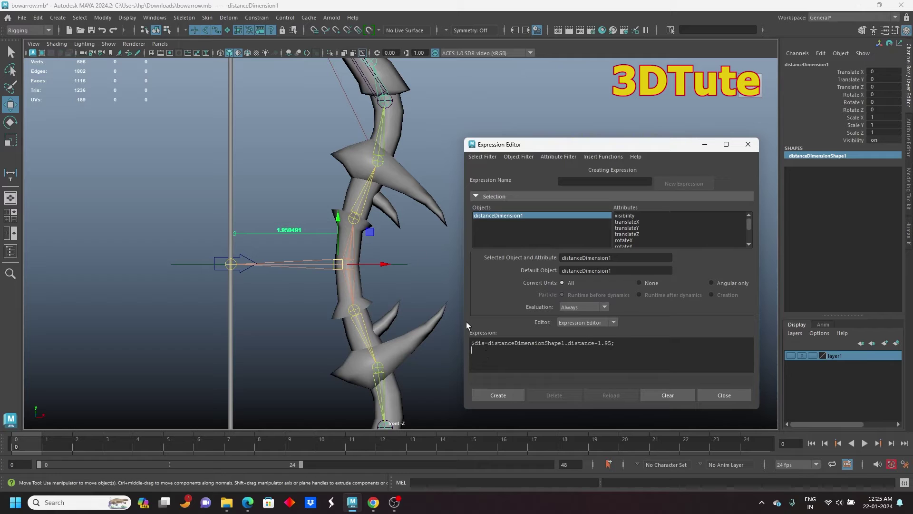
- Copy the distance expression line, select the upper limb's control up_ctrl and paste the line into its empty expression
{"action": "key", "text": "ctrl+a"}
{"action": "key", "text": "ctrl+c"}
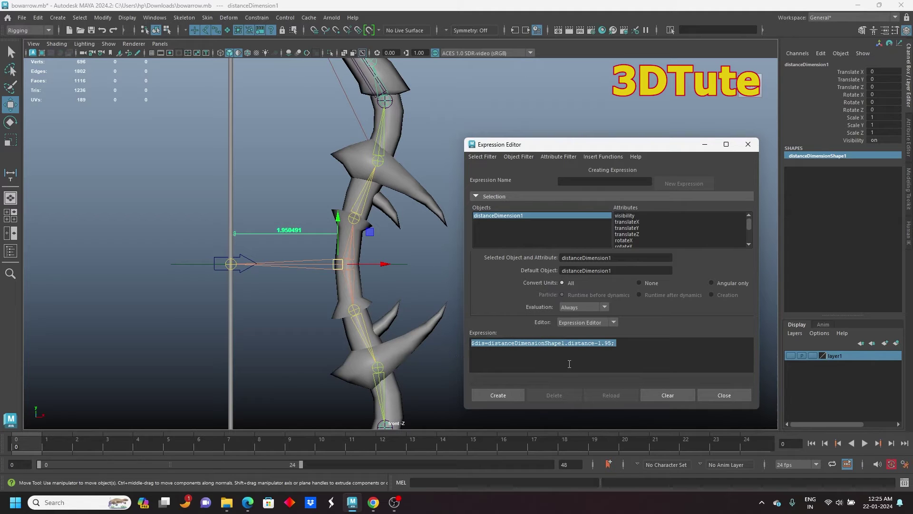
{"action": "left_click", "coordinate": [362, 80]}
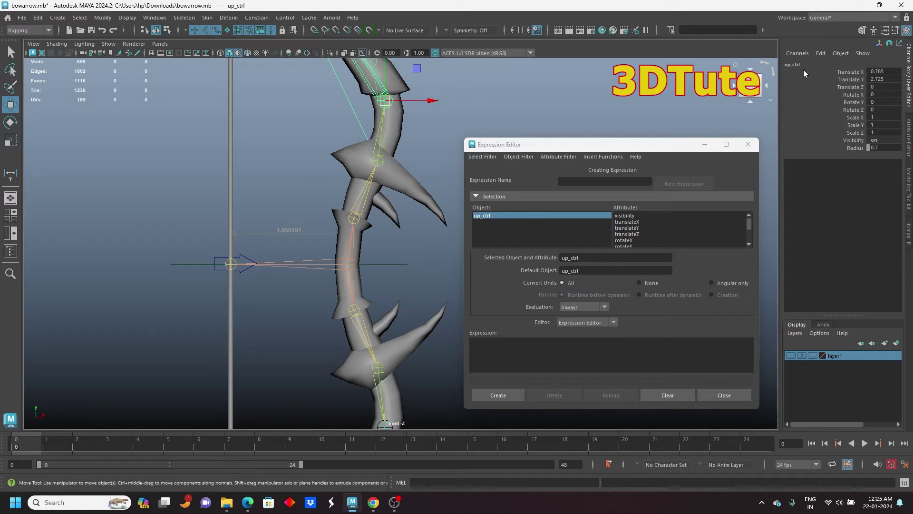
{"action": "left_click", "coordinate": [505, 348]}
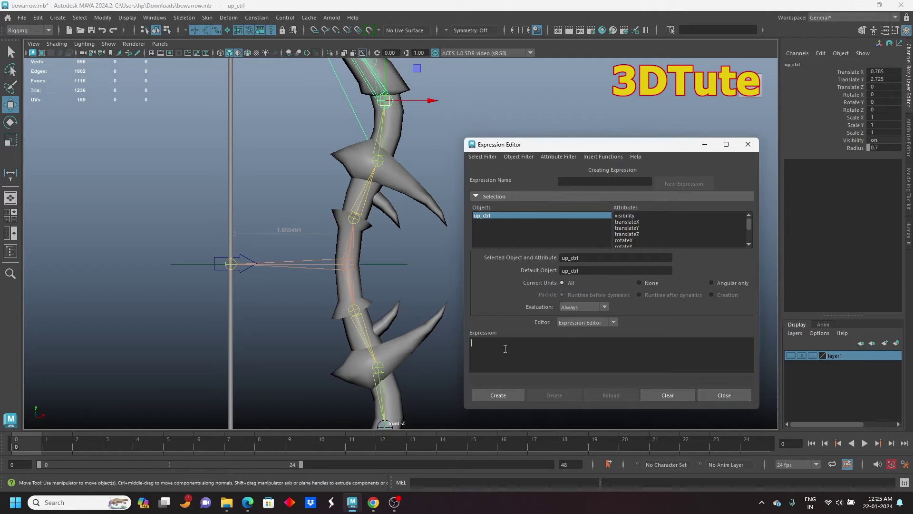
{"action": "key", "text": "ctrl+v"}
- Add the line "up_ctrl.rz=$dis;" to drive the upper control's Z rotation from the distance variable
{"action": "type", "text": "up_ct"}
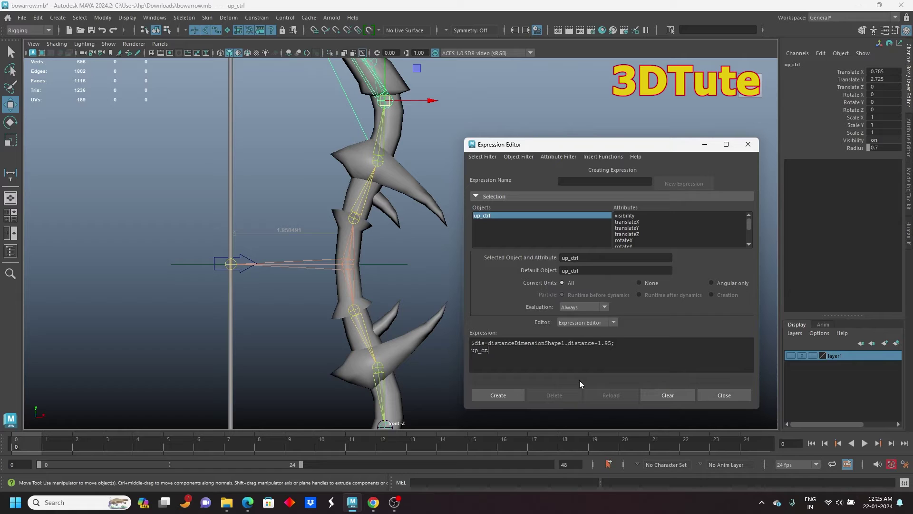
{"action": "type", "text": "rl.rz=$d"}
{"action": "type", "text": "is;"}
- Duplicate the up_ctrl line below itself and change the copy to "low_ctrl.rz=$dis;" for the lower control
{"action": "left_click_drag", "start_coordinate": [526, 351], "coordinate": [471, 351]}
{"action": "key", "text": "ctrl+c"}
{"action": "left_click", "coordinate": [537, 355]}
{"action": "key", "text": "ctrl+v"}
{"action": "left_click_drag", "start_coordinate": [479, 357], "coordinate": [468, 357]}
{"action": "type", "text": "low"}
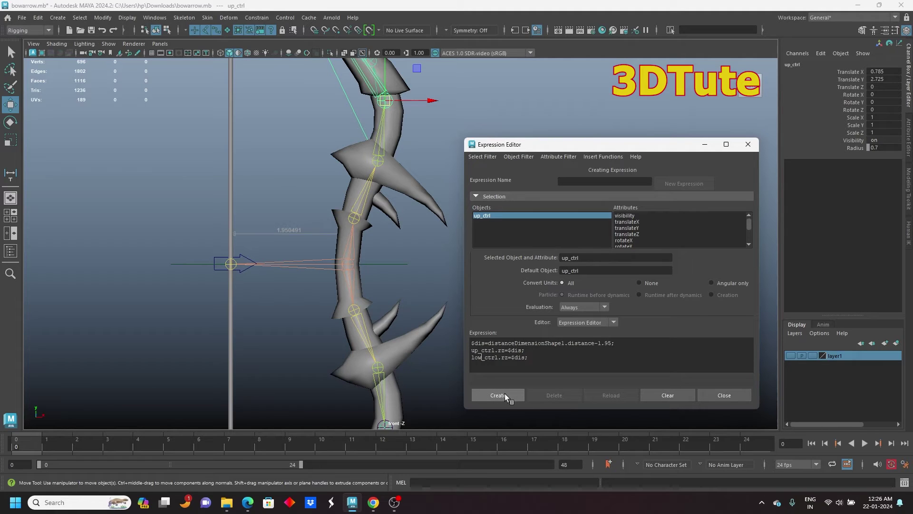
- Create the expression driving up_ctrl and low_ctrl Z rotation from the measured distance, and test it by pulling the string control back, undoing each pull
{"action": "left_click", "coordinate": [505, 394]}
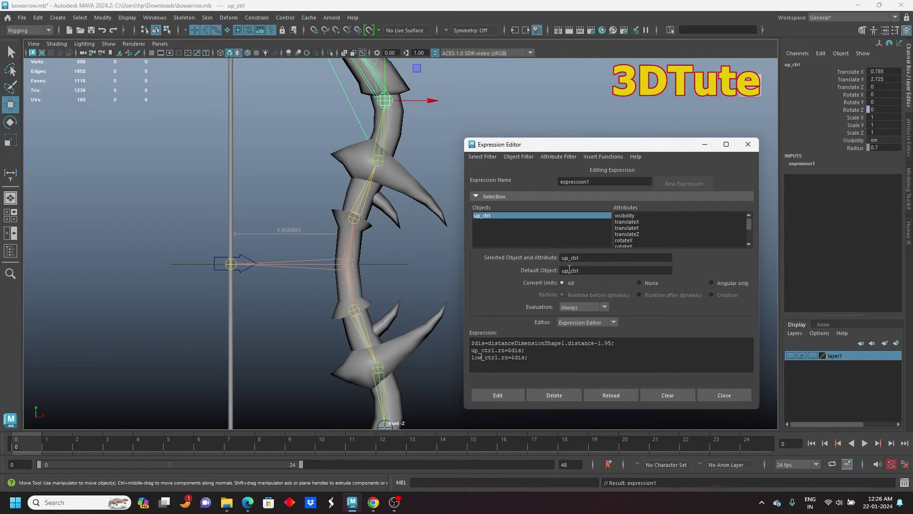
{"action": "left_click", "coordinate": [210, 268]}
{"action": "key", "text": "f"}
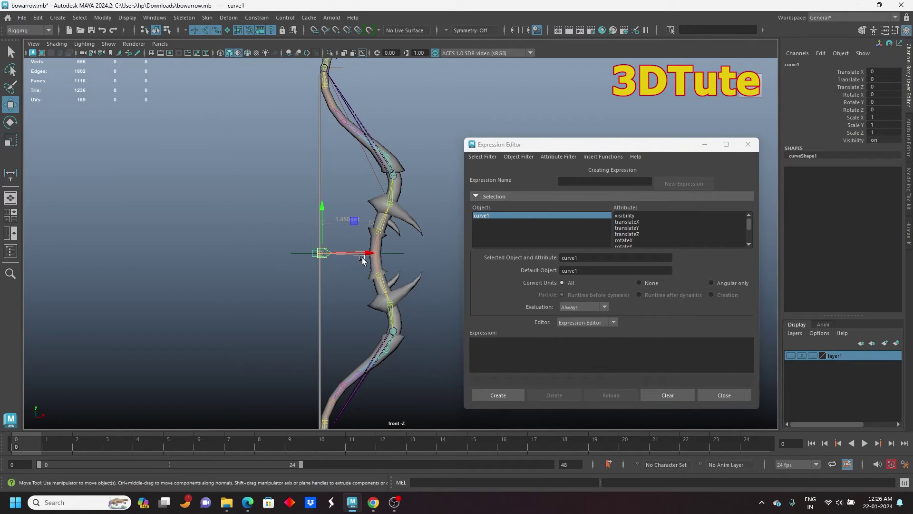
{"action": "left_click_drag", "start_coordinate": [367, 253], "coordinate": [242, 338]}
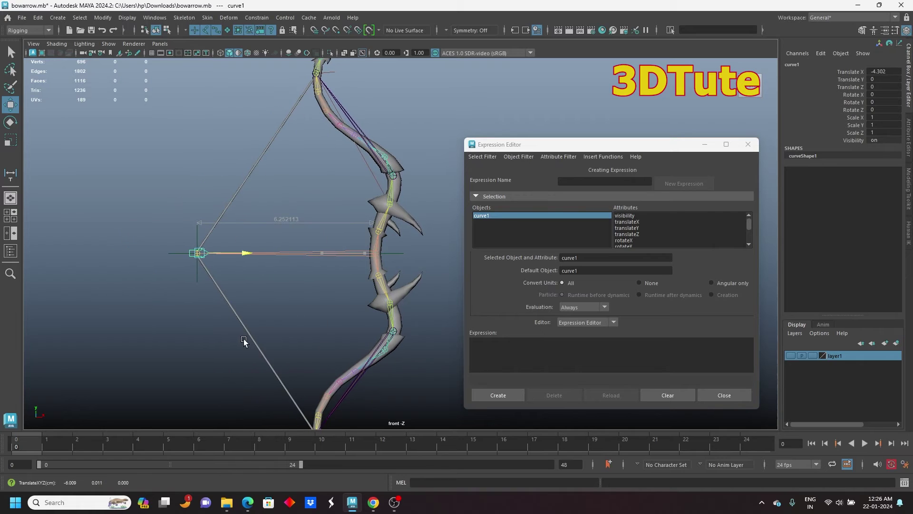
{"action": "key", "text": "ctrl+z"}
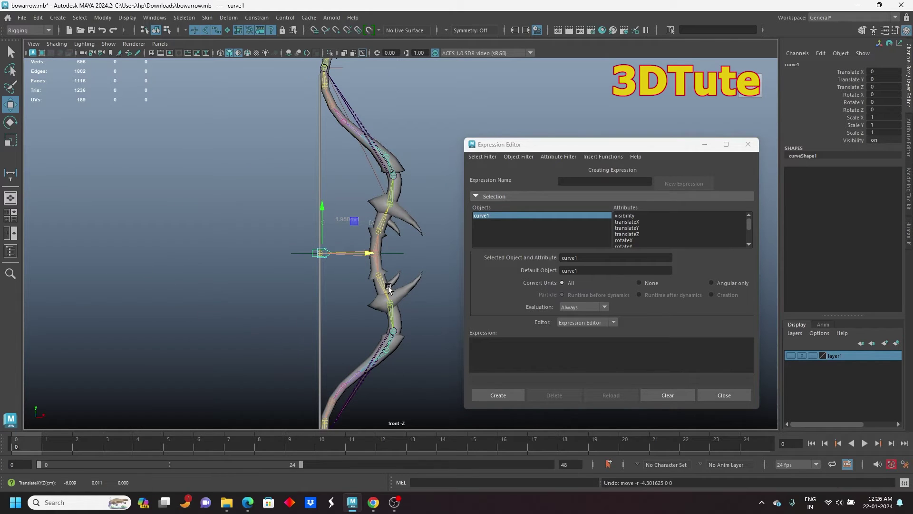
{"action": "left_click_drag", "start_coordinate": [356, 253], "coordinate": [205, 248]}
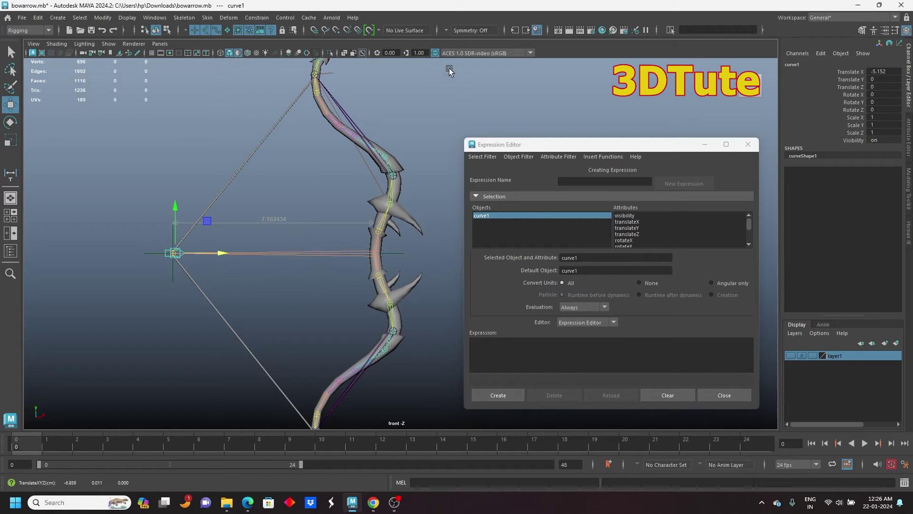
{"action": "key", "text": "ctrl+z"}
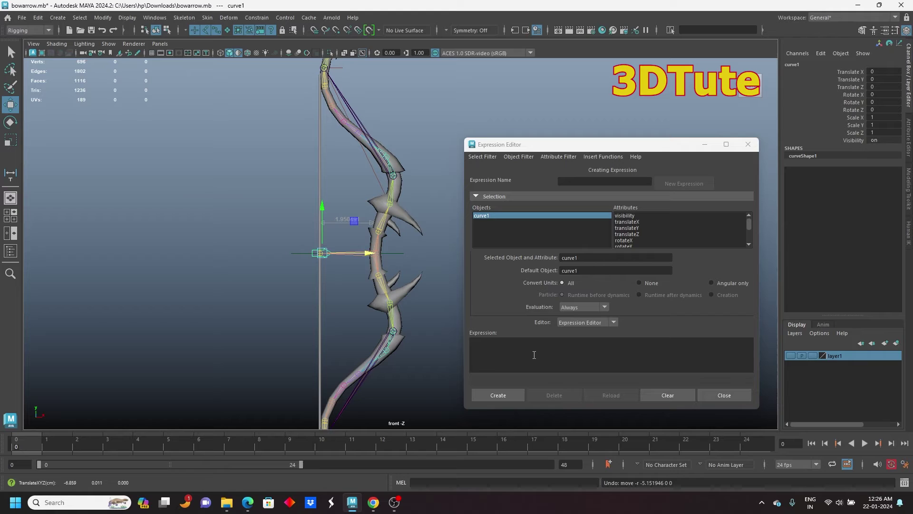
- Edit expression1 so that the rotateZ of both up_ctrl and low_ctrl equals $dis*4
{"action": "left_click", "coordinate": [482, 157]}
{"action": "left_click", "coordinate": [493, 166]}
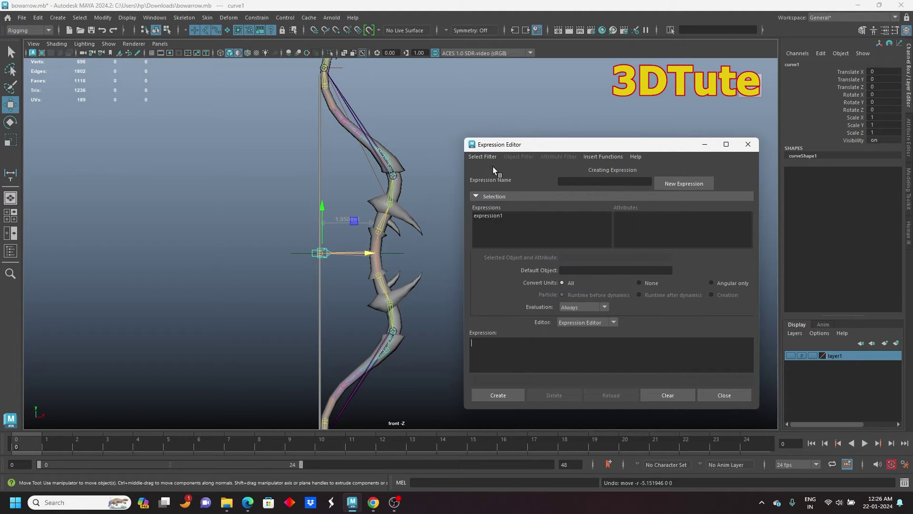
{"action": "left_click", "coordinate": [486, 215]}
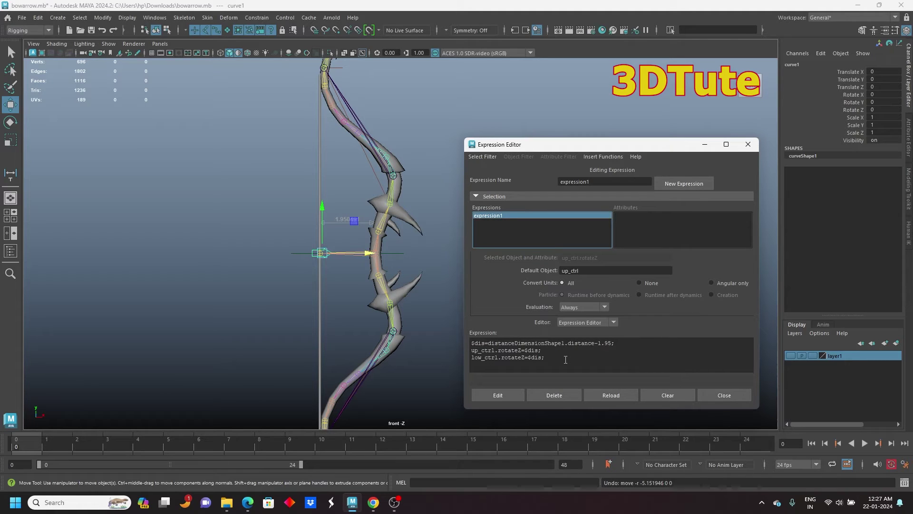
{"action": "left_click", "coordinate": [526, 350]}
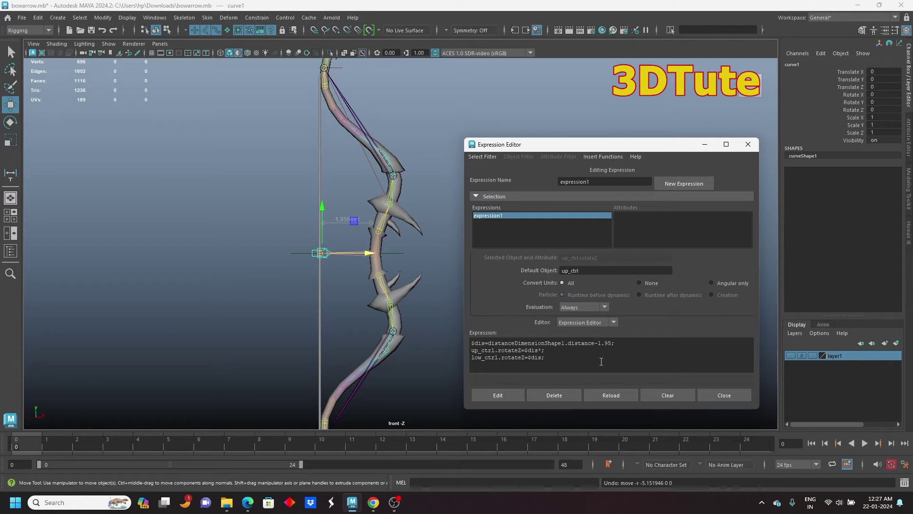
{"action": "type", "text": "4"}
{"action": "type", "text": "*"}
{"action": "left_click", "coordinate": [499, 396]}
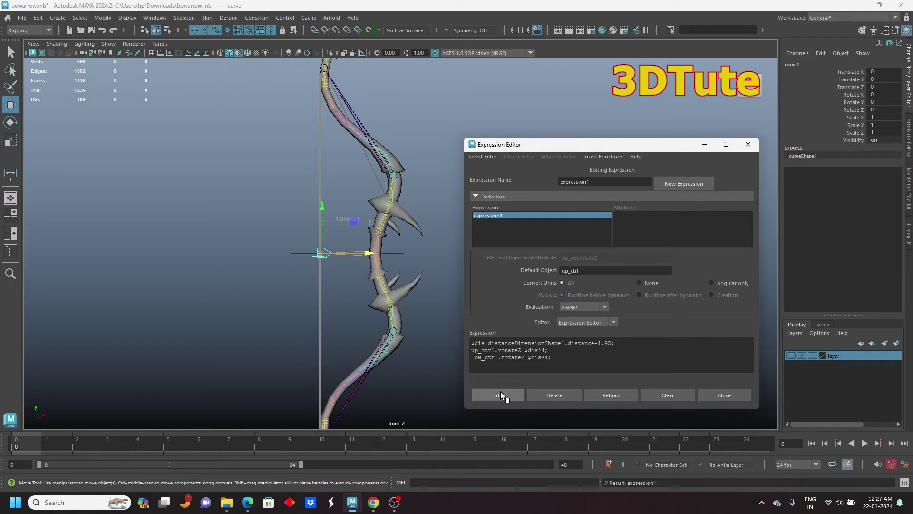
- Test the bow's bend by pulling the string control back, undo the move, and close the Expression Editor
{"action": "left_click_drag", "start_coordinate": [358, 256], "coordinate": [197, 325]}
{"action": "key", "text": "ctrl+z"}
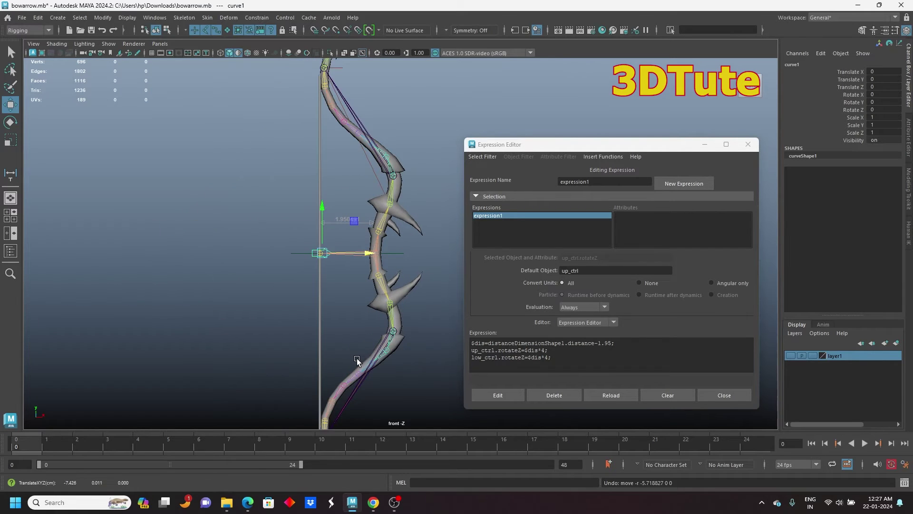
{"action": "left_click", "coordinate": [723, 396]}
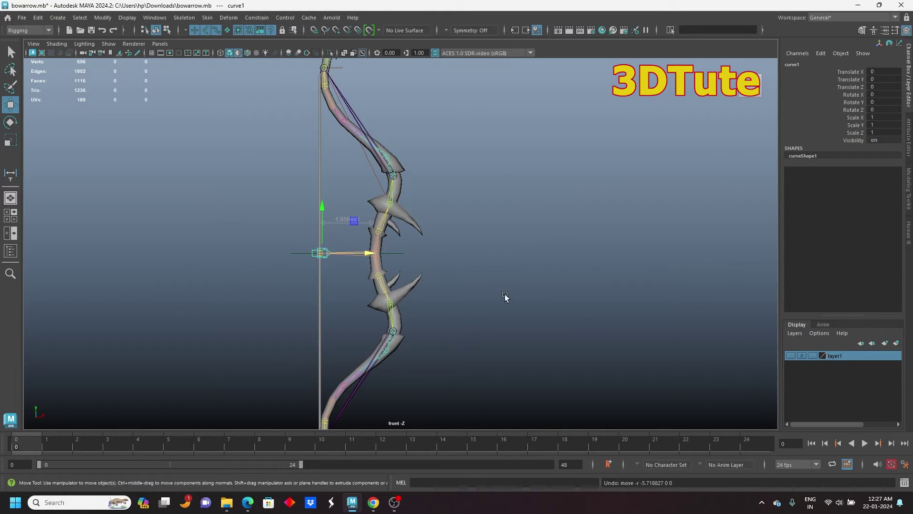
- Draw a NURBS circle with a radius of about 1.15 around the bow's grip in the top view
{"action": "scroll", "coordinate": [326, 295], "scroll_direction": "up", "scroll_amount": 4}
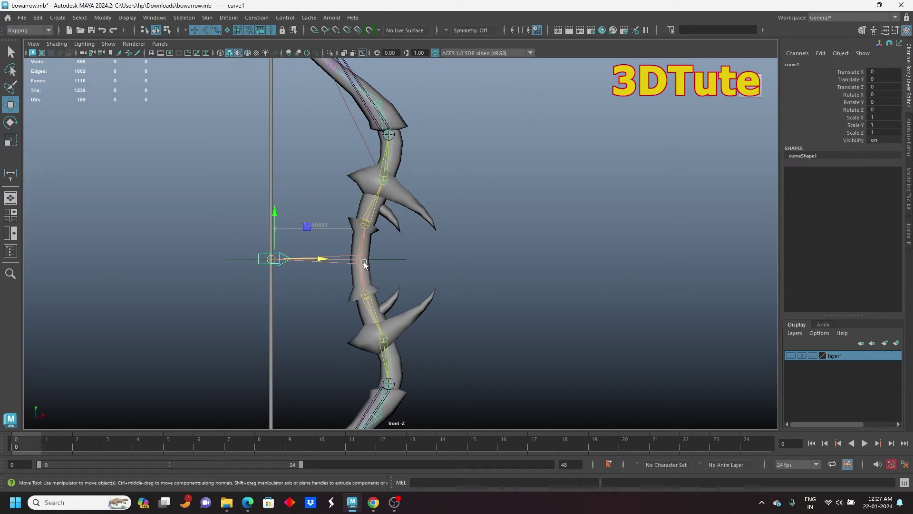
{"action": "scroll", "coordinate": [445, 264], "scroll_direction": "down", "scroll_amount": 2}
{"action": "scroll", "coordinate": [447, 267], "scroll_direction": "up", "scroll_amount": 4}
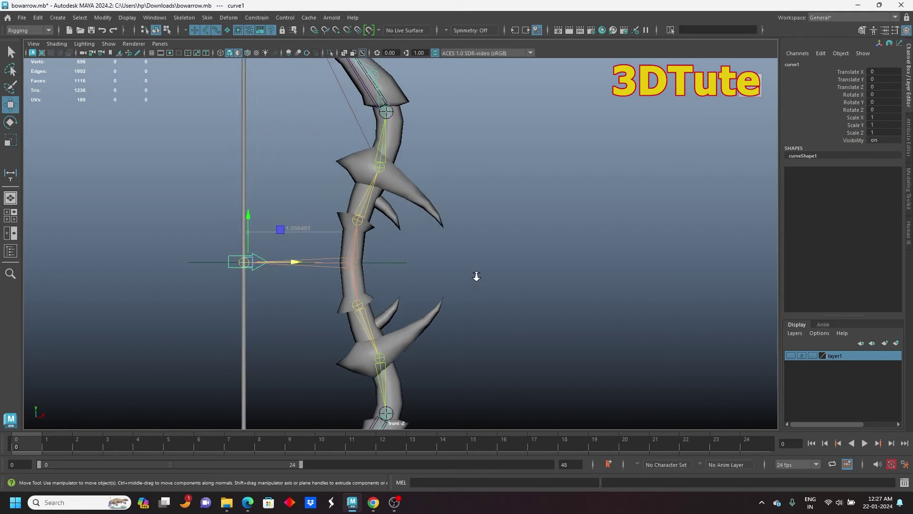
{"action": "scroll", "coordinate": [477, 276], "scroll_direction": "down", "scroll_amount": 1}
{"action": "left_click", "coordinate": [507, 274]}
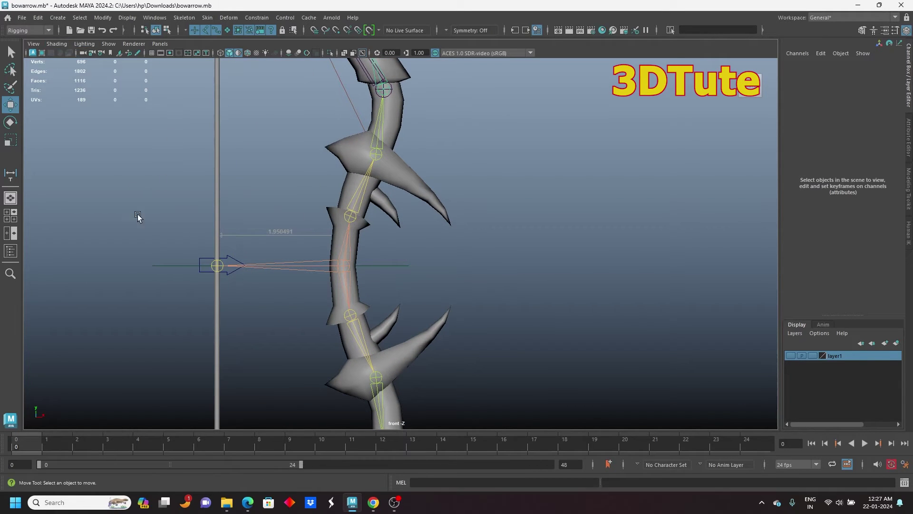
{"action": "left_click", "coordinate": [57, 17]}
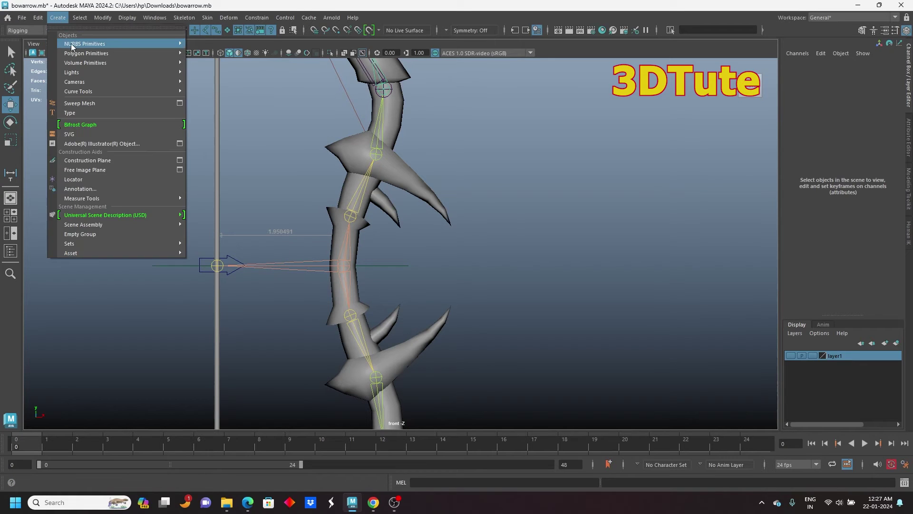
{"action": "mouse_move", "coordinate": [140, 46]}
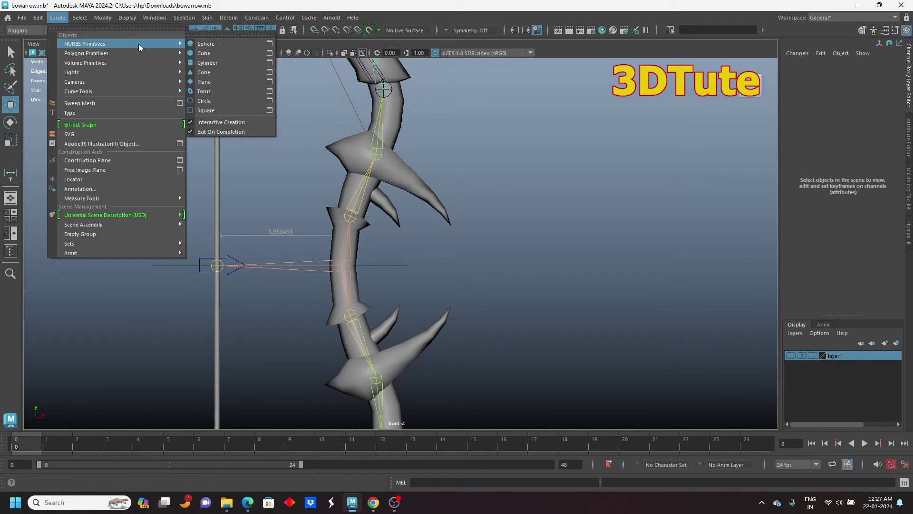
{"action": "left_click", "coordinate": [217, 100]}
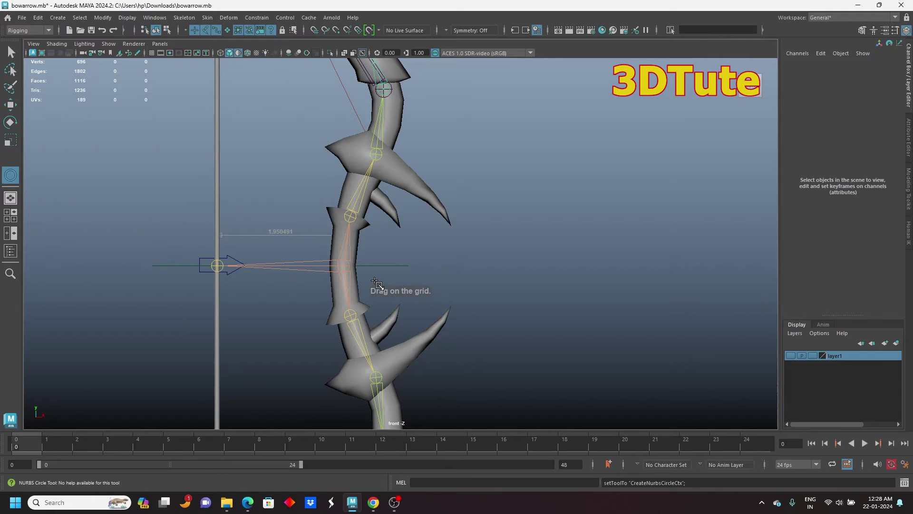
{"action": "key", "text": "space"}
{"action": "key", "text": "space"}
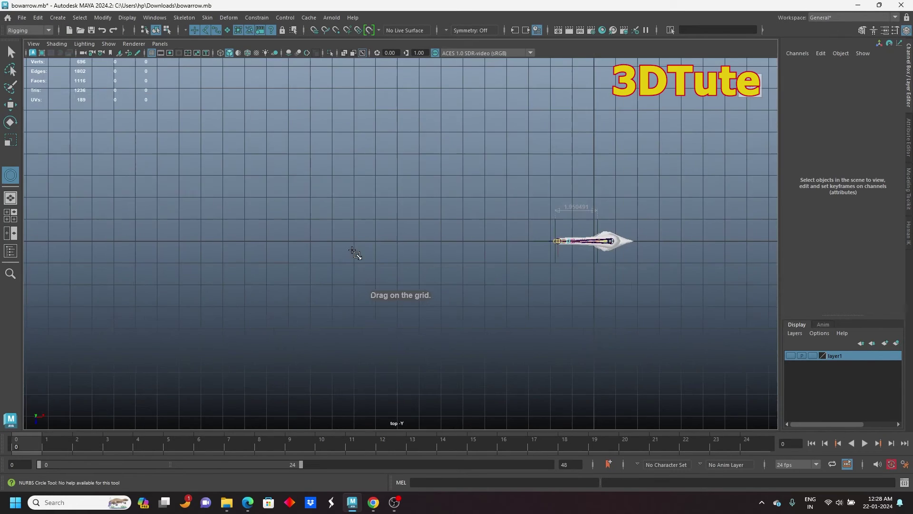
{"action": "left_click_drag", "start_coordinate": [615, 241], "coordinate": [640, 244]}
- Snap the circle along X onto the bow's central joint in the front view, at Translate X 0.149
{"action": "key", "text": "space"}
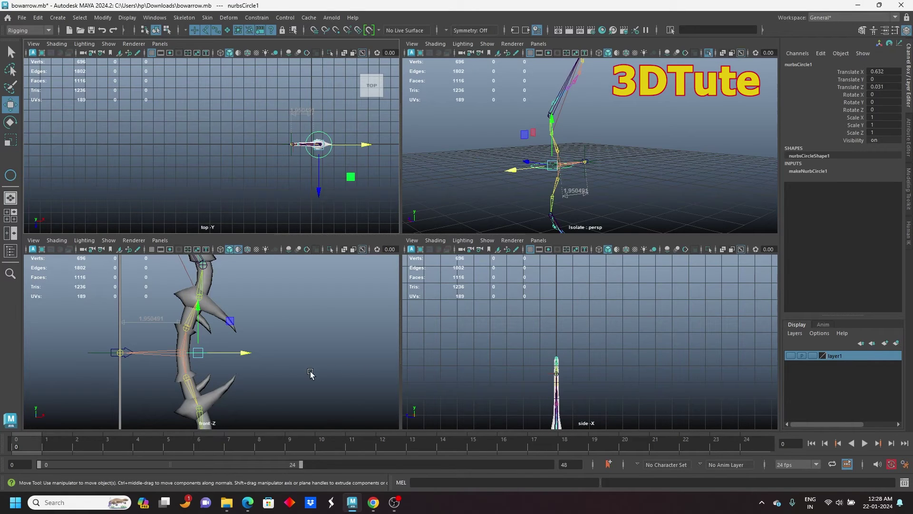
{"action": "key", "text": "space"}
{"action": "scroll", "coordinate": [430, 316], "scroll_direction": "up", "scroll_amount": 2}
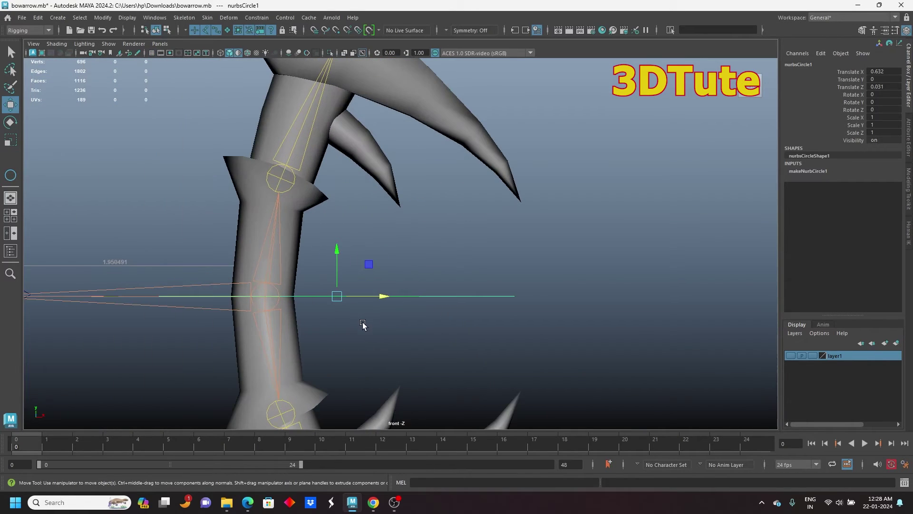
{"action": "scroll", "coordinate": [300, 311], "scroll_direction": "up", "scroll_amount": 2}
{"action": "left_click_drag", "start_coordinate": [276, 302], "coordinate": [247, 305]}
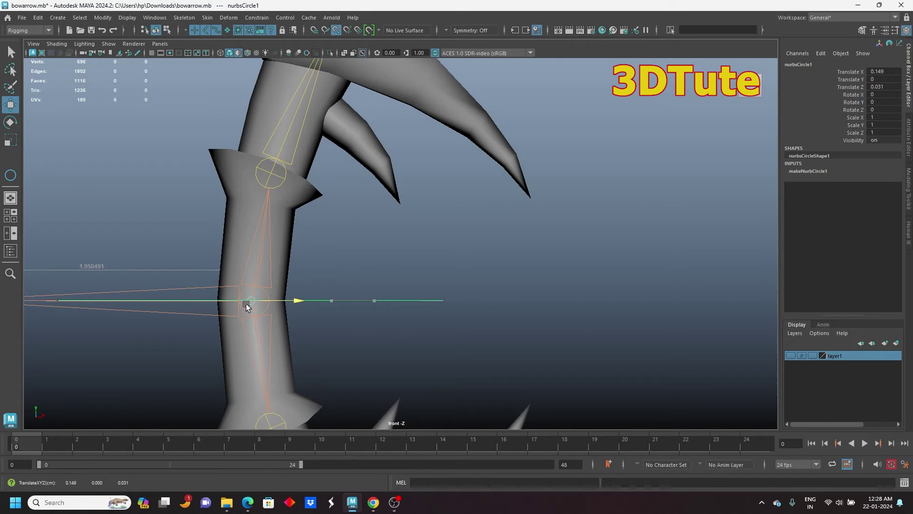
- Reduce the NURBS circle's radius to 0.954 in its creation inputs, checking its size in the perspective view
{"action": "key", "text": "space"}
{"action": "key", "text": "space"}
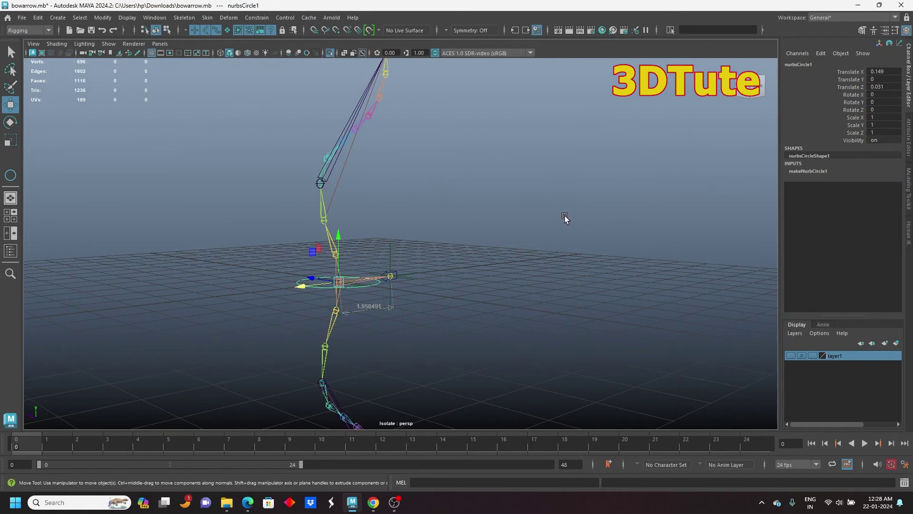
{"action": "scroll", "coordinate": [562, 238], "scroll_direction": "down", "scroll_amount": 4}
{"action": "left_click_drag", "start_coordinate": [558, 257], "coordinate": [474, 314], "text": "alt"}
{"action": "scroll", "coordinate": [475, 314], "scroll_direction": "up", "scroll_amount": 5}
{"action": "scroll", "coordinate": [500, 278], "scroll_direction": "up", "scroll_amount": 4}
{"action": "middle_click_drag", "start_coordinate": [565, 316], "coordinate": [462, 245], "text": "alt"}
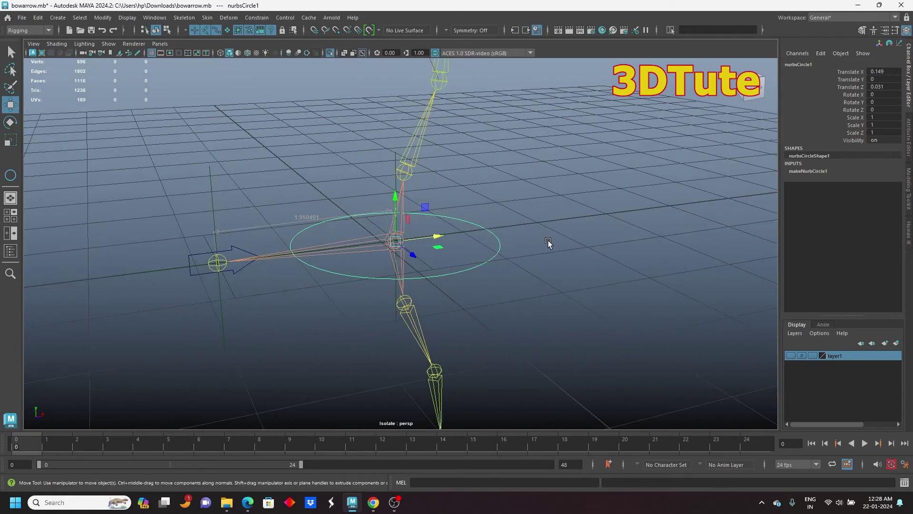
{"action": "left_click_drag", "start_coordinate": [548, 242], "coordinate": [757, 191], "text": "alt"}
{"action": "left_click", "coordinate": [807, 171]}
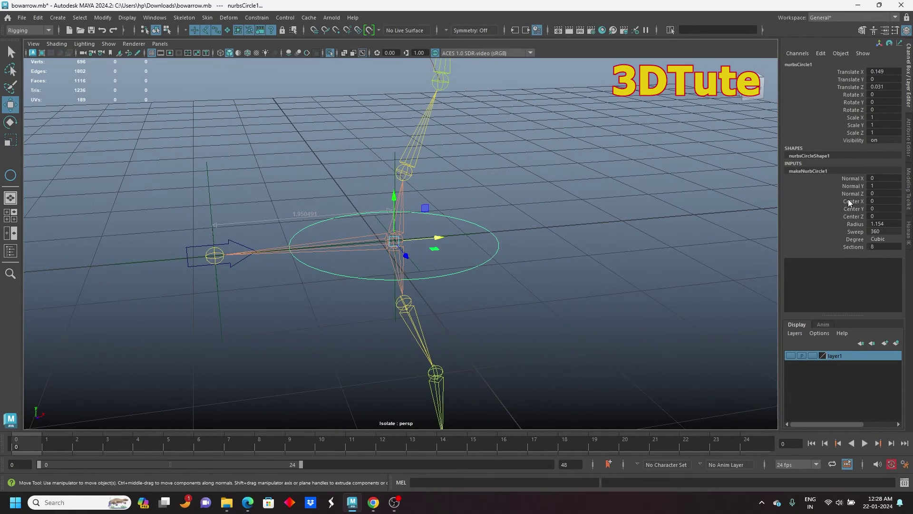
{"action": "left_click", "coordinate": [855, 224]}
{"action": "middle_click_drag", "start_coordinate": [626, 224], "coordinate": [611, 224]}
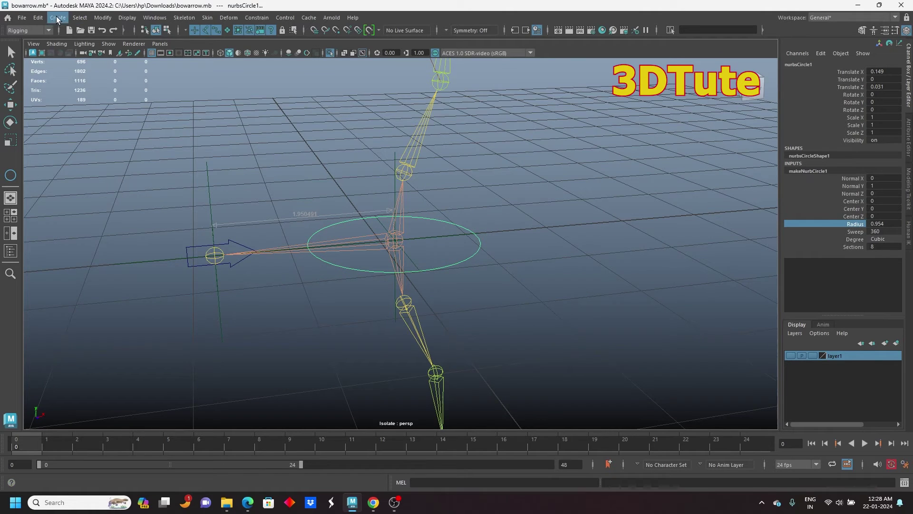
- Freeze the transformations of the circle control around the bow's grip
{"action": "left_click", "coordinate": [102, 18]}
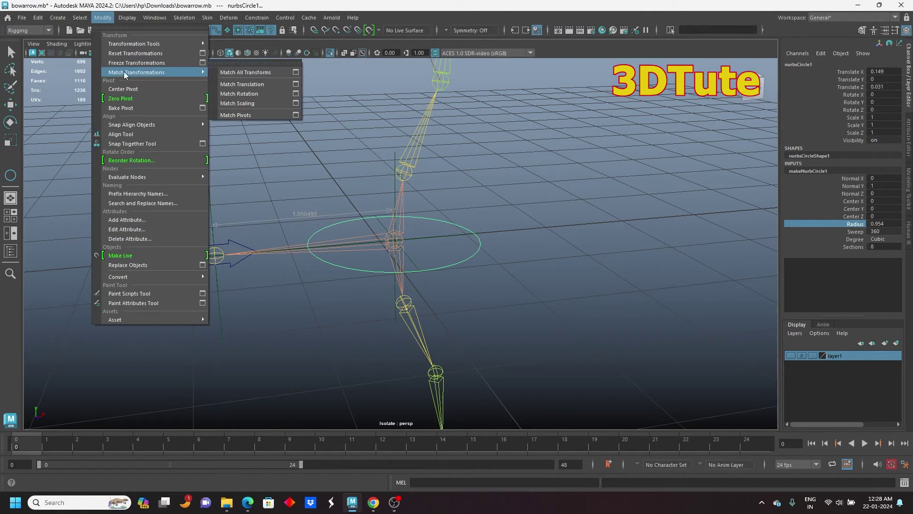
{"action": "left_click", "coordinate": [143, 62]}
{"action": "key", "text": "f"}
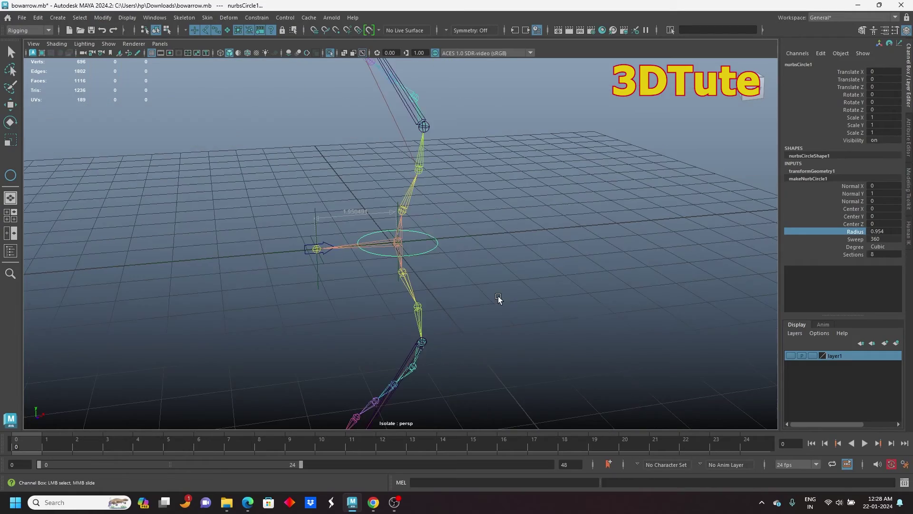
- Turn off isolate select to bring back the bow mesh, and rename the circle control bow_ctrl
{"action": "left_click_drag", "start_coordinate": [498, 298], "coordinate": [595, 292], "text": "alt"}
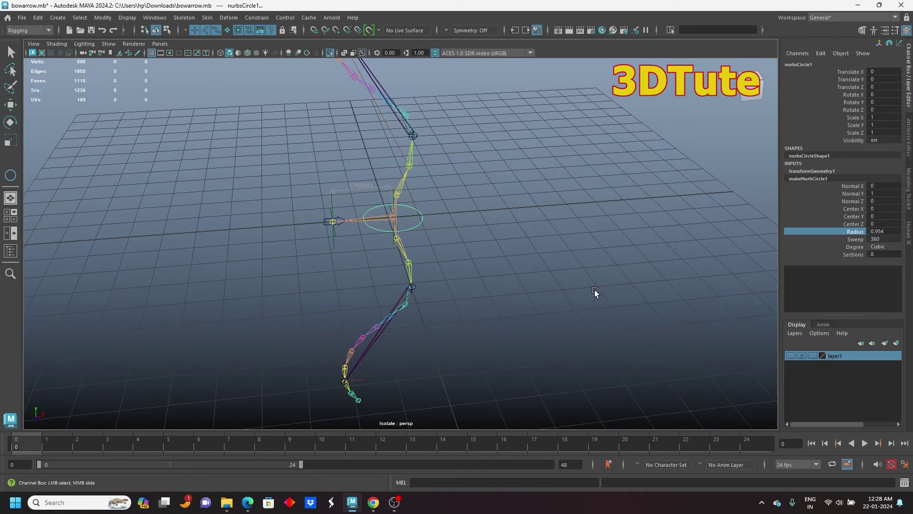
{"action": "left_click", "coordinate": [330, 53]}
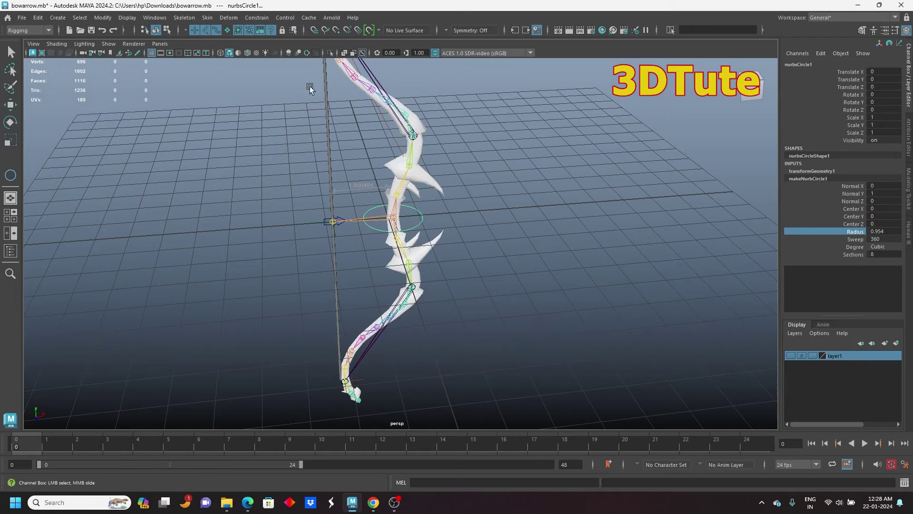
{"action": "scroll", "coordinate": [300, 151], "scroll_direction": "down", "scroll_amount": 5}
{"action": "scroll", "coordinate": [304, 155], "scroll_direction": "up", "scroll_amount": 1}
{"action": "middle_click_drag", "start_coordinate": [340, 167], "coordinate": [234, 171], "text": "alt"}
{"action": "scroll", "coordinate": [290, 186], "scroll_direction": "up", "scroll_amount": 4}
{"action": "left_click_drag", "start_coordinate": [291, 188], "coordinate": [291, 223], "text": "alt"}
{"action": "double_click", "coordinate": [811, 65]}
{"action": "type", "text": "bow_ctrl"}
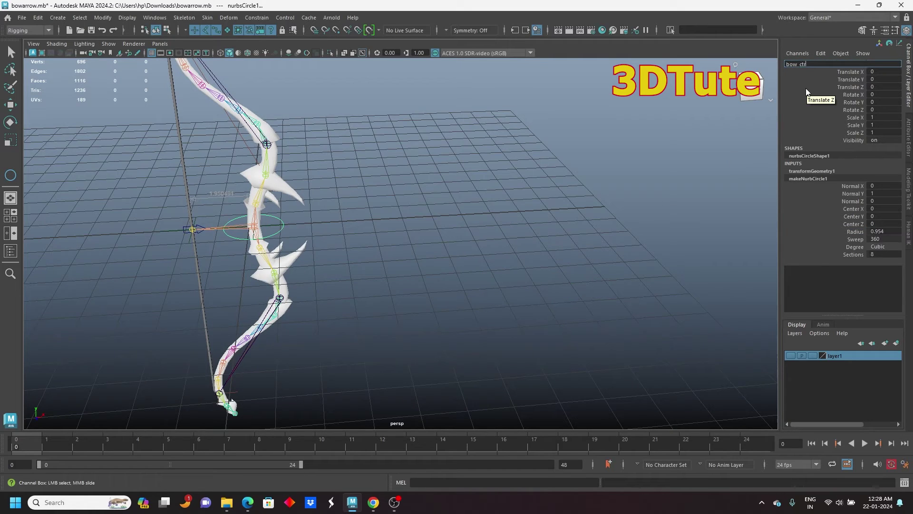
{"action": "key", "text": "Return"}
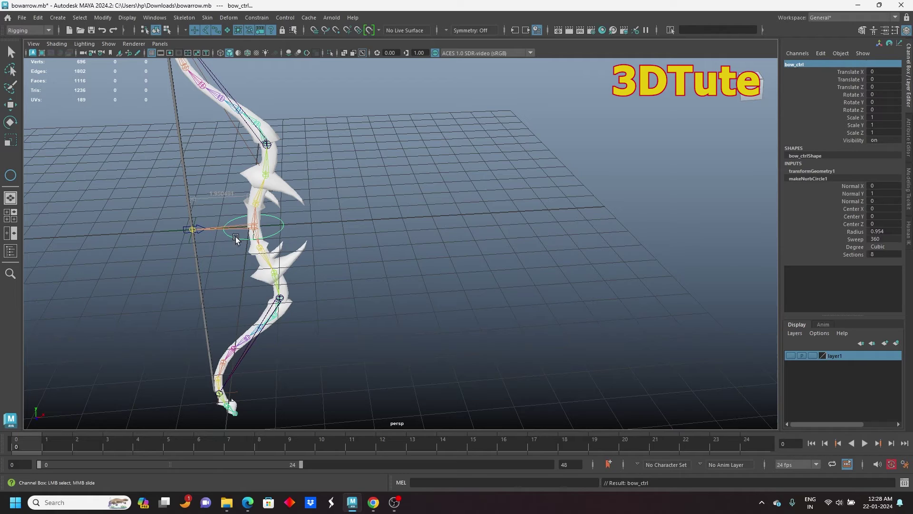
- Rename the arrow-shaped curve control at the middle of the bowstring string_ctrl
{"action": "left_click", "coordinate": [184, 230]}
{"action": "key", "text": "w"}
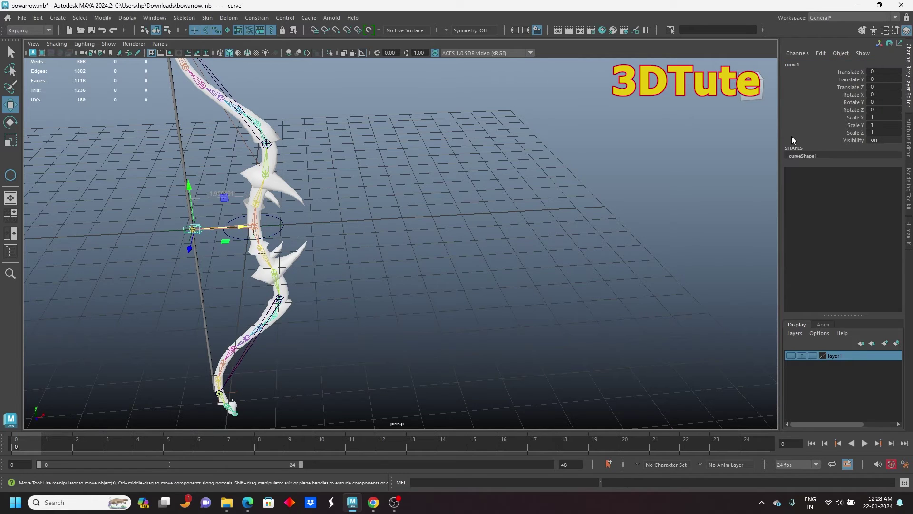
{"action": "double_click", "coordinate": [803, 64]}
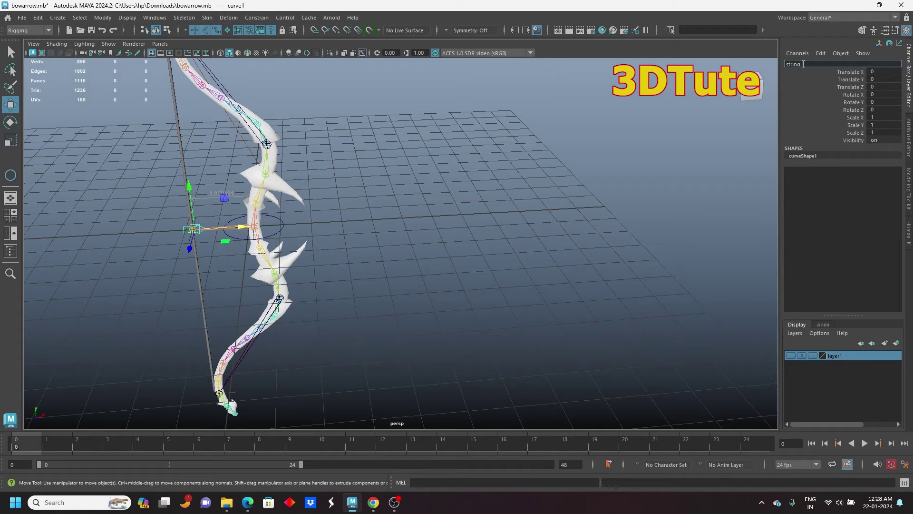
{"action": "key", "text": "Return"}
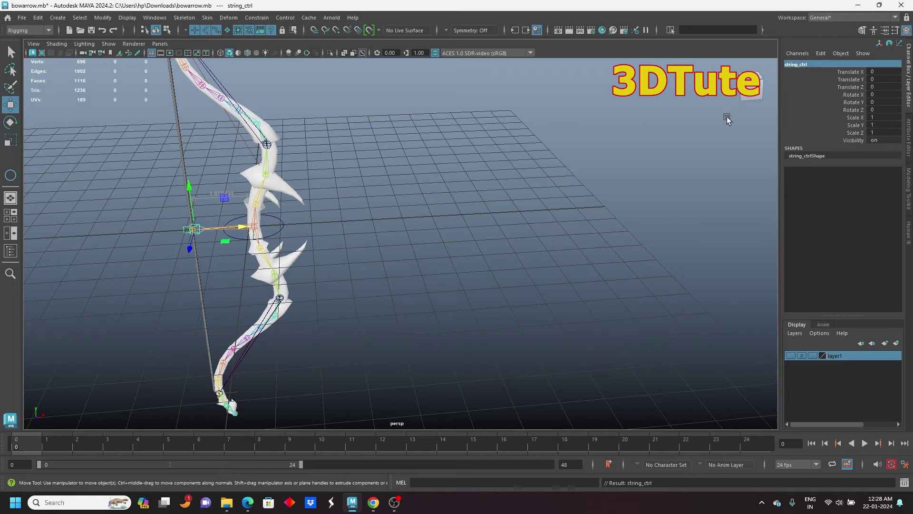
- Test pulling string_ctrl back along the X axis and undo each move, with textured shading turned on
{"action": "left_click_drag", "start_coordinate": [226, 230], "coordinate": [125, 235]}
{"action": "key", "text": "ctrl+z"}
{"action": "key", "text": "6"}
{"action": "scroll", "coordinate": [401, 215], "scroll_direction": "down", "scroll_amount": 5}
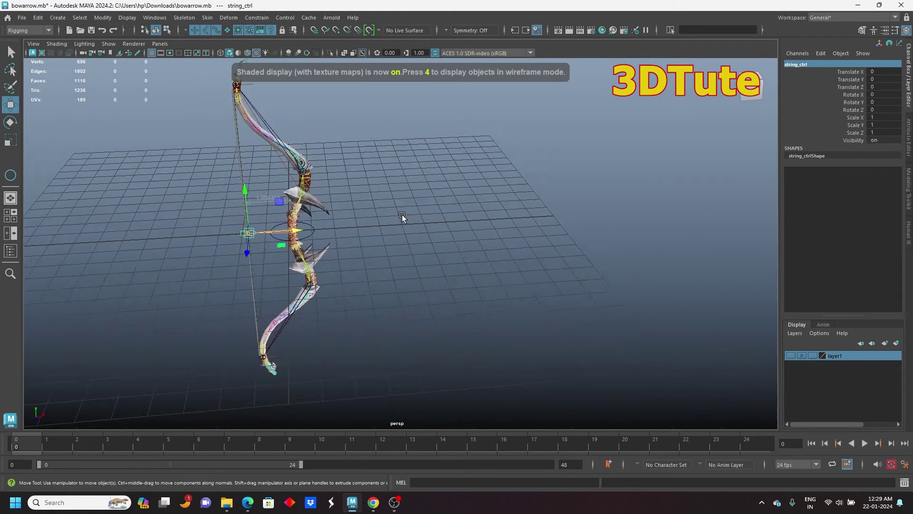
{"action": "middle_click_drag", "start_coordinate": [506, 241], "coordinate": [440, 241]}
{"action": "key", "text": "ctrl+z"}
- Test moving the bow_ctrl circle along the X axis, and undo the move
{"action": "right_click_drag", "start_coordinate": [516, 265], "coordinate": [613, 243], "text": "alt"}
{"action": "middle_click_drag", "start_coordinate": [614, 242], "coordinate": [488, 244], "text": "alt"}
{"action": "right_click_drag", "start_coordinate": [488, 243], "coordinate": [514, 229], "text": "alt"}
{"action": "left_click_drag", "start_coordinate": [514, 230], "coordinate": [509, 221], "text": "alt"}
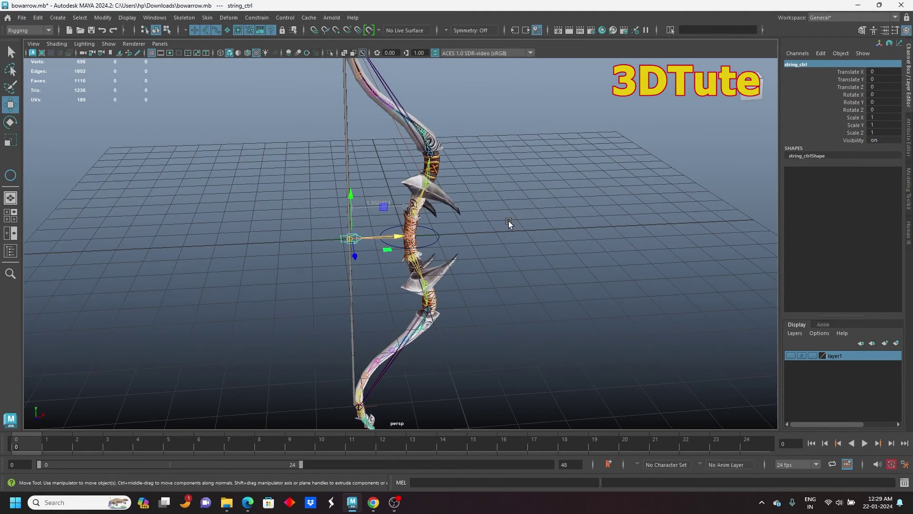
{"action": "middle_click_drag", "start_coordinate": [493, 186], "coordinate": [502, 225], "text": "alt"}
{"action": "right_click_drag", "start_coordinate": [501, 226], "coordinate": [488, 241], "text": "alt"}
{"action": "middle_click_drag", "start_coordinate": [487, 241], "coordinate": [459, 234], "text": "alt"}
{"action": "middle_click_drag", "start_coordinate": [371, 253], "coordinate": [383, 259], "text": "alt"}
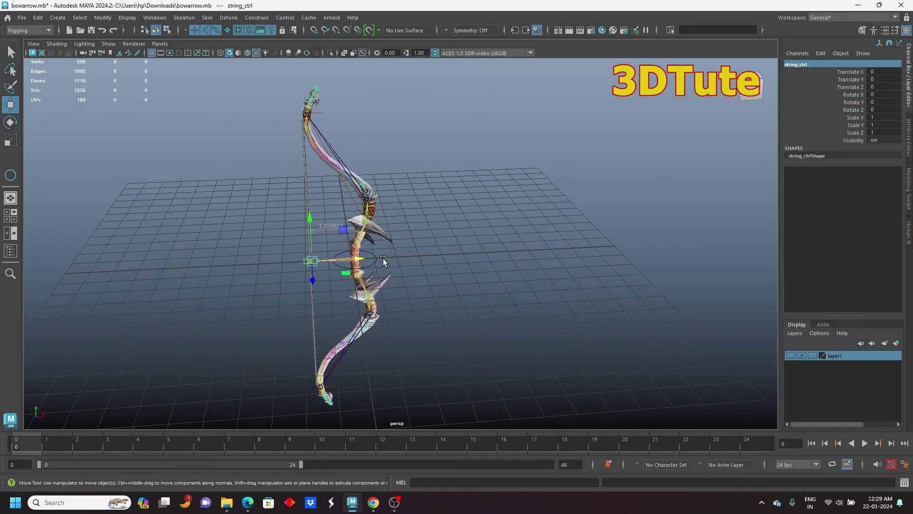
{"action": "left_click", "coordinate": [375, 260]}
{"action": "left_click_drag", "start_coordinate": [355, 261], "coordinate": [386, 271]}
{"action": "key", "text": "ctrl+z"}
{"action": "right_click_drag", "start_coordinate": [402, 256], "coordinate": [419, 268], "text": "alt"}
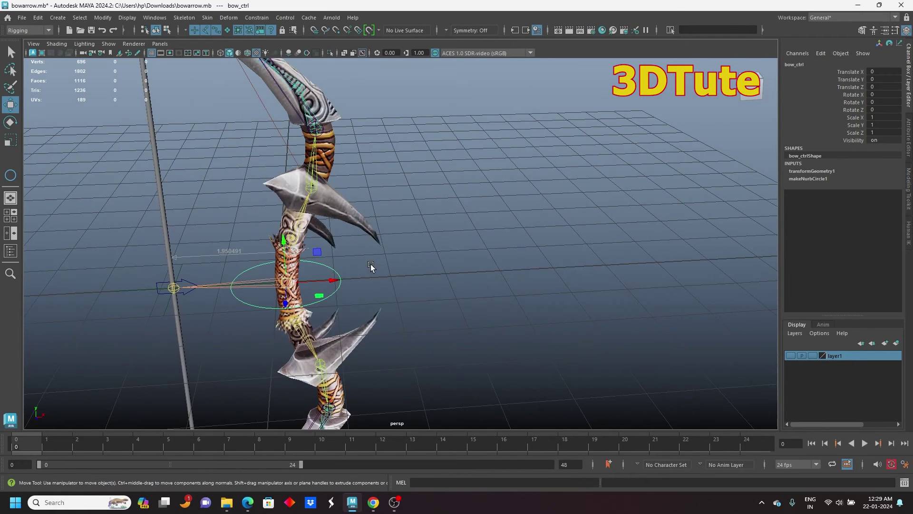
{"action": "middle_click_drag", "start_coordinate": [371, 266], "coordinate": [450, 248], "text": "alt"}
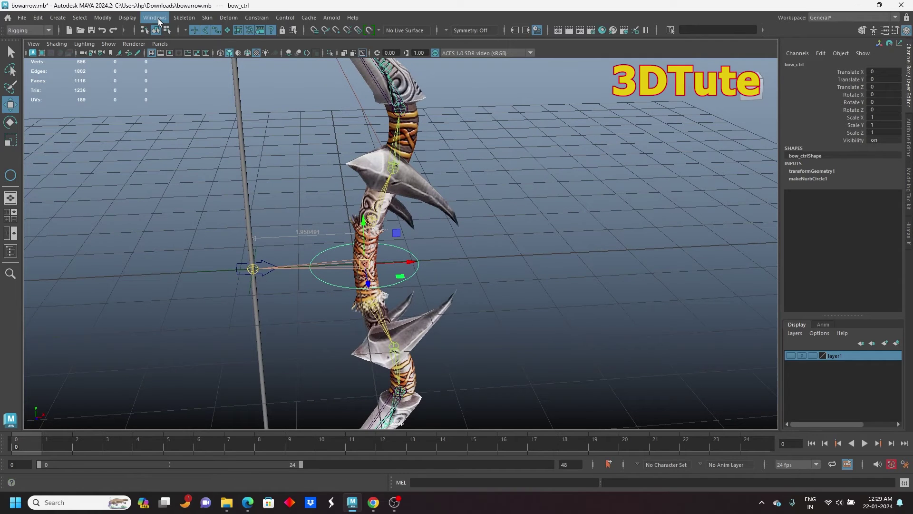
- Open the Outliner, create an empty group with nothing selected, and name it bow
{"action": "left_click", "coordinate": [155, 18]}
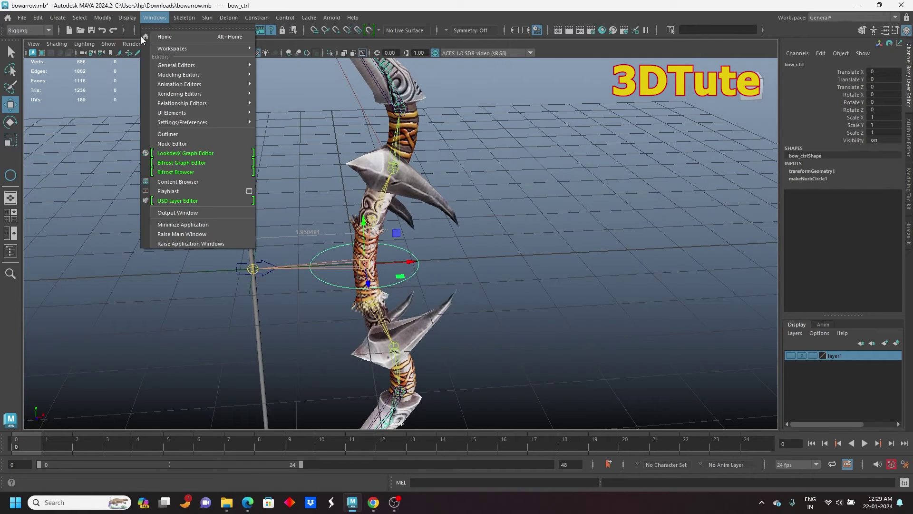
{"action": "left_click", "coordinate": [199, 135]}
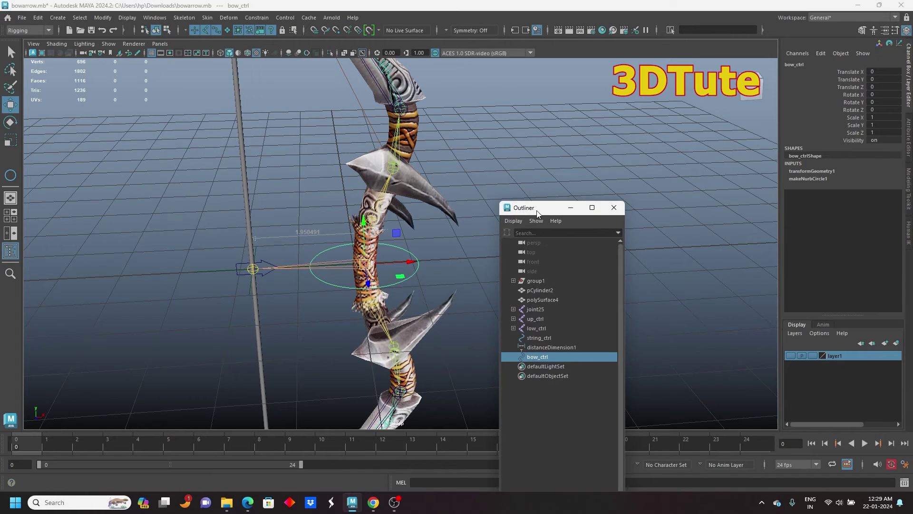
{"action": "left_click", "coordinate": [634, 304]}
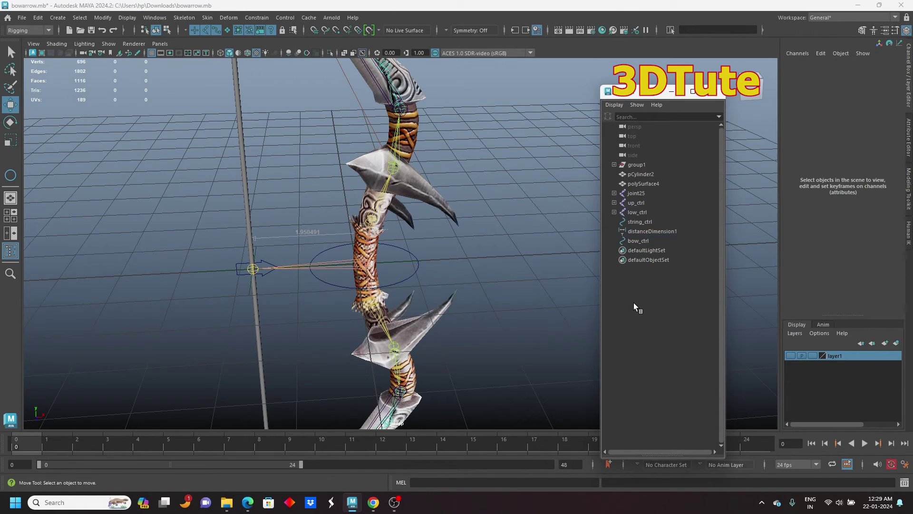
{"action": "right_click", "coordinate": [634, 303]}
{"action": "mouse_move", "coordinate": [668, 401]}
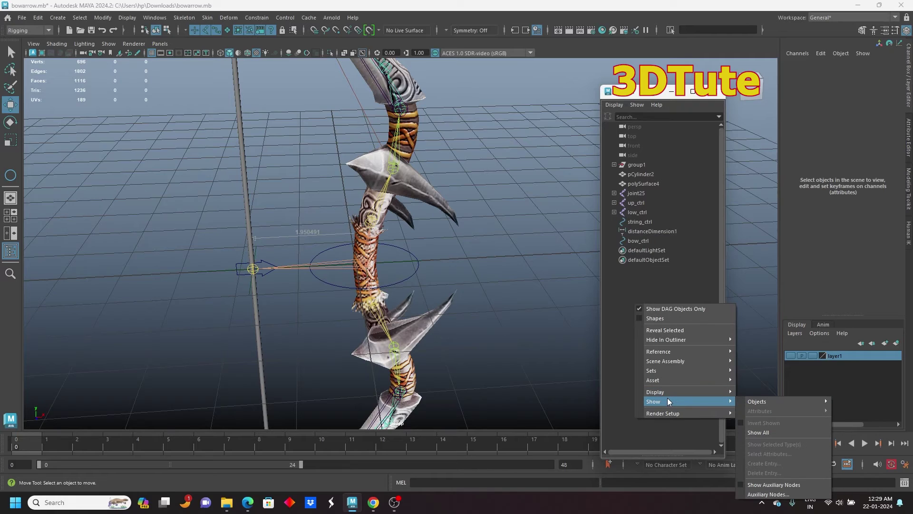
{"action": "left_click", "coordinate": [603, 372]}
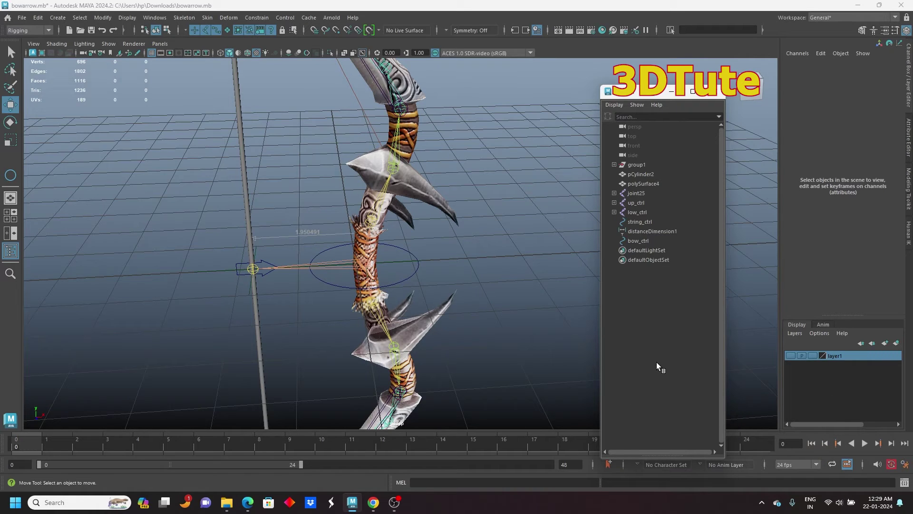
{"action": "key", "text": "ctrl+g"}
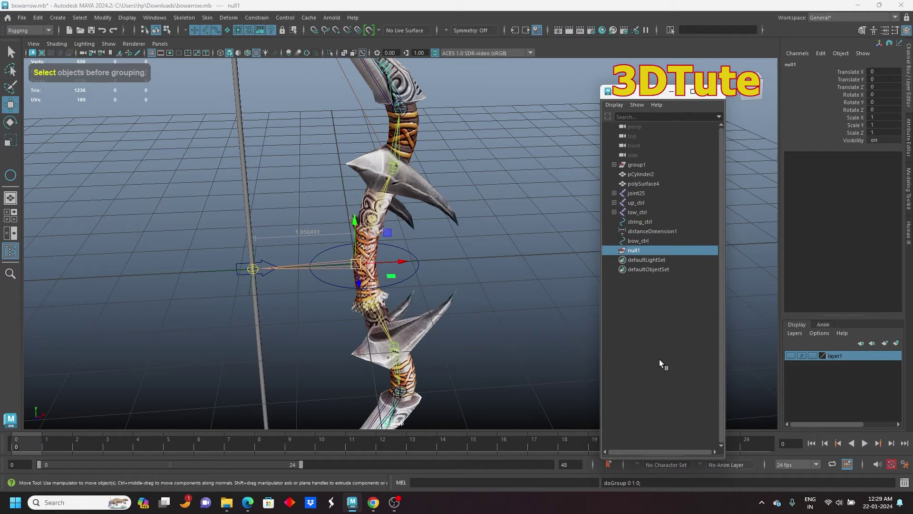
{"action": "double_click", "coordinate": [643, 249]}
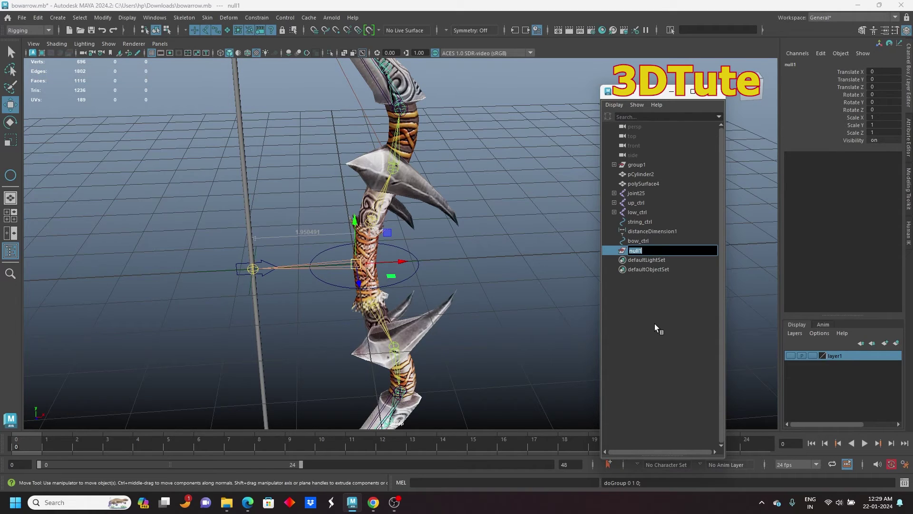
{"action": "type", "text": "bow"}
{"action": "key", "text": "Return"}
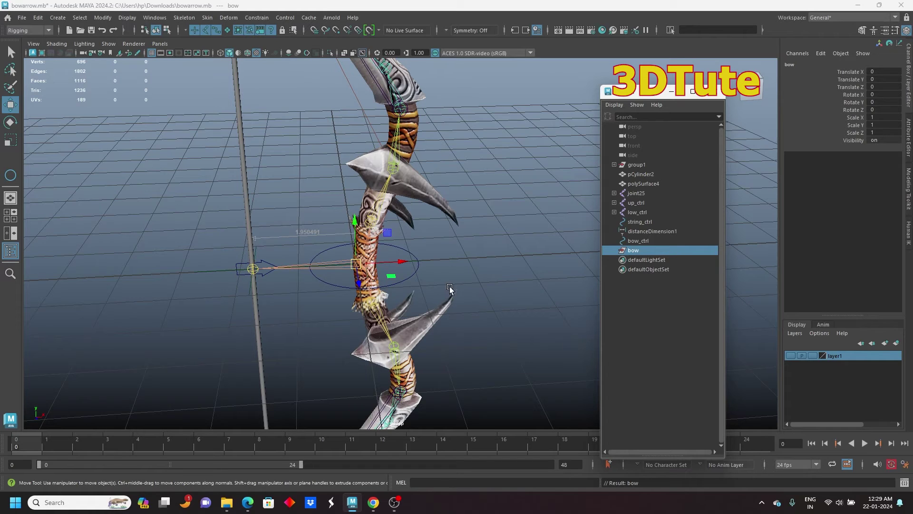
- Parent the root joint joint25 at the bow's grip under bow_ctrl
{"action": "left_click", "coordinate": [415, 268]}
{"action": "left_click", "coordinate": [416, 267]}
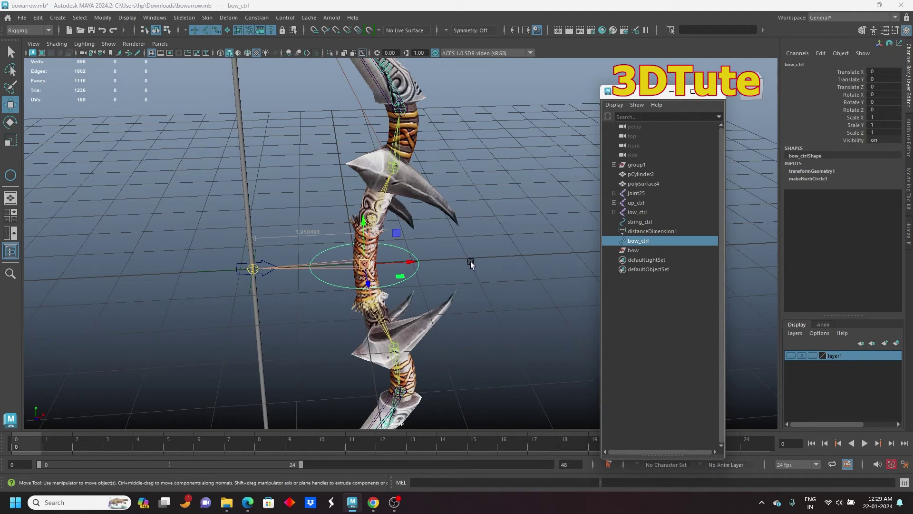
{"action": "scroll", "coordinate": [454, 257], "scroll_direction": "up", "scroll_amount": 5}
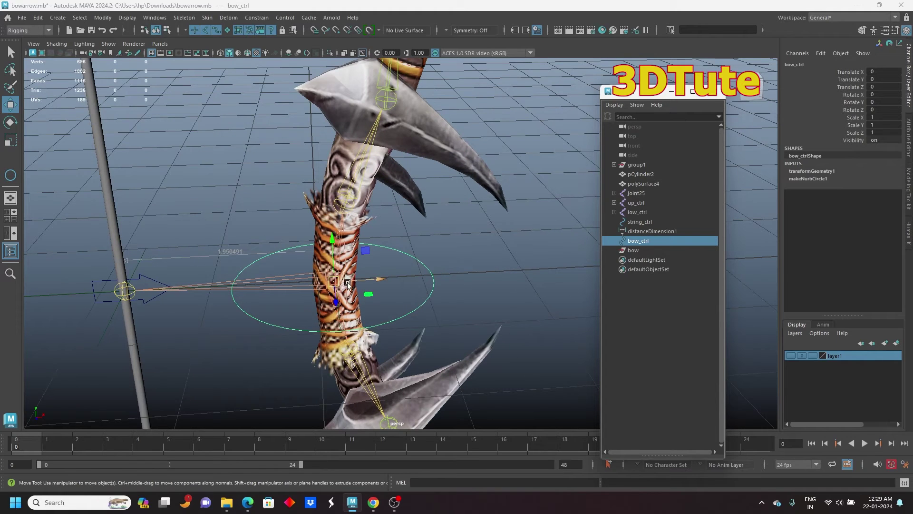
{"action": "left_click", "coordinate": [447, 232]}
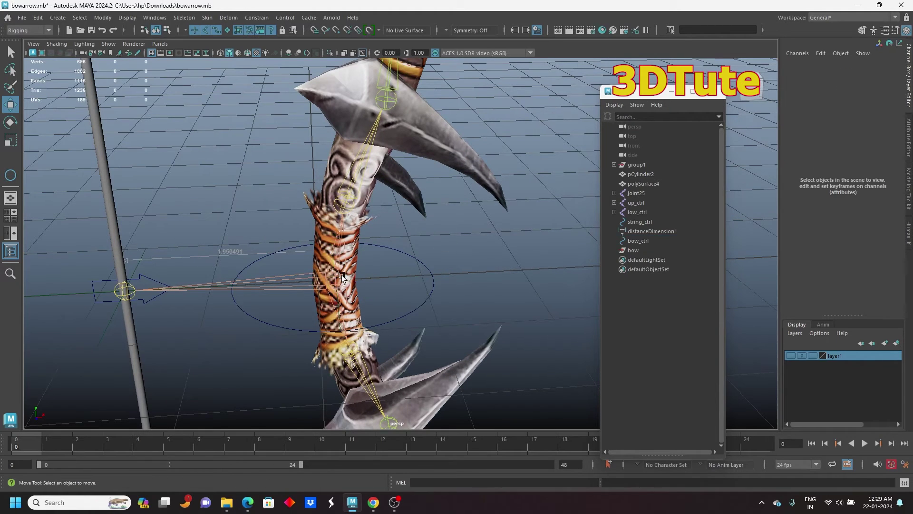
{"action": "left_click", "coordinate": [339, 275]}
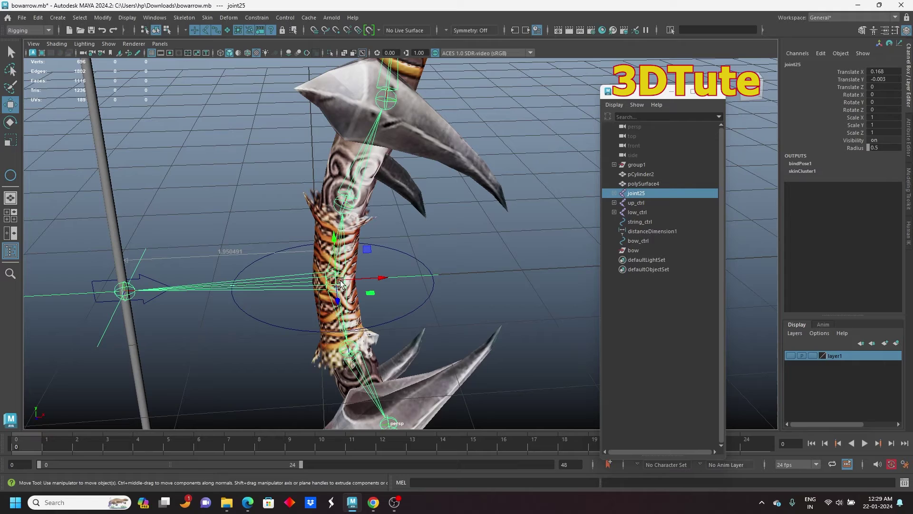
{"action": "left_click", "coordinate": [645, 241], "text": "ctrl"}
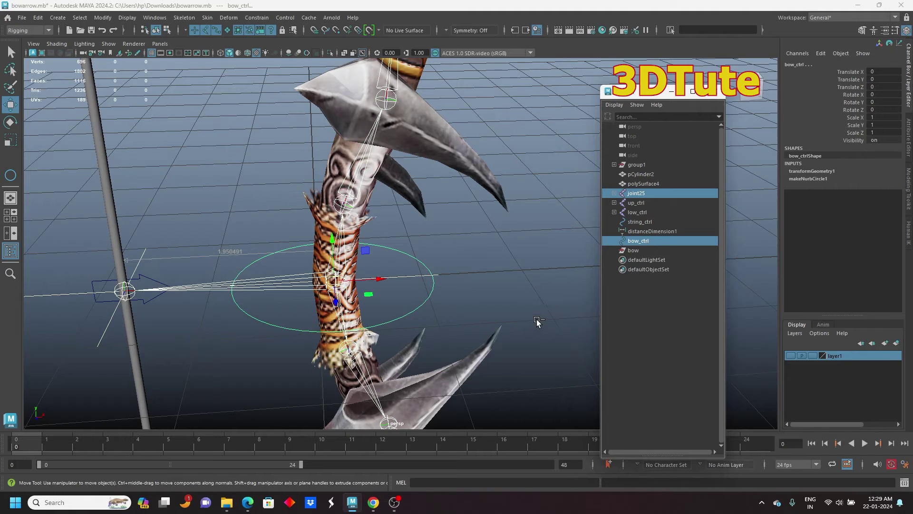
{"action": "key", "text": "p"}
{"action": "left_click", "coordinate": [644, 287]}
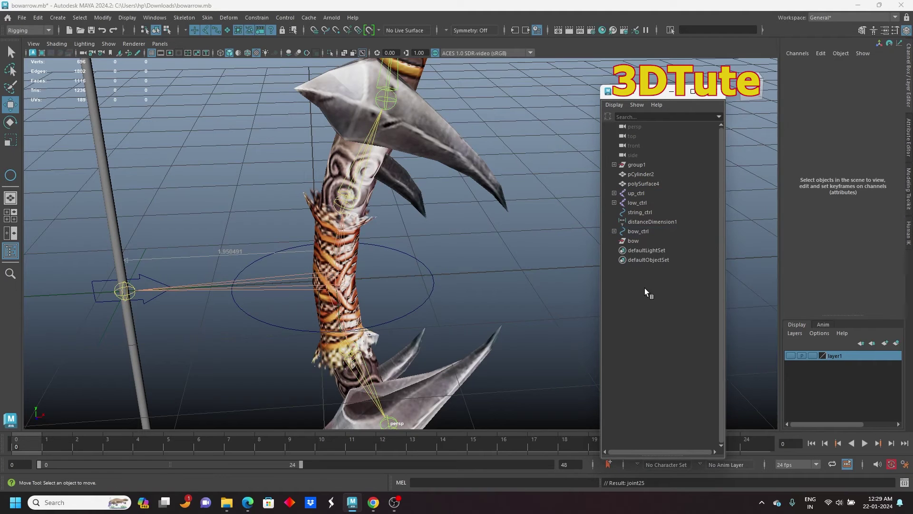
- Test moving bow_ctrl with the grip joint chain parented to it, and undo the move
{"action": "left_click", "coordinate": [642, 232]}
{"action": "key", "text": "f"}
{"action": "left_click_drag", "start_coordinate": [383, 272], "coordinate": [426, 246]}
{"action": "key", "text": "ctrl+z"}
- Parent the upper limb control up_ctrl under the root joint joint25 at the grip
{"action": "scroll", "coordinate": [446, 247], "scroll_direction": "up", "scroll_amount": 5}
{"action": "scroll", "coordinate": [428, 195], "scroll_direction": "down", "scroll_amount": 4}
{"action": "middle_click_drag", "start_coordinate": [466, 158], "coordinate": [459, 239], "text": "alt"}
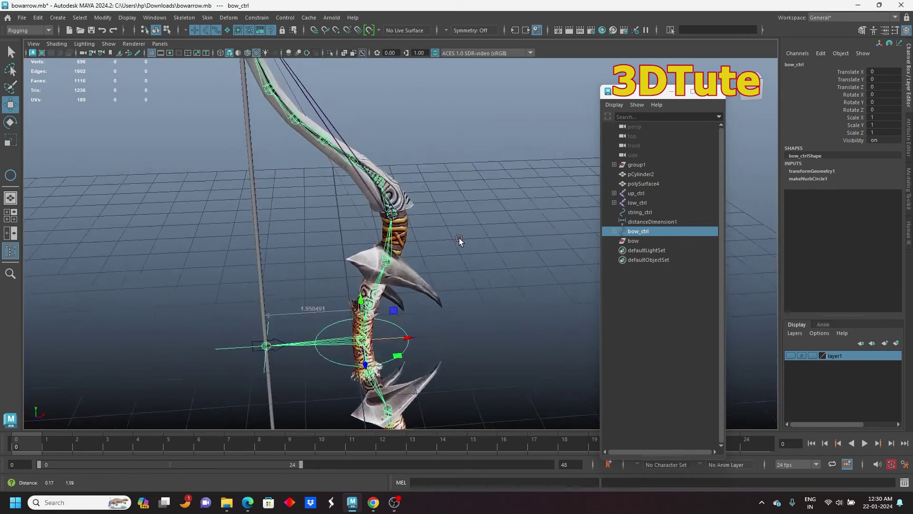
{"action": "scroll", "coordinate": [459, 239], "scroll_direction": "up", "scroll_amount": 4}
{"action": "left_click", "coordinate": [358, 174]}
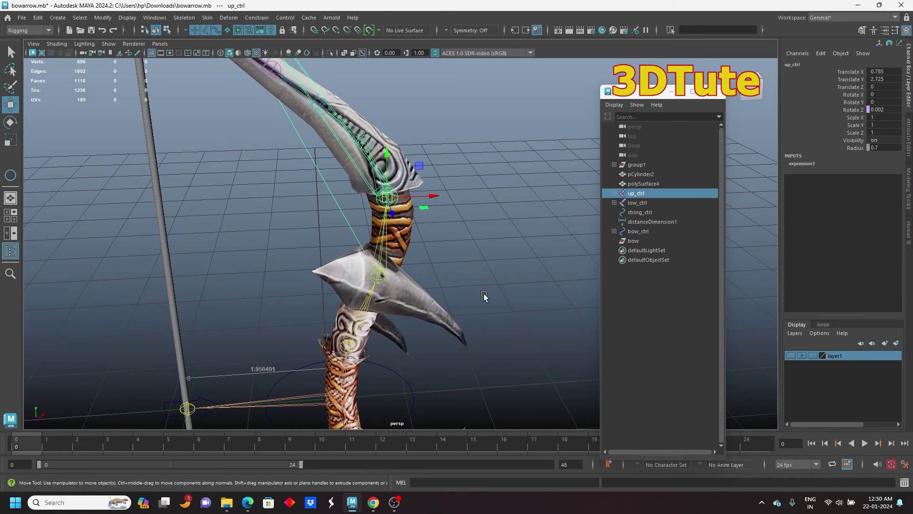
{"action": "middle_click_drag", "start_coordinate": [484, 295], "coordinate": [433, 266], "text": "alt"}
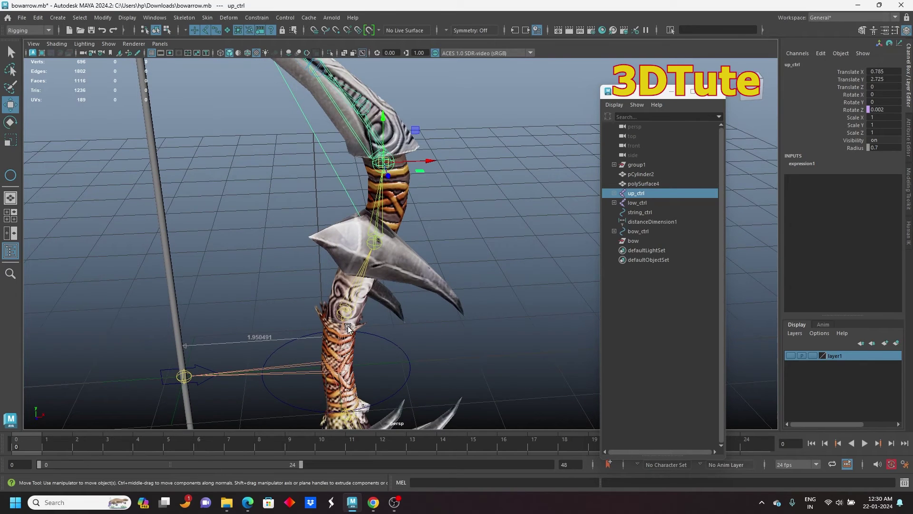
{"action": "left_click_drag", "start_coordinate": [388, 338], "coordinate": [364, 343], "text": "alt"}
{"action": "left_click", "coordinate": [331, 361]}
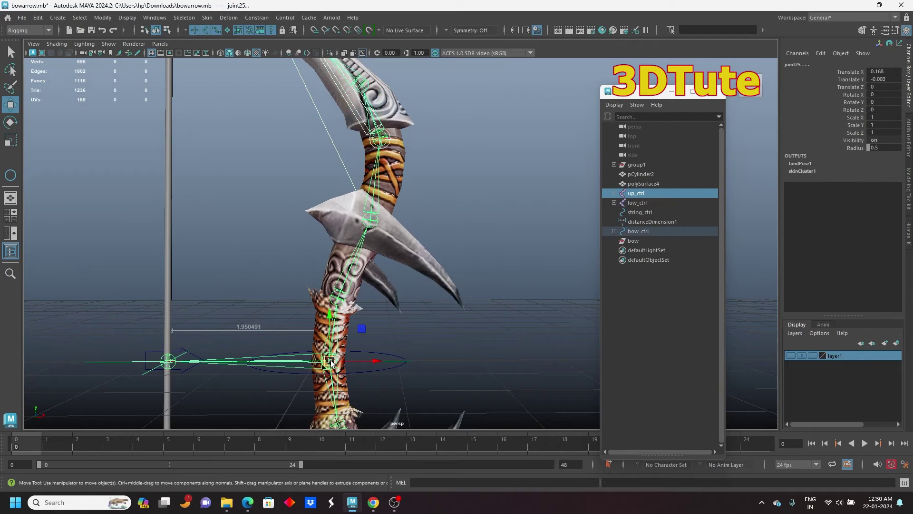
{"action": "key", "text": "p"}
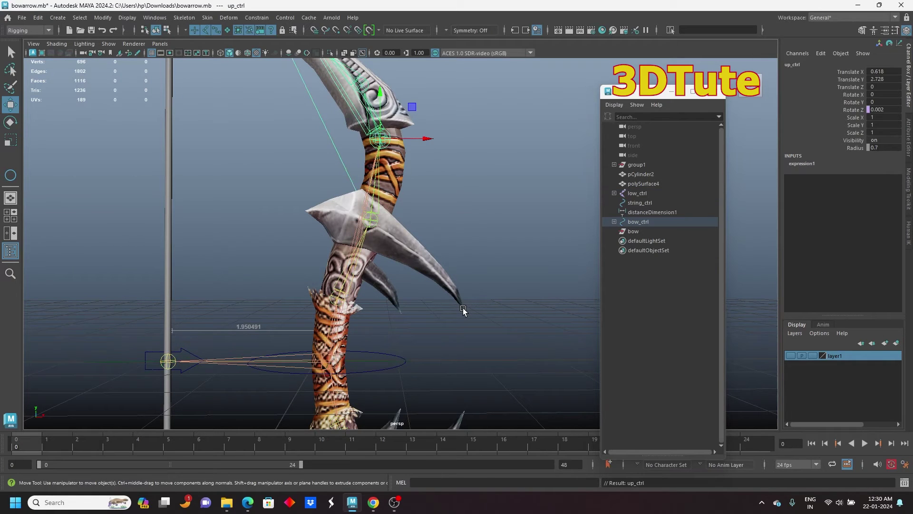
- Parent the lower limb control low_ctrl under the grip joint joint25, turning off textured shading to reach the joint
{"action": "left_click_drag", "start_coordinate": [414, 347], "coordinate": [442, 325], "text": "alt"}
{"action": "left_click", "coordinate": [435, 309]}
{"action": "scroll", "coordinate": [442, 317], "scroll_direction": "down", "scroll_amount": 3}
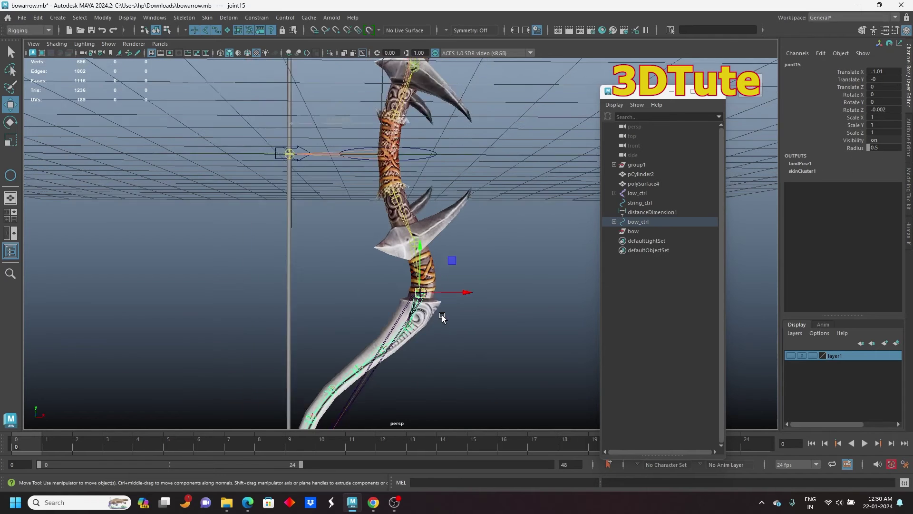
{"action": "middle_click_drag", "start_coordinate": [424, 332], "coordinate": [422, 316], "text": "alt"}
{"action": "scroll", "coordinate": [418, 314], "scroll_direction": "up", "scroll_amount": 1}
{"action": "left_click", "coordinate": [397, 304]}
{"action": "scroll", "coordinate": [396, 303], "scroll_direction": "down", "scroll_amount": 1}
{"action": "scroll", "coordinate": [396, 303], "scroll_direction": "down", "scroll_amount": 1}
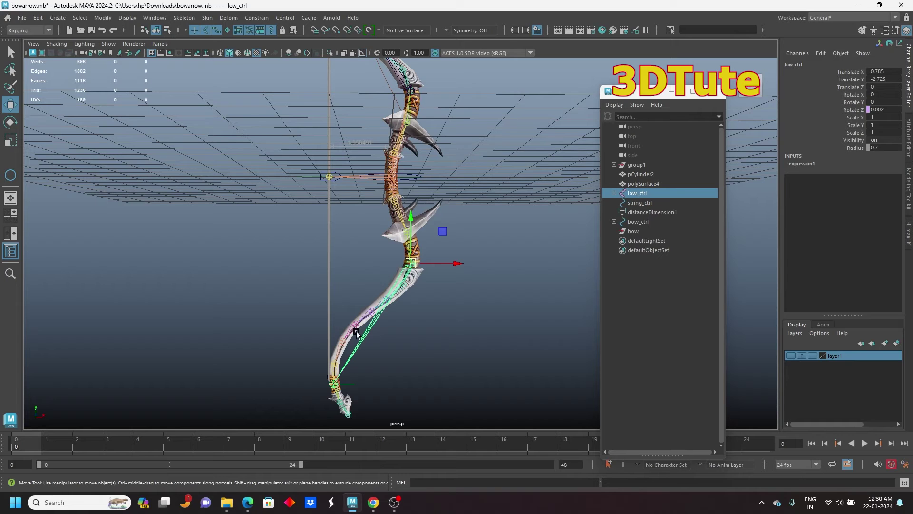
{"action": "middle_click_drag", "start_coordinate": [386, 263], "coordinate": [348, 310], "text": "alt"}
{"action": "scroll", "coordinate": [339, 266], "scroll_direction": "up", "scroll_amount": 6}
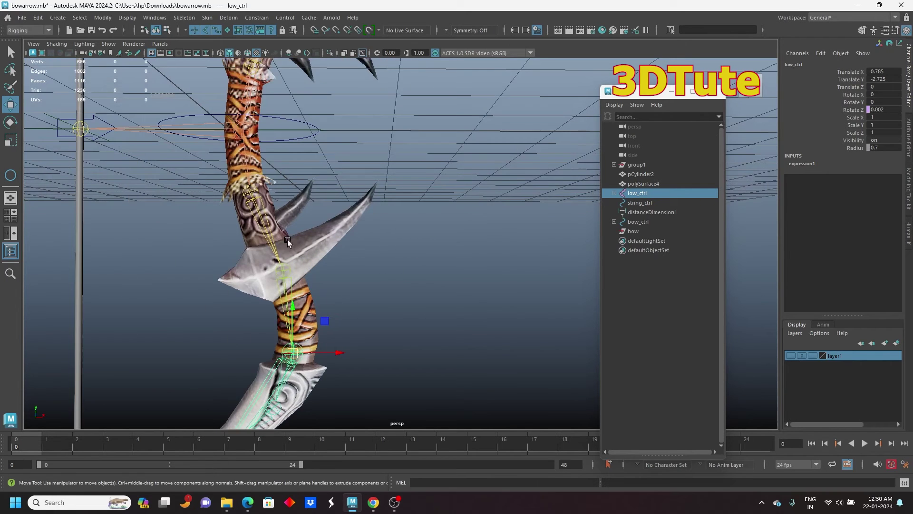
{"action": "middle_click_drag", "start_coordinate": [188, 73], "coordinate": [269, 146], "text": "alt"}
{"action": "scroll", "coordinate": [269, 147], "scroll_direction": "up", "scroll_amount": 2}
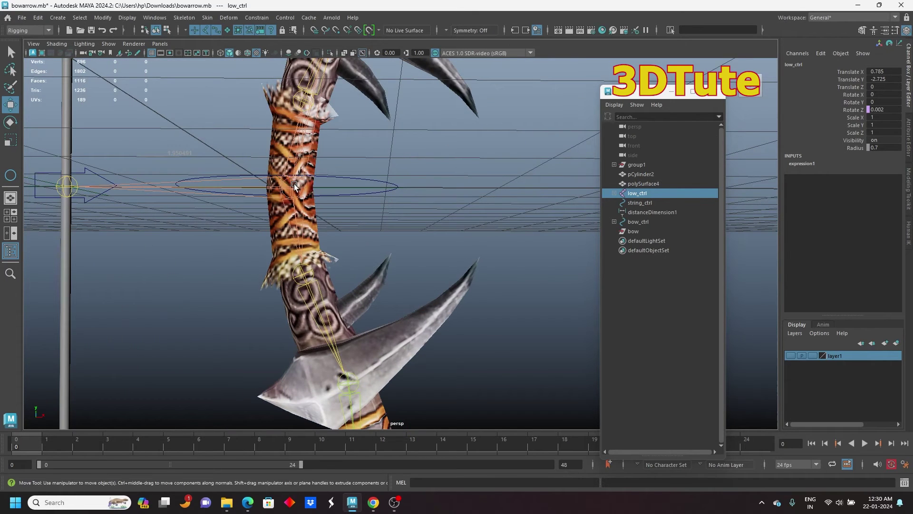
{"action": "key", "text": "5"}
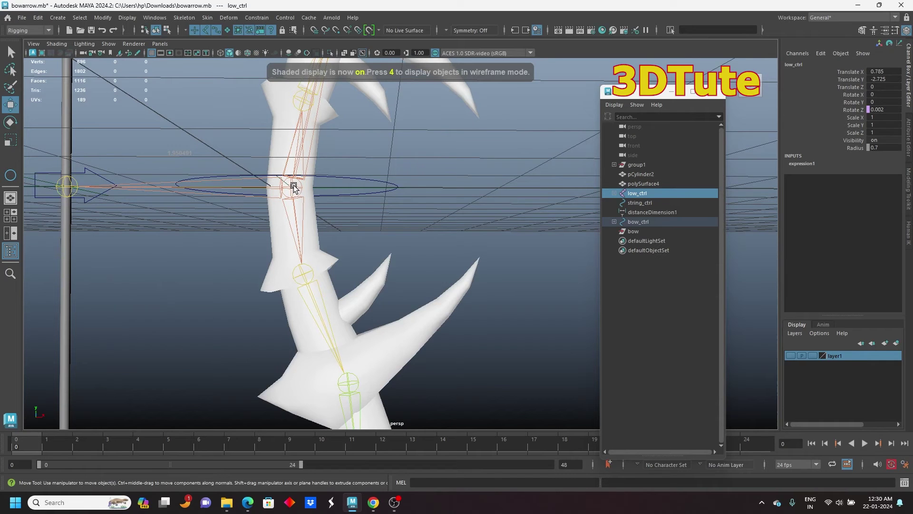
{"action": "left_click", "coordinate": [294, 188]}
{"action": "key", "text": "p"}
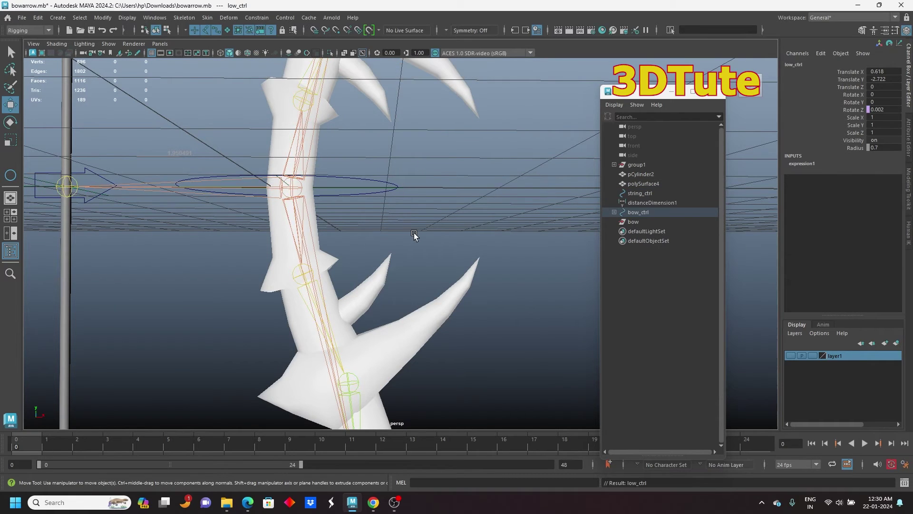
- Test bow_ctrl with both limb controls parented into its hierarchy, and undo the test change
{"action": "scroll", "coordinate": [429, 217], "scroll_direction": "down", "scroll_amount": 2}
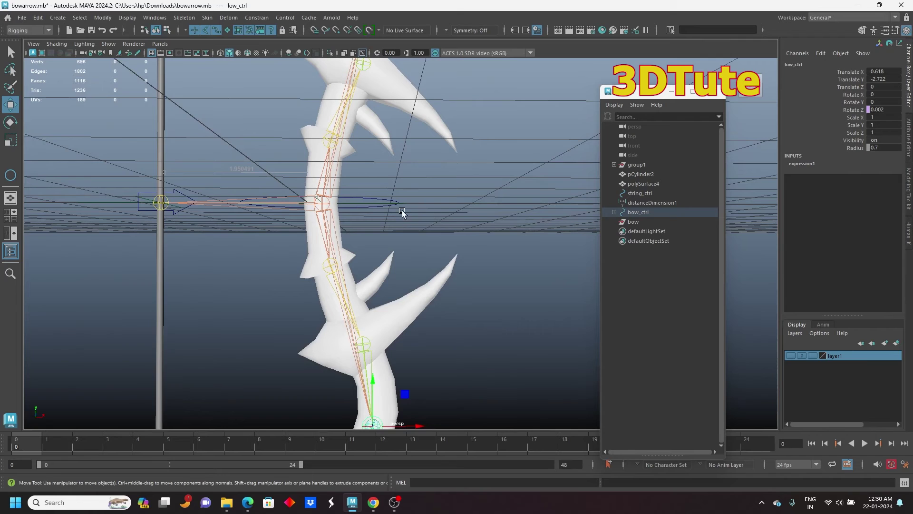
{"action": "mouse_move", "coordinate": [401, 210]}
{"action": "left_mouse_down", "text": "alt"}
{"action": "mouse_move", "coordinate": [384, 231]}
{"action": "mouse_move", "coordinate": [447, 231]}
{"action": "mouse_move", "coordinate": [387, 234]}
{"action": "mouse_move", "coordinate": [443, 191]}
{"action": "mouse_move", "coordinate": [370, 218]}
{"action": "mouse_move", "coordinate": [428, 229]}
{"action": "mouse_move", "coordinate": [438, 204]}
{"action": "mouse_move", "coordinate": [357, 224]}
{"action": "mouse_move", "coordinate": [464, 217]}
{"action": "mouse_move", "coordinate": [418, 214]}
{"action": "left_mouse_up", "text": "alt"}
{"action": "left_click", "coordinate": [389, 217]}
{"action": "scroll", "coordinate": [395, 232], "scroll_direction": "down", "scroll_amount": 5}
{"action": "key", "text": "ctrl+z"}
{"action": "scroll", "coordinate": [396, 280], "scroll_direction": "up", "scroll_amount": 6}
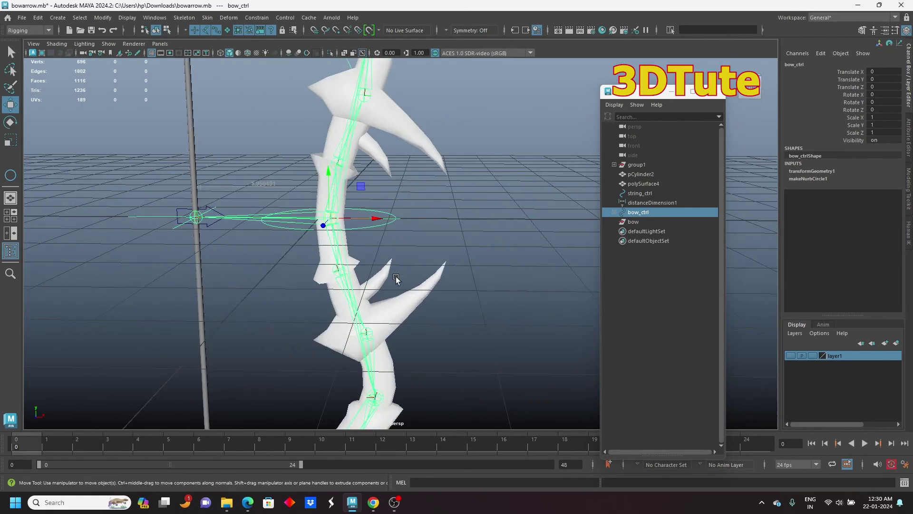
- Parent string_ctrl under bow_ctrl
{"action": "left_click", "coordinate": [210, 225]}
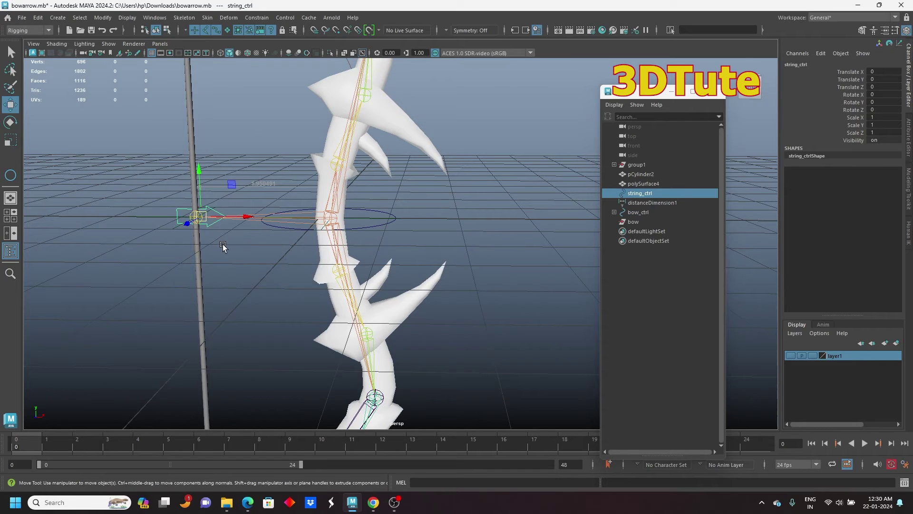
{"action": "left_click", "coordinate": [389, 224], "text": "shift"}
{"action": "key", "text": "p"}
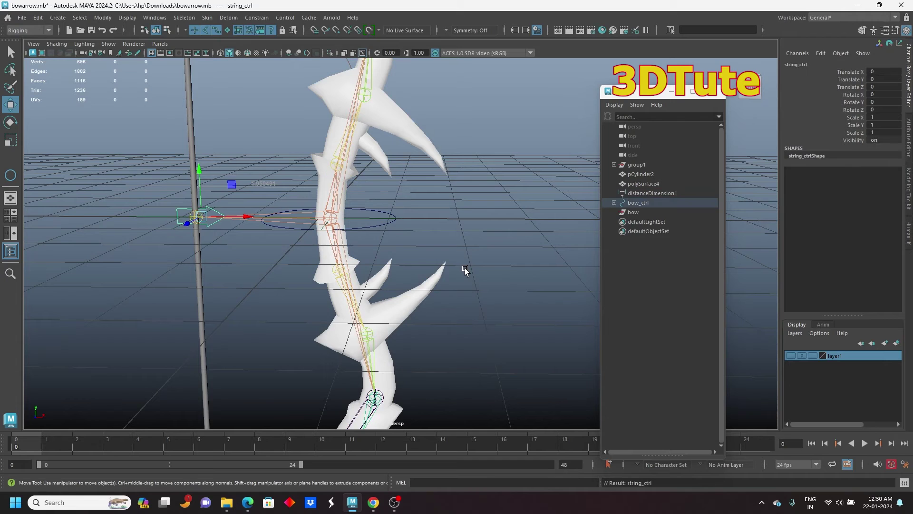
- Test moving bow_ctrl downward with the whole rig, and undo the move
{"action": "left_click", "coordinate": [351, 258]}
{"action": "left_click", "coordinate": [367, 228]}
{"action": "scroll", "coordinate": [381, 246], "scroll_direction": "down", "scroll_amount": 10}
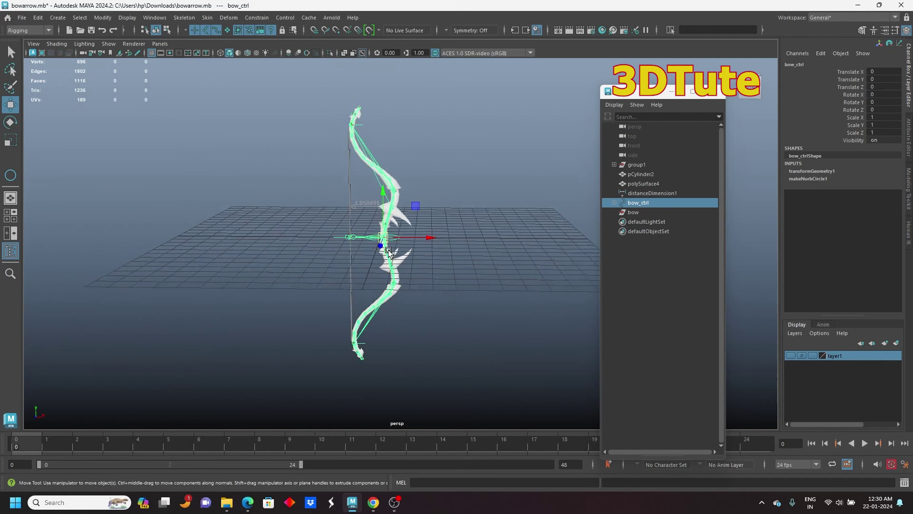
{"action": "left_click_drag", "start_coordinate": [389, 235], "coordinate": [385, 284]}
{"action": "key", "text": "ctrl+z"}
- Rotate bow_ctrl freely to about 29.9, 42.4 and 284.5 degrees in X, Y and Z to test the rig
{"action": "left_click", "coordinate": [10, 122]}
{"action": "scroll", "coordinate": [365, 248], "scroll_direction": "up", "scroll_amount": 2}
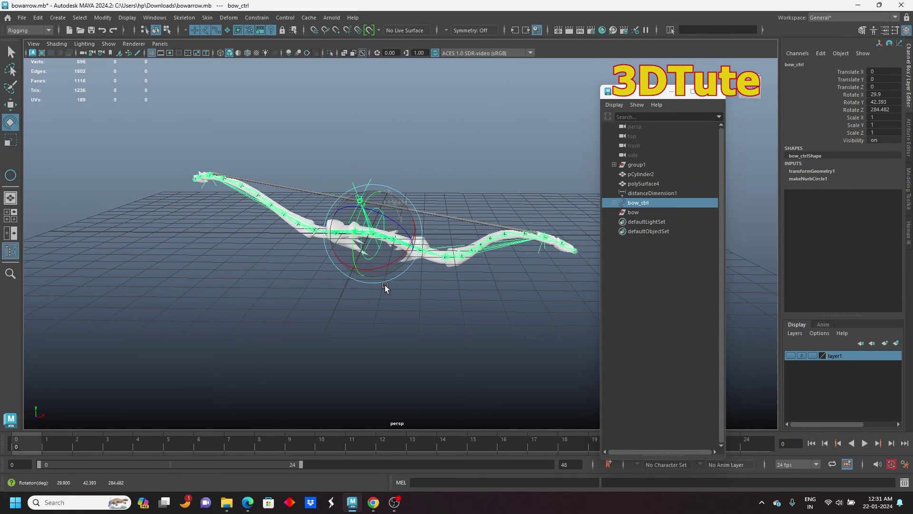
{"action": "left_click", "coordinate": [10, 104]}
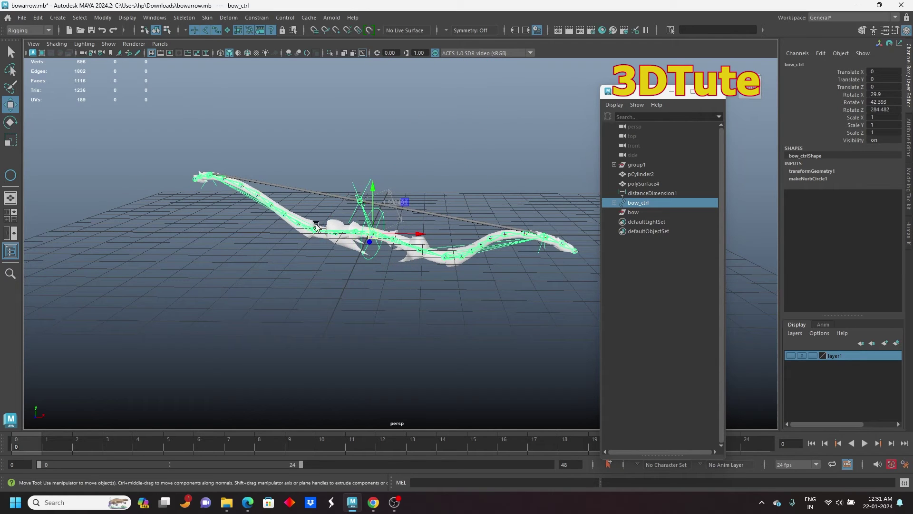
- Test pulling string_ctrl away from the grip while the bow is rotated, and undo the pull
{"action": "left_click", "coordinate": [357, 197]}
{"action": "left_click_drag", "start_coordinate": [387, 266], "coordinate": [361, 213], "text": "alt"}
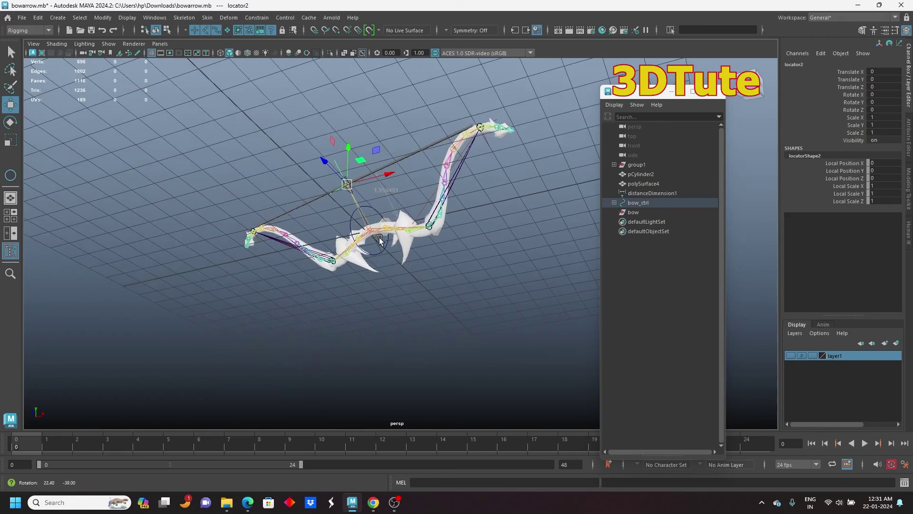
{"action": "scroll", "coordinate": [361, 213], "scroll_direction": "up", "scroll_amount": 4}
{"action": "middle_click_drag", "start_coordinate": [361, 213], "coordinate": [369, 236], "text": "alt"}
{"action": "scroll", "coordinate": [369, 235], "scroll_direction": "up", "scroll_amount": 3}
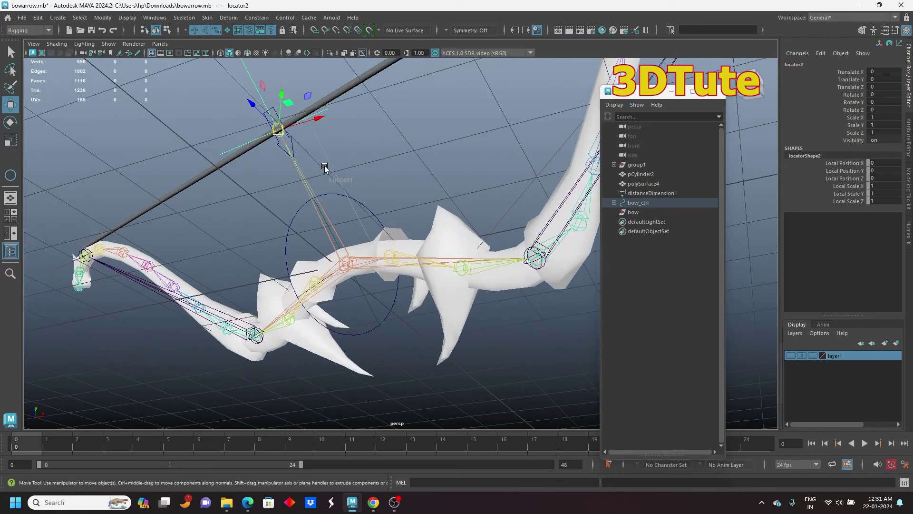
{"action": "left_click", "coordinate": [270, 165]}
{"action": "left_click", "coordinate": [278, 144]}
{"action": "scroll", "coordinate": [285, 184], "scroll_direction": "down", "scroll_amount": 3}
{"action": "middle_click_drag", "start_coordinate": [284, 185], "coordinate": [283, 212], "text": "alt"}
{"action": "left_click_drag", "start_coordinate": [284, 212], "coordinate": [287, 217], "text": "alt"}
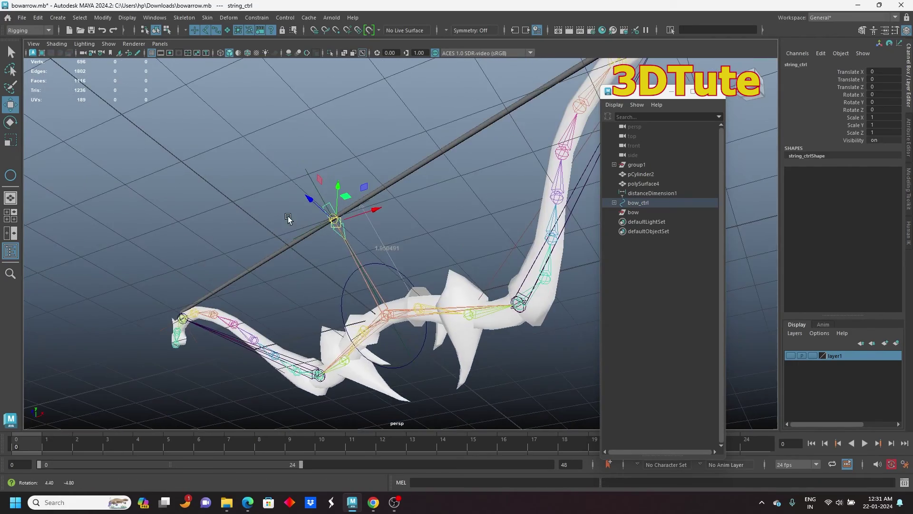
{"action": "scroll", "coordinate": [333, 249], "scroll_direction": "down", "scroll_amount": 5}
{"action": "left_click_drag", "start_coordinate": [369, 230], "coordinate": [277, 167]}
{"action": "key", "text": "ctrl+z"}
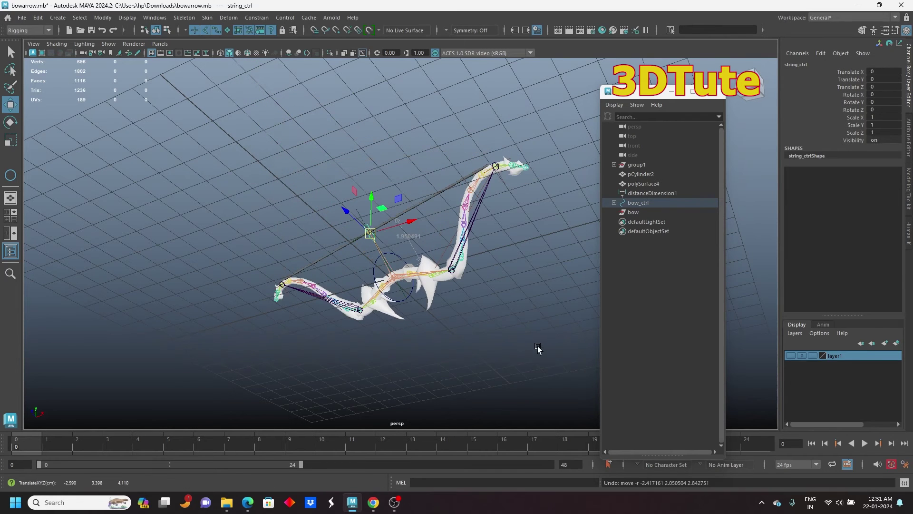
- Reset bow_ctrl's X, Y and Z rotation to 0
{"action": "left_click", "coordinate": [409, 296]}
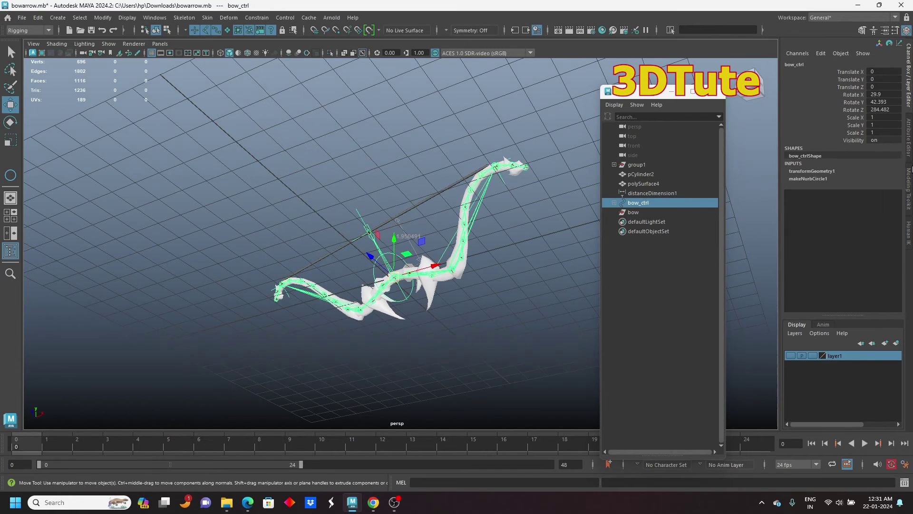
{"action": "left_click_drag", "start_coordinate": [881, 94], "coordinate": [887, 109]}
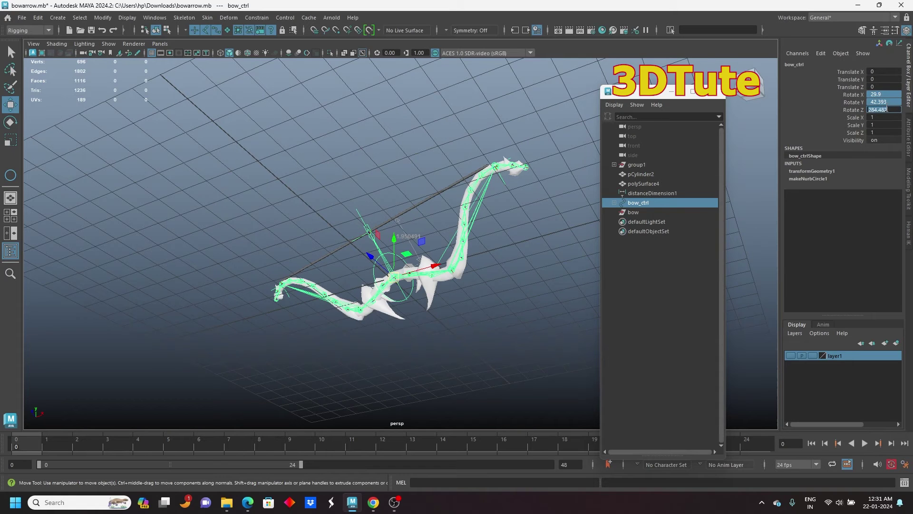
{"action": "type", "text": "0"}
{"action": "key", "text": "Return"}
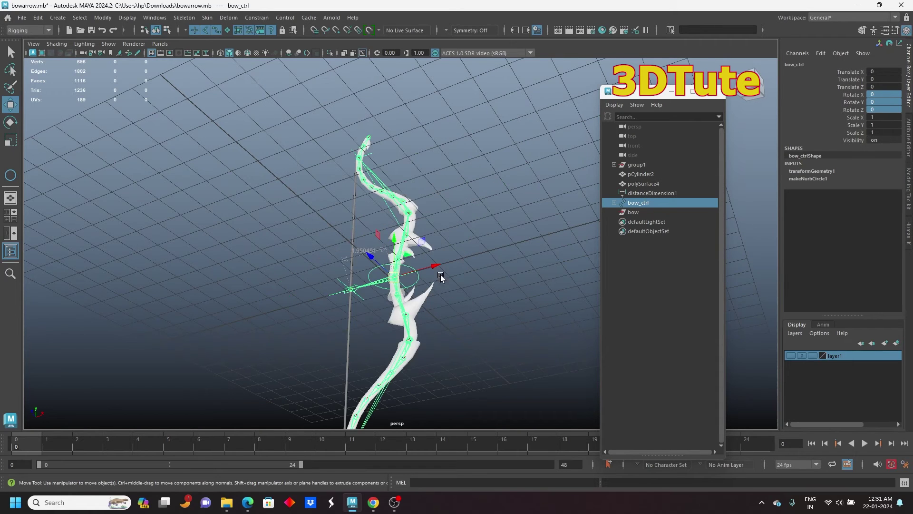
- Turn on textured shading for the bow and clear the selection
{"action": "mouse_move", "coordinate": [440, 275]}
{"action": "left_mouse_down", "text": "alt"}
{"action": "mouse_move", "coordinate": [322, 279]}
{"action": "mouse_move", "coordinate": [344, 293]}
{"action": "left_mouse_up", "text": "alt"}
{"action": "key", "text": "6"}
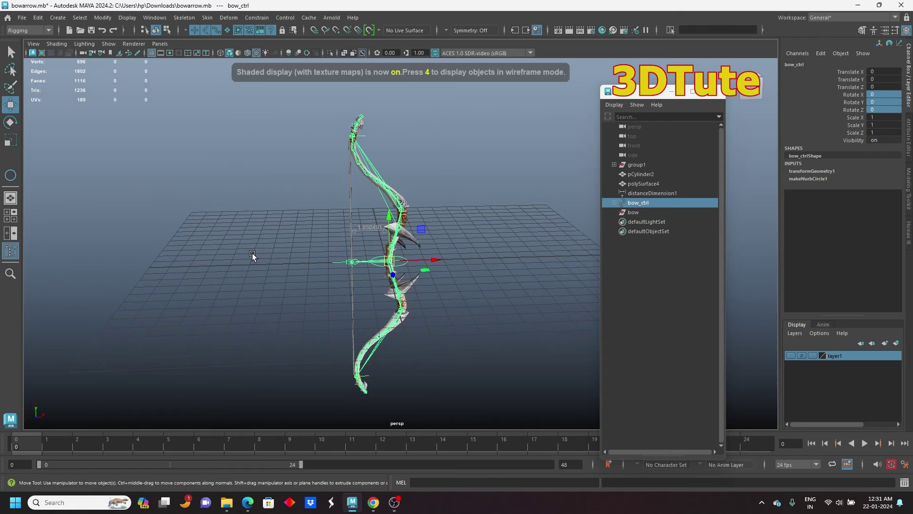
{"action": "left_click", "coordinate": [252, 253]}
{"action": "left_click_drag", "start_coordinate": [475, 326], "coordinate": [478, 155], "text": "alt"}
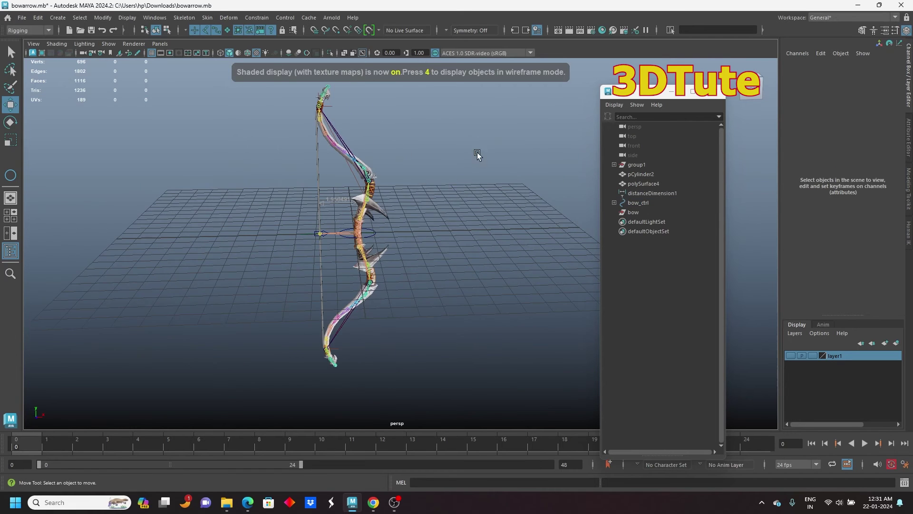
- Close the Outliner and make layer1 with the arrow and quiver visible
{"action": "left_click", "coordinate": [714, 91]}
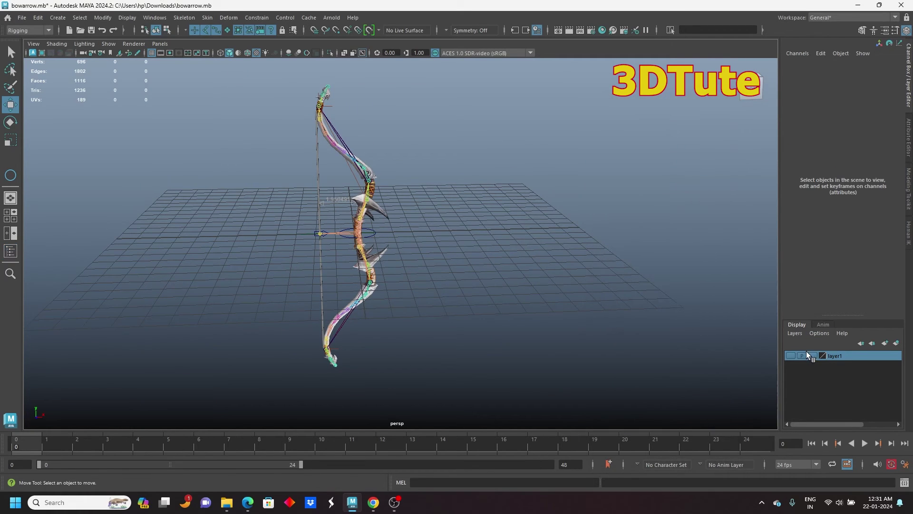
{"action": "left_click", "coordinate": [791, 356]}
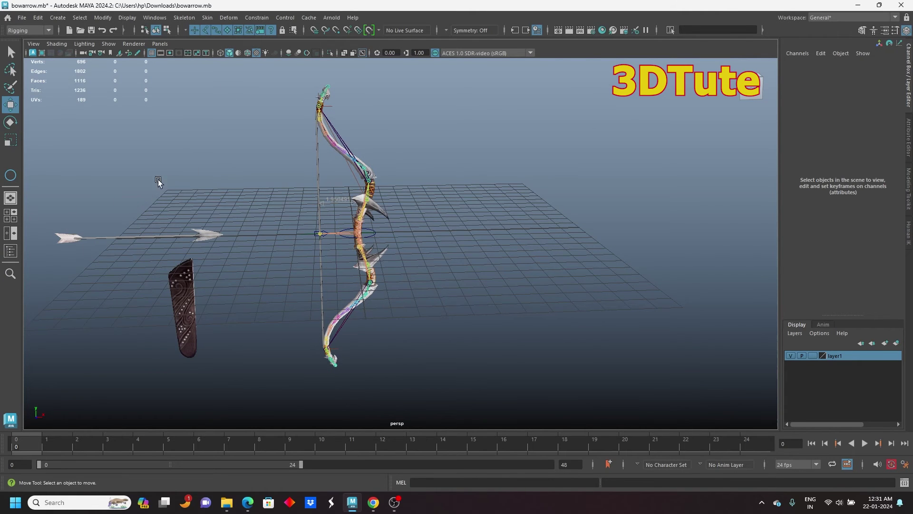
- Isolate the arrow mesh and frame it in the top view
{"action": "left_click", "coordinate": [184, 233]}
{"action": "scroll", "coordinate": [391, 230], "scroll_direction": "up", "scroll_amount": 5}
{"action": "left_click_drag", "start_coordinate": [357, 251], "coordinate": [348, 264], "text": "alt"}
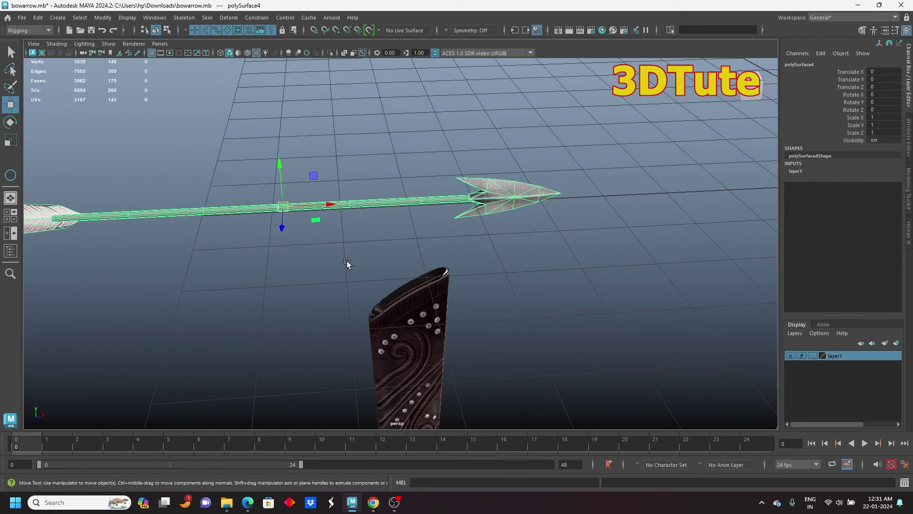
{"action": "key", "text": "space"}
{"action": "key", "text": "space"}
{"action": "scroll", "coordinate": [316, 218], "scroll_direction": "up", "scroll_amount": 6}
{"action": "scroll", "coordinate": [269, 224], "scroll_direction": "up", "scroll_amount": 2}
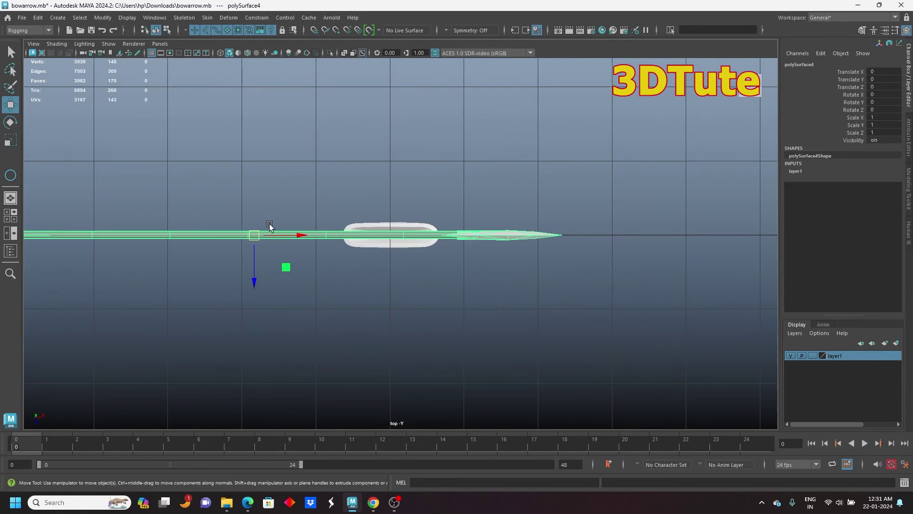
{"action": "middle_click_drag", "start_coordinate": [269, 223], "coordinate": [438, 210], "text": "alt"}
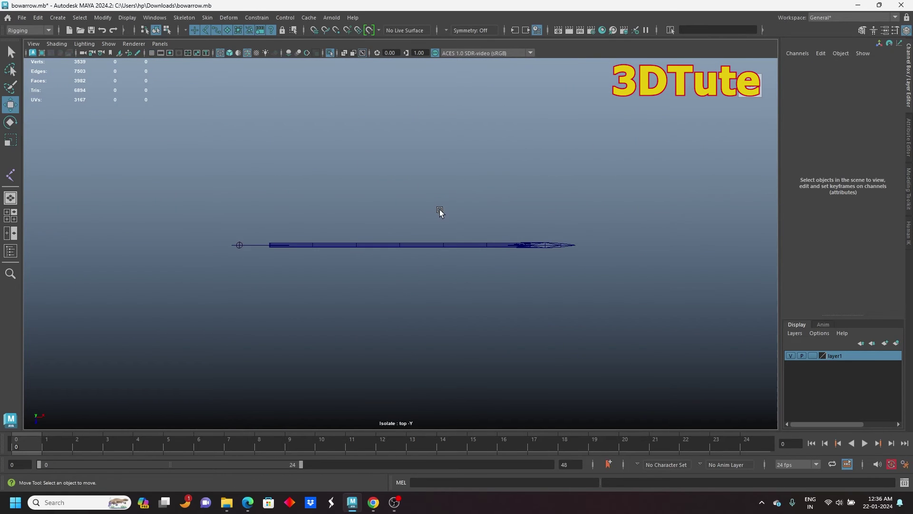
{"action": "scroll", "coordinate": [440, 210], "scroll_direction": "up", "scroll_amount": 6}
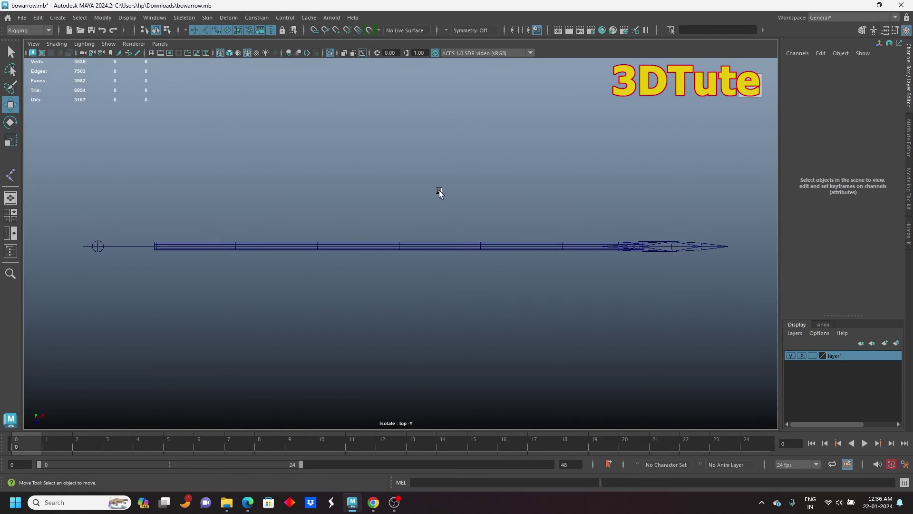
- Insert two edge loops on the arrow shaft, one on each side of its middle edge loop, and return to object mode
{"action": "left_click_drag", "start_coordinate": [437, 189], "coordinate": [430, 305]}
{"action": "scroll", "coordinate": [420, 281], "scroll_direction": "up", "scroll_amount": 3}
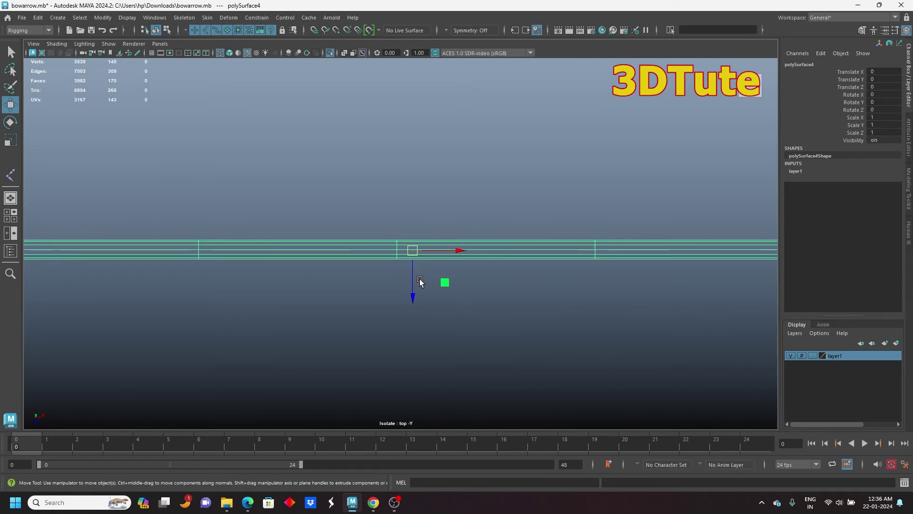
{"action": "scroll", "coordinate": [434, 273], "scroll_direction": "up", "scroll_amount": 1}
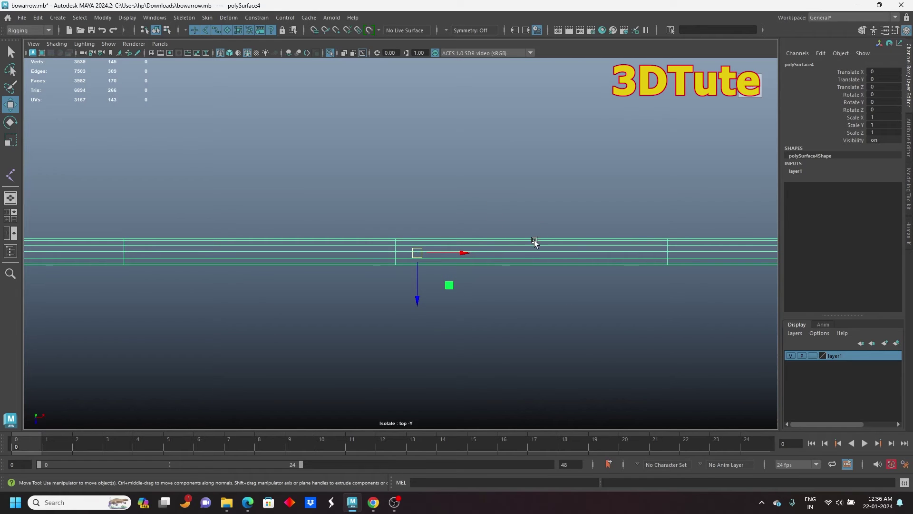
{"action": "right_click_drag", "start_coordinate": [534, 238], "coordinate": [481, 235]}
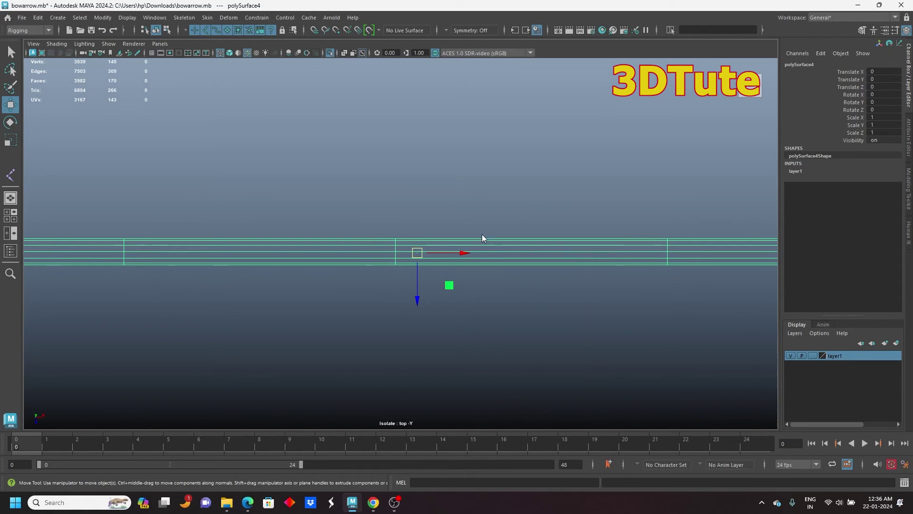
{"action": "left_click", "coordinate": [510, 239]}
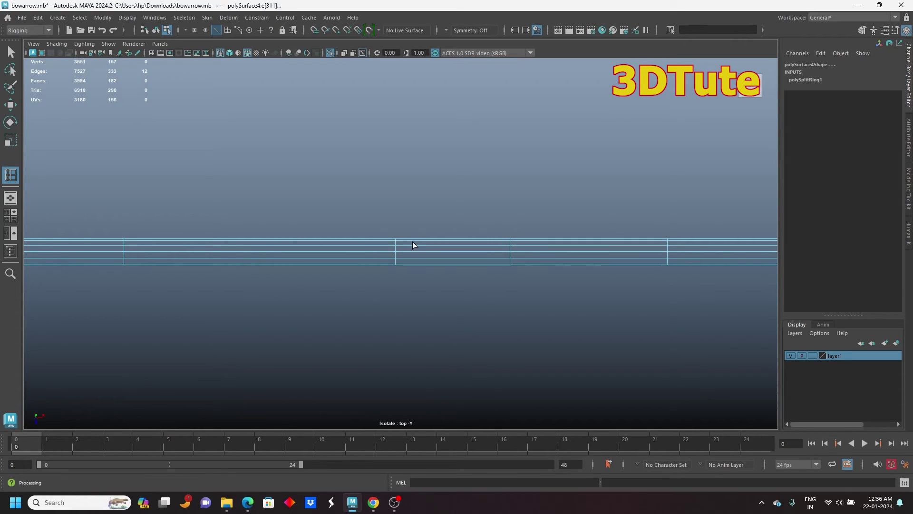
{"action": "left_click", "coordinate": [298, 239]}
{"action": "left_click", "coordinate": [12, 108]}
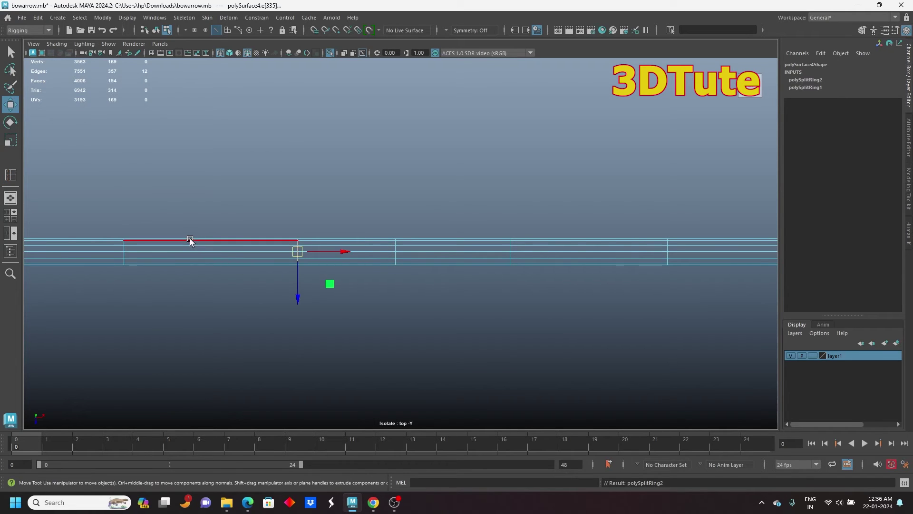
{"action": "right_click_drag", "start_coordinate": [190, 236], "coordinate": [241, 206]}
- Create a chain of four joints along the arrow shaft's edge loops, from just ahead of the middle to the arrowhead's base
{"action": "left_click", "coordinate": [184, 18]}
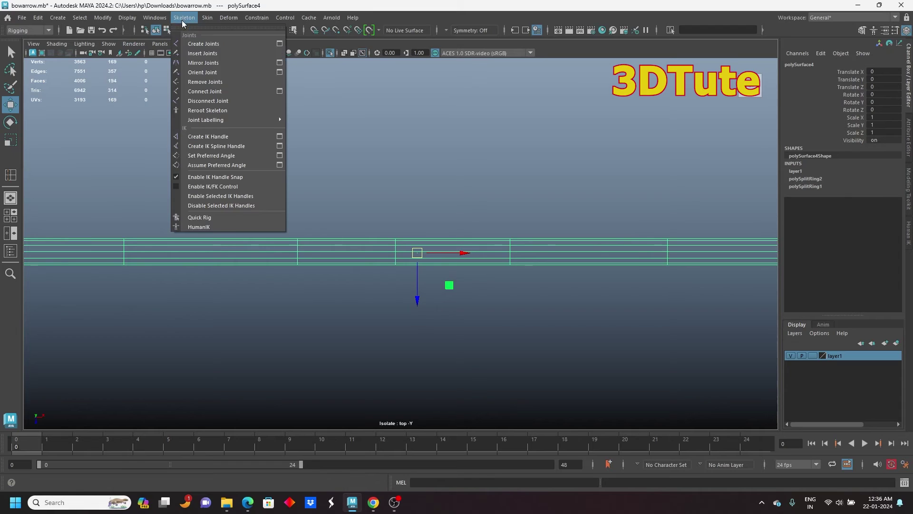
{"action": "left_click", "coordinate": [207, 43]}
{"action": "middle_click_drag", "start_coordinate": [381, 267], "coordinate": [285, 259], "text": "alt"}
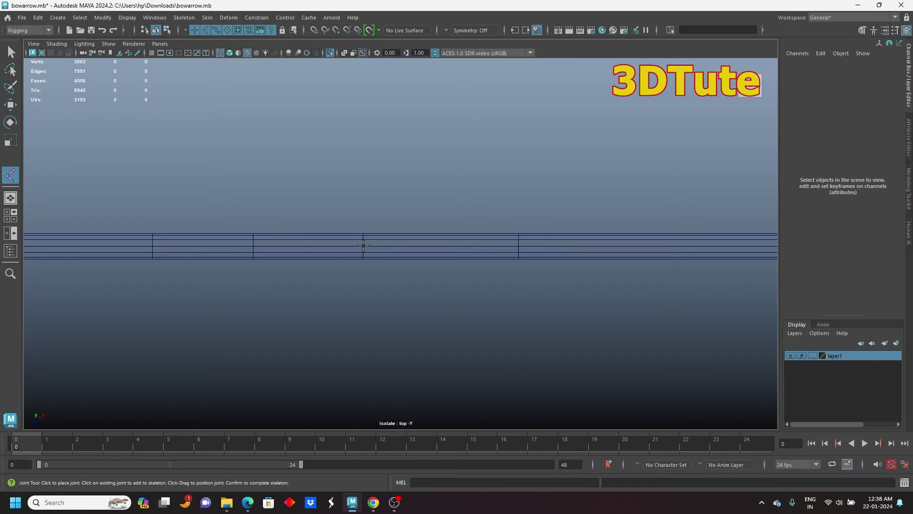
{"action": "left_click", "coordinate": [363, 245]}
{"action": "left_click", "coordinate": [517, 247]}
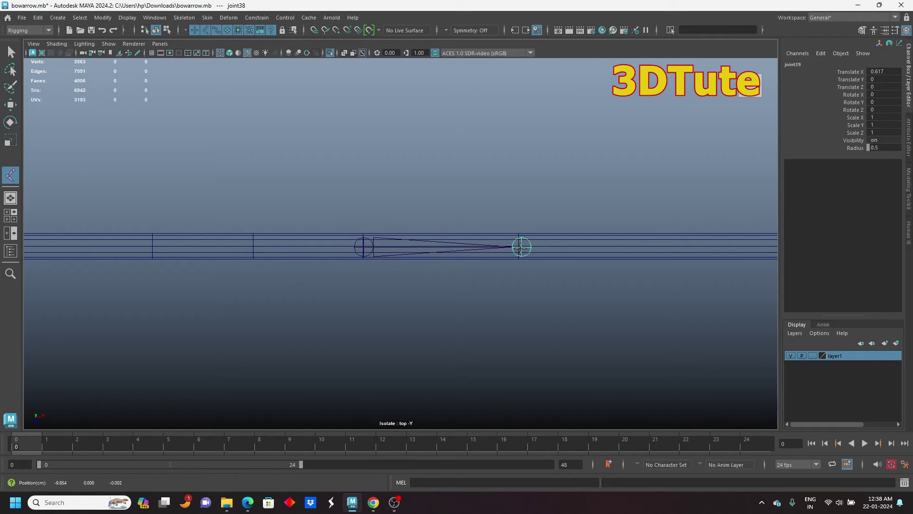
{"action": "middle_click_drag", "start_coordinate": [581, 285], "coordinate": [495, 276], "text": "alt"}
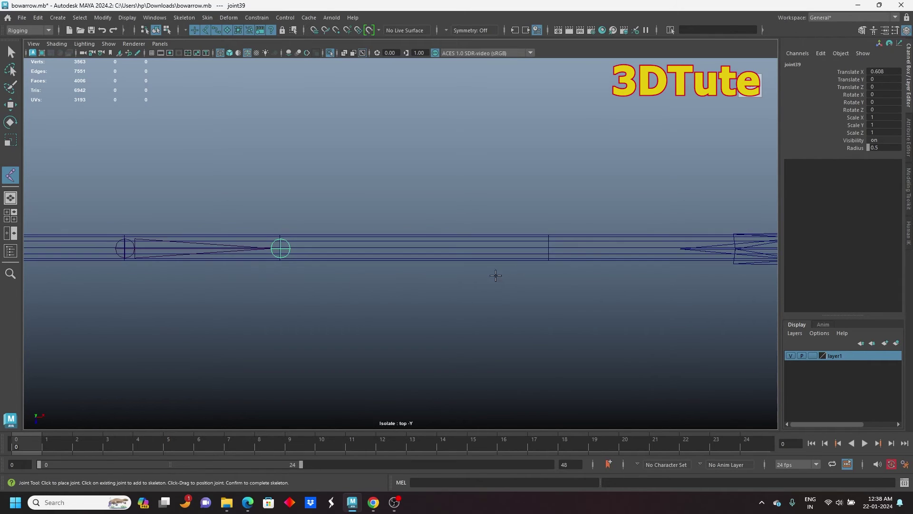
{"action": "left_click", "coordinate": [553, 246]}
{"action": "middle_click_drag", "start_coordinate": [630, 287], "coordinate": [348, 288], "text": "alt"}
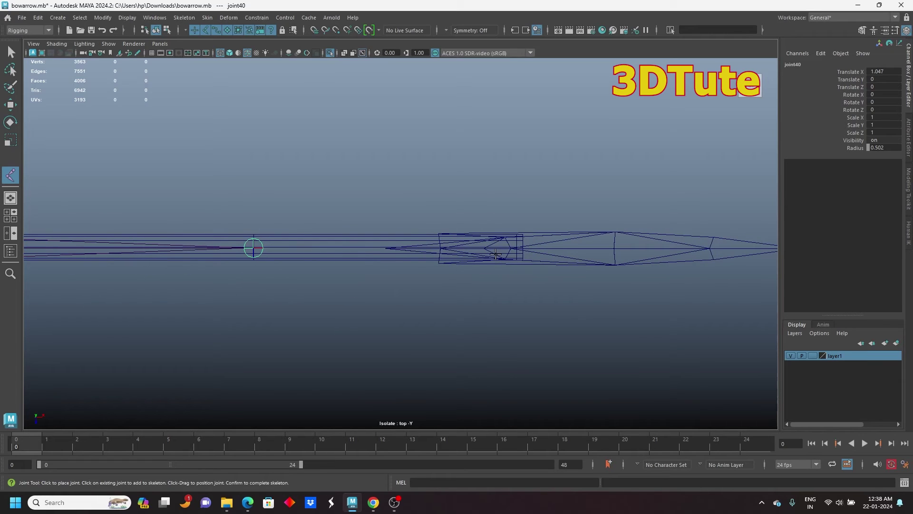
{"action": "left_click_drag", "start_coordinate": [513, 247], "coordinate": [523, 248]}
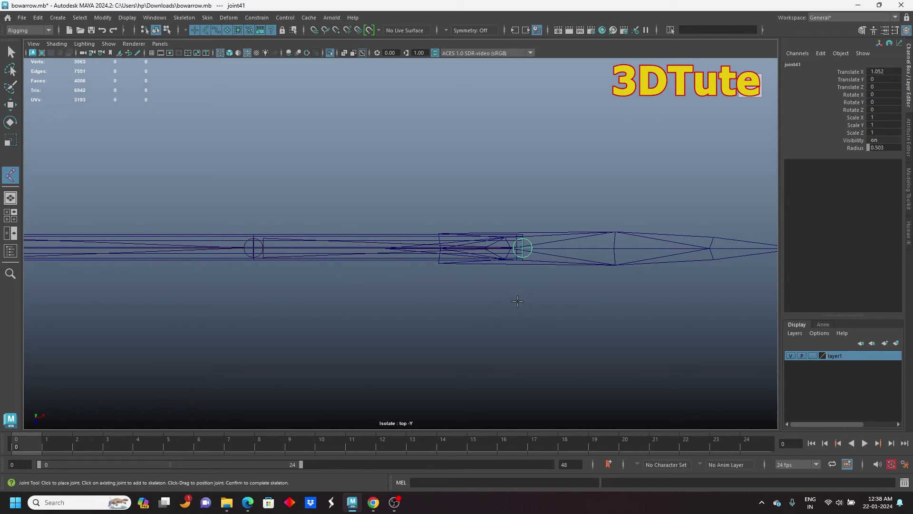
{"action": "key", "text": "w"}
- Display the arrow joints' local rotation axes to check their orientation, and return to object selection
{"action": "middle_click_drag", "start_coordinate": [222, 304], "coordinate": [476, 305], "text": "alt"}
{"action": "right_click_drag", "start_coordinate": [476, 305], "coordinate": [329, 280], "text": "alt"}
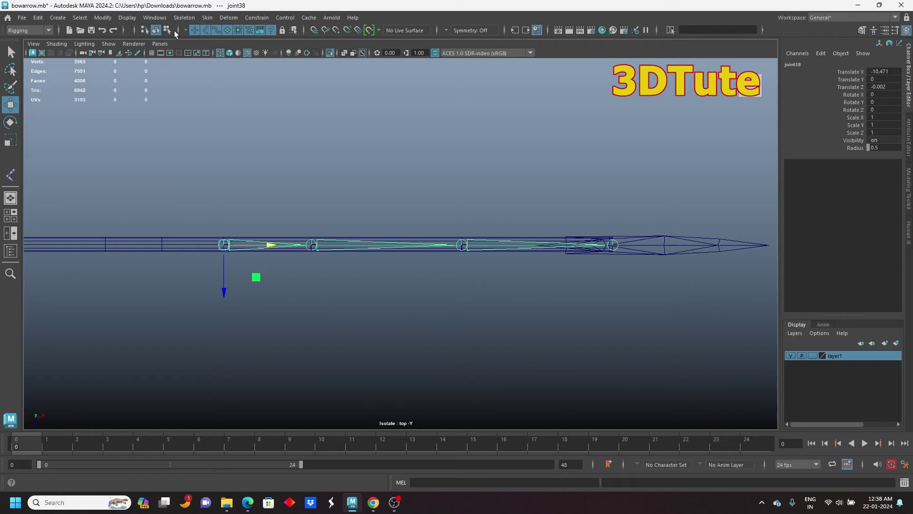
{"action": "left_click", "coordinate": [167, 30]}
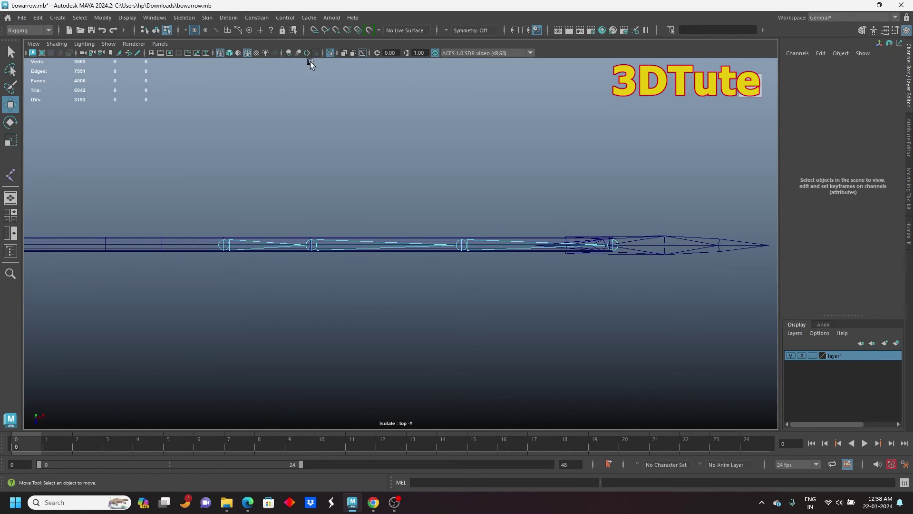
{"action": "left_click", "coordinate": [271, 30]}
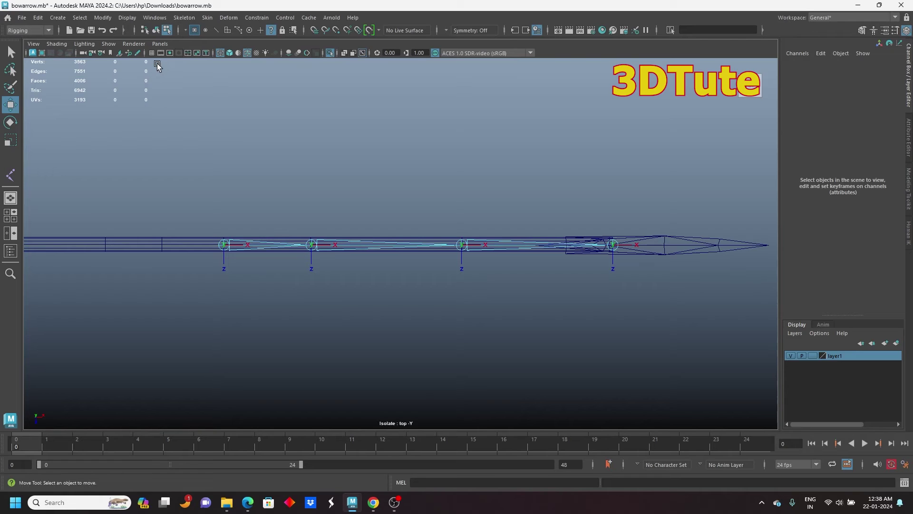
{"action": "left_click", "coordinate": [156, 30]}
- Mirror the front arrow joint chain across the YZ plane using the Behavior function
{"action": "middle_click_drag", "start_coordinate": [184, 240], "coordinate": [284, 177], "text": "alt"}
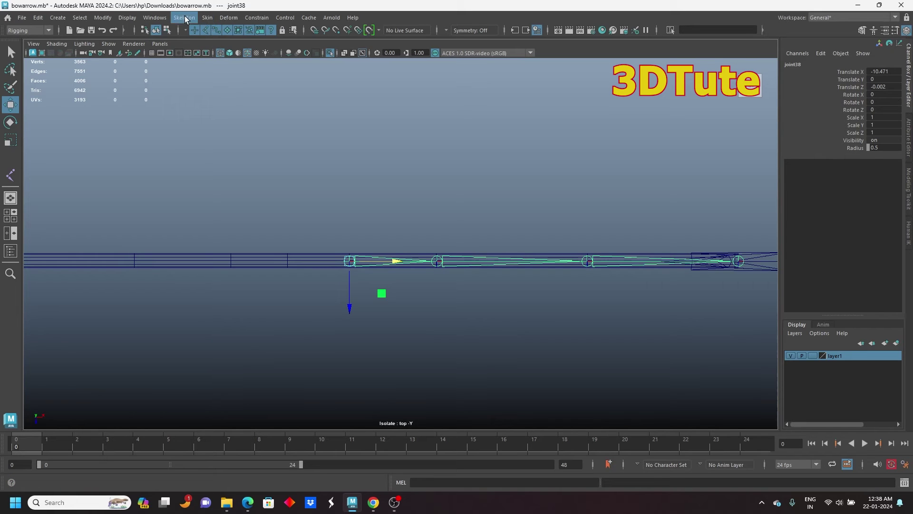
{"action": "left_click", "coordinate": [184, 17]}
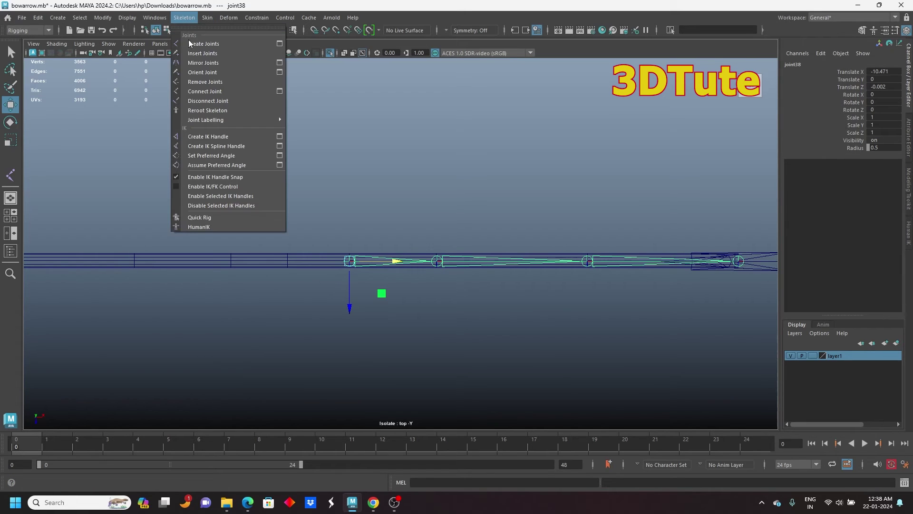
{"action": "left_click", "coordinate": [280, 64]}
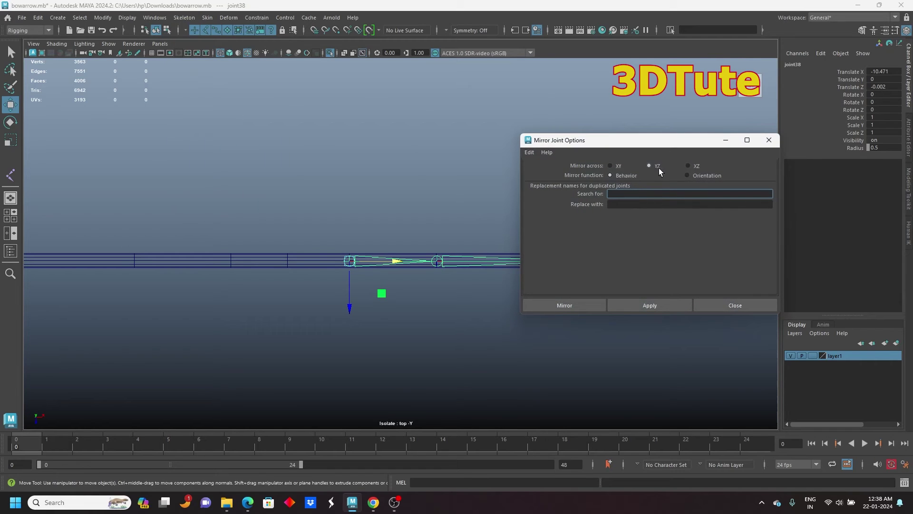
{"action": "left_click", "coordinate": [583, 304]}
{"action": "key", "text": "a"}
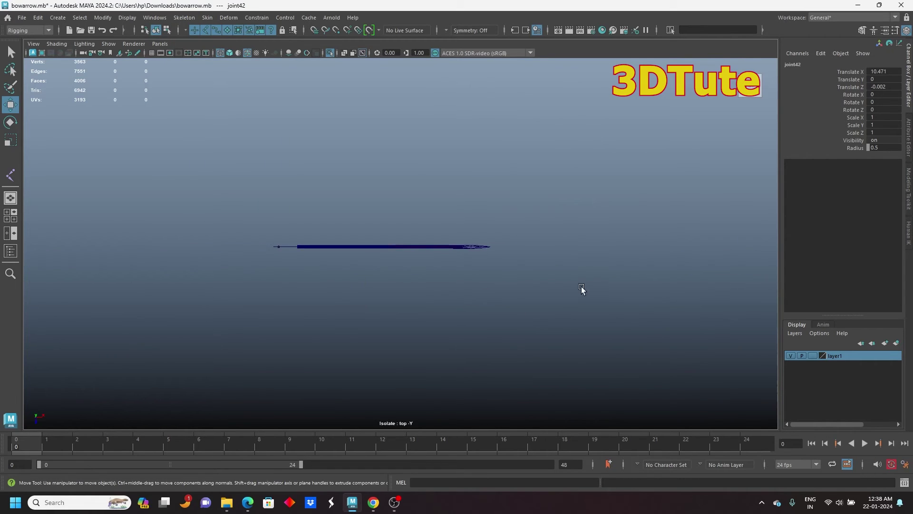
- Move the mirrored joint chain along the X axis so its joints sit near the edge loops of the shaft's rear half
{"action": "middle_click_drag", "start_coordinate": [704, 268], "coordinate": [395, 268]}
{"action": "scroll", "coordinate": [340, 277], "scroll_direction": "up", "scroll_amount": 10}
{"action": "key", "text": "alt+space"}
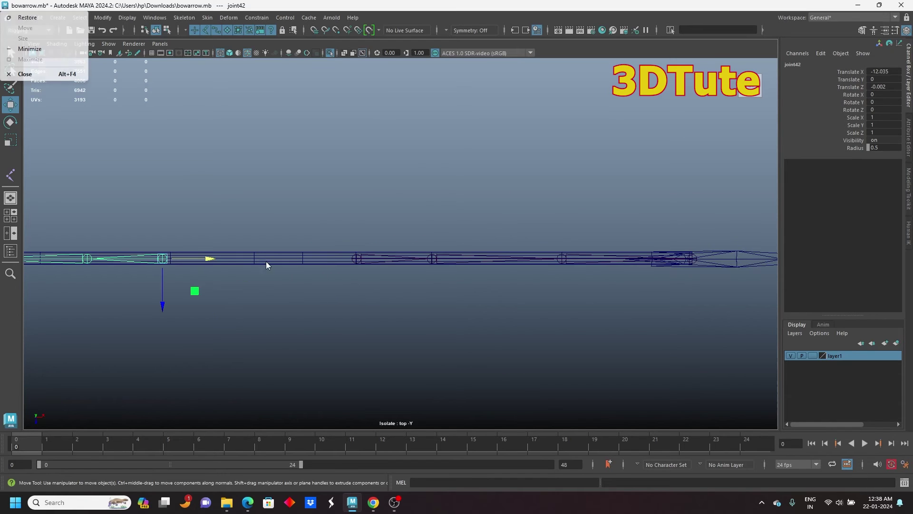
{"action": "middle_click_drag", "start_coordinate": [263, 277], "coordinate": [352, 273], "text": "alt"}
{"action": "scroll", "coordinate": [354, 262], "scroll_direction": "up", "scroll_amount": 3}
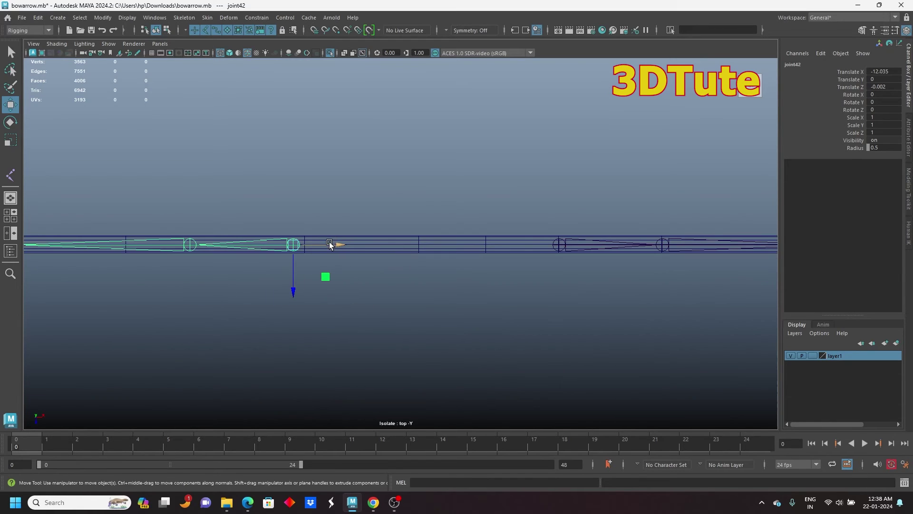
{"action": "left_click_drag", "start_coordinate": [329, 244], "coordinate": [458, 289]}
{"action": "left_click", "coordinate": [324, 322]}
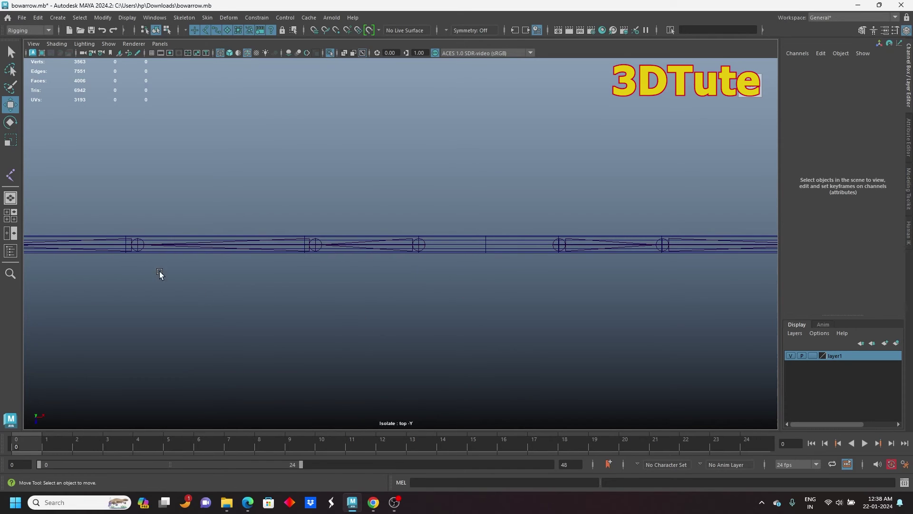
- Create a single joint at the arrow shaft's middle edge loop and centre it across the shaft
{"action": "left_click", "coordinate": [11, 175]}
{"action": "scroll", "coordinate": [544, 287], "scroll_direction": "up", "scroll_amount": 2}
{"action": "left_click", "coordinate": [521, 289]}
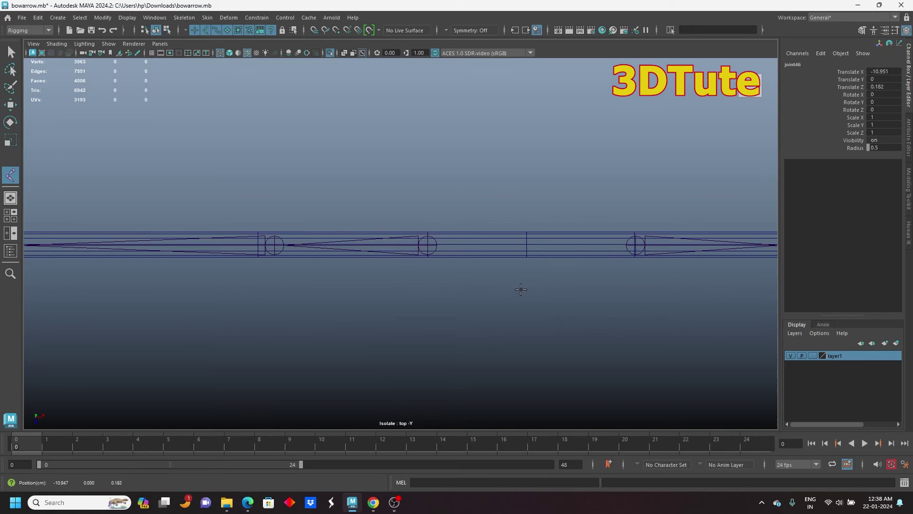
{"action": "key", "text": "w"}
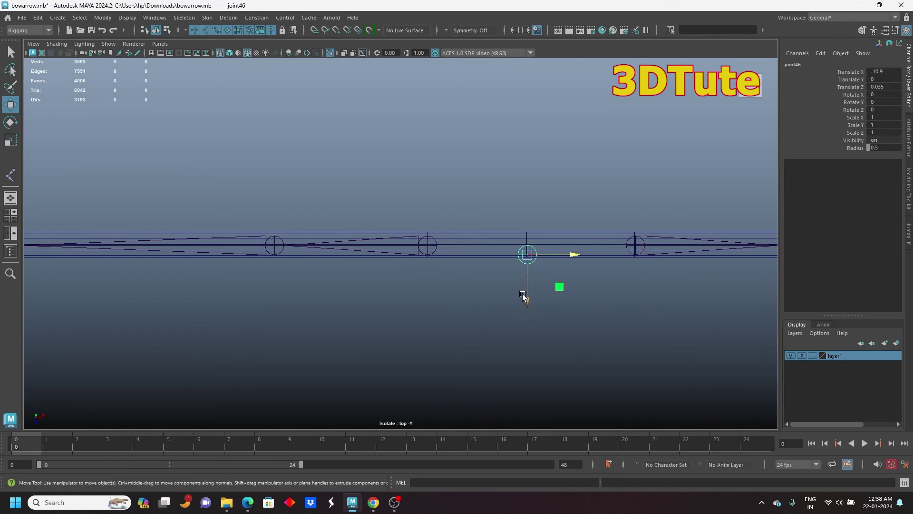
{"action": "left_click_drag", "start_coordinate": [525, 256], "coordinate": [219, 262]}
- Duplicate the middle joint and move the copy along the X axis to the feathers at the arrow's tail
{"action": "key", "text": "ctrl+d"}
{"action": "middle_click_drag", "start_coordinate": [302, 286], "coordinate": [614, 297], "text": "alt"}
{"action": "left_click", "coordinate": [231, 257], "text": "shift"}
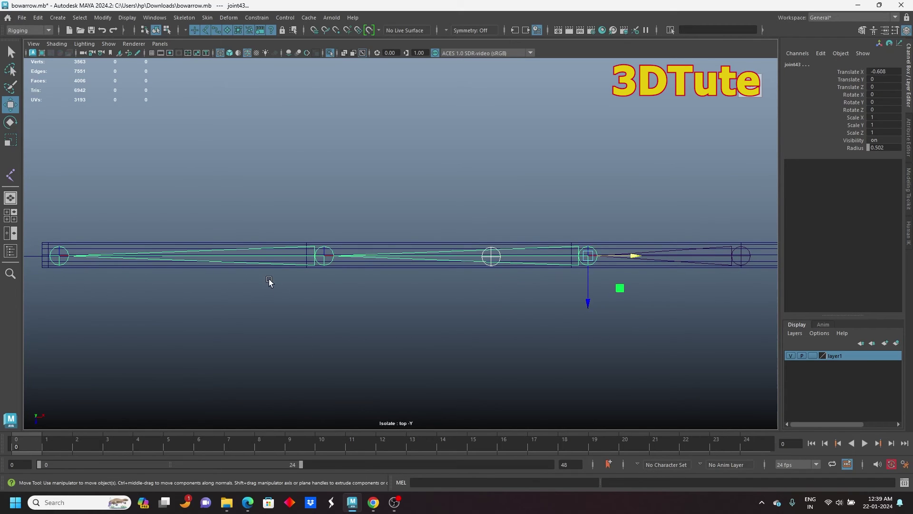
{"action": "key", "text": "ctrl+z"}
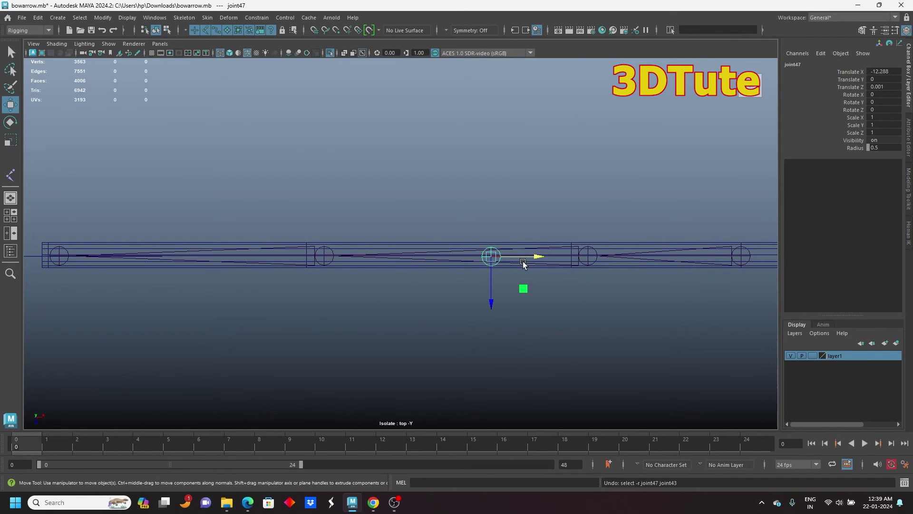
{"action": "left_click_drag", "start_coordinate": [523, 263], "coordinate": [250, 264]}
{"action": "middle_click_drag", "start_coordinate": [302, 326], "coordinate": [503, 319], "text": "alt"}
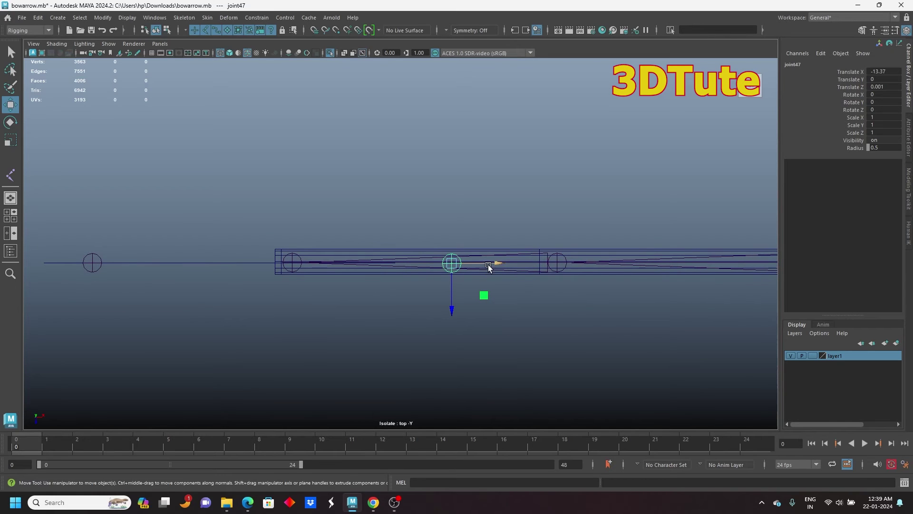
{"action": "left_click_drag", "start_coordinate": [488, 267], "coordinate": [145, 285]}
- Delete the extra joint overlapping the duplicated joint at the arrow's tail
{"action": "left_click", "coordinate": [84, 285]}
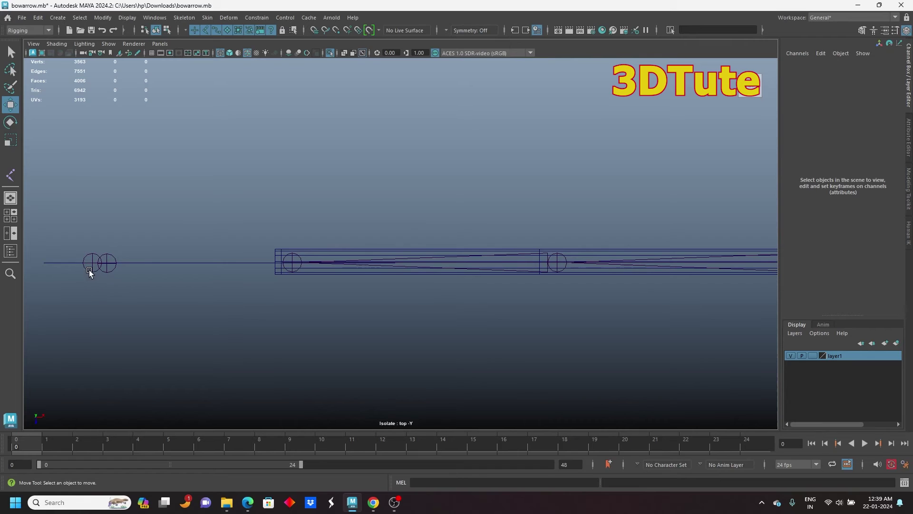
{"action": "left_click", "coordinate": [89, 272]}
{"action": "left_click", "coordinate": [100, 335]}
{"action": "left_click", "coordinate": [107, 274]}
- Parent the root joints of the front and rear chains to the middle joint of the arrow
{"action": "middle_click_drag", "start_coordinate": [503, 328], "coordinate": [235, 327], "text": "alt"}
{"action": "middle_click_drag", "start_coordinate": [564, 317], "coordinate": [295, 299], "text": "alt"}
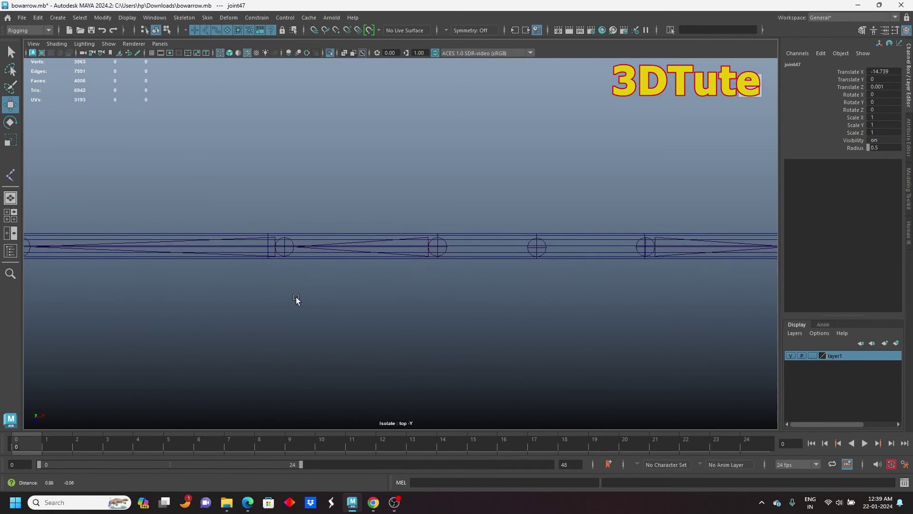
{"action": "middle_click_drag", "start_coordinate": [493, 278], "coordinate": [395, 294], "text": "alt"}
{"action": "right_click_drag", "start_coordinate": [394, 294], "coordinate": [575, 289], "text": "alt"}
{"action": "left_click", "coordinate": [575, 289]}
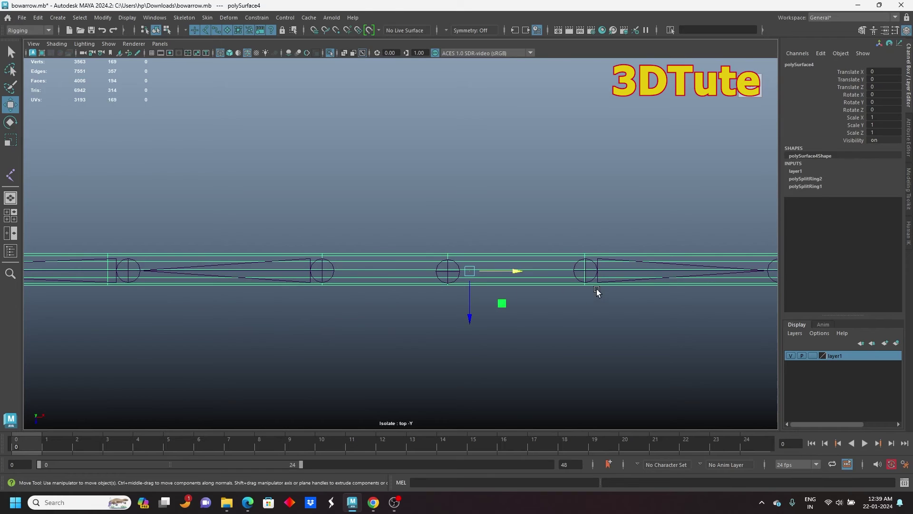
{"action": "left_click", "coordinate": [543, 243]}
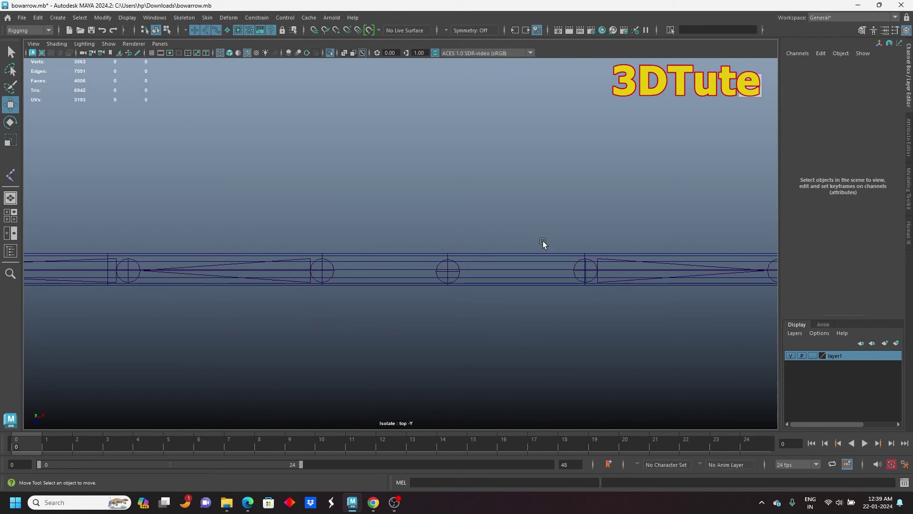
{"action": "left_click", "coordinate": [581, 280]}
{"action": "left_click", "coordinate": [324, 280]}
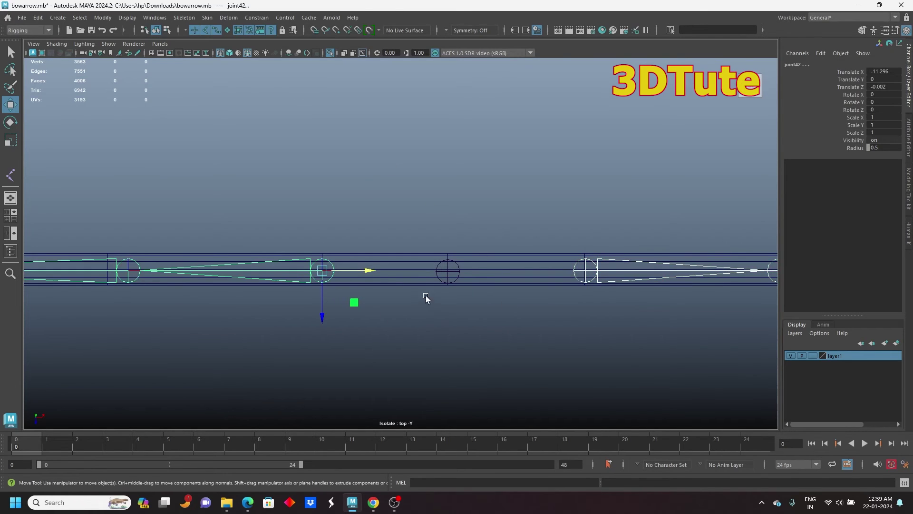
{"action": "left_click", "coordinate": [454, 282]}
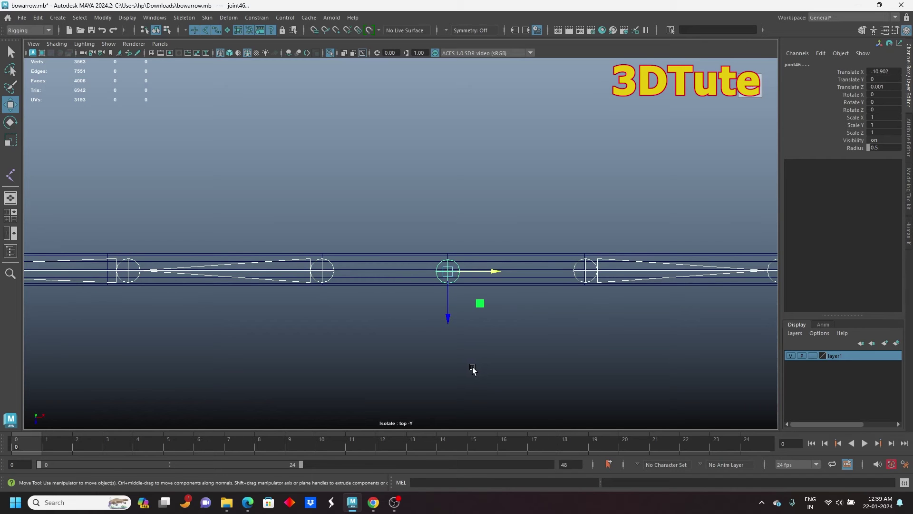
{"action": "key", "text": "p"}
- Test the parented hierarchy by moving the middle joint, and undo the move
{"action": "left_click", "coordinate": [474, 336]}
{"action": "left_click", "coordinate": [449, 283]}
{"action": "left_click_drag", "start_coordinate": [450, 270], "coordinate": [434, 213]}
{"action": "key", "text": "ctrl+z"}
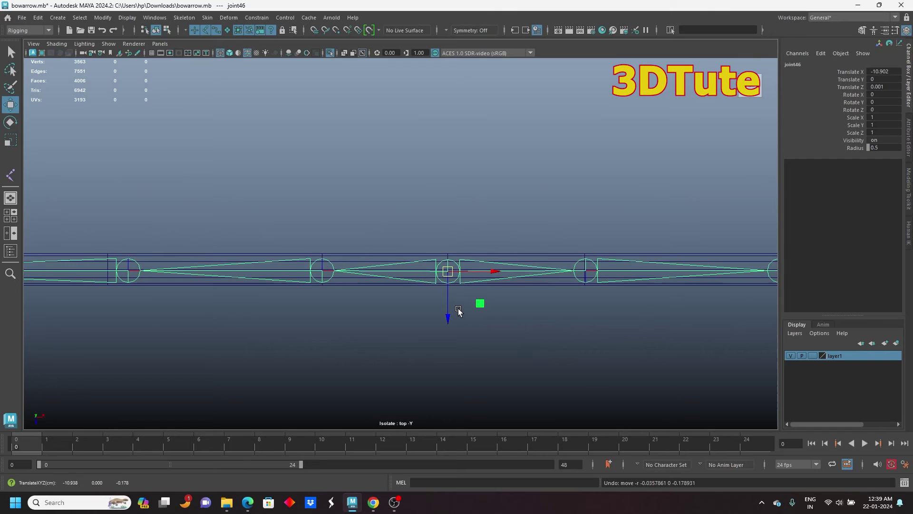
- Test the arrow's bending by rotating the joints on both sides of the middle together, undo the rotation, and return to the Move tool
{"action": "left_click", "coordinate": [587, 281]}
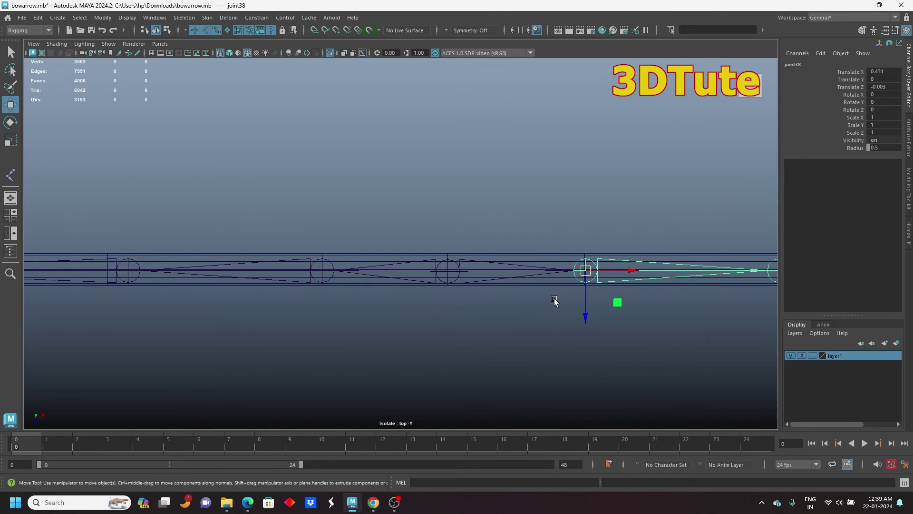
{"action": "scroll", "coordinate": [555, 302], "scroll_direction": "down", "scroll_amount": 5}
{"action": "scroll", "coordinate": [577, 301], "scroll_direction": "up", "scroll_amount": 4}
{"action": "left_click", "coordinate": [573, 256]}
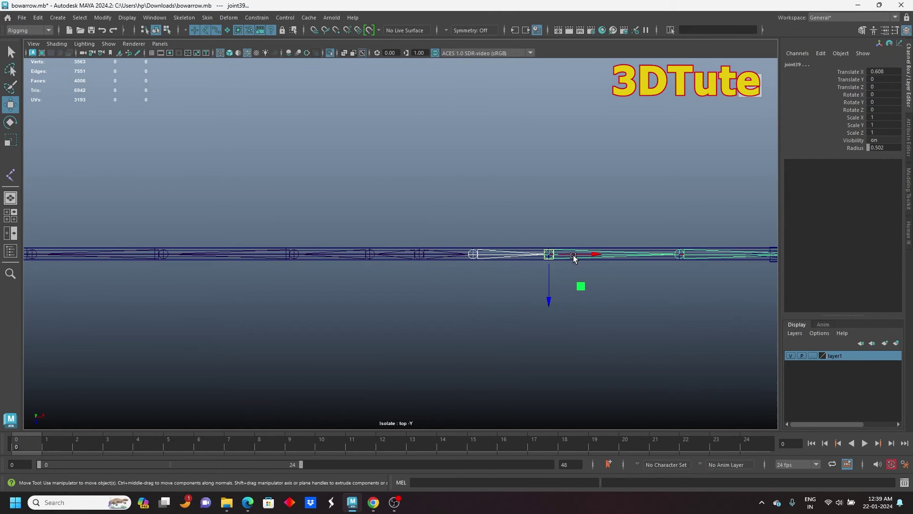
{"action": "left_click", "coordinate": [676, 257]}
{"action": "left_click", "coordinate": [374, 256]}
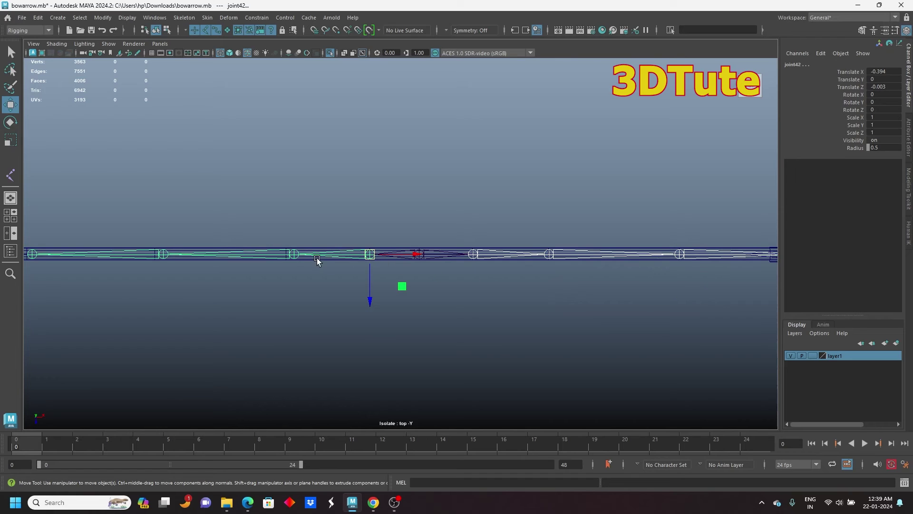
{"action": "left_click", "coordinate": [296, 256]}
{"action": "left_click", "coordinate": [147, 255]}
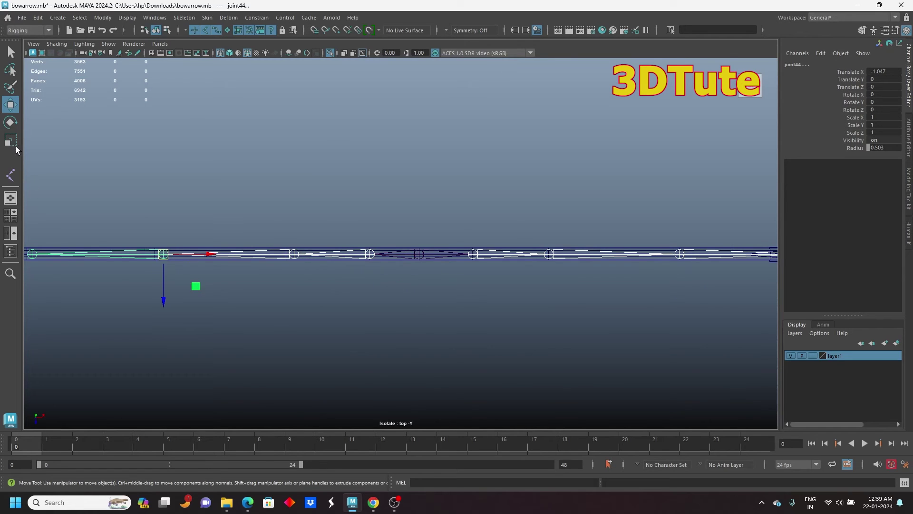
{"action": "key", "text": "e"}
{"action": "left_click_drag", "start_coordinate": [188, 291], "coordinate": [208, 287]}
{"action": "key", "text": "ctrl+z"}
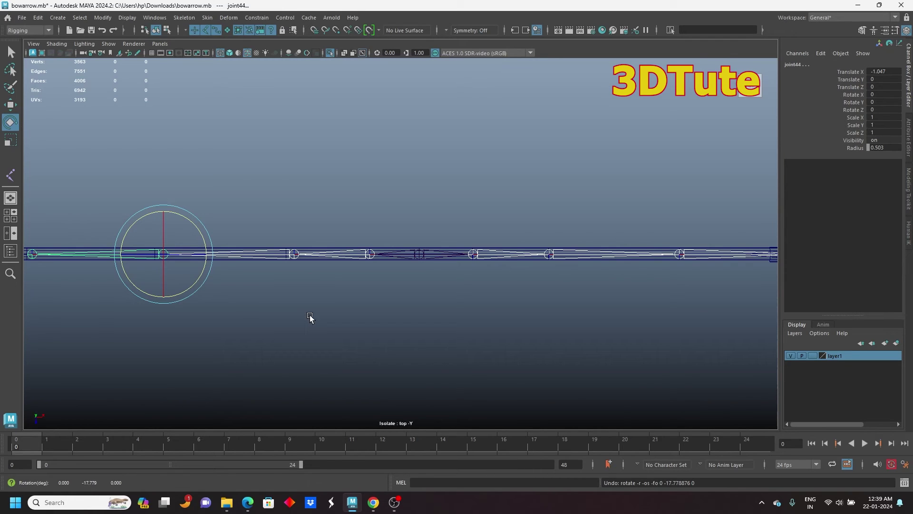
{"action": "middle_click_drag", "start_coordinate": [411, 310], "coordinate": [465, 284], "text": "alt"}
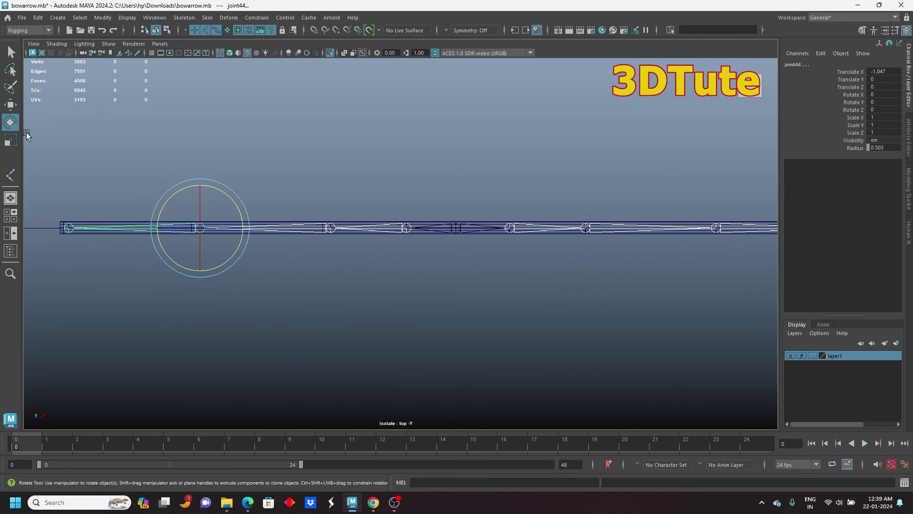
{"action": "left_click", "coordinate": [11, 101]}
- Move the middle root joint and the separate tail joint together into the shaft's centre, at Translate Y 0.063 and Translate Z -0.009
{"action": "left_click", "coordinate": [456, 228]}
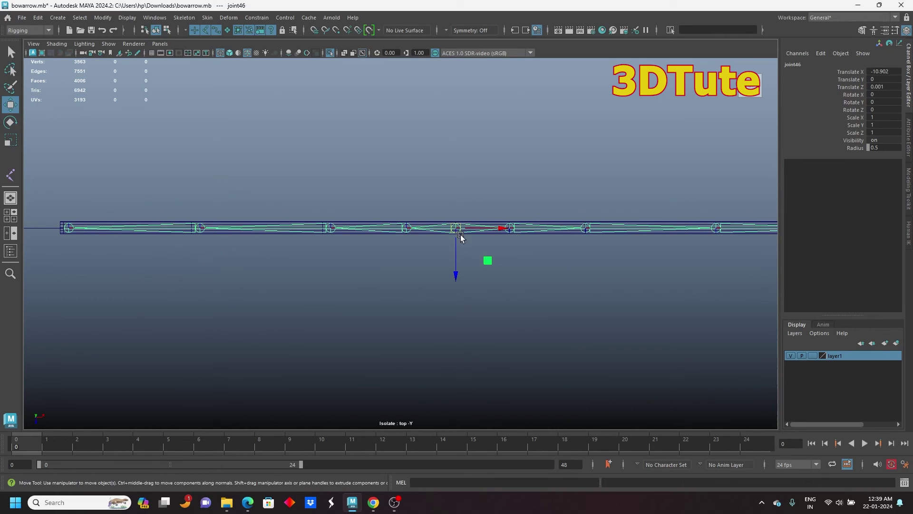
{"action": "middle_click_drag", "start_coordinate": [283, 260], "coordinate": [417, 281], "text": "alt"}
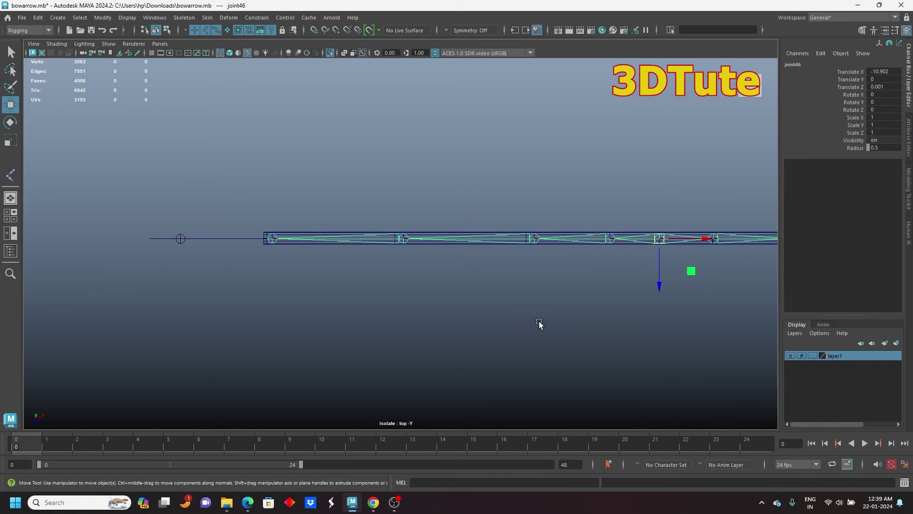
{"action": "middle_click_drag", "start_coordinate": [540, 325], "coordinate": [306, 361], "text": "alt"}
{"action": "key", "text": "space"}
{"action": "key", "text": "space"}
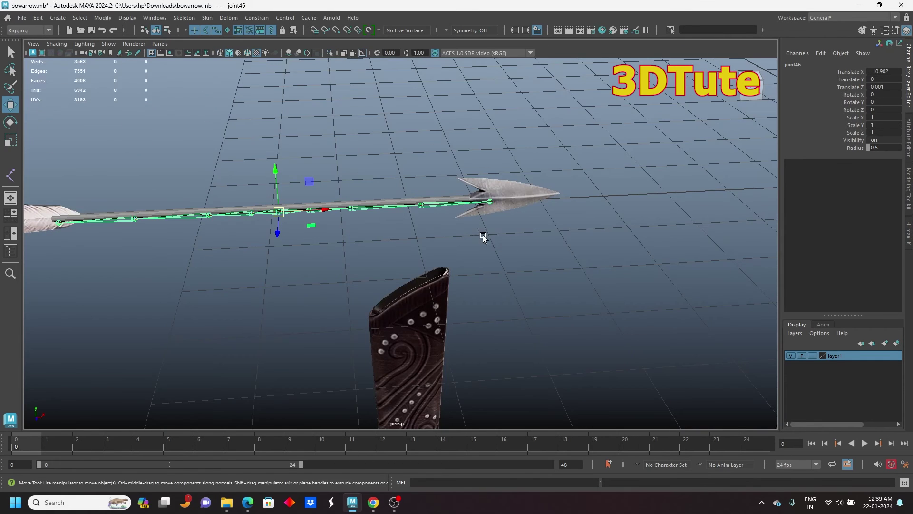
{"action": "left_click_drag", "start_coordinate": [483, 238], "coordinate": [347, 250], "text": "alt"}
{"action": "left_click", "coordinate": [271, 227], "text": "shift"}
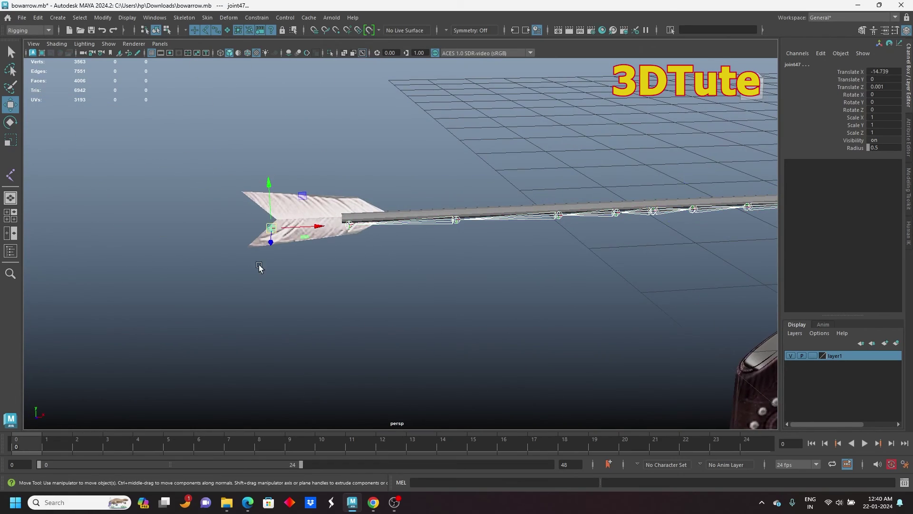
{"action": "left_click_drag", "start_coordinate": [259, 267], "coordinate": [400, 246], "text": "alt"}
{"action": "mouse_move", "coordinate": [399, 174]}
{"action": "left_mouse_down"}
{"action": "mouse_move", "coordinate": [381, 172]}
{"action": "mouse_move", "coordinate": [394, 174]}
{"action": "left_mouse_up"}
{"action": "left_click_drag", "start_coordinate": [556, 228], "coordinate": [515, 209], "text": "alt"}
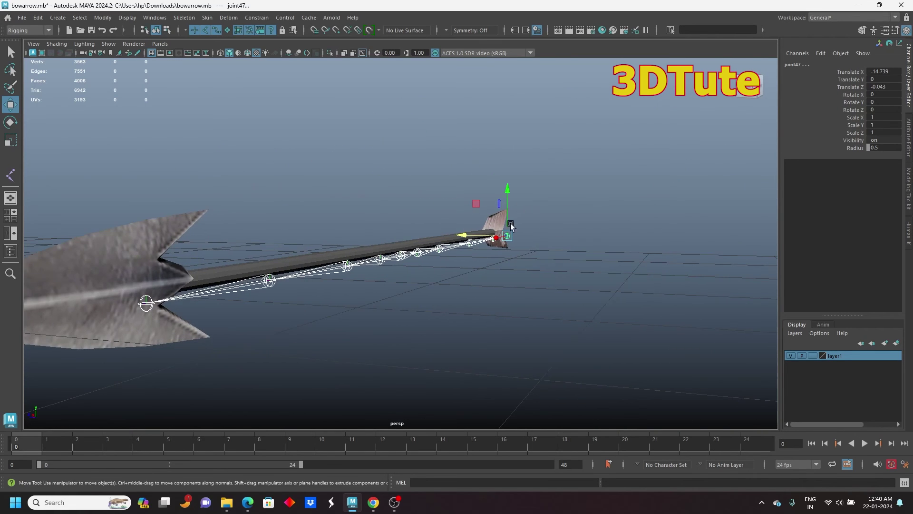
{"action": "left_click_drag", "start_coordinate": [462, 236], "coordinate": [460, 234]}
{"action": "left_click_drag", "start_coordinate": [507, 198], "coordinate": [357, 106]}
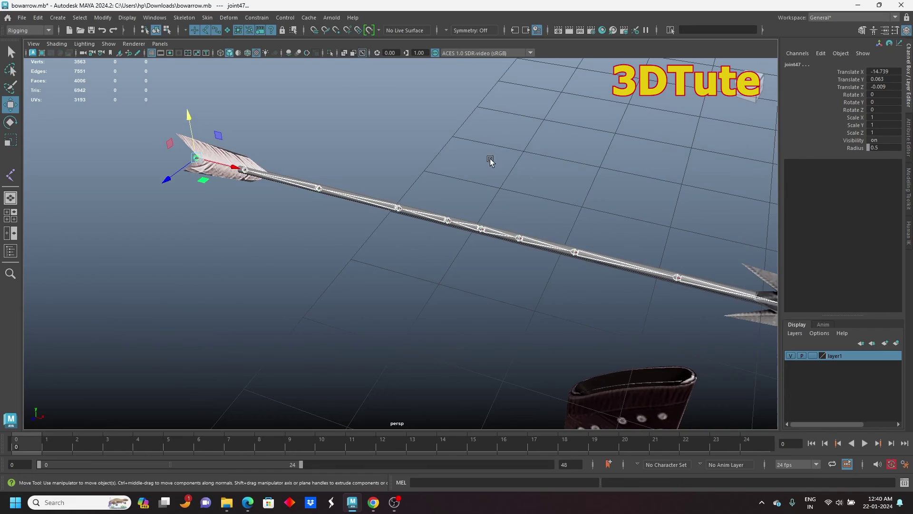
- Bind the arrow mesh to the joint hierarchy under the middle root joint with Bind Skin
{"action": "left_click_drag", "start_coordinate": [490, 160], "coordinate": [617, 200], "text": "alt"}
{"action": "scroll", "coordinate": [487, 177], "scroll_direction": "up", "scroll_amount": 5}
{"action": "left_click", "coordinate": [442, 218]}
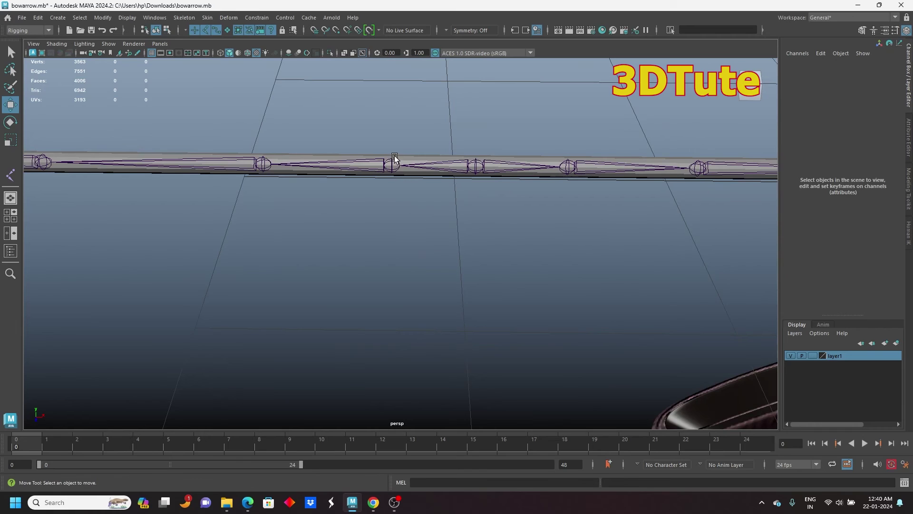
{"action": "left_click", "coordinate": [393, 168]}
{"action": "left_click", "coordinate": [465, 190]}
{"action": "left_click", "coordinate": [475, 168]}
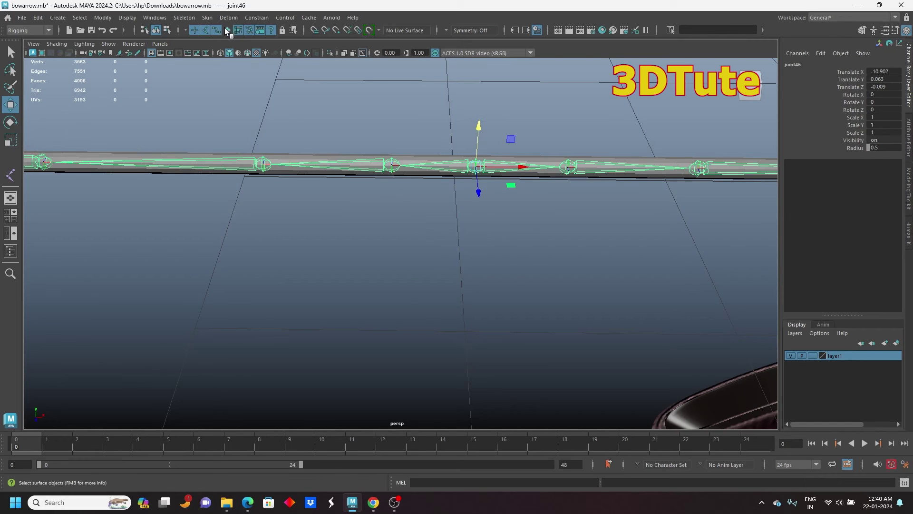
{"action": "left_click", "coordinate": [290, 158]}
{"action": "scroll", "coordinate": [290, 164], "scroll_direction": "down", "scroll_amount": 5}
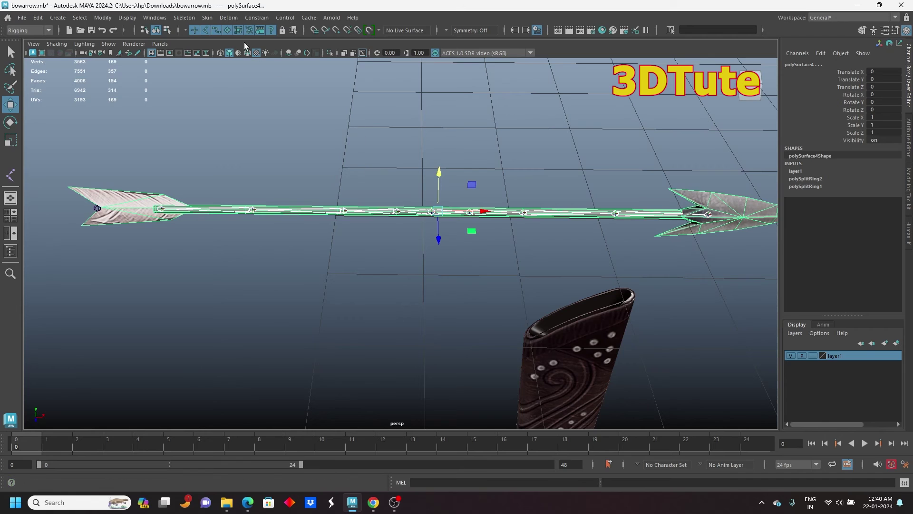
{"action": "left_click", "coordinate": [207, 18]}
{"action": "left_click", "coordinate": [239, 46]}
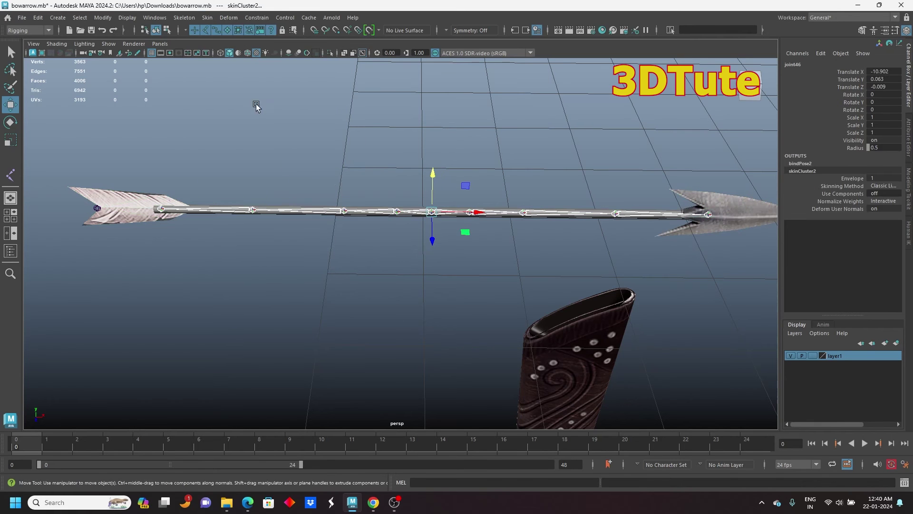
- Test the skinned arrow's bending by rotating the three joints on each side of the middle joint together, undo the rotation, and return to the Move tool
{"action": "left_click_drag", "start_coordinate": [361, 258], "coordinate": [412, 240], "text": "alt"}
{"action": "scroll", "coordinate": [367, 274], "scroll_direction": "up", "scroll_amount": 3}
{"action": "left_click", "coordinate": [367, 274]}
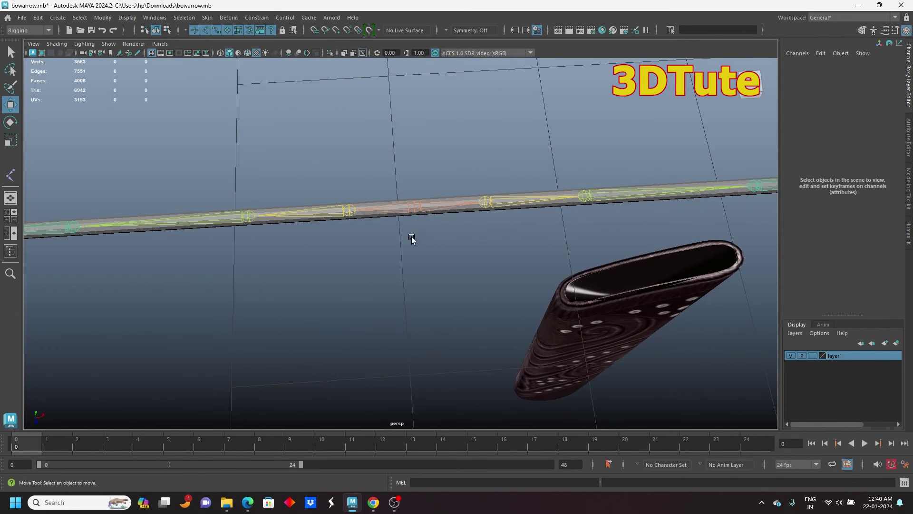
{"action": "left_click", "coordinate": [431, 212]}
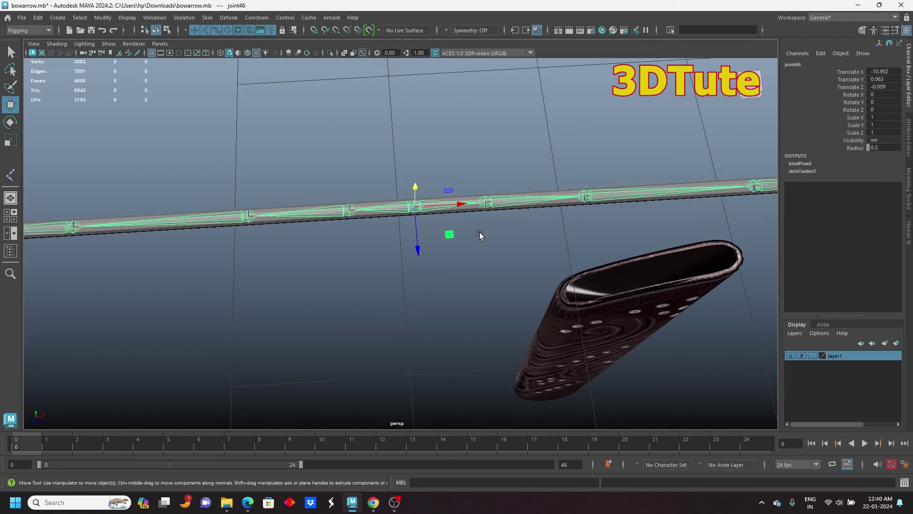
{"action": "left_click", "coordinate": [492, 205]}
{"action": "left_click", "coordinate": [585, 196], "text": "shift"}
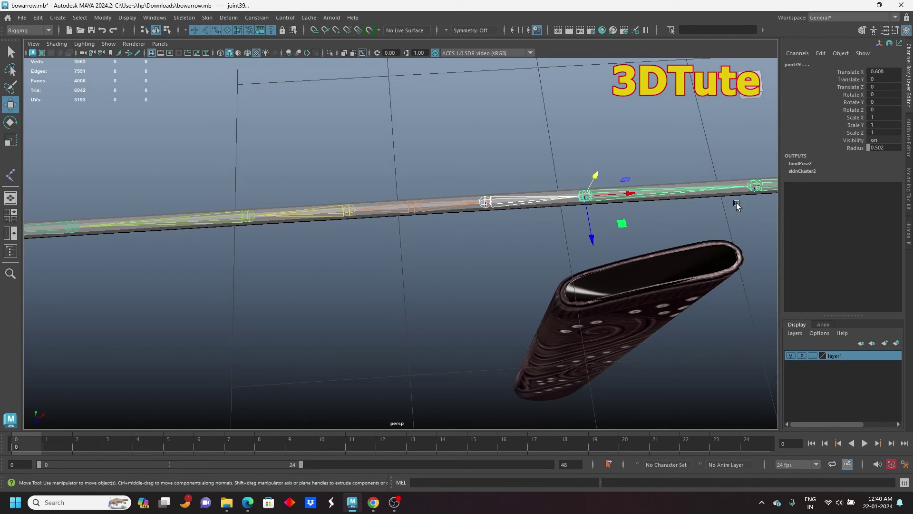
{"action": "left_click", "coordinate": [755, 186], "text": "shift"}
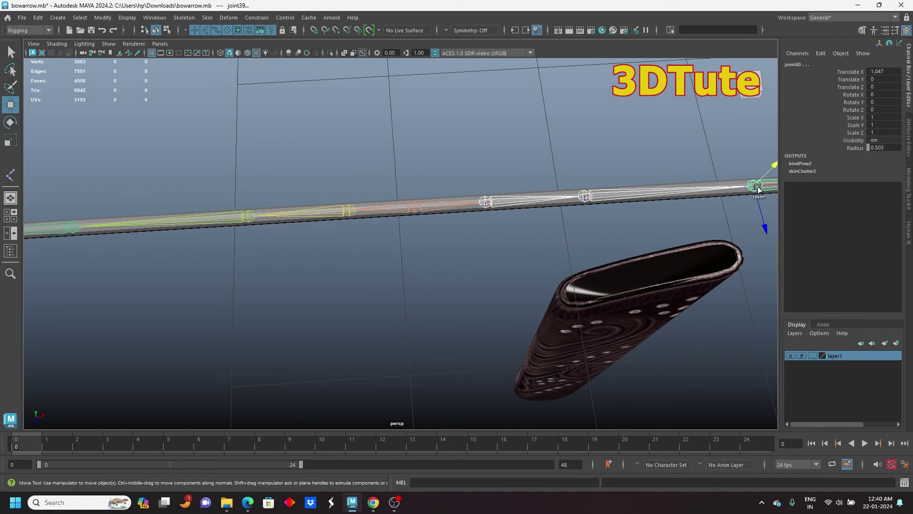
{"action": "left_click", "coordinate": [346, 210], "text": "shift"}
{"action": "left_click", "coordinate": [167, 227], "text": "shift"}
{"action": "left_click", "coordinate": [73, 227], "text": "shift"}
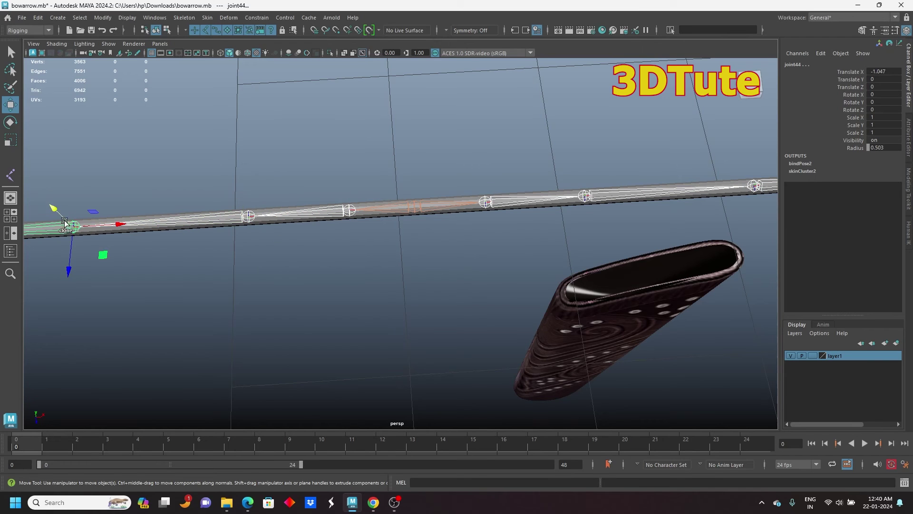
{"action": "key", "text": "e"}
{"action": "key", "text": "a"}
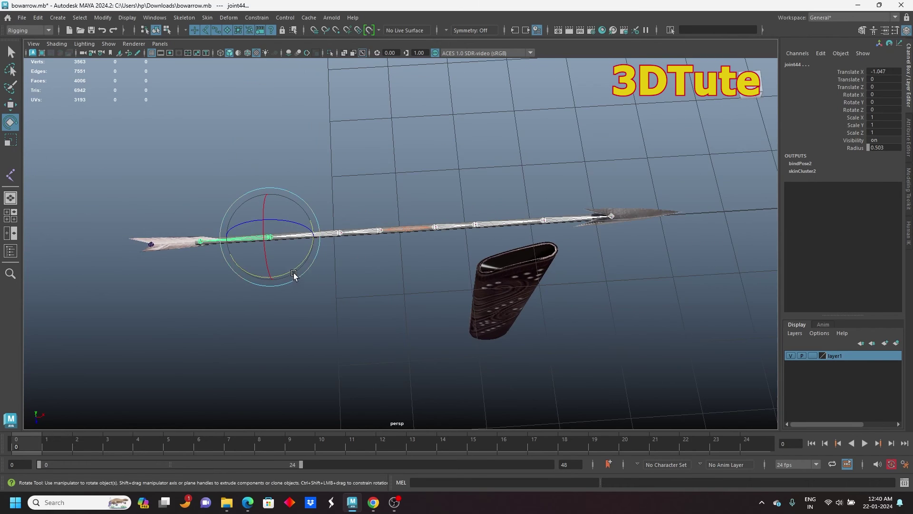
{"action": "mouse_move", "coordinate": [295, 271]}
{"action": "left_mouse_down"}
{"action": "mouse_move", "coordinate": [287, 271]}
{"action": "mouse_move", "coordinate": [304, 269]}
{"action": "mouse_move", "coordinate": [296, 269]}
{"action": "left_mouse_up"}
{"action": "key", "text": "ctrl+z"}
{"action": "key", "text": "w"}
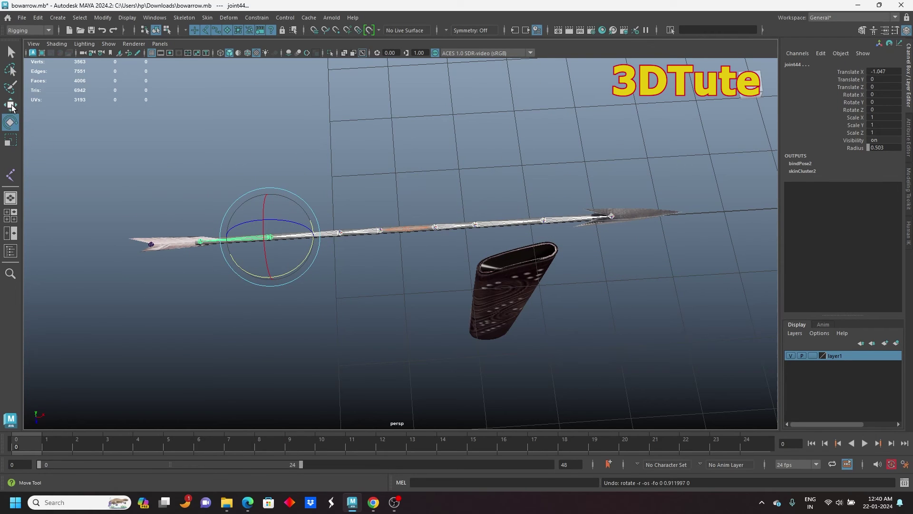
- Parent the middle root joint under the separate tail joint at the arrow's fletching and select the tail joint
{"action": "scroll", "coordinate": [350, 283], "scroll_direction": "up", "scroll_amount": 3}
{"action": "scroll", "coordinate": [438, 263], "scroll_direction": "up", "scroll_amount": 2}
{"action": "scroll", "coordinate": [438, 263], "scroll_direction": "up", "scroll_amount": 1}
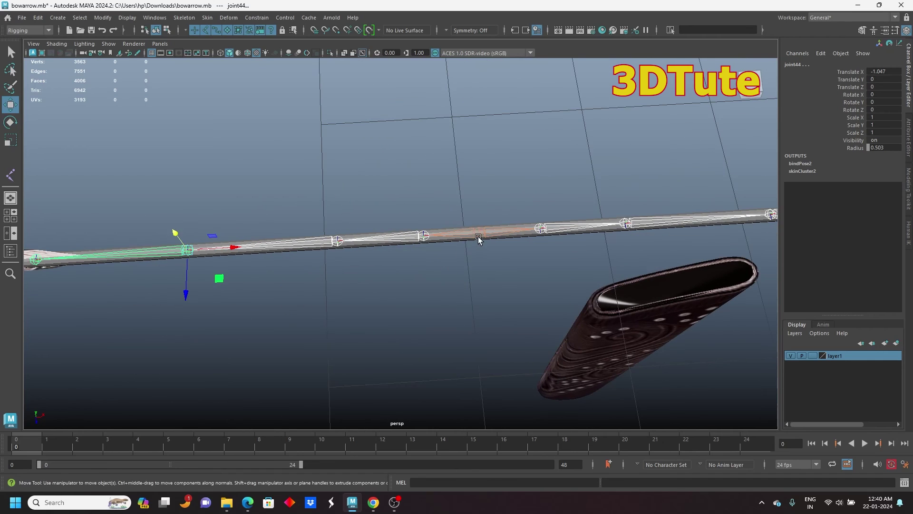
{"action": "left_click", "coordinate": [479, 233]}
{"action": "middle_click_drag", "start_coordinate": [295, 260], "coordinate": [393, 265], "text": "alt"}
{"action": "mouse_move", "coordinate": [393, 265]}
{"action": "left_mouse_down", "text": "alt"}
{"action": "mouse_move", "coordinate": [438, 269]}
{"action": "mouse_move", "coordinate": [381, 252]}
{"action": "left_mouse_up", "text": "alt"}
{"action": "left_click", "coordinate": [344, 238]}
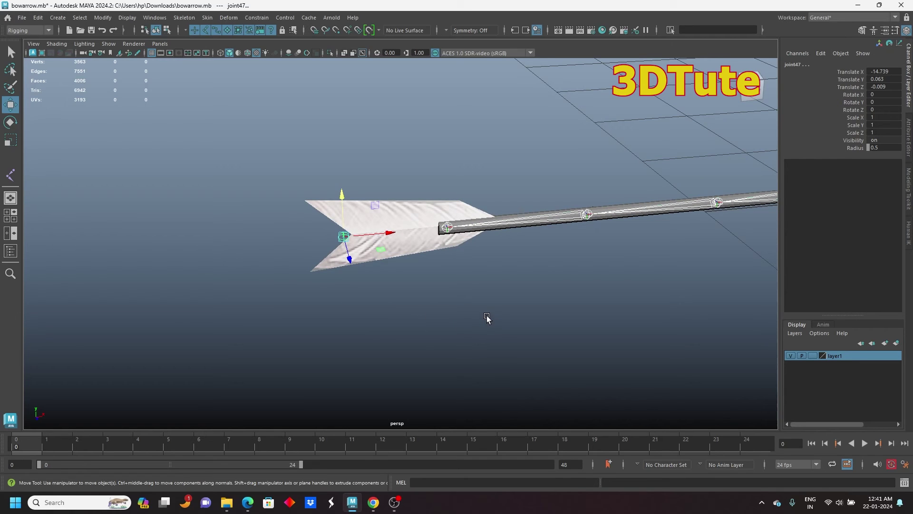
{"action": "key", "text": "p"}
{"action": "left_click", "coordinate": [434, 318]}
{"action": "left_click", "coordinate": [346, 237]}
{"action": "scroll", "coordinate": [335, 260], "scroll_direction": "down", "scroll_amount": 1}
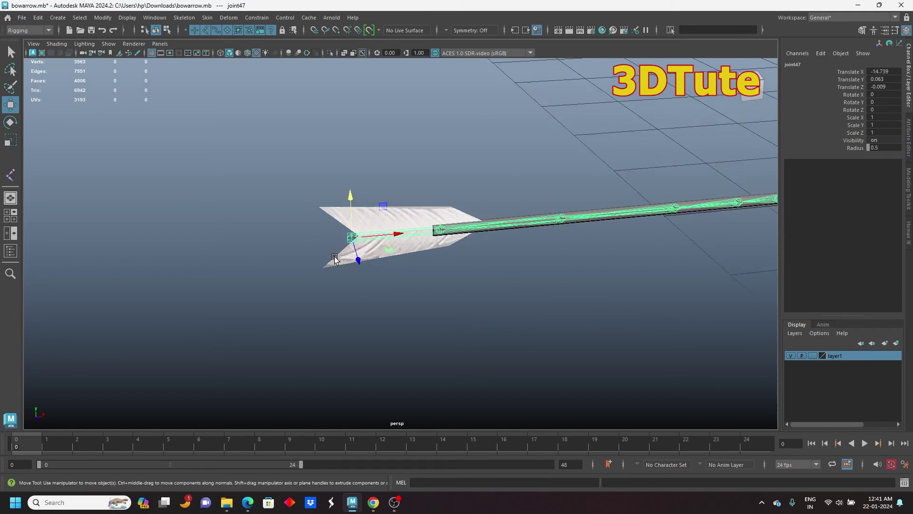
- Duplicate the string control curve beside the bowstring and move the copy along X toward the arrow, to Translate X -2.797
{"action": "left_click_drag", "start_coordinate": [335, 259], "coordinate": [271, 231], "text": "alt"}
{"action": "left_click", "coordinate": [455, 308]}
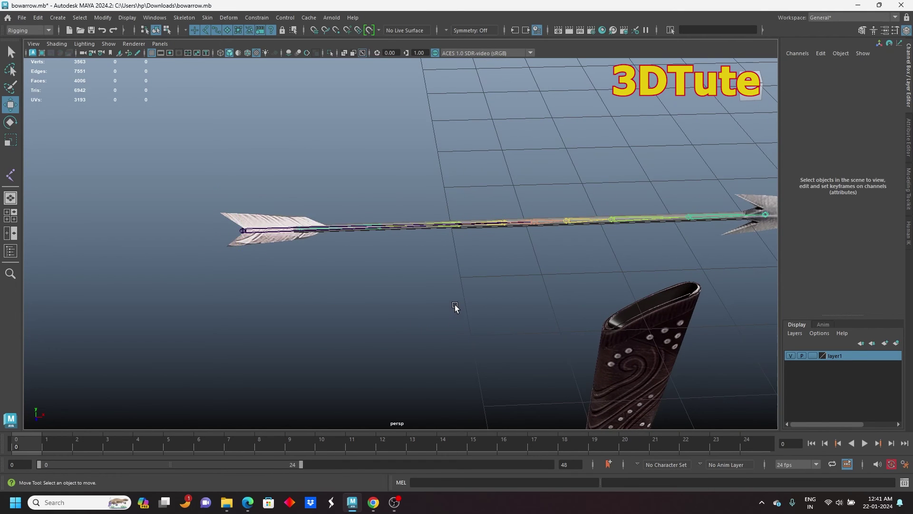
{"action": "left_click_drag", "start_coordinate": [455, 307], "coordinate": [379, 277], "text": "alt"}
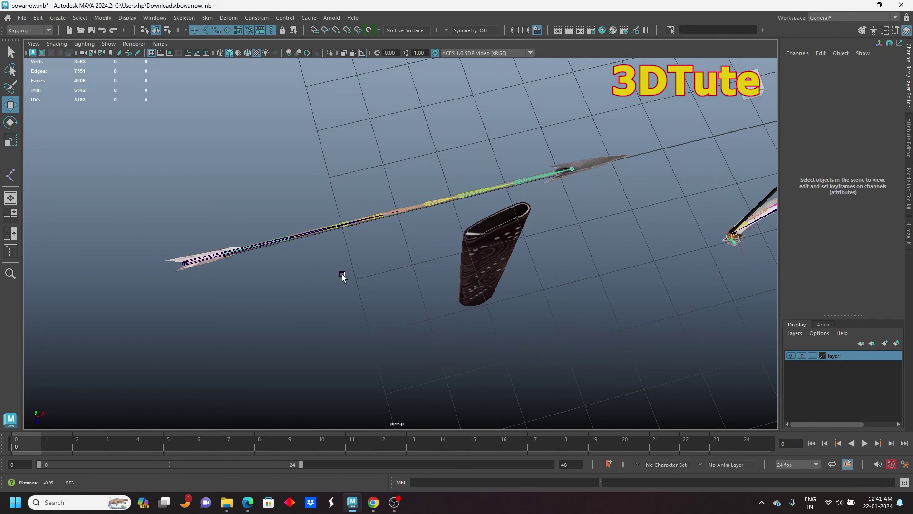
{"action": "left_click_drag", "start_coordinate": [341, 274], "coordinate": [298, 228], "text": "alt"}
{"action": "middle_click_drag", "start_coordinate": [663, 221], "coordinate": [337, 211], "text": "alt"}
{"action": "scroll", "coordinate": [337, 211], "scroll_direction": "up", "scroll_amount": 5}
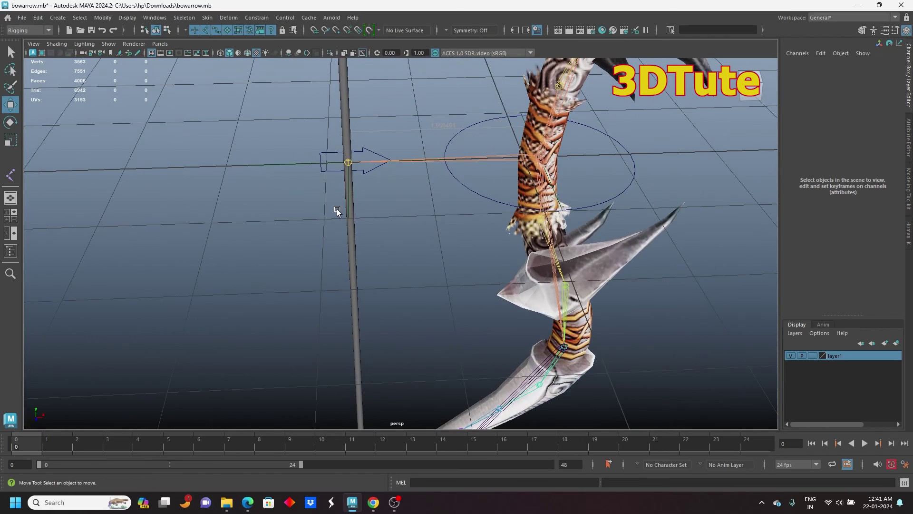
{"action": "left_click", "coordinate": [330, 170]}
{"action": "left_click_drag", "start_coordinate": [323, 179], "coordinate": [341, 239], "text": "alt"}
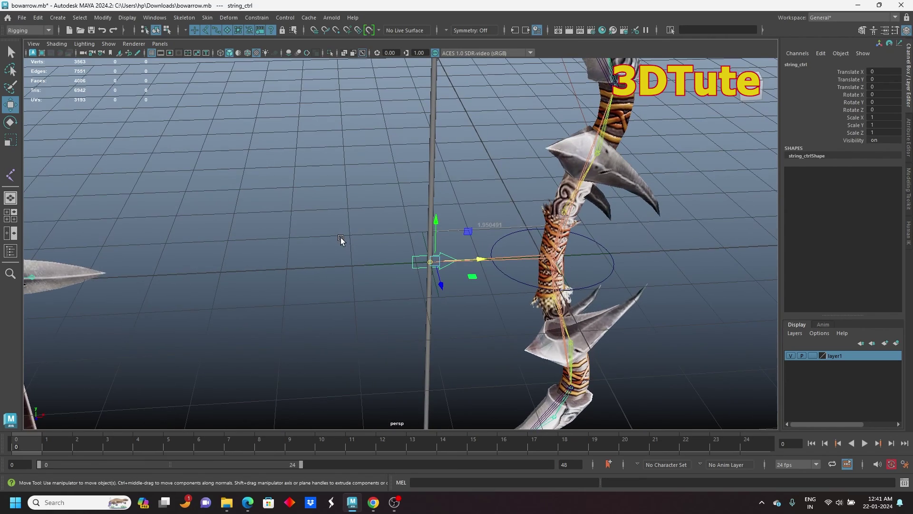
{"action": "left_click_drag", "start_coordinate": [471, 266], "coordinate": [333, 266]}
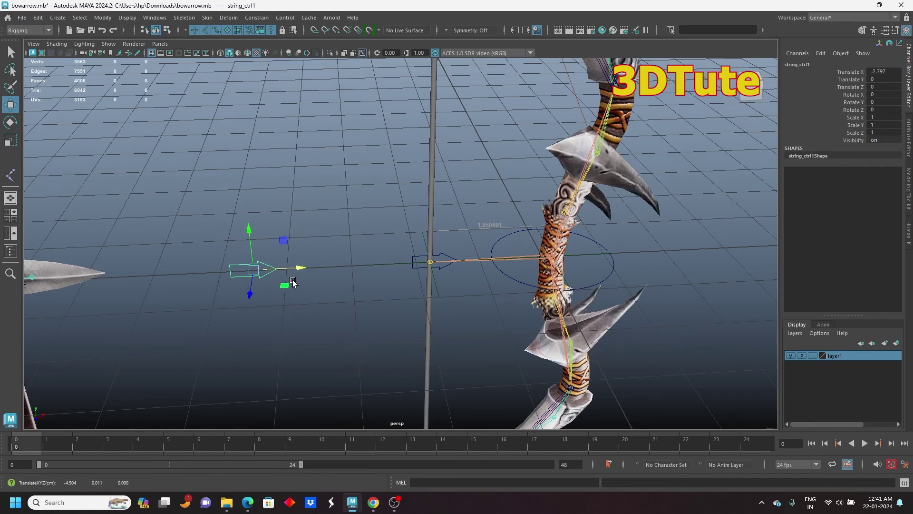
{"action": "scroll", "coordinate": [301, 282], "scroll_direction": "down", "scroll_amount": 3}
{"action": "middle_click_drag", "start_coordinate": [421, 237], "coordinate": [490, 225], "text": "alt"}
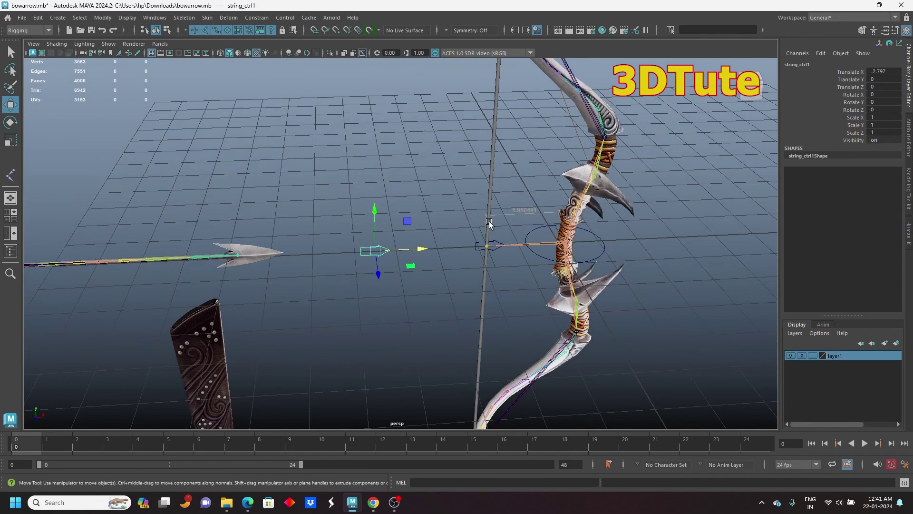
- Position the arrow control at the tail joint, at Translate X -13.032, Translate Y 0.054 and Rotate X 90, and freeze its transformations
{"action": "left_click_drag", "start_coordinate": [565, 234], "coordinate": [119, 215]}
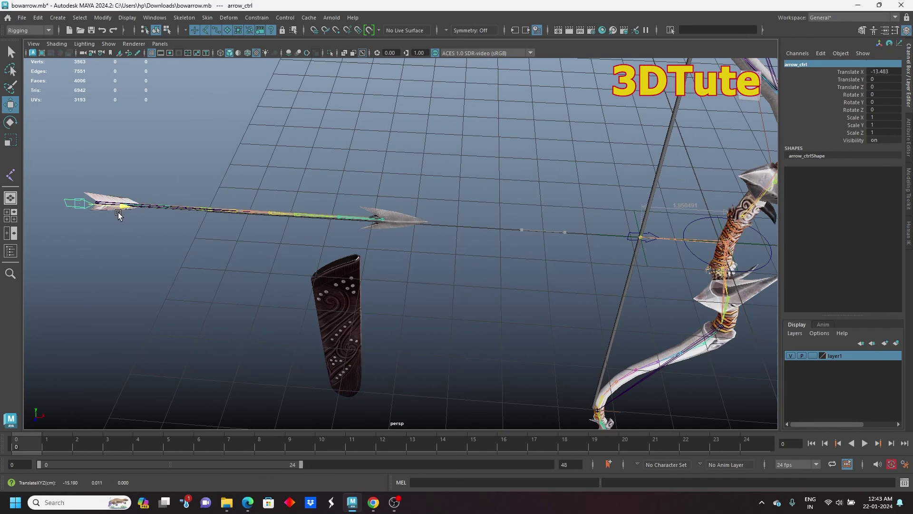
{"action": "scroll", "coordinate": [304, 247], "scroll_direction": "up", "scroll_amount": 10}
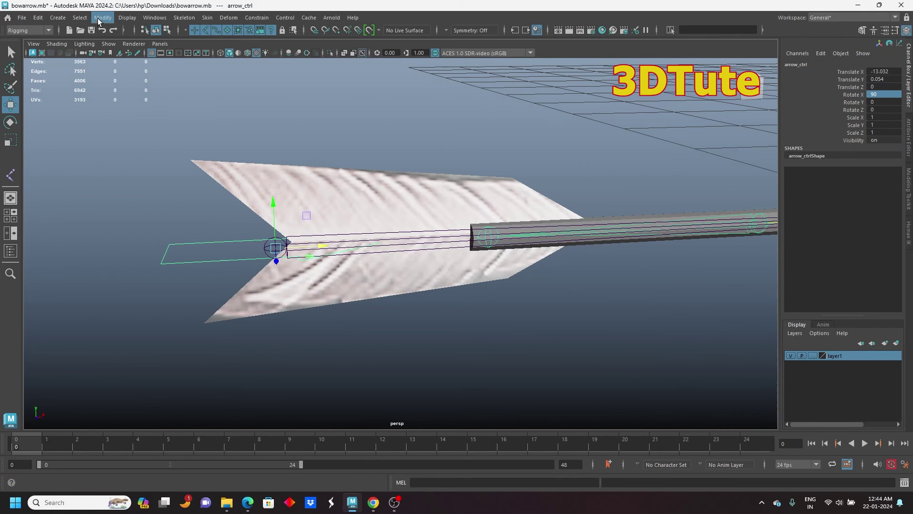
{"action": "left_click", "coordinate": [100, 18]}
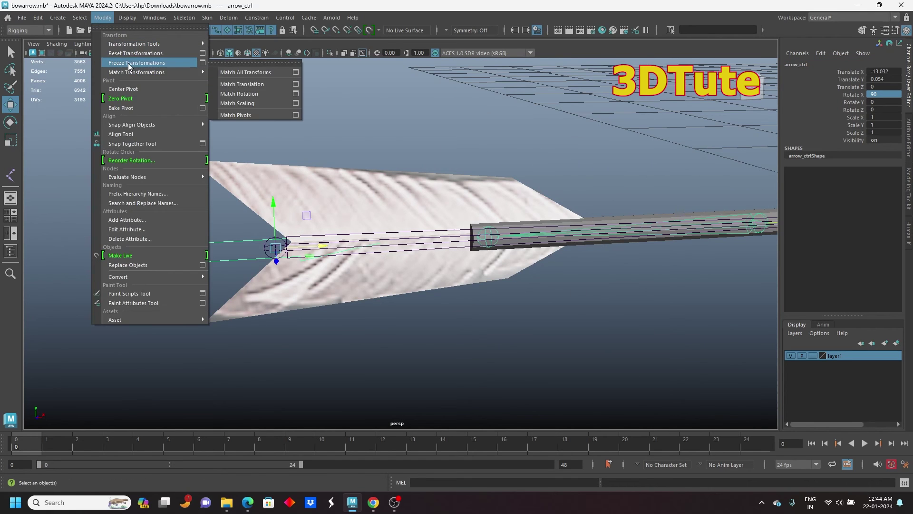
{"action": "left_click", "coordinate": [133, 63]}
- Parent the tail joint under the arrow control curve
{"action": "left_click_drag", "start_coordinate": [408, 303], "coordinate": [447, 279], "text": "alt"}
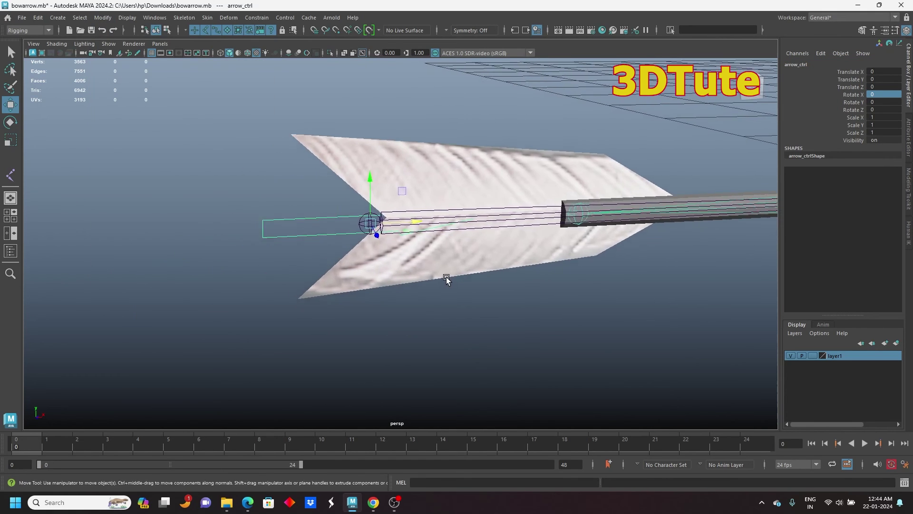
{"action": "scroll", "coordinate": [447, 280], "scroll_direction": "up", "scroll_amount": 3}
{"action": "left_click_drag", "start_coordinate": [337, 252], "coordinate": [347, 272], "text": "alt"}
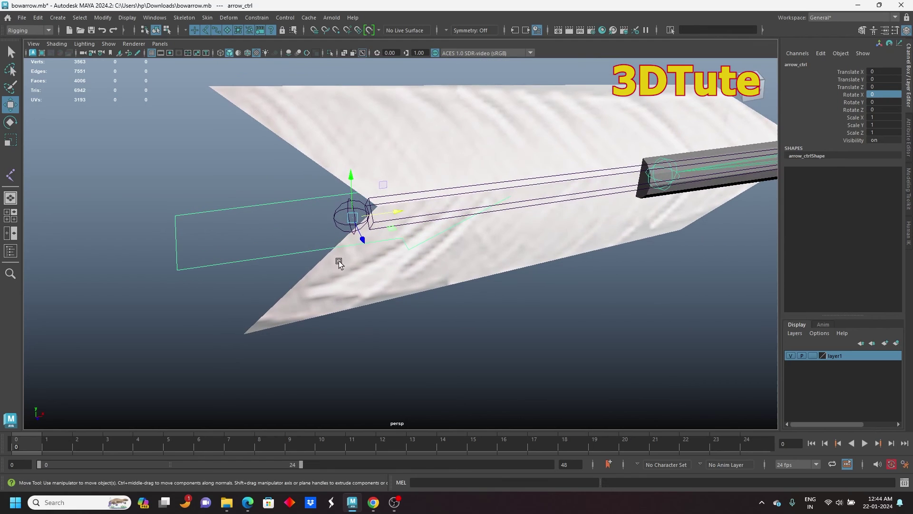
{"action": "left_click", "coordinate": [335, 220]}
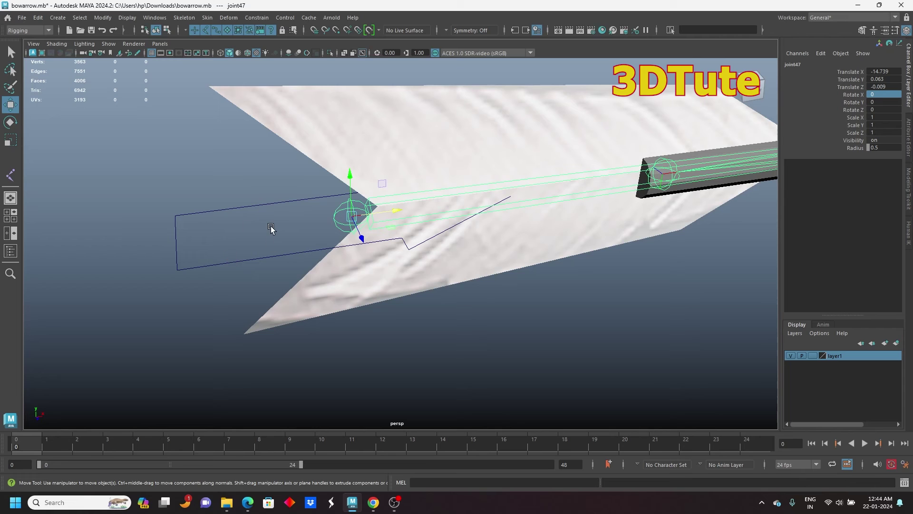
{"action": "left_click_drag", "start_coordinate": [270, 223], "coordinate": [149, 201]}
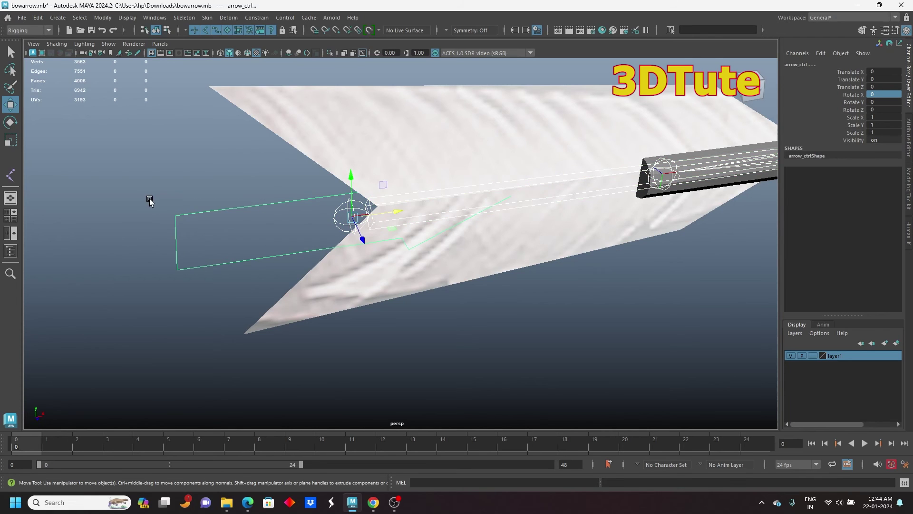
{"action": "key", "text": "p"}
{"action": "left_click", "coordinate": [210, 171]}
- Test the arrow control by moving it together with the arrow, and undo the move
{"action": "left_click_drag", "start_coordinate": [223, 166], "coordinate": [224, 258]}
{"action": "scroll", "coordinate": [373, 252], "scroll_direction": "down", "scroll_amount": 5}
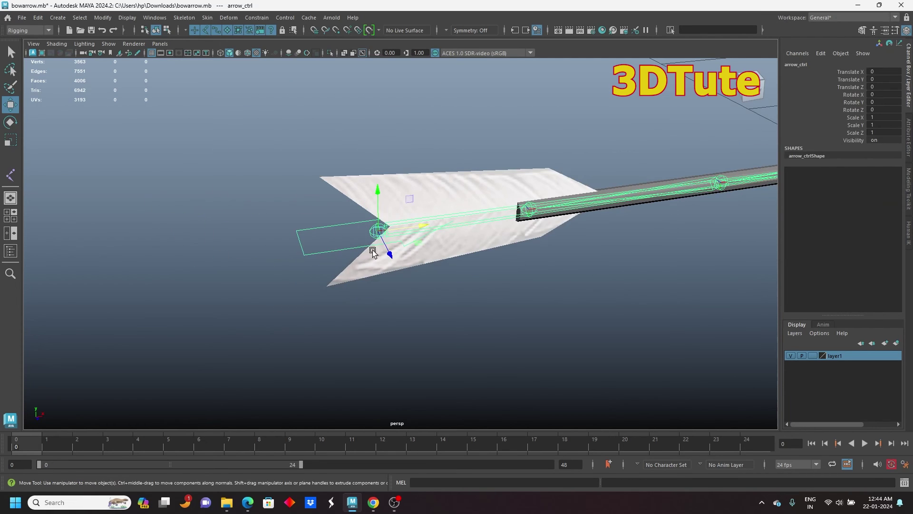
{"action": "left_click_drag", "start_coordinate": [373, 252], "coordinate": [234, 231]}
{"action": "key", "text": "ctrl+z"}
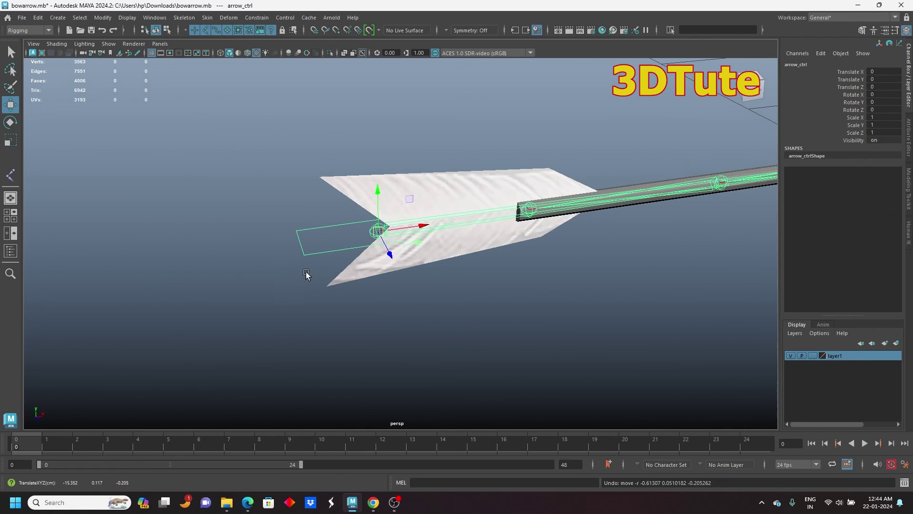
- Add a keyable float attribute named swing to the arrow control, with minimum 5 and maximum -5
{"action": "middle_click_drag", "start_coordinate": [538, 213], "coordinate": [332, 236], "text": "alt"}
{"action": "scroll", "coordinate": [626, 230], "scroll_direction": "down", "scroll_amount": 1}
{"action": "left_click_drag", "start_coordinate": [626, 230], "coordinate": [387, 210], "text": "alt"}
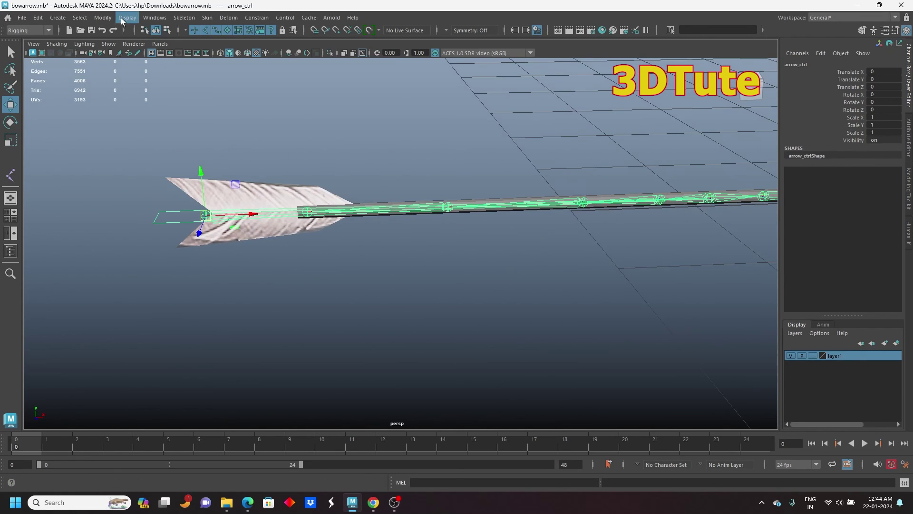
{"action": "left_click", "coordinate": [103, 17]}
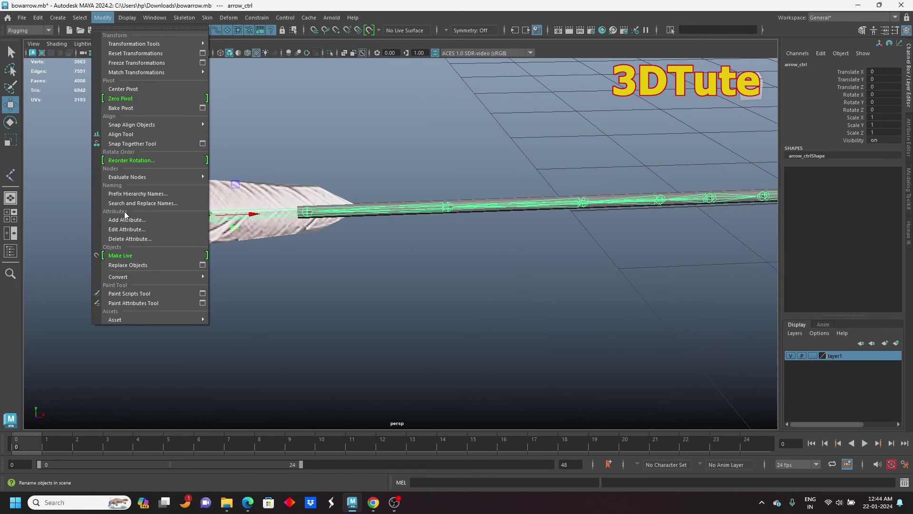
{"action": "left_click", "coordinate": [140, 221]}
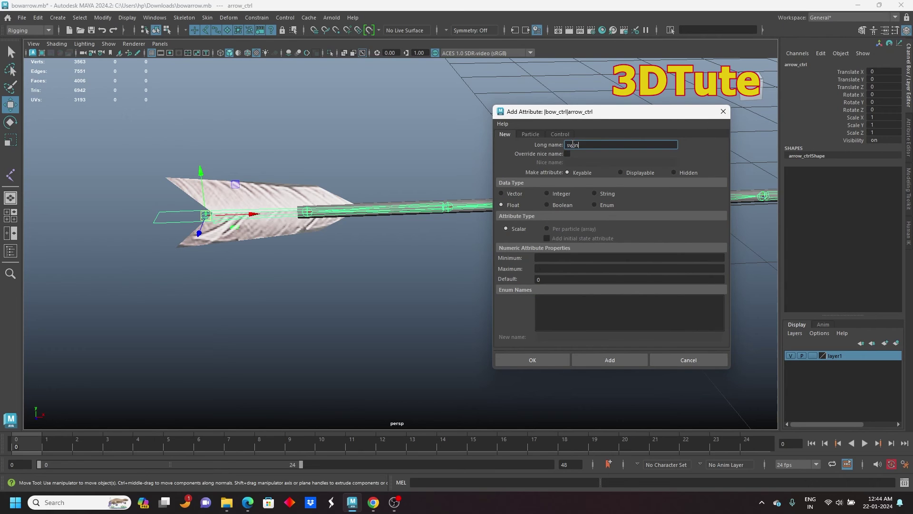
{"action": "left_click", "coordinate": [546, 259]}
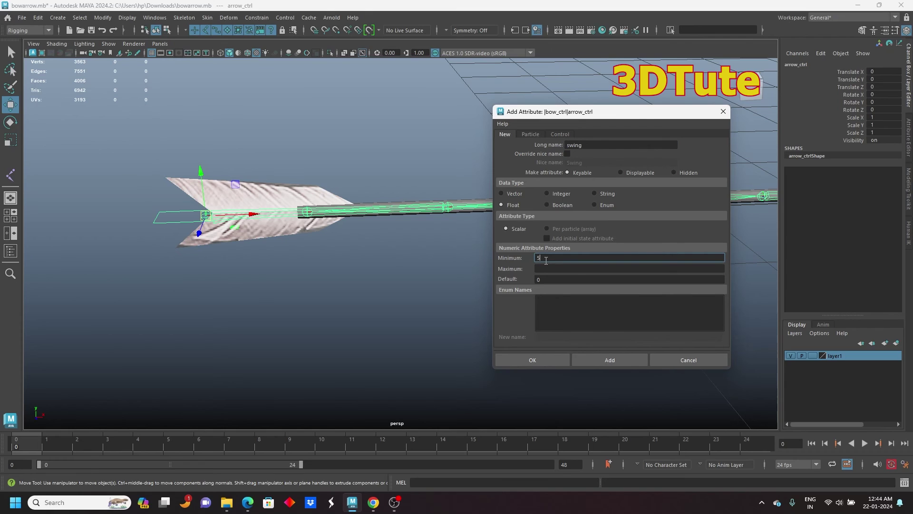
{"action": "left_click", "coordinate": [544, 269]}
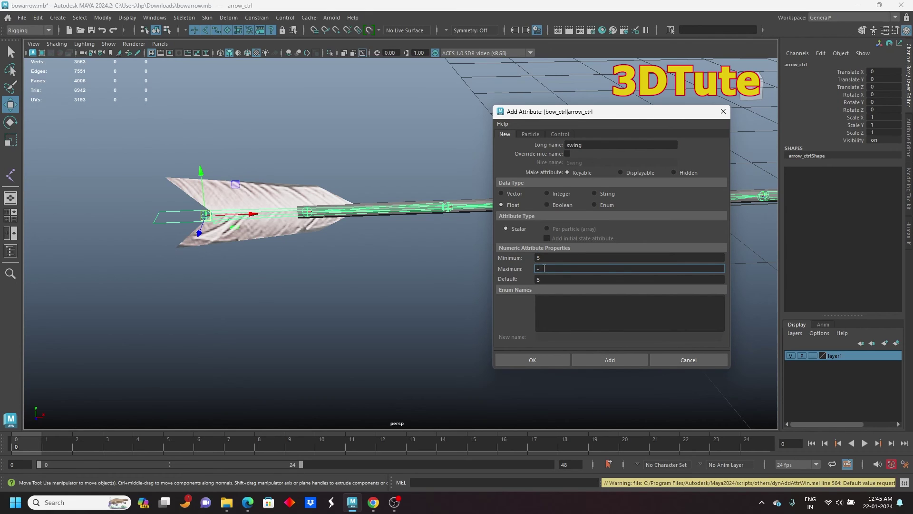
{"action": "type", "text": "-5"}
{"action": "left_click", "coordinate": [550, 357]}
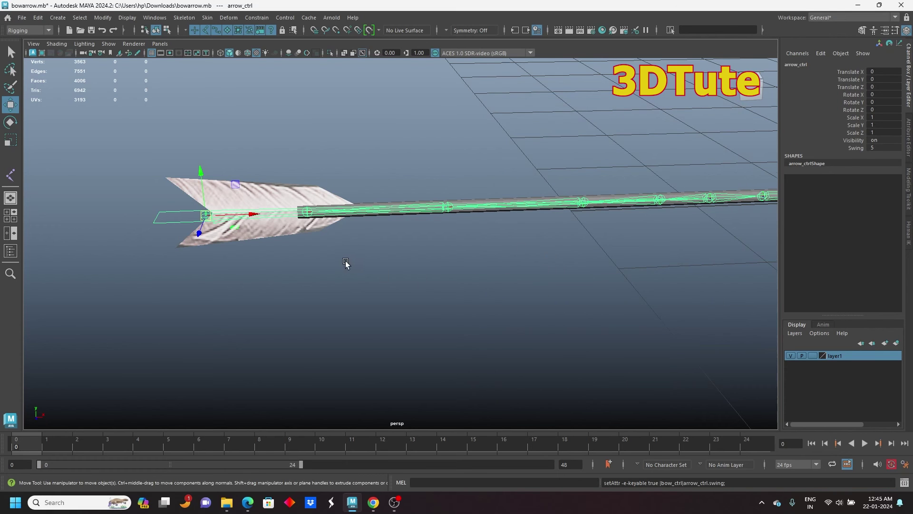
- Test-rotate the first joint ahead of the arrow's middle about its Y axis, undo the rotation, and return to the Move tool
{"action": "left_click_drag", "start_coordinate": [348, 263], "coordinate": [535, 222], "text": "alt"}
{"action": "scroll", "coordinate": [562, 219], "scroll_direction": "down", "scroll_amount": 2}
{"action": "middle_click_drag", "start_coordinate": [597, 214], "coordinate": [504, 209], "text": "alt"}
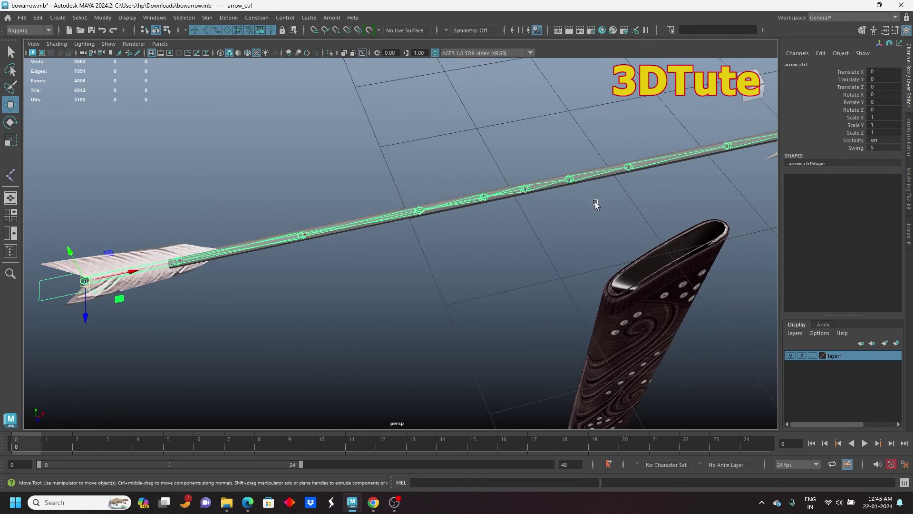
{"action": "left_click_drag", "start_coordinate": [595, 204], "coordinate": [624, 206], "text": "alt"}
{"action": "middle_click_drag", "start_coordinate": [623, 206], "coordinate": [540, 217], "text": "alt"}
{"action": "scroll", "coordinate": [539, 217], "scroll_direction": "up", "scroll_amount": 4}
{"action": "left_click", "coordinate": [573, 190]}
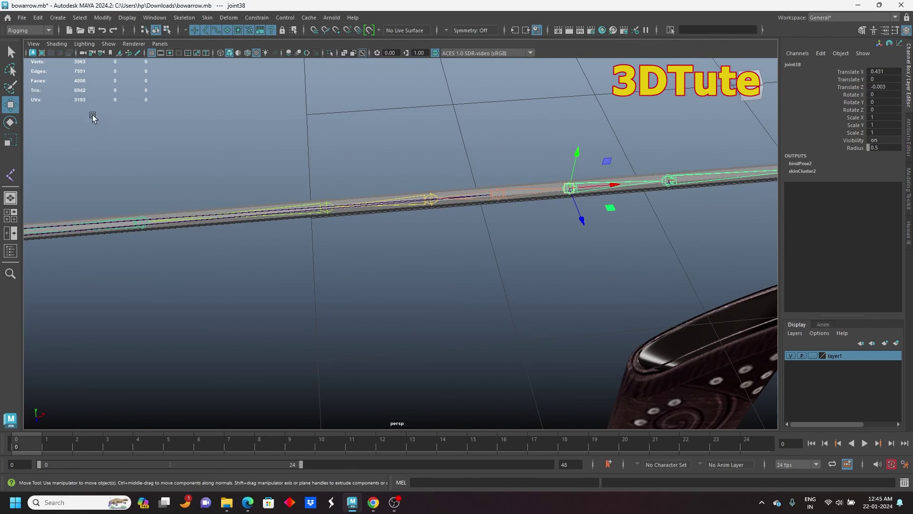
{"action": "key", "text": "e"}
{"action": "mouse_move", "coordinate": [563, 216]}
{"action": "left_mouse_down"}
{"action": "mouse_move", "coordinate": [547, 212]}
{"action": "mouse_move", "coordinate": [552, 218]}
{"action": "left_mouse_up"}
{"action": "key", "text": "ctrl+z"}
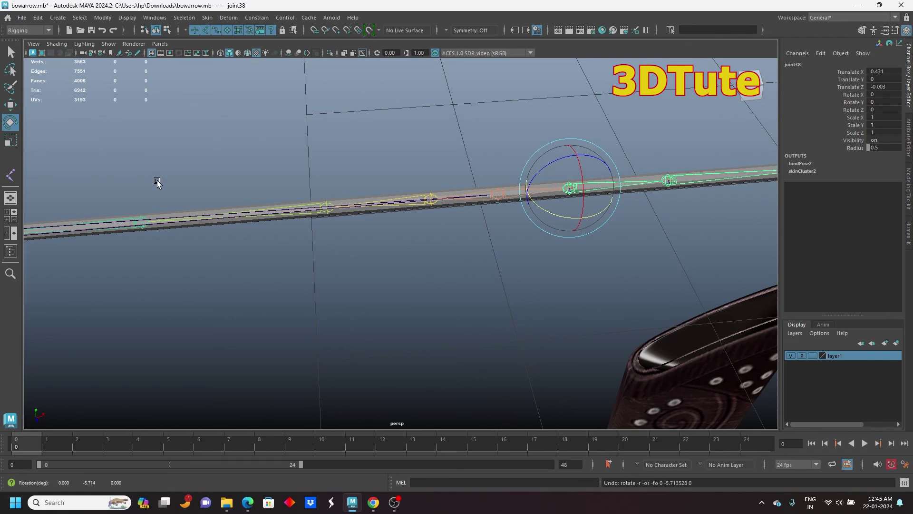
{"action": "key", "text": "w"}
- Select the three shaft joints nearest the arrow's middle on each side, joint38 to joint40 and joint42 to joint44
{"action": "left_click_drag", "start_coordinate": [170, 179], "coordinate": [504, 229], "text": "alt"}
{"action": "left_click", "coordinate": [524, 192]}
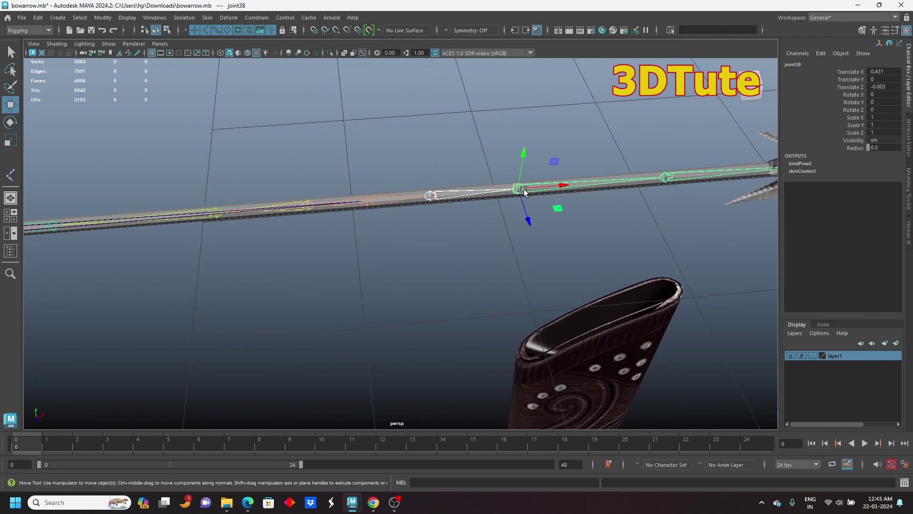
{"action": "left_click", "coordinate": [665, 178], "text": "shift"}
{"action": "scroll", "coordinate": [669, 181], "scroll_direction": "down", "scroll_amount": 1}
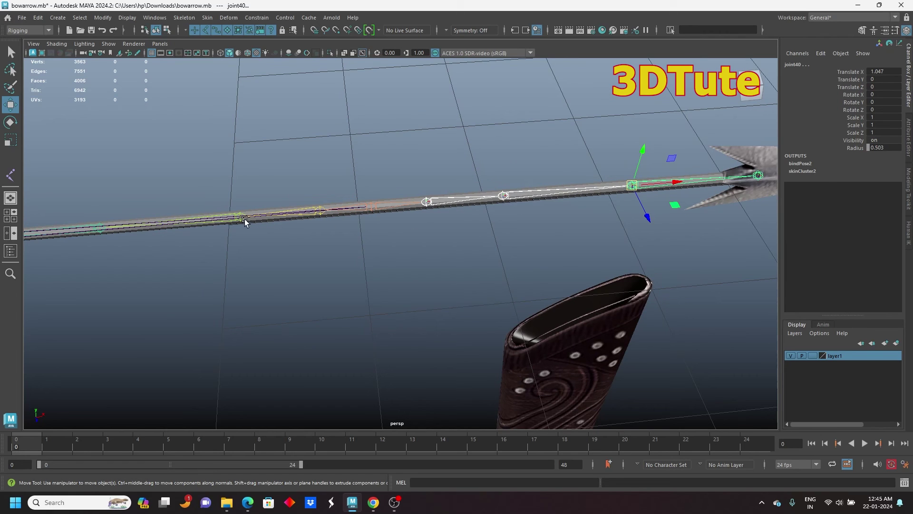
{"action": "left_click", "coordinate": [315, 211], "text": "shift"}
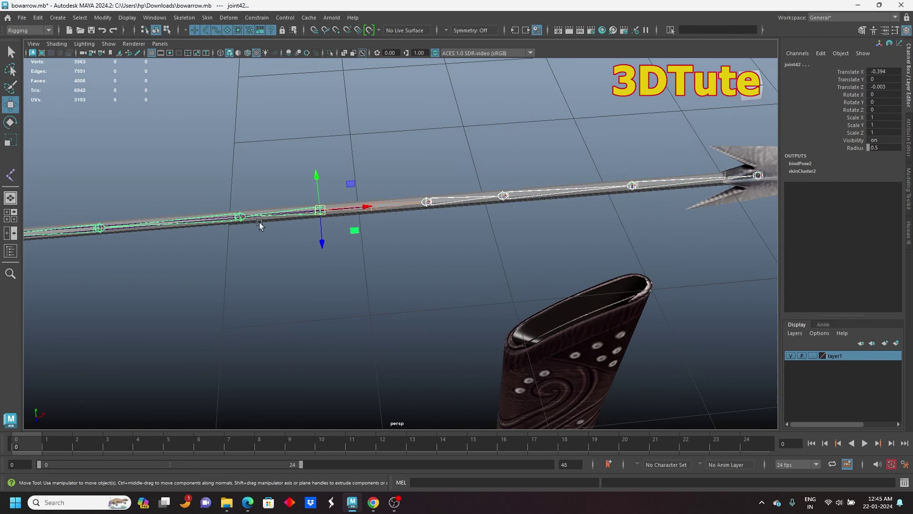
{"action": "left_click", "coordinate": [240, 216], "text": "shift"}
{"action": "left_click", "coordinate": [98, 232], "text": "shift"}
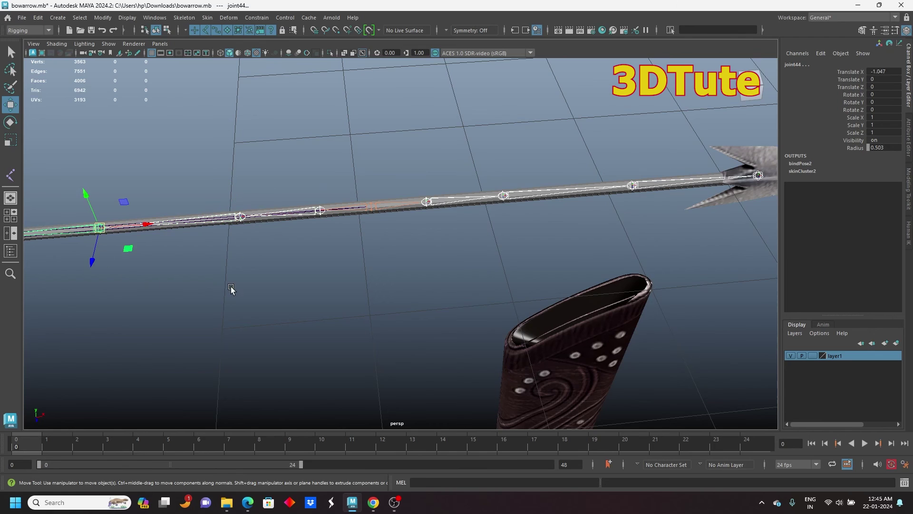
- Switch to the Animation menu set and open Set Driven Key with the six selected joints as driven objects
{"action": "middle_click_drag", "start_coordinate": [230, 230], "coordinate": [352, 271], "text": "alt"}
{"action": "scroll", "coordinate": [371, 264], "scroll_direction": "down", "scroll_amount": 3}
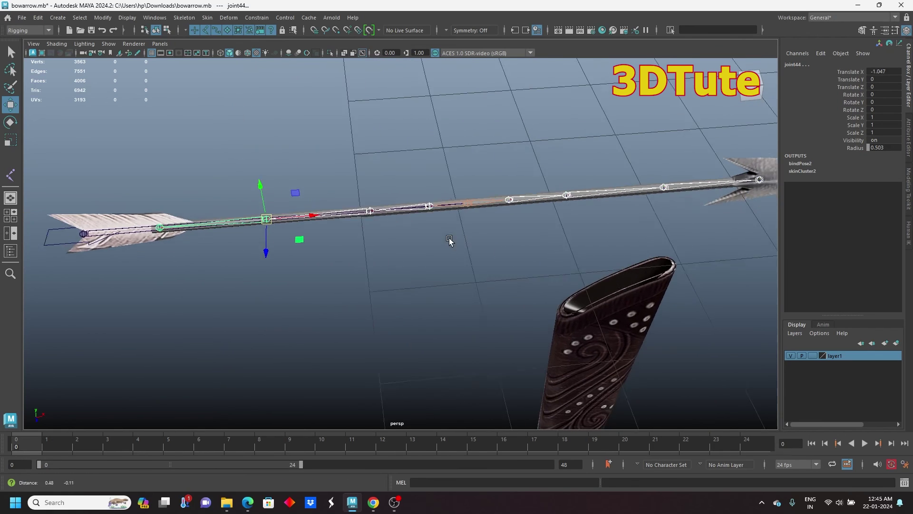
{"action": "left_click_drag", "start_coordinate": [450, 241], "coordinate": [444, 265], "text": "alt"}
{"action": "middle_click_drag", "start_coordinate": [451, 251], "coordinate": [449, 269], "text": "alt"}
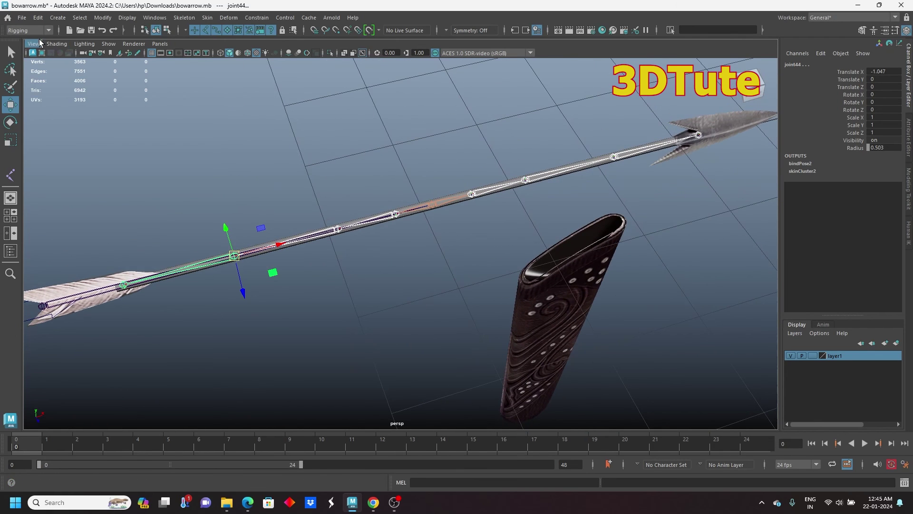
{"action": "left_click", "coordinate": [28, 30]}
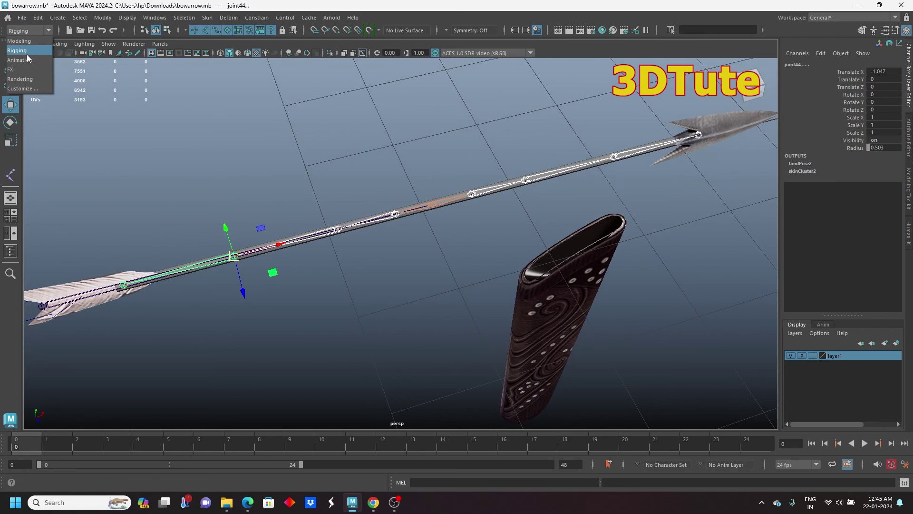
{"action": "left_click", "coordinate": [19, 60]}
{"action": "left_click", "coordinate": [177, 17]}
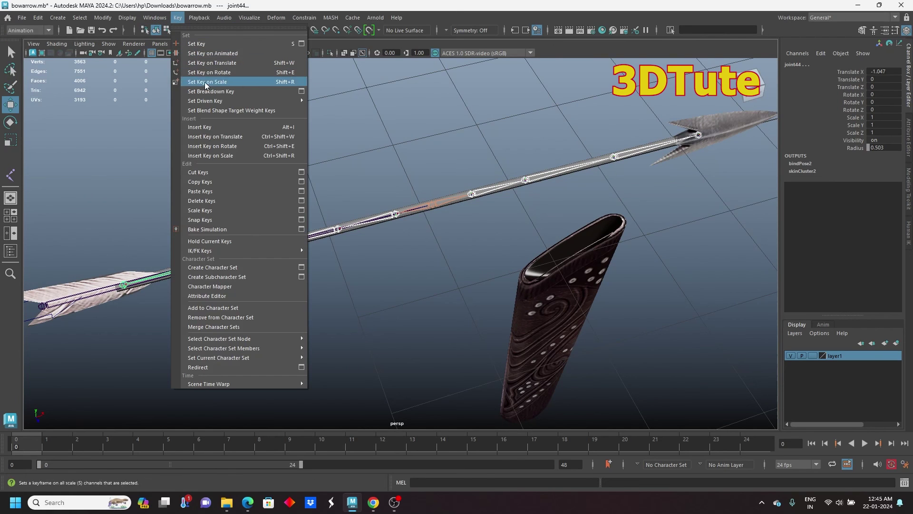
{"action": "mouse_move", "coordinate": [230, 100]}
{"action": "left_click", "coordinate": [333, 101]}
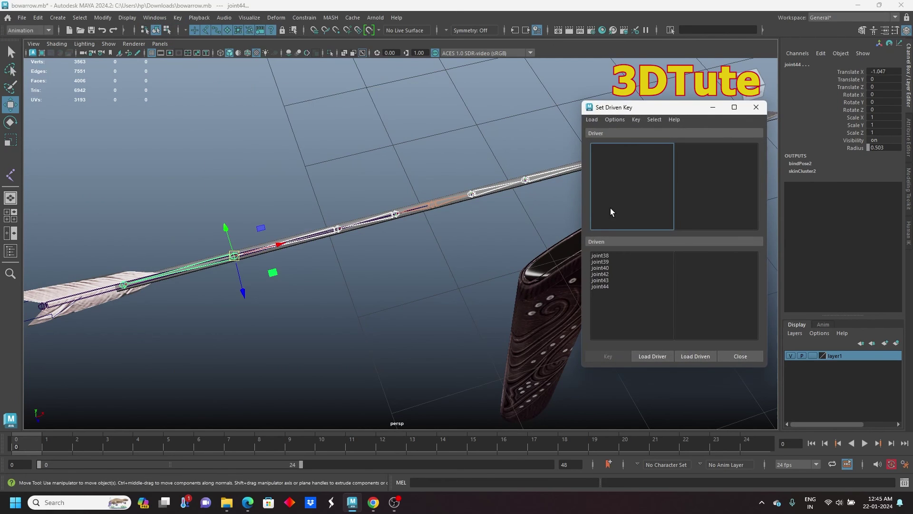
- Load arrow_ctrl as the driver and choose its Swing attribute
{"action": "middle_click_drag", "start_coordinate": [452, 209], "coordinate": [441, 153], "text": "alt"}
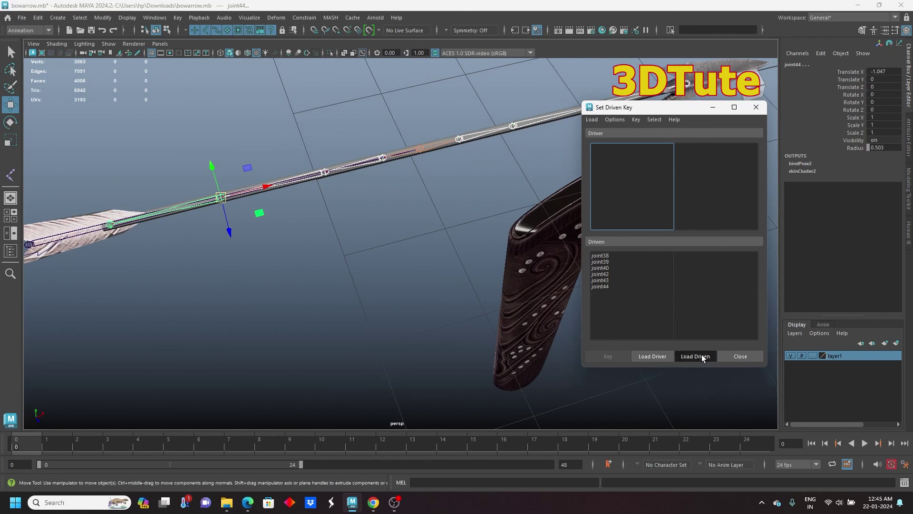
{"action": "left_click_drag", "start_coordinate": [182, 270], "coordinate": [224, 286], "text": "alt"}
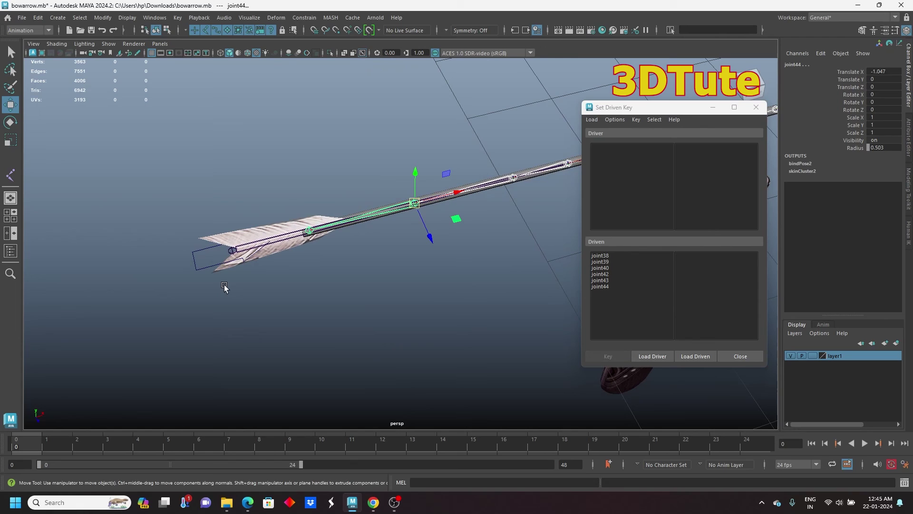
{"action": "left_click", "coordinate": [198, 259]}
{"action": "left_click", "coordinate": [651, 356]}
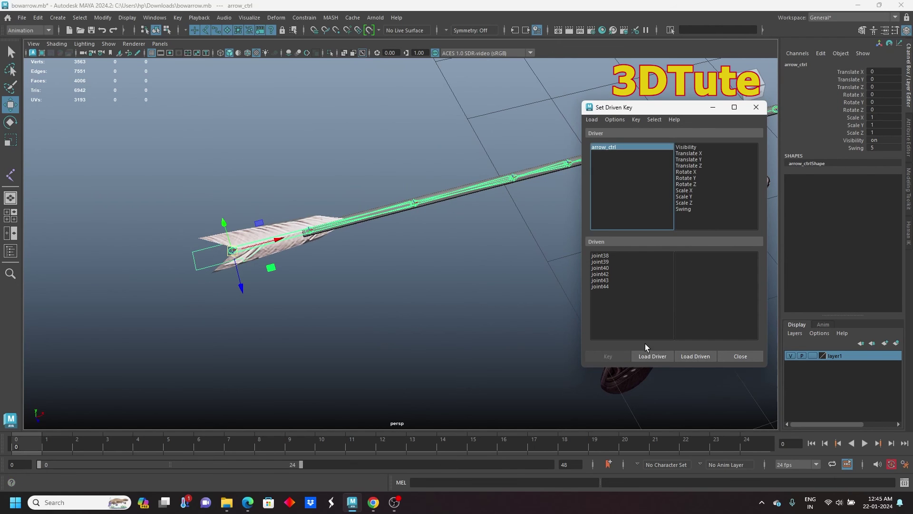
{"action": "left_click", "coordinate": [688, 209]}
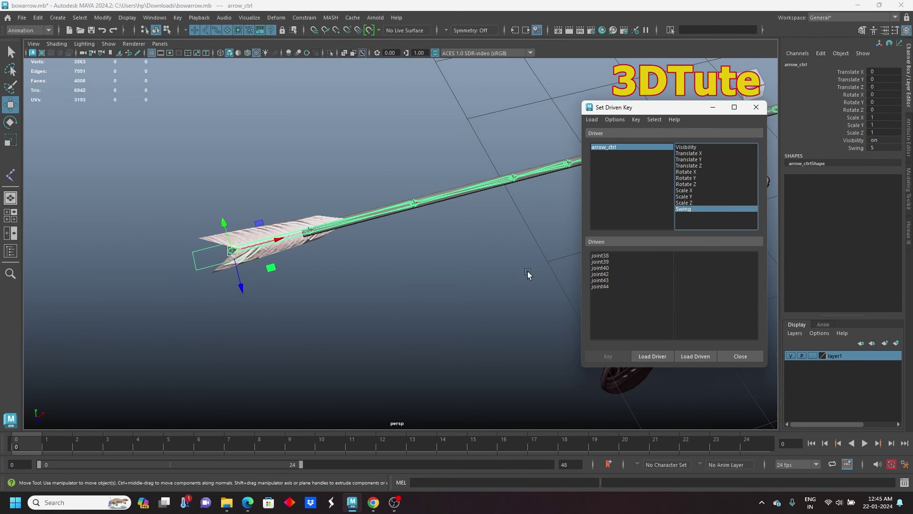
- Choose Rotate Y on all six driven joints and set a driven key with the arrow unbent at Swing 5
{"action": "left_click_drag", "start_coordinate": [600, 258], "coordinate": [604, 292]}
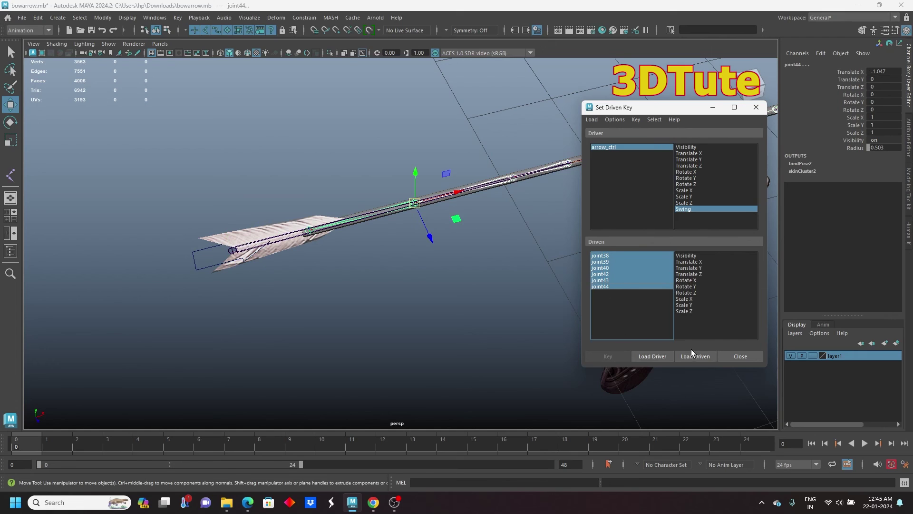
{"action": "left_click", "coordinate": [686, 287]}
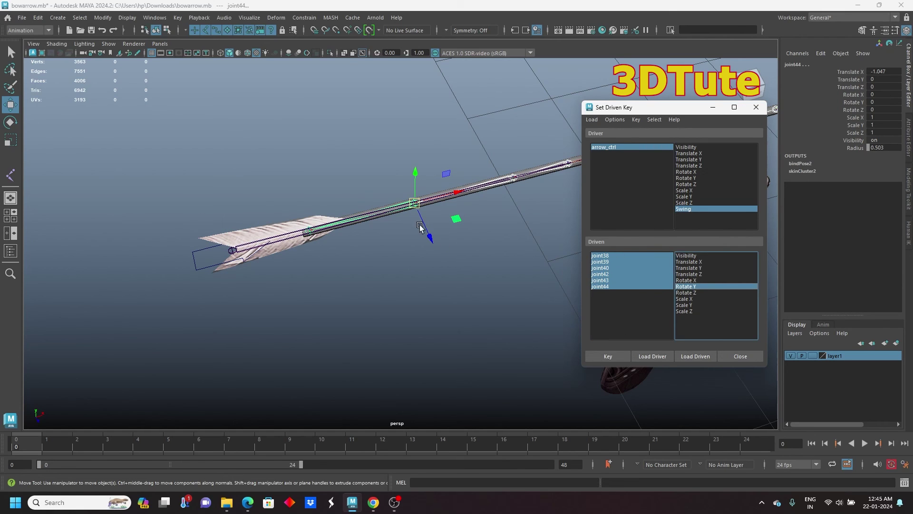
{"action": "middle_click_drag", "start_coordinate": [504, 189], "coordinate": [331, 197], "text": "alt"}
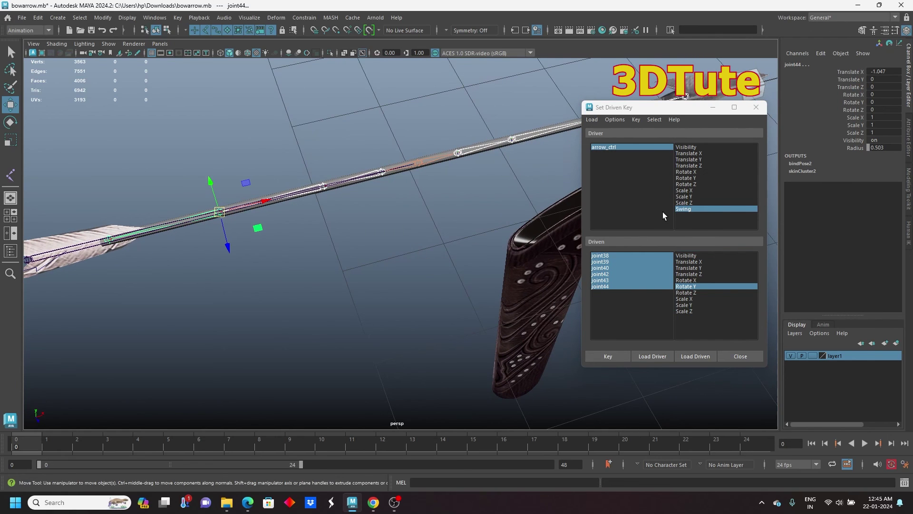
{"action": "left_click", "coordinate": [617, 356]}
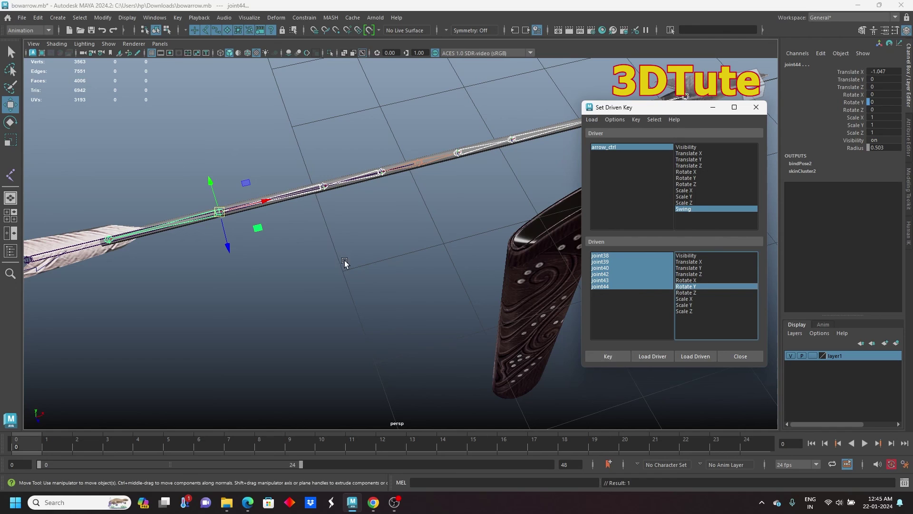
- Set arrow_ctrl's Swing to 0 and key the unbent pose of the driven joints
{"action": "left_click", "coordinate": [612, 147]}
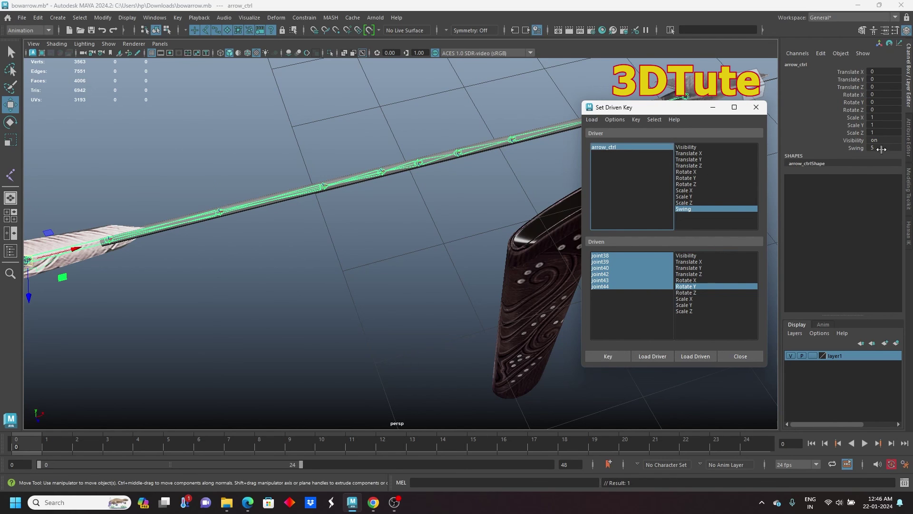
{"action": "double_click", "coordinate": [881, 149]}
{"action": "type", "text": "0"}
{"action": "key", "text": "Return"}
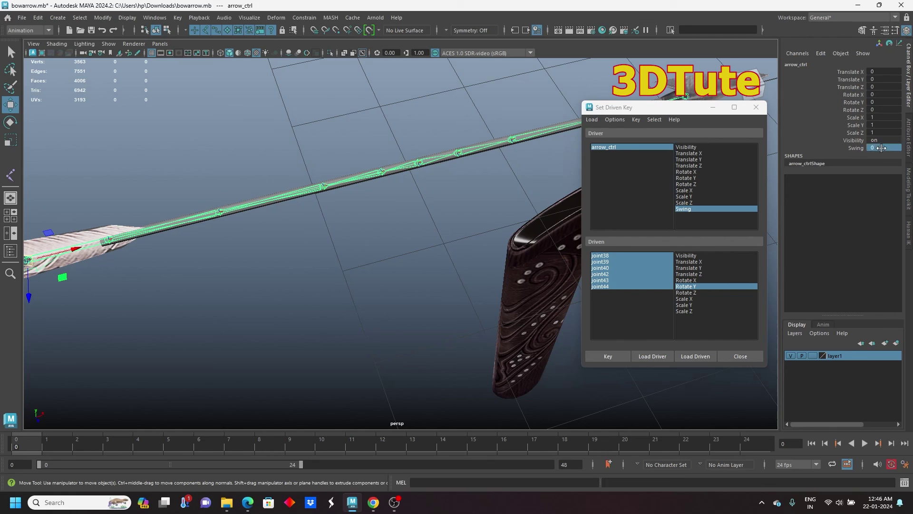
{"action": "left_click", "coordinate": [608, 357]}
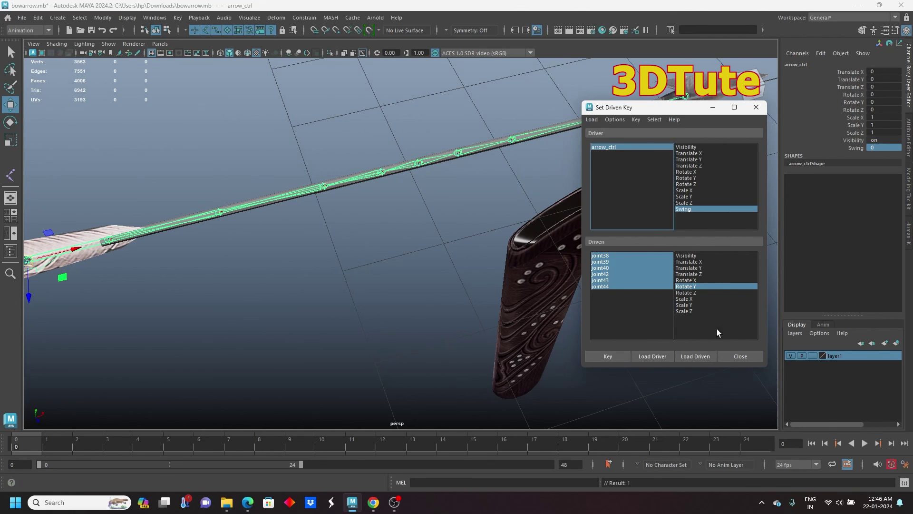
- Set Swing to 5, rotate the six driven joints to Rotate Y 4, and key that bend
{"action": "double_click", "coordinate": [880, 148]}
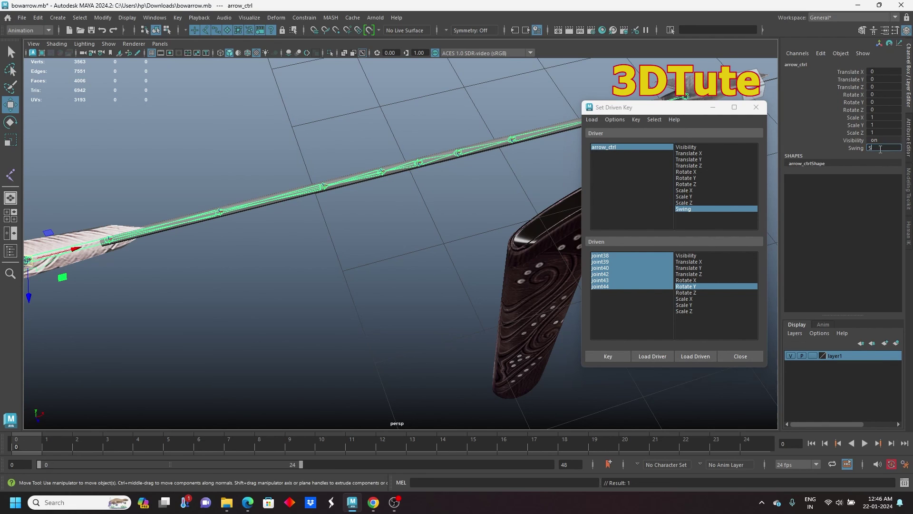
{"action": "key", "text": "Return"}
{"action": "left_click_drag", "start_coordinate": [597, 259], "coordinate": [604, 291]}
{"action": "key", "text": "e"}
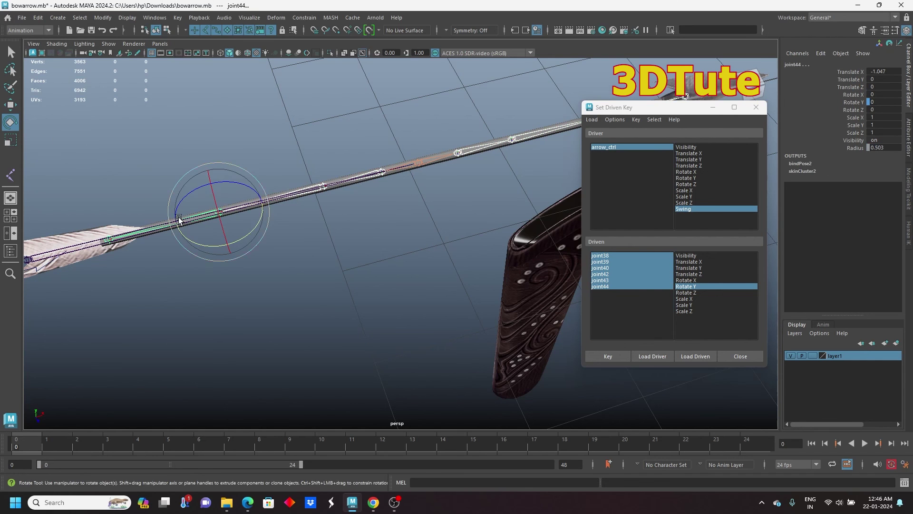
{"action": "mouse_move", "coordinate": [279, 251]}
{"action": "left_mouse_down", "text": "alt"}
{"action": "mouse_move", "coordinate": [288, 219]}
{"action": "mouse_move", "coordinate": [307, 240]}
{"action": "mouse_move", "coordinate": [265, 267]}
{"action": "mouse_move", "coordinate": [270, 249]}
{"action": "left_mouse_up", "text": "alt"}
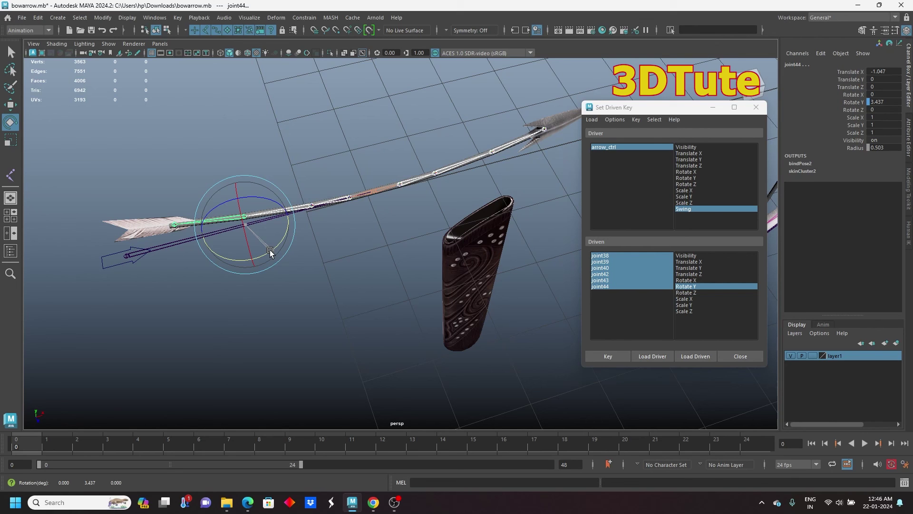
{"action": "double_click", "coordinate": [883, 103]}
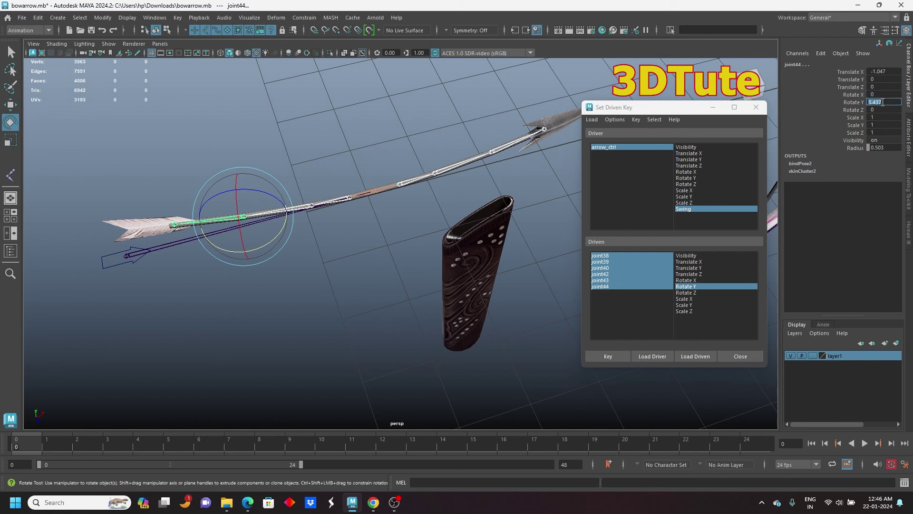
{"action": "key", "text": "Return"}
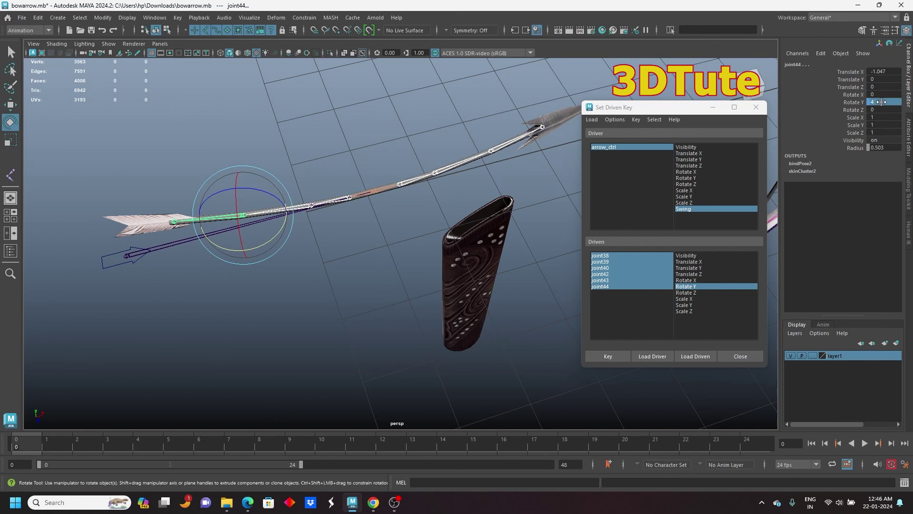
{"action": "left_click", "coordinate": [615, 358]}
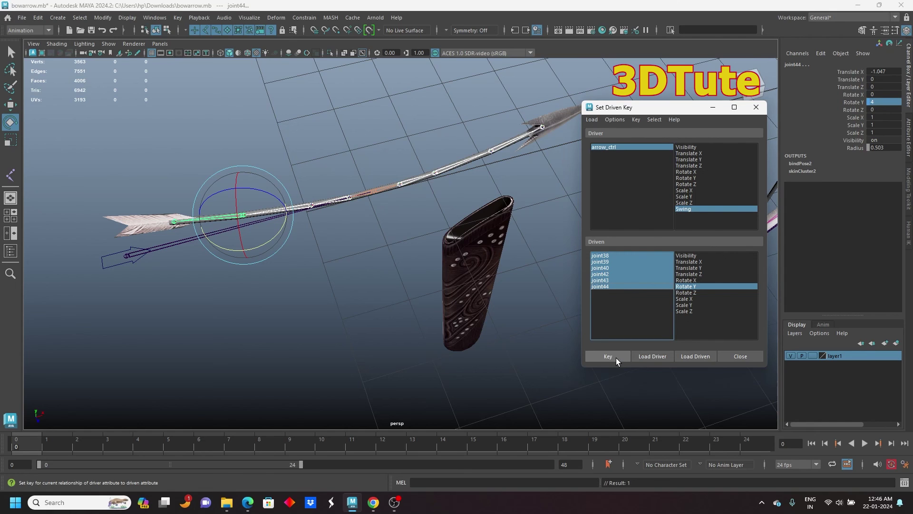
- Set Swing to -5 and the six driven joints' Rotate Y to -4, key the opposite bend, and close Set Driven Key
{"action": "left_click", "coordinate": [615, 147]}
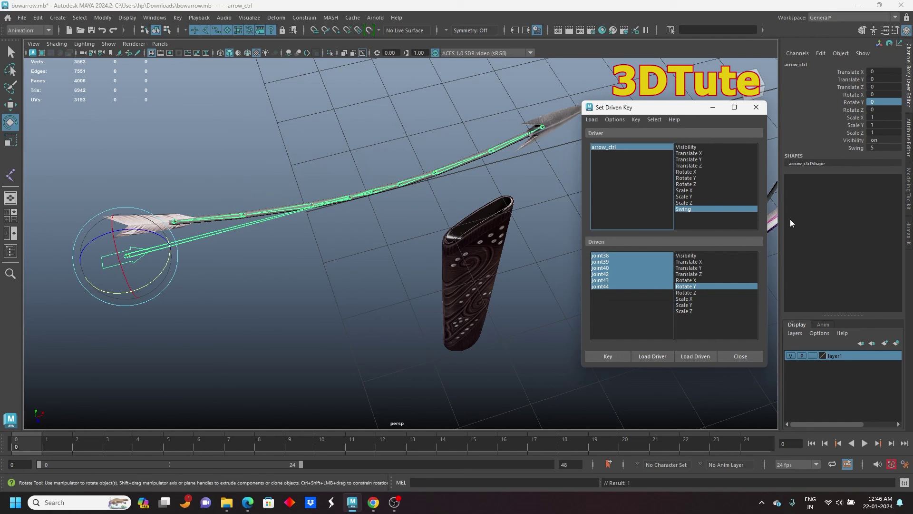
{"action": "double_click", "coordinate": [876, 147]}
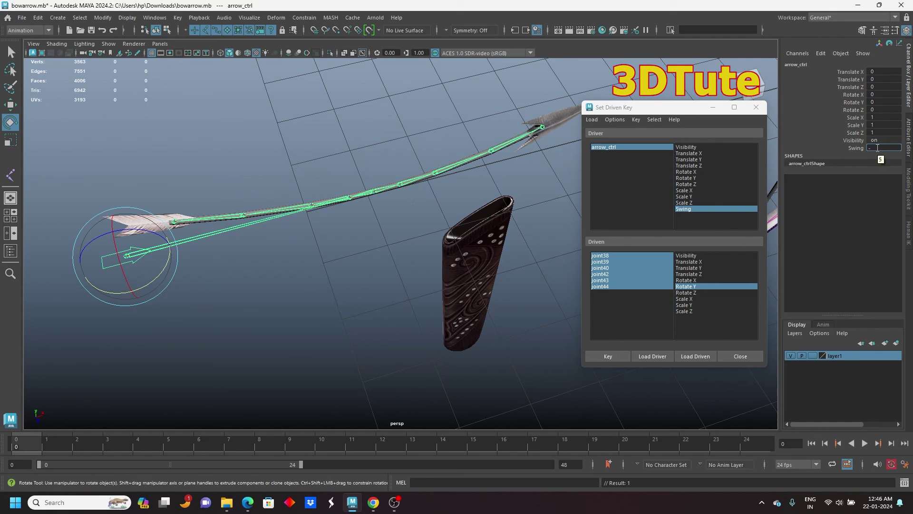
{"action": "type", "text": "-5"}
{"action": "key", "text": "Return"}
{"action": "left_click", "coordinate": [603, 255]}
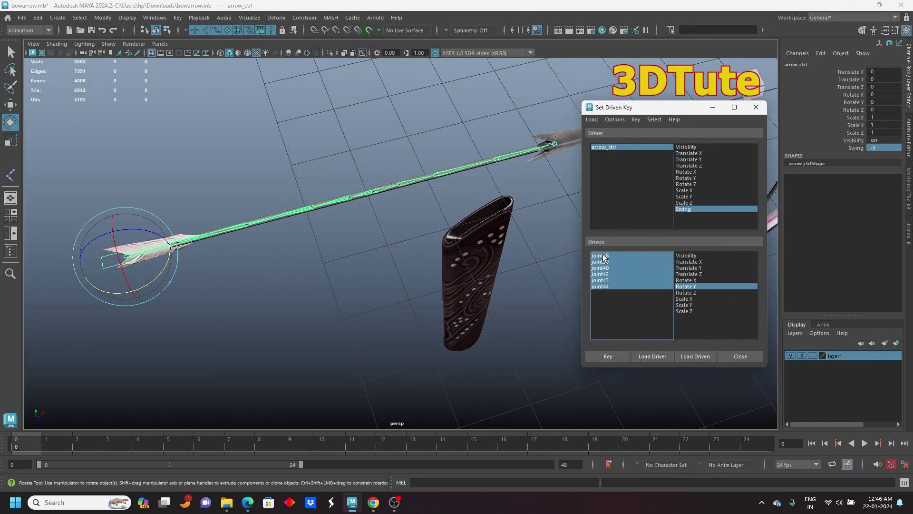
{"action": "left_click", "coordinate": [606, 292]}
{"action": "left_click", "coordinate": [881, 101]}
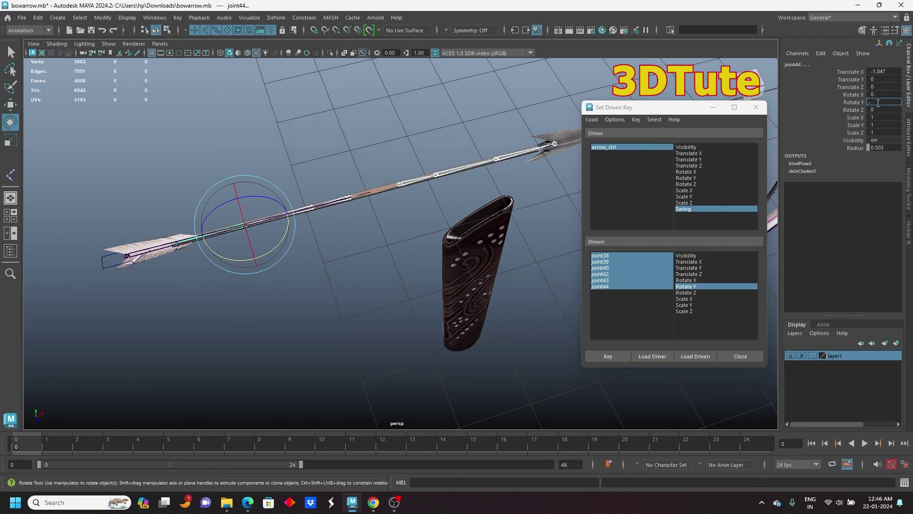
{"action": "type", "text": "-4"}
{"action": "key", "text": "Return"}
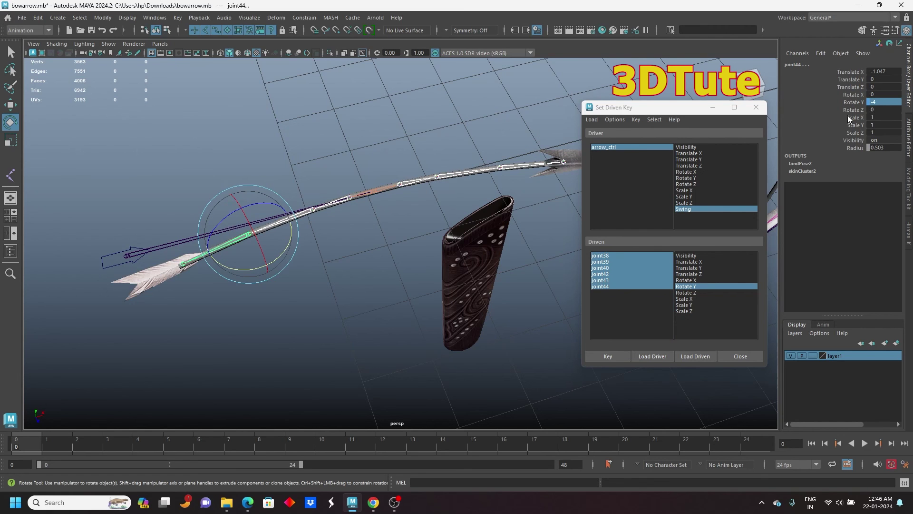
{"action": "left_click", "coordinate": [610, 356]}
{"action": "left_click", "coordinate": [735, 356]}
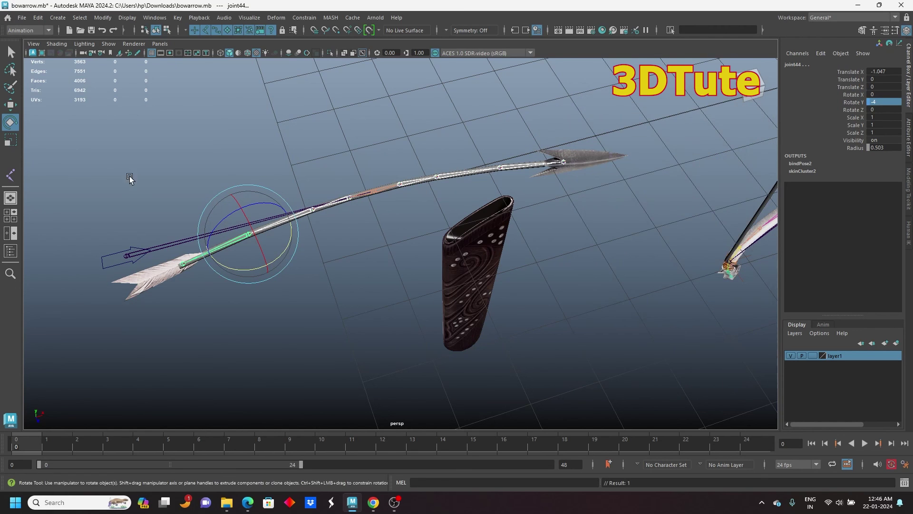
- Vary arrow_ctrl's Swing to test the shaft's bend and return Swing to 0
{"action": "key", "text": "w"}
{"action": "left_click", "coordinate": [117, 274]}
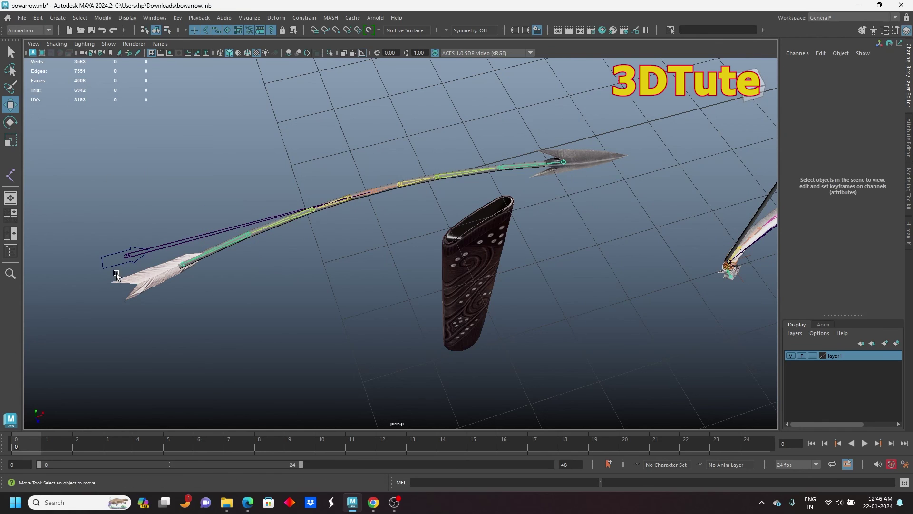
{"action": "left_click", "coordinate": [110, 267]}
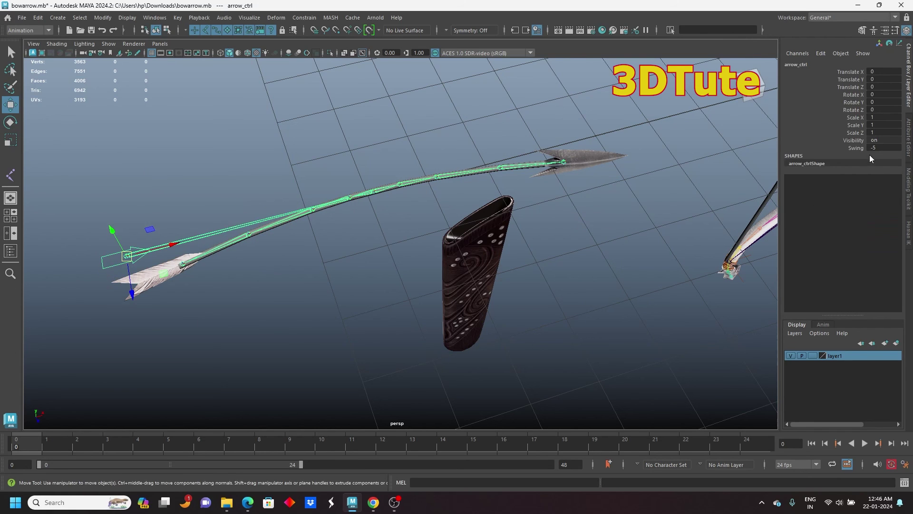
{"action": "left_click", "coordinate": [856, 148]}
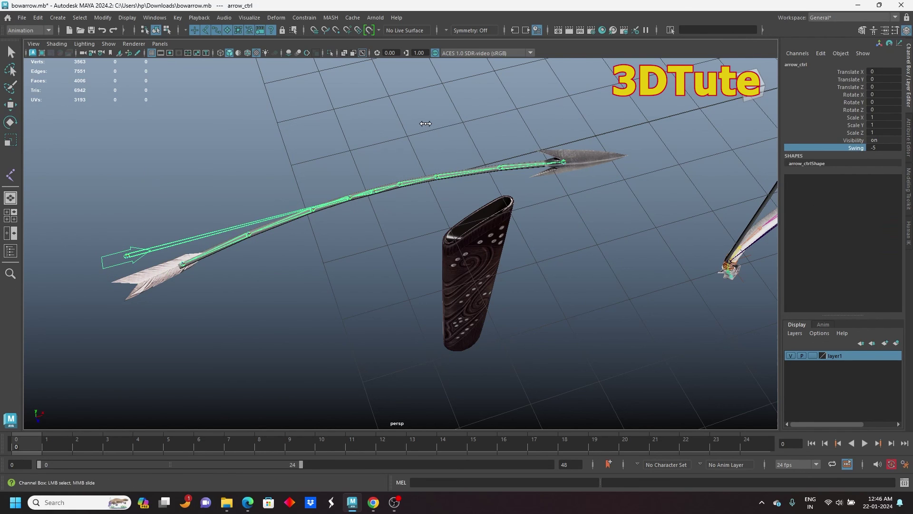
{"action": "middle_click_drag", "start_coordinate": [445, 129], "coordinate": [454, 167]}
{"action": "left_click", "coordinate": [878, 148]}
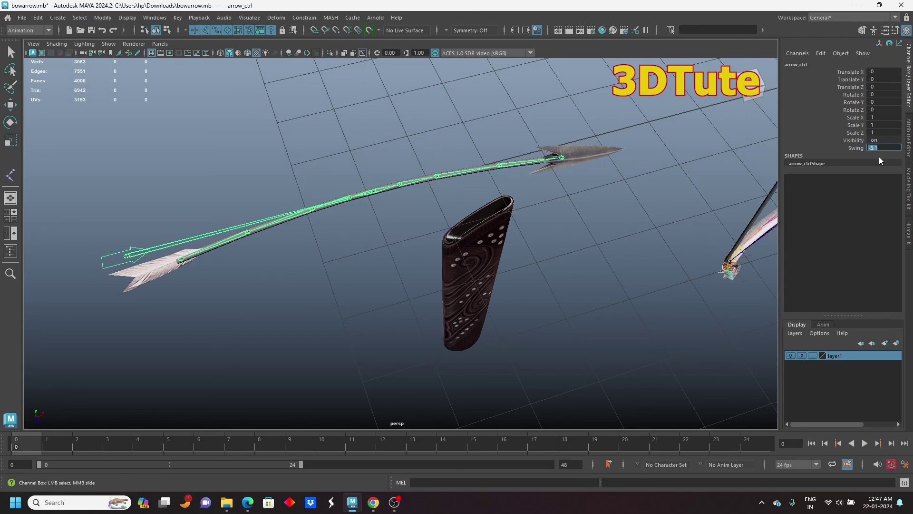
{"action": "key", "text": "Return"}
- Hide all joints from the perspective view through the viewport's display filter
{"action": "left_click", "coordinate": [191, 141]}
{"action": "scroll", "coordinate": [298, 195], "scroll_direction": "down", "scroll_amount": 5}
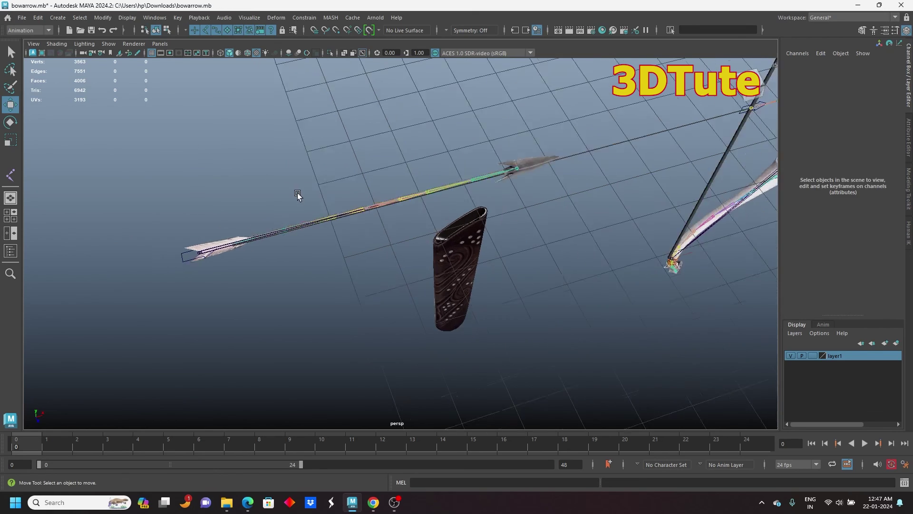
{"action": "middle_click_drag", "start_coordinate": [556, 209], "coordinate": [530, 225], "text": "alt"}
{"action": "left_click_drag", "start_coordinate": [530, 225], "coordinate": [518, 197], "text": "alt"}
{"action": "scroll", "coordinate": [518, 197], "scroll_direction": "down", "scroll_amount": 3}
{"action": "middle_click_drag", "start_coordinate": [518, 196], "coordinate": [175, 122], "text": "alt"}
{"action": "scroll", "coordinate": [349, 155], "scroll_direction": "down", "scroll_amount": 5}
{"action": "scroll", "coordinate": [458, 184], "scroll_direction": "up", "scroll_amount": 4}
{"action": "left_click", "coordinate": [109, 43]}
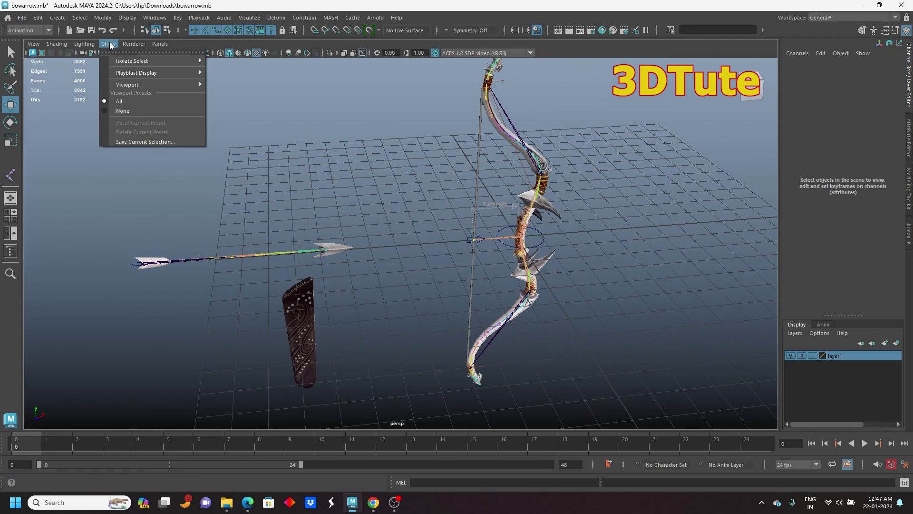
{"action": "mouse_move", "coordinate": [182, 84]}
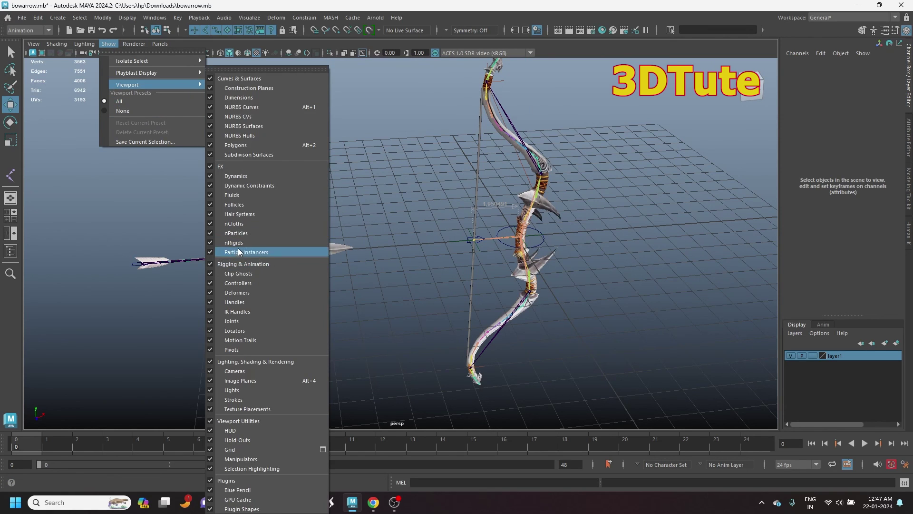
{"action": "left_click", "coordinate": [246, 321]}
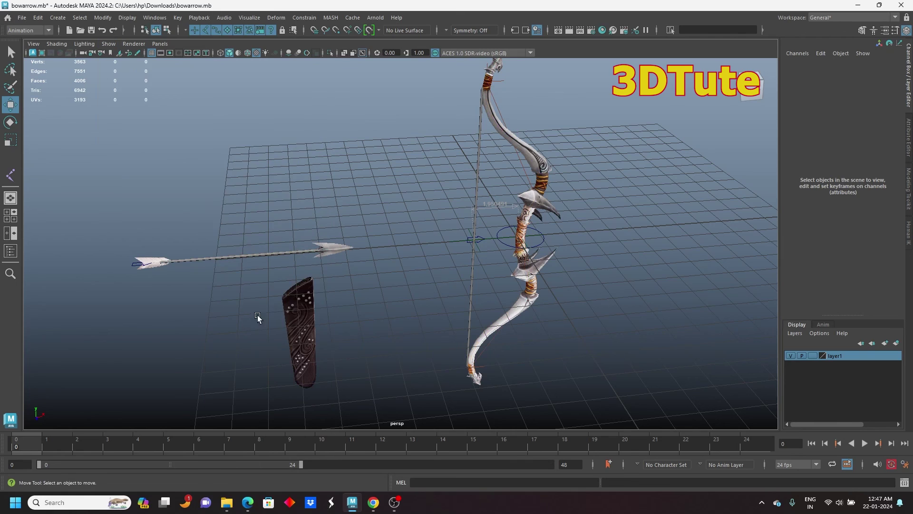
- Select the IK handles of the upper and lower bow limbs and set their Visibility to 0
{"action": "left_click", "coordinate": [501, 82]}
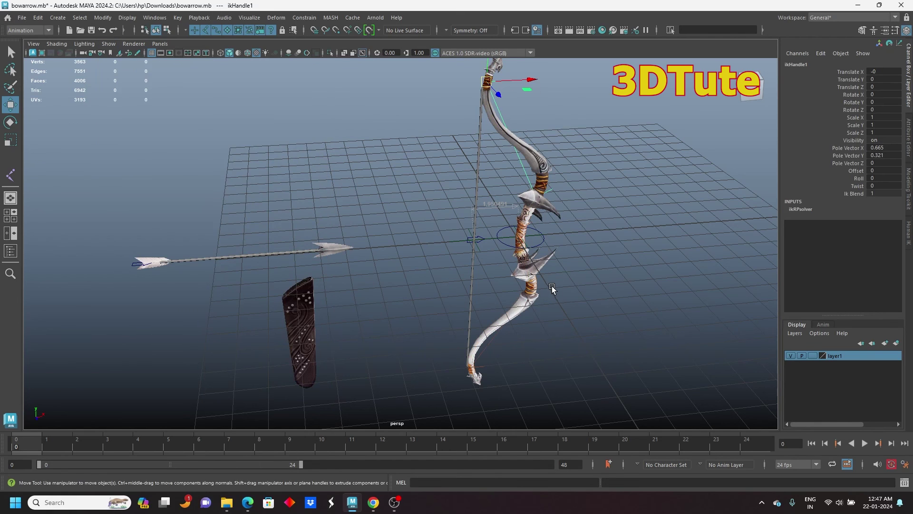
{"action": "left_click", "coordinate": [484, 367]}
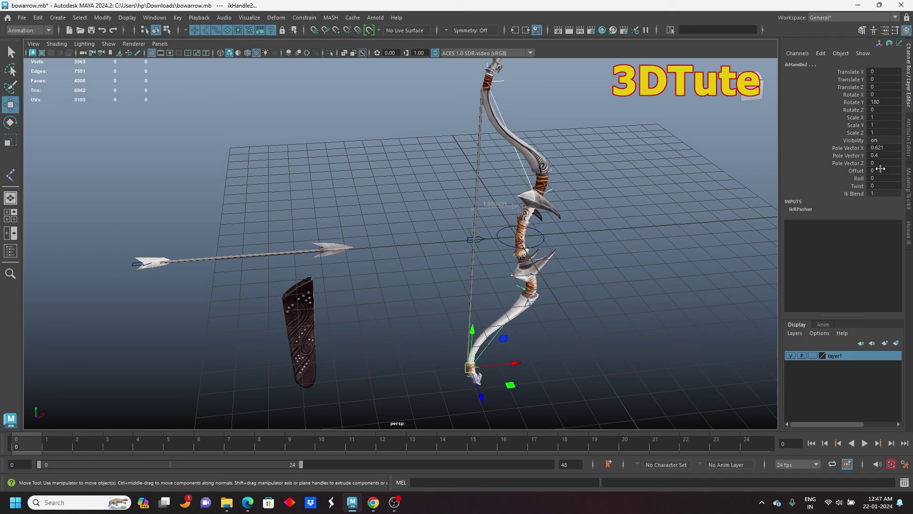
{"action": "double_click", "coordinate": [883, 141]}
{"action": "type", "text": "0"}
{"action": "key", "text": "Return"}
{"action": "left_click", "coordinate": [651, 302]}
- Set Visibility to 0 for the two locators and the distance measurement, and hide the viewport grid
{"action": "scroll", "coordinate": [505, 303], "scroll_direction": "up", "scroll_amount": 10}
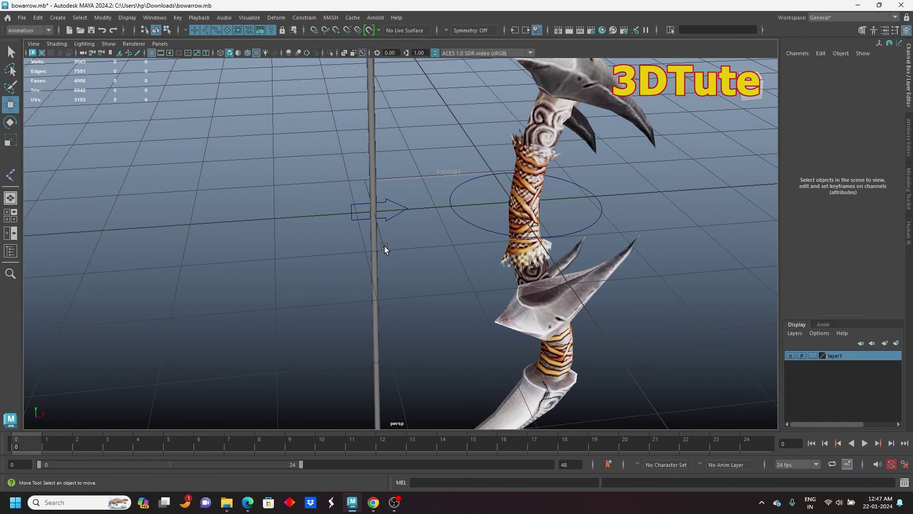
{"action": "left_click", "coordinate": [383, 249]}
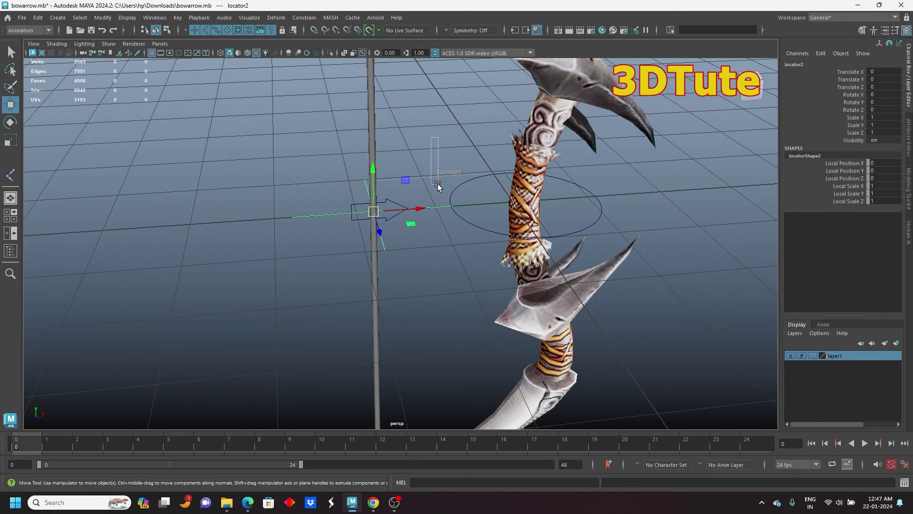
{"action": "left_click_drag", "start_coordinate": [437, 183], "coordinate": [435, 188]}
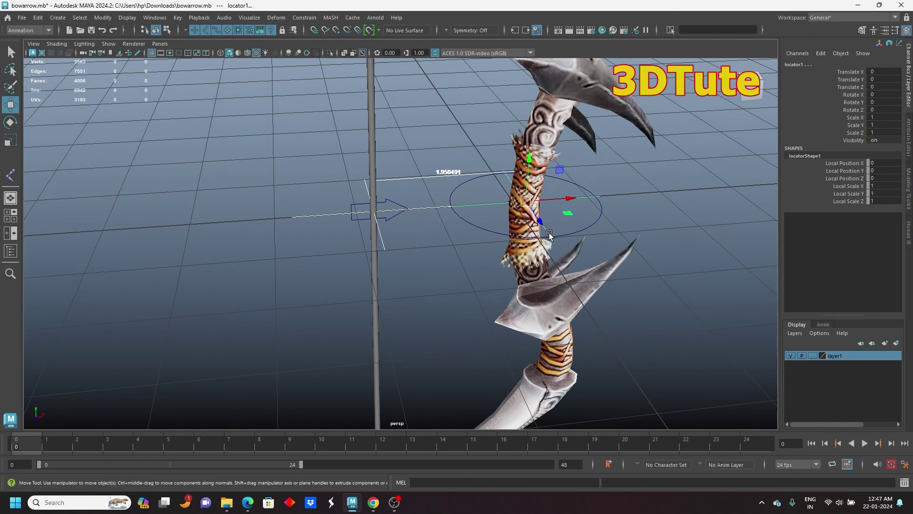
{"action": "double_click", "coordinate": [886, 141]}
{"action": "type", "text": "0"}
{"action": "key", "text": "Return"}
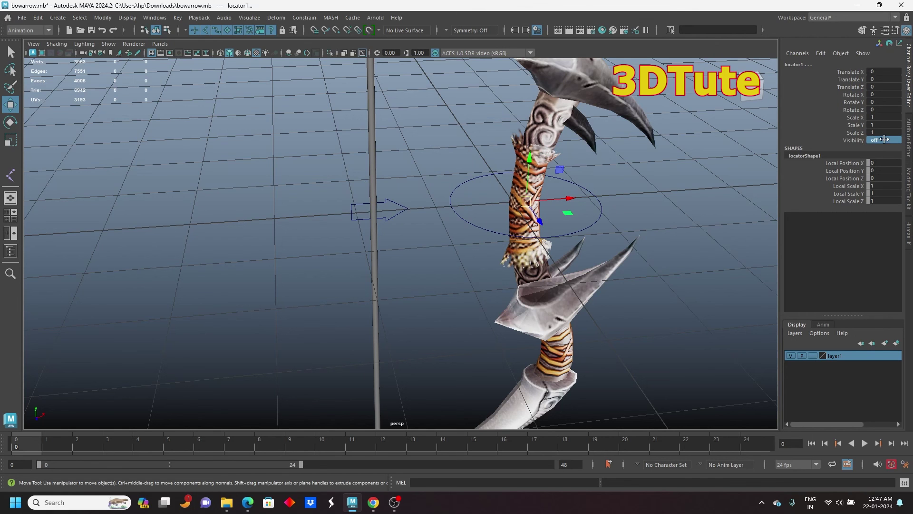
{"action": "left_click", "coordinate": [219, 189]}
{"action": "scroll", "coordinate": [223, 200], "scroll_direction": "down", "scroll_amount": 10}
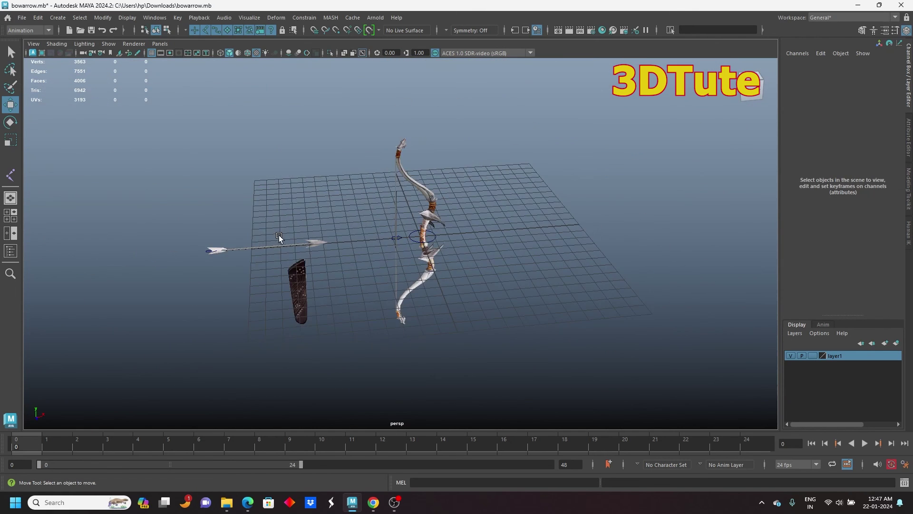
{"action": "left_click_drag", "start_coordinate": [156, 60], "coordinate": [491, 257], "text": "alt"}
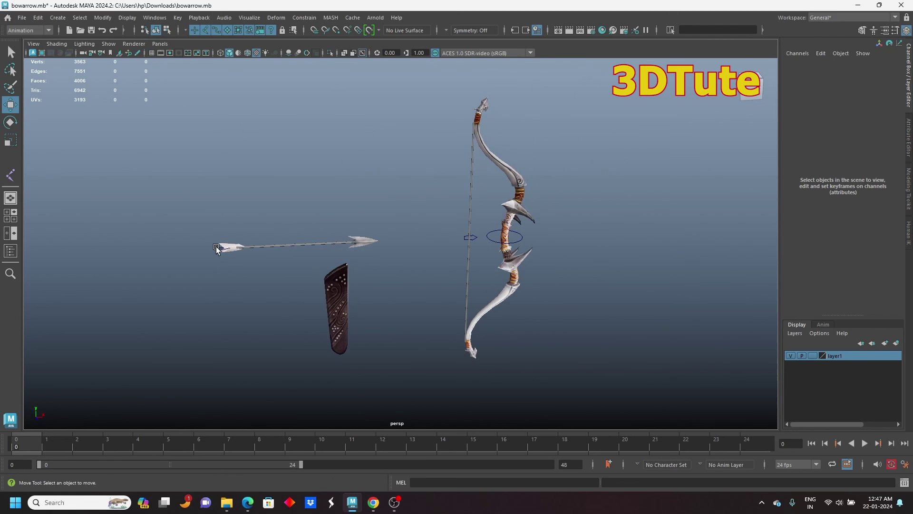
- Move arrow_ctrl along X until the arrow's feathered end sits on the bowstring
{"action": "left_click", "coordinate": [216, 247]}
{"action": "scroll", "coordinate": [303, 286], "scroll_direction": "up", "scroll_amount": 5}
{"action": "left_click_drag", "start_coordinate": [126, 250], "coordinate": [570, 256]}
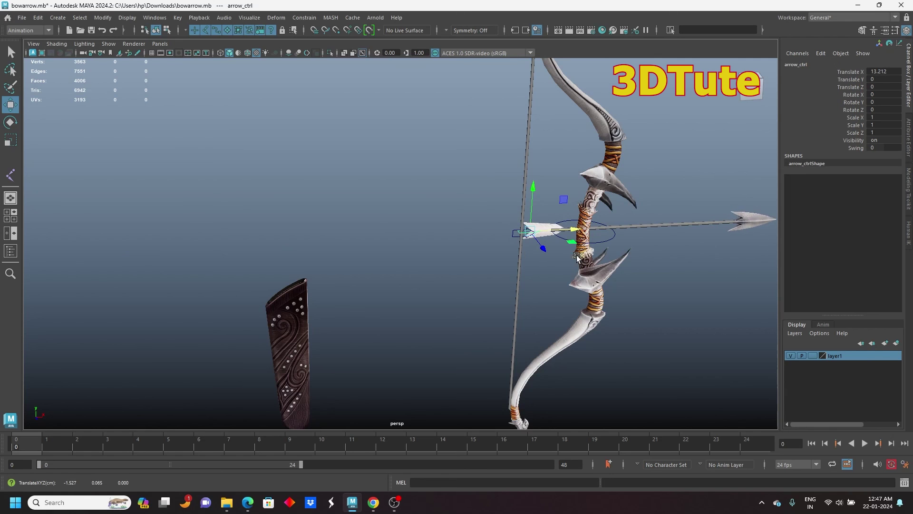
{"action": "scroll", "coordinate": [572, 255], "scroll_direction": "up", "scroll_amount": 4}
{"action": "middle_click_drag", "start_coordinate": [635, 256], "coordinate": [557, 257], "text": "alt"}
{"action": "left_click_drag", "start_coordinate": [564, 231], "coordinate": [555, 233]}
- Move string_ctrl and arrow_ctrl together along X to test how the bow and arrow respond
{"action": "left_click", "coordinate": [505, 243]}
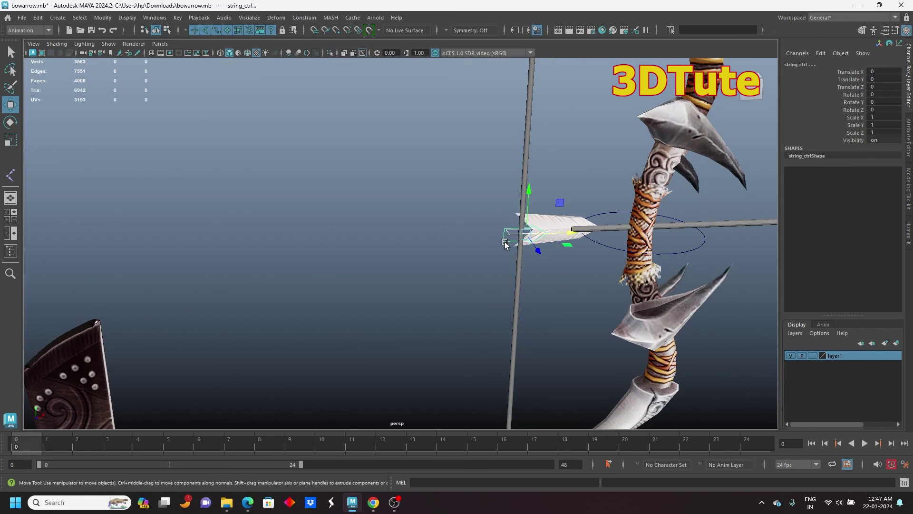
{"action": "scroll", "coordinate": [505, 244], "scroll_direction": "down", "scroll_amount": 10}
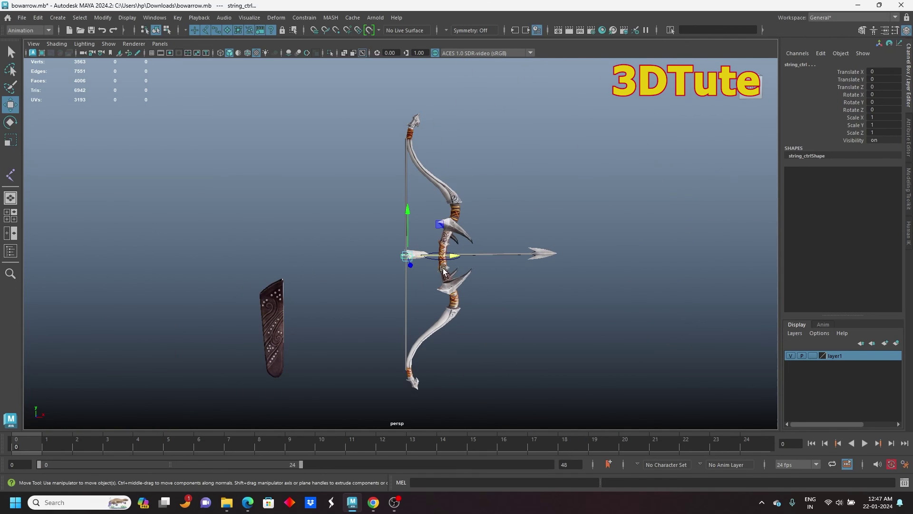
{"action": "mouse_move", "coordinate": [450, 256]}
{"action": "left_mouse_down"}
{"action": "mouse_move", "coordinate": [372, 253]}
{"action": "mouse_move", "coordinate": [519, 265]}
{"action": "left_mouse_up"}
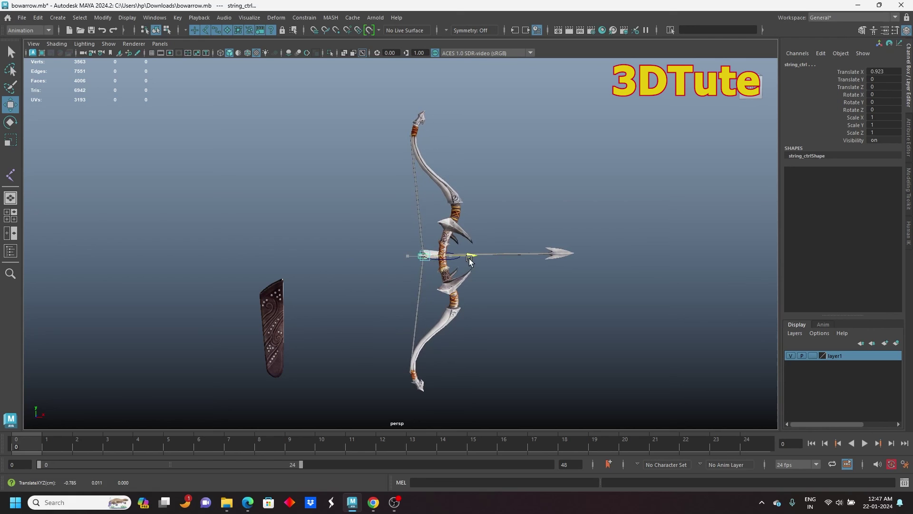
- Examine the bow and the arrow on its string from different distances and angles
{"action": "scroll", "coordinate": [502, 292], "scroll_direction": "up", "scroll_amount": 3}
{"action": "middle_click_drag", "start_coordinate": [492, 289], "coordinate": [304, 285], "text": "alt"}
{"action": "left_click_drag", "start_coordinate": [303, 284], "coordinate": [312, 291], "text": "alt"}
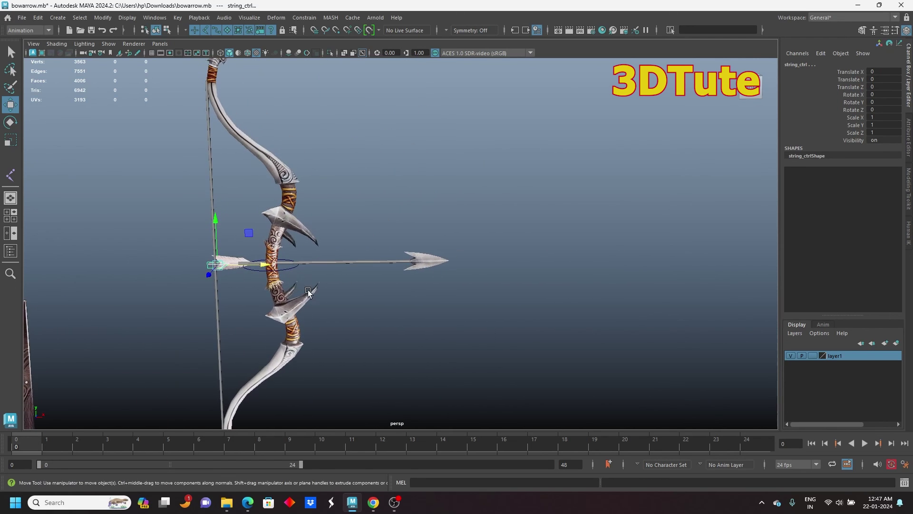
{"action": "scroll", "coordinate": [321, 285], "scroll_direction": "down", "scroll_amount": 1}
{"action": "middle_click_drag", "start_coordinate": [333, 280], "coordinate": [292, 286], "text": "alt"}
{"action": "scroll", "coordinate": [319, 298], "scroll_direction": "down", "scroll_amount": 2}
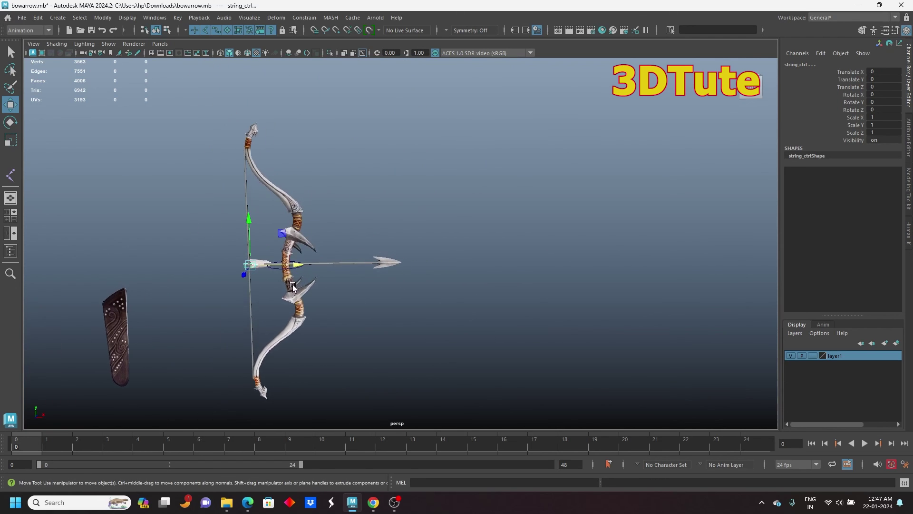
{"action": "scroll", "coordinate": [419, 284], "scroll_direction": "up", "scroll_amount": 3}
{"action": "middle_click_drag", "start_coordinate": [418, 285], "coordinate": [398, 322], "text": "alt"}
{"action": "left_click_drag", "start_coordinate": [397, 321], "coordinate": [333, 305], "text": "alt"}
{"action": "middle_click_drag", "start_coordinate": [293, 406], "coordinate": [141, 391], "text": "alt"}
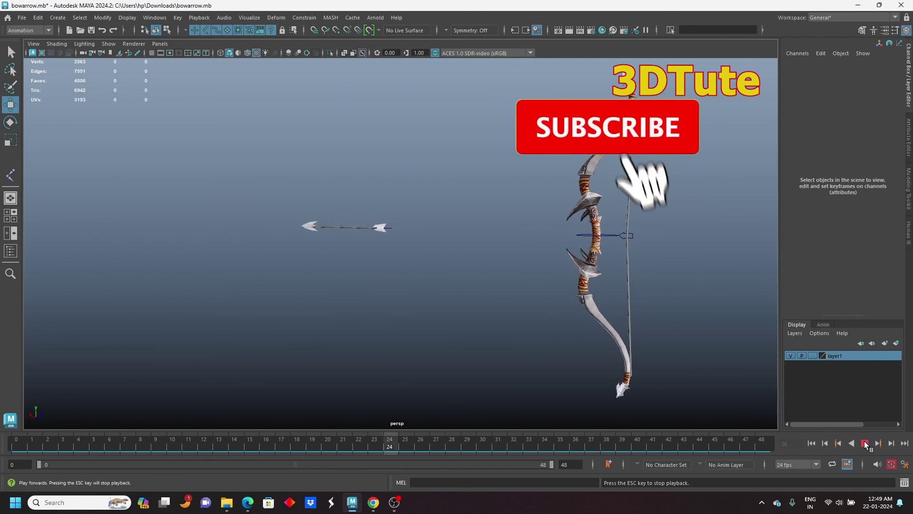